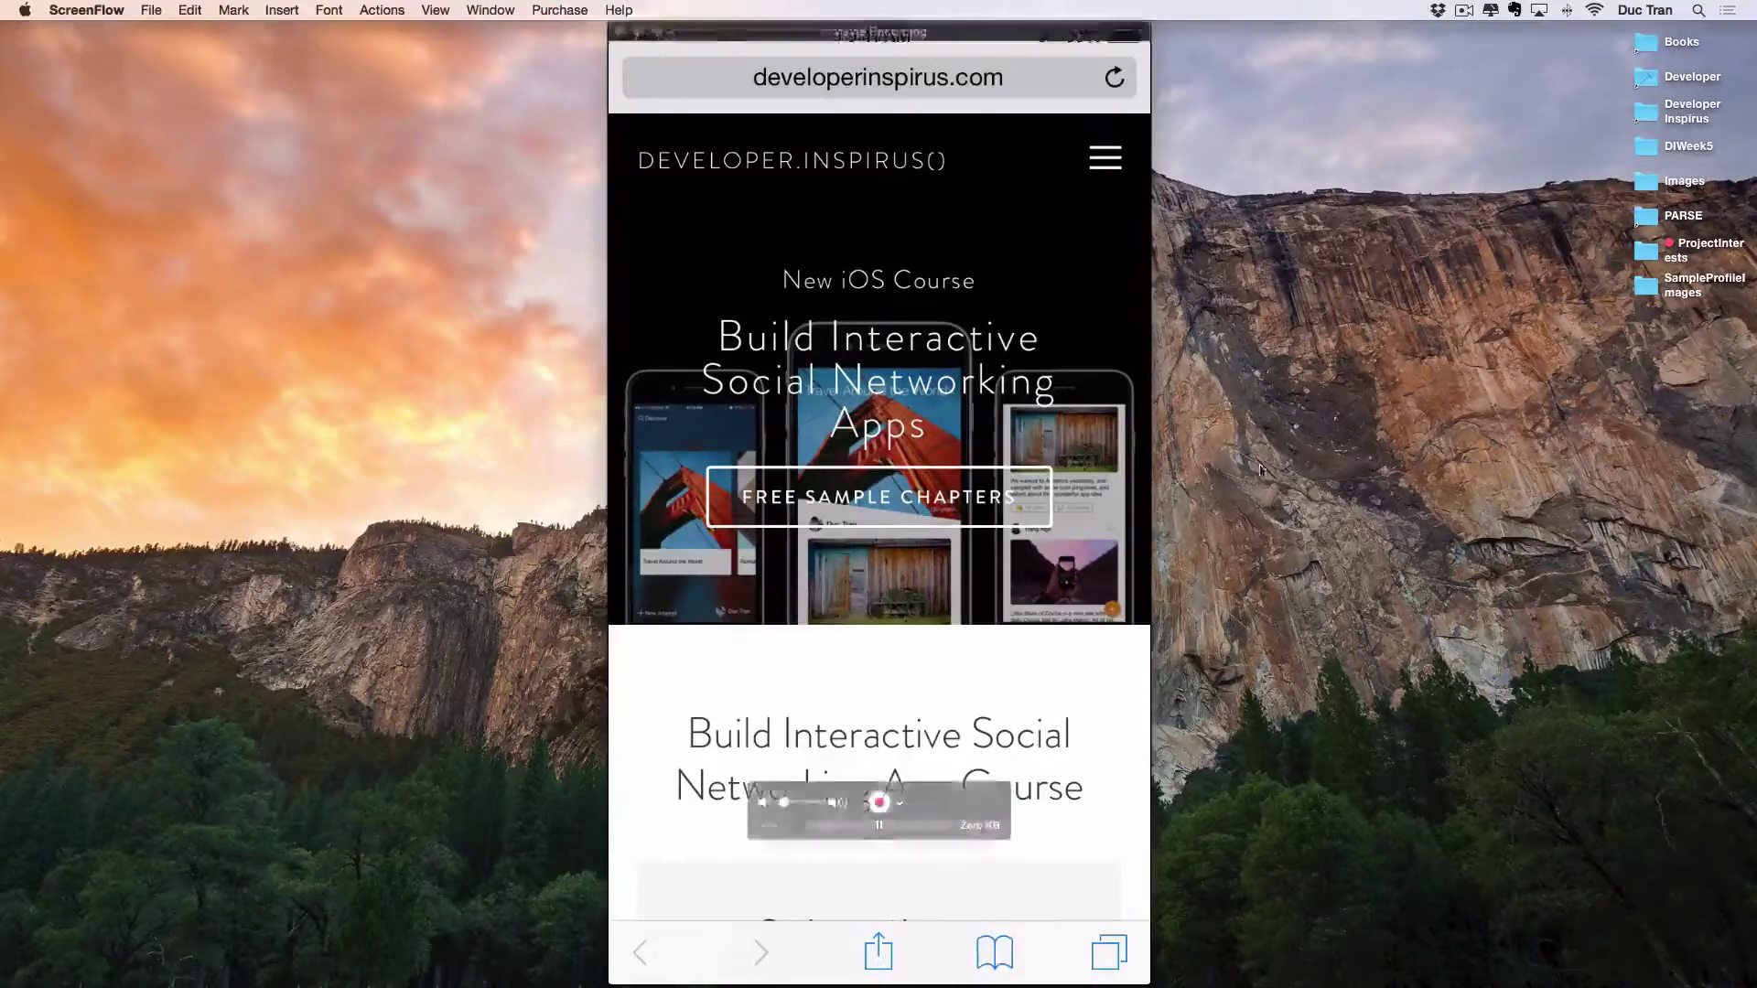
Activate the QuickTime window mirroring the iPhone's developerinspirus.com course page and check its File menu.
{"action": "left_click", "coordinate": [1079, 486]}
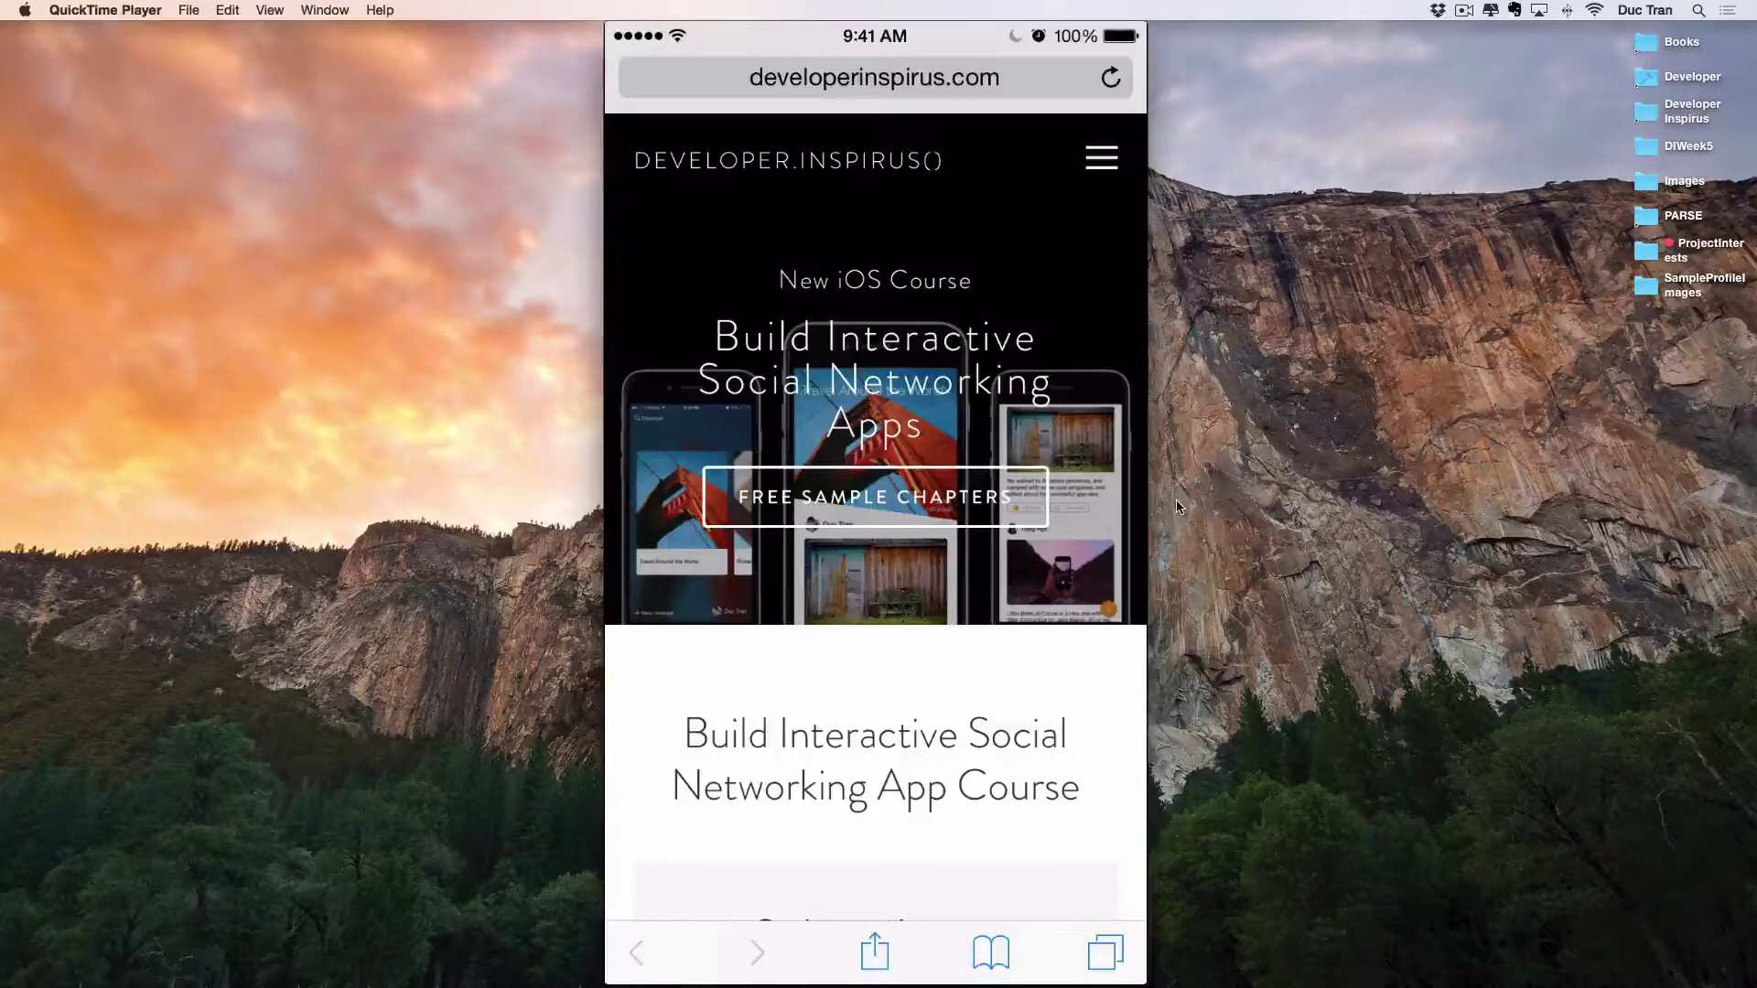
{"action": "mouse_move", "coordinate": [1083, 520]}
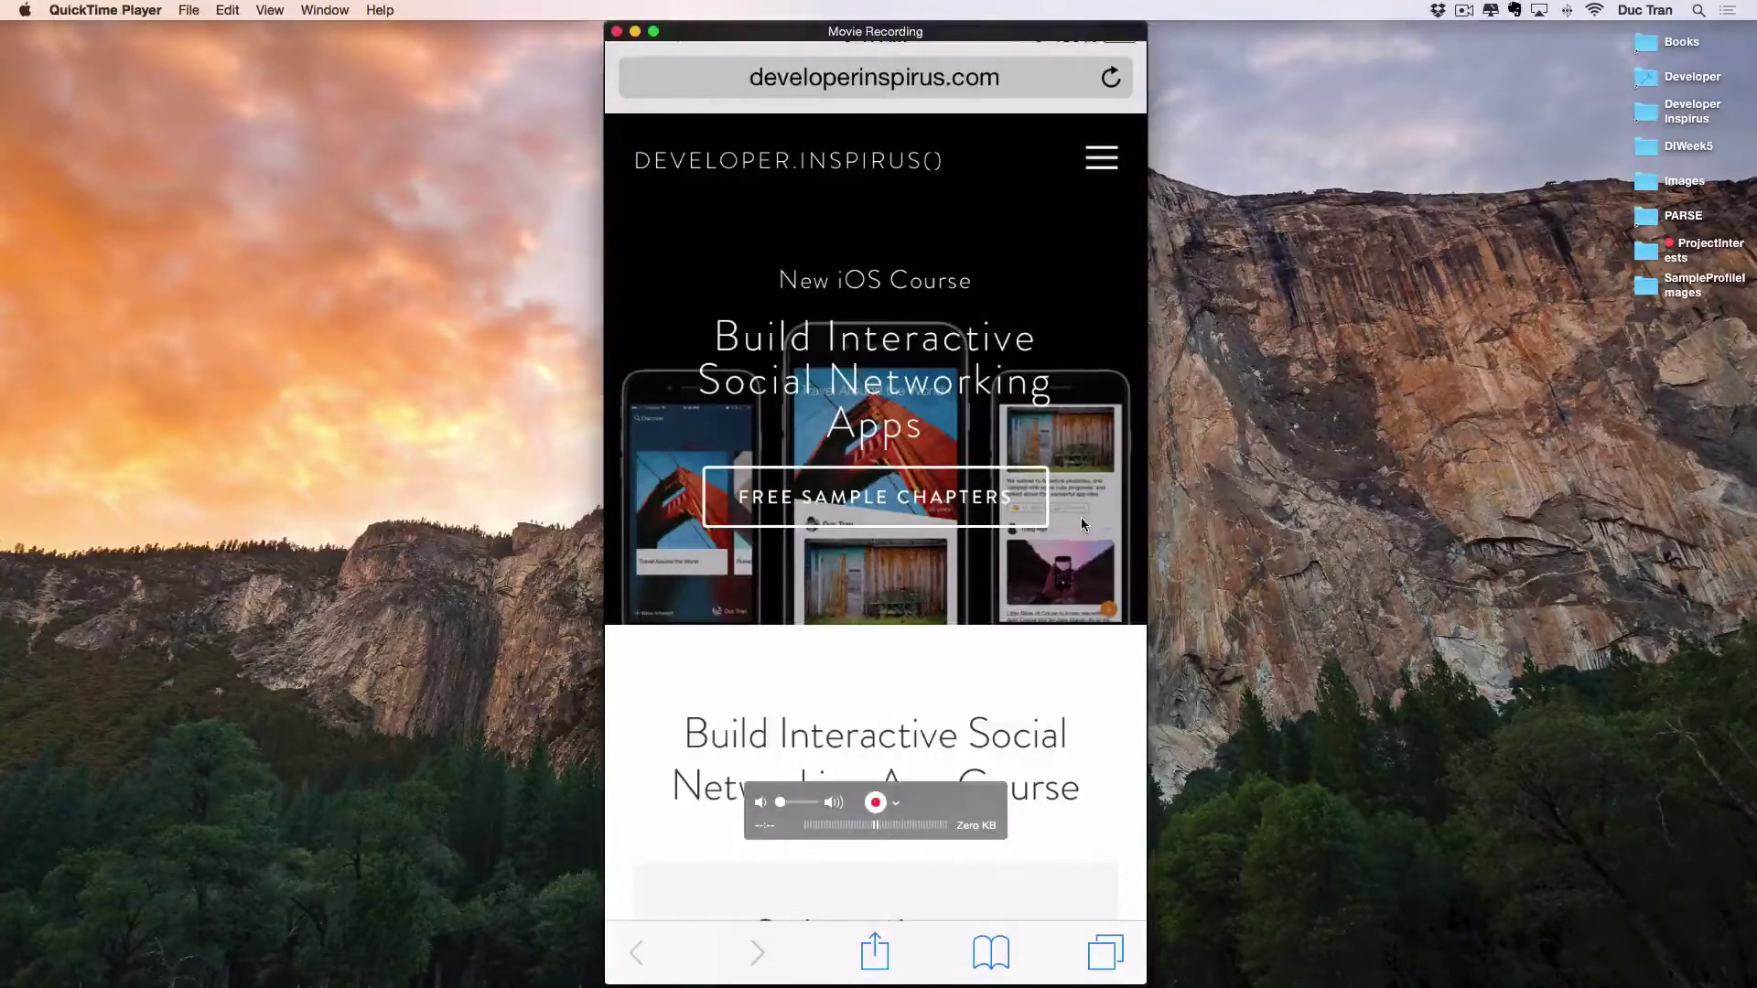
{"action": "mouse_move", "coordinate": [1128, 985]}
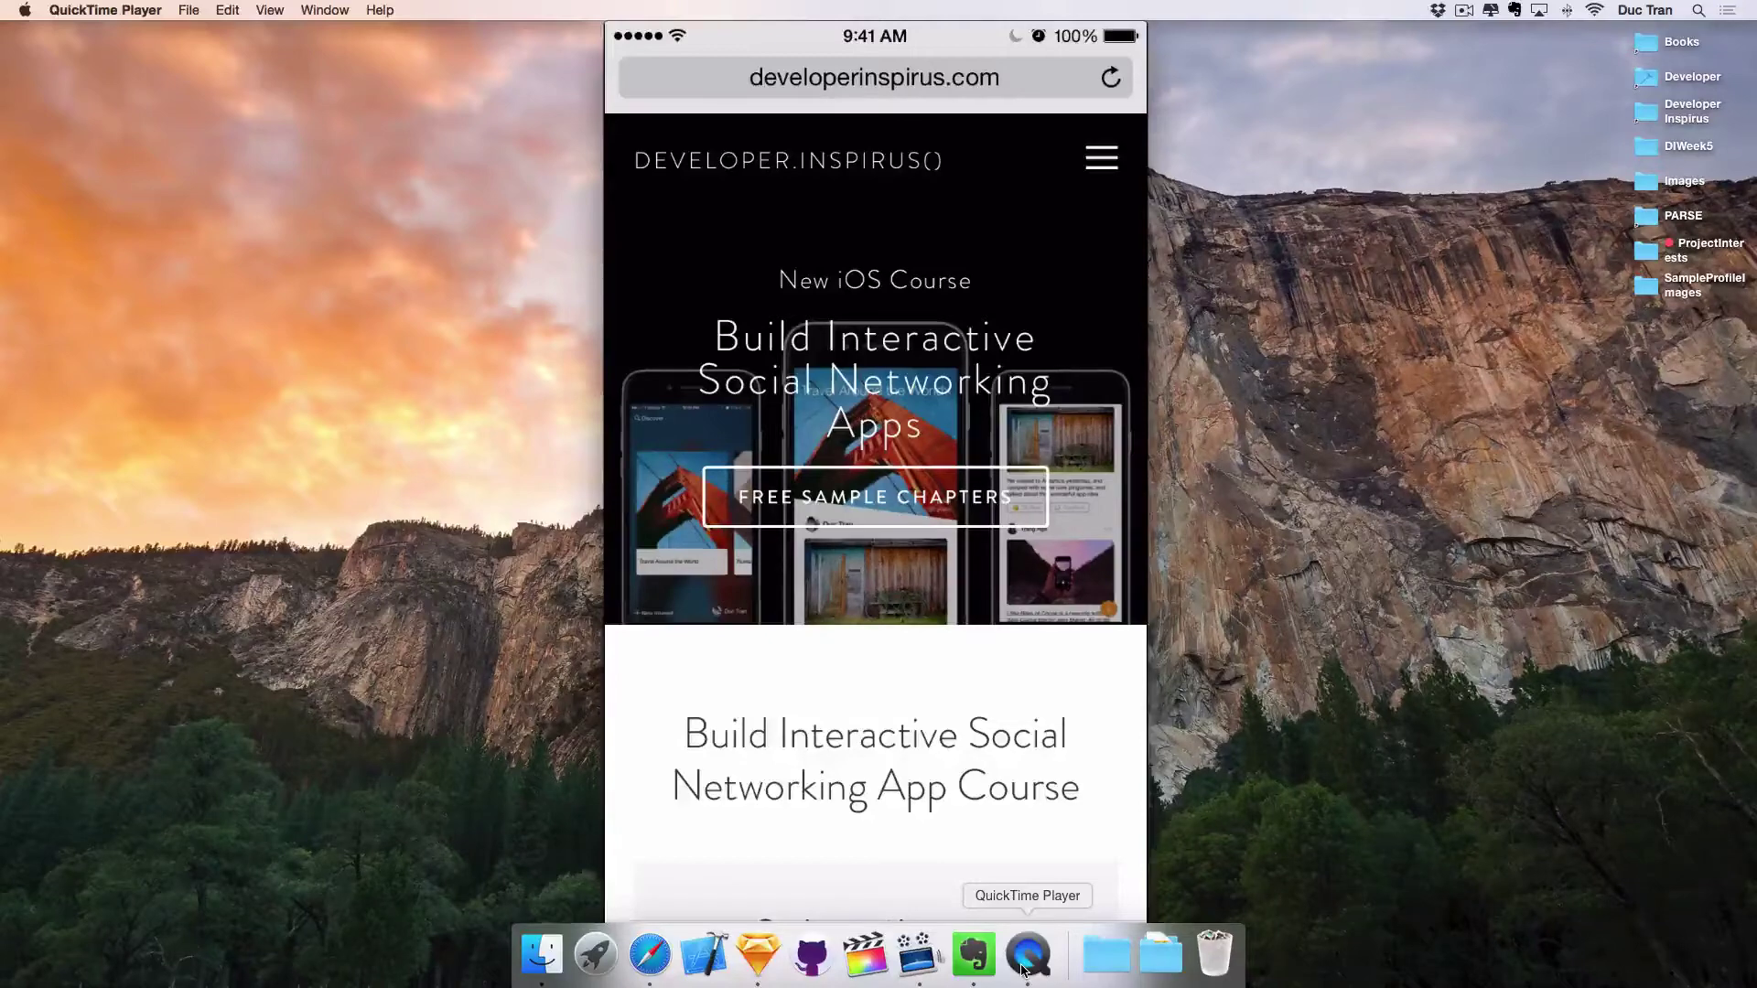
{"action": "left_click", "coordinate": [196, 8]}
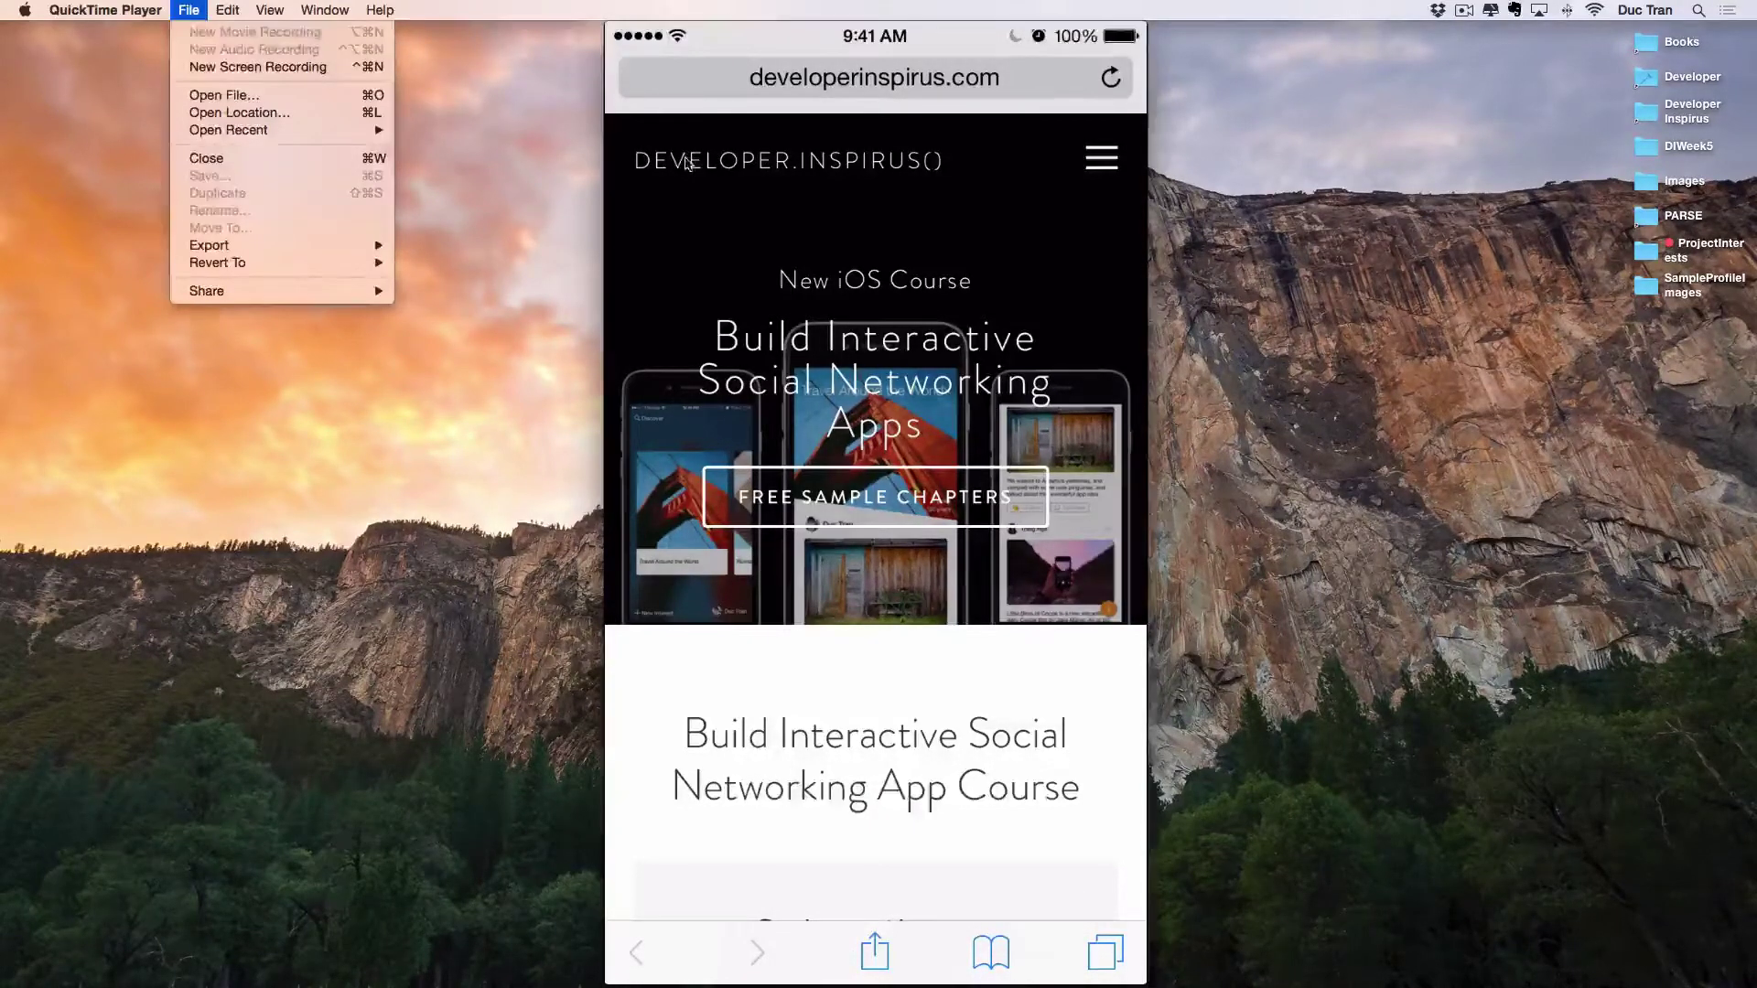
{"action": "left_click", "coordinate": [929, 281]}
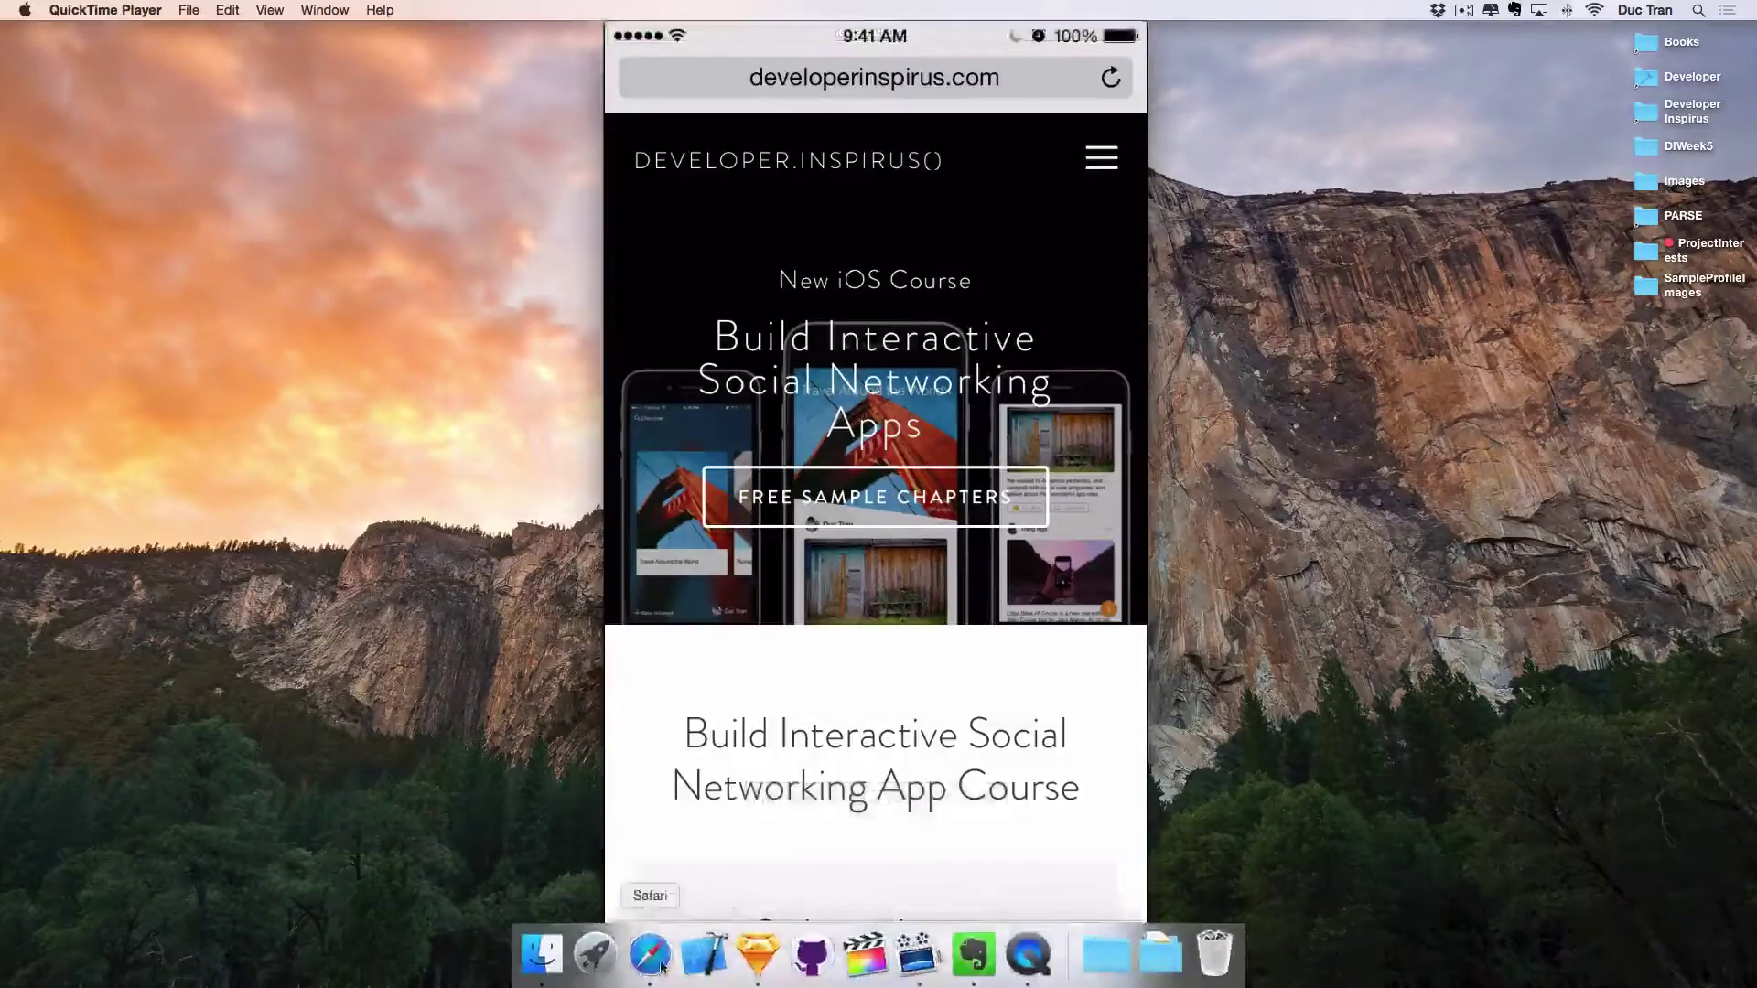
Load flinto.com in Safari by typing 'flin', then log out of the current Flinto account.
{"action": "left_click", "coordinate": [652, 956]}
{"action": "type", "text": "flinto.com"}
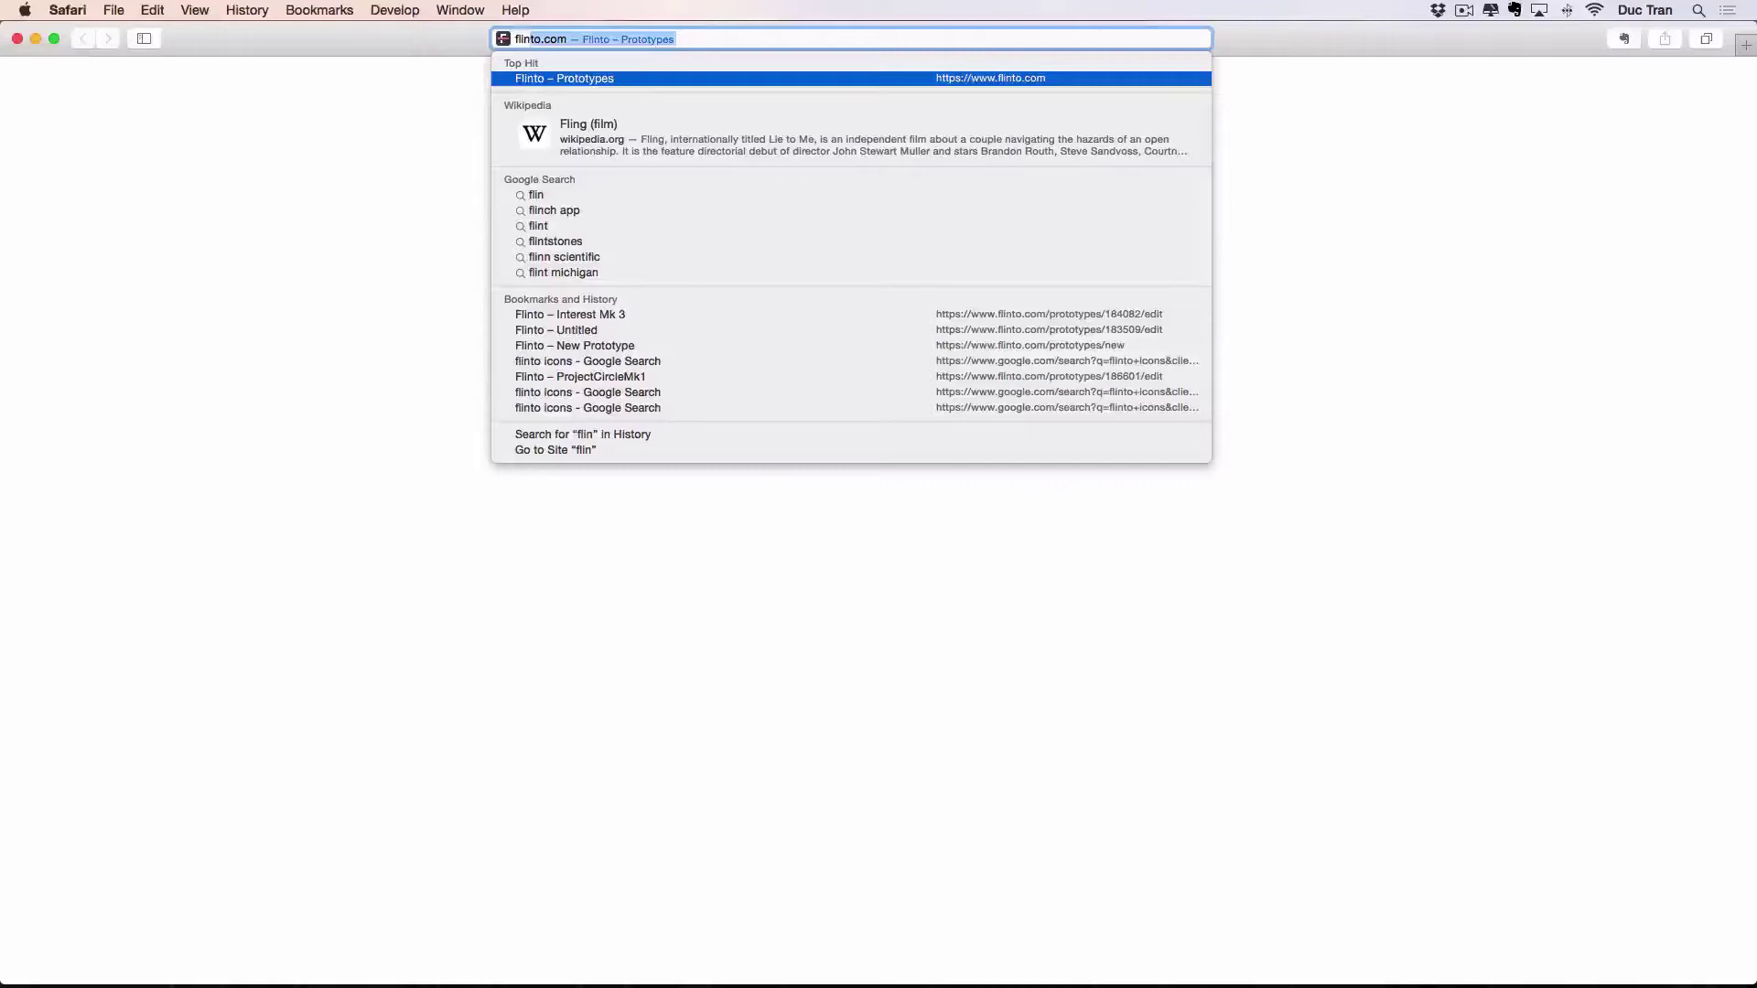
{"action": "key", "text": "Return"}
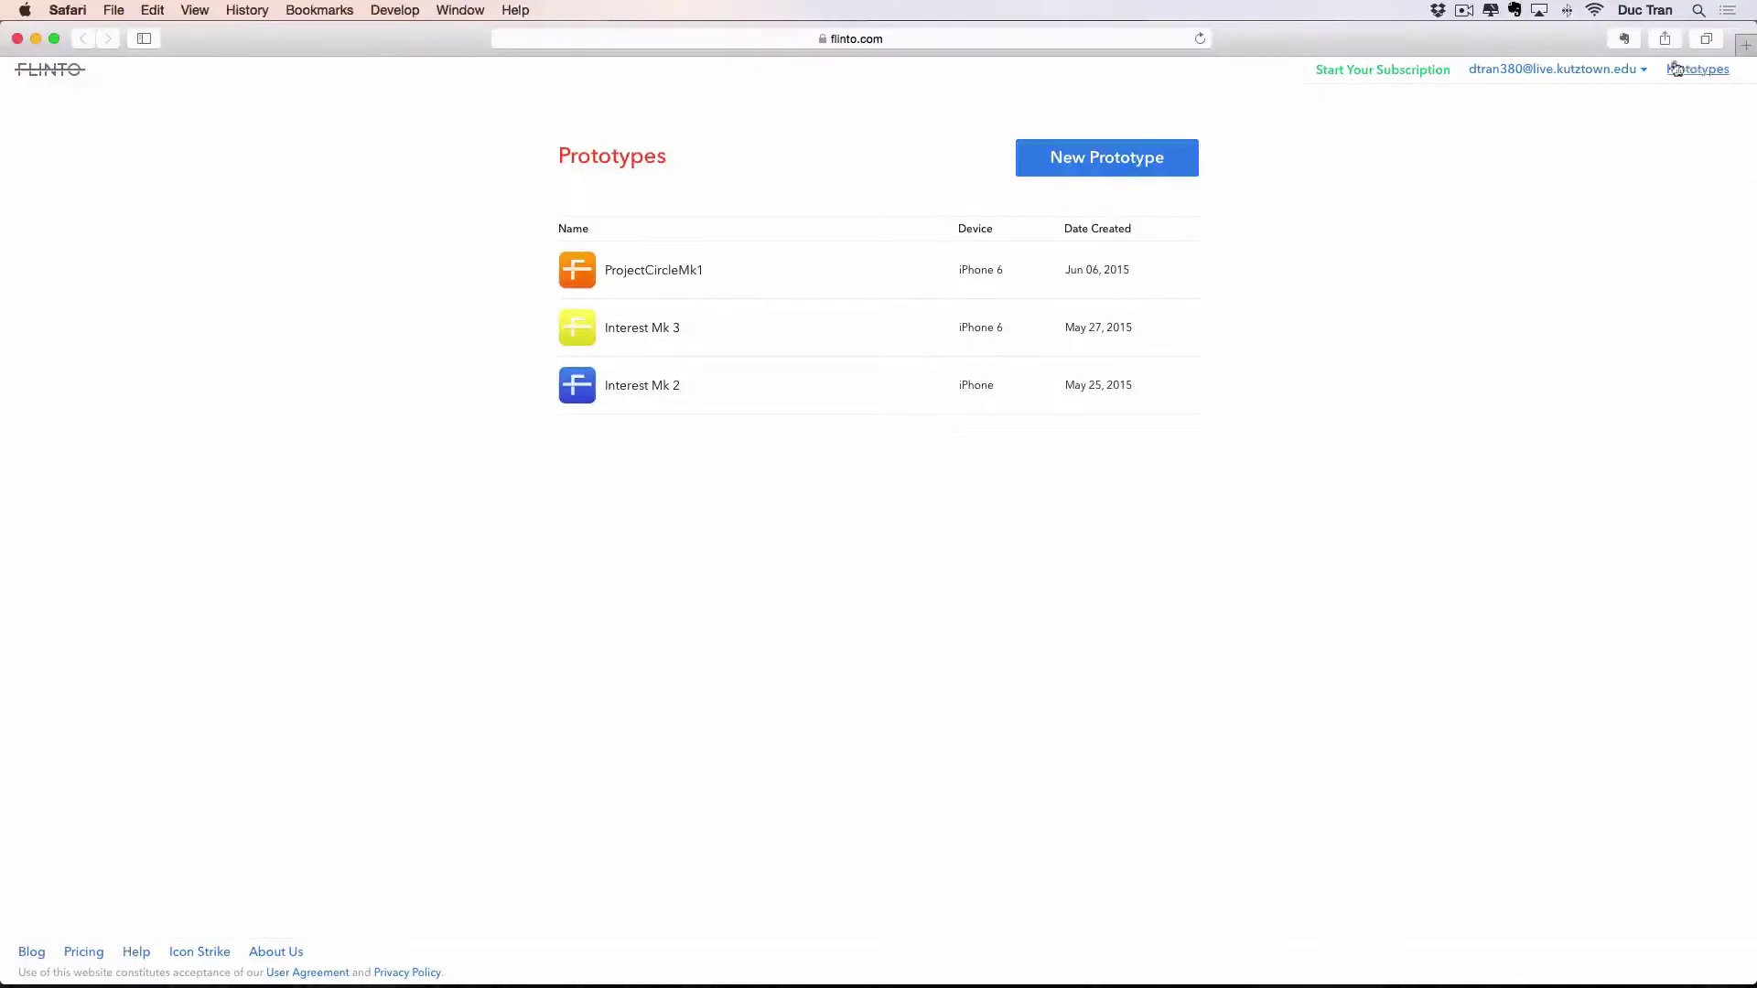
{"action": "left_click", "coordinate": [1555, 69]}
{"action": "left_click", "coordinate": [1541, 226]}
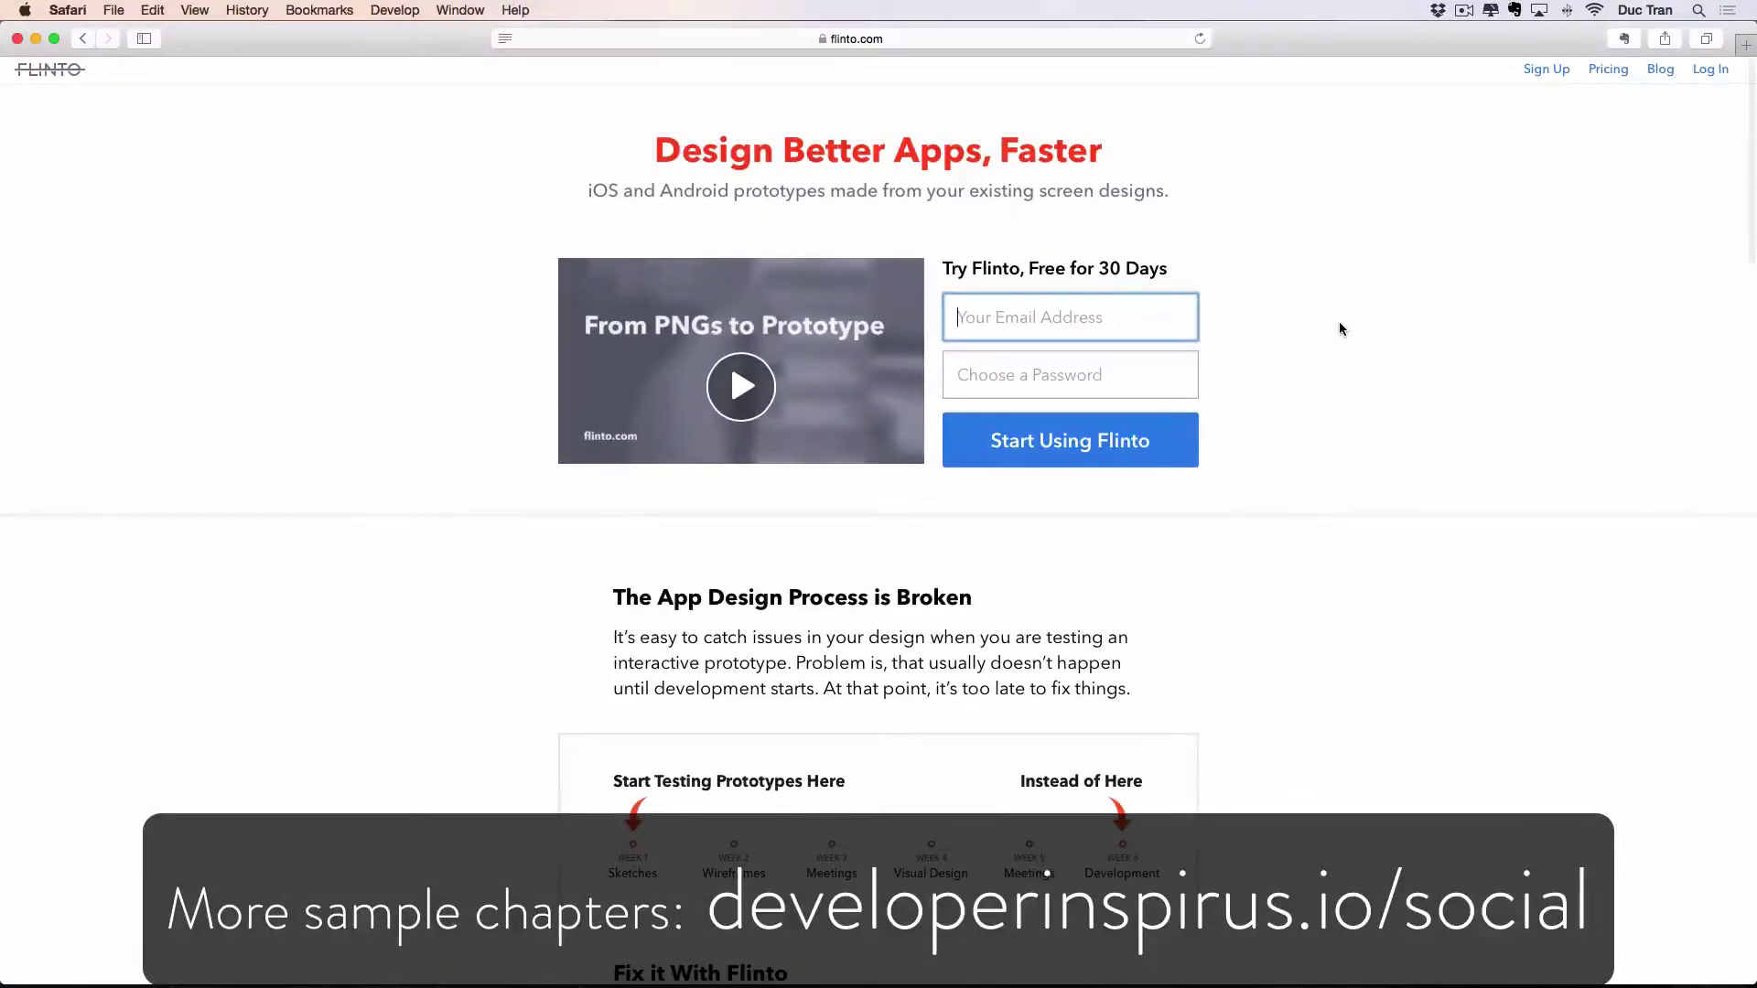
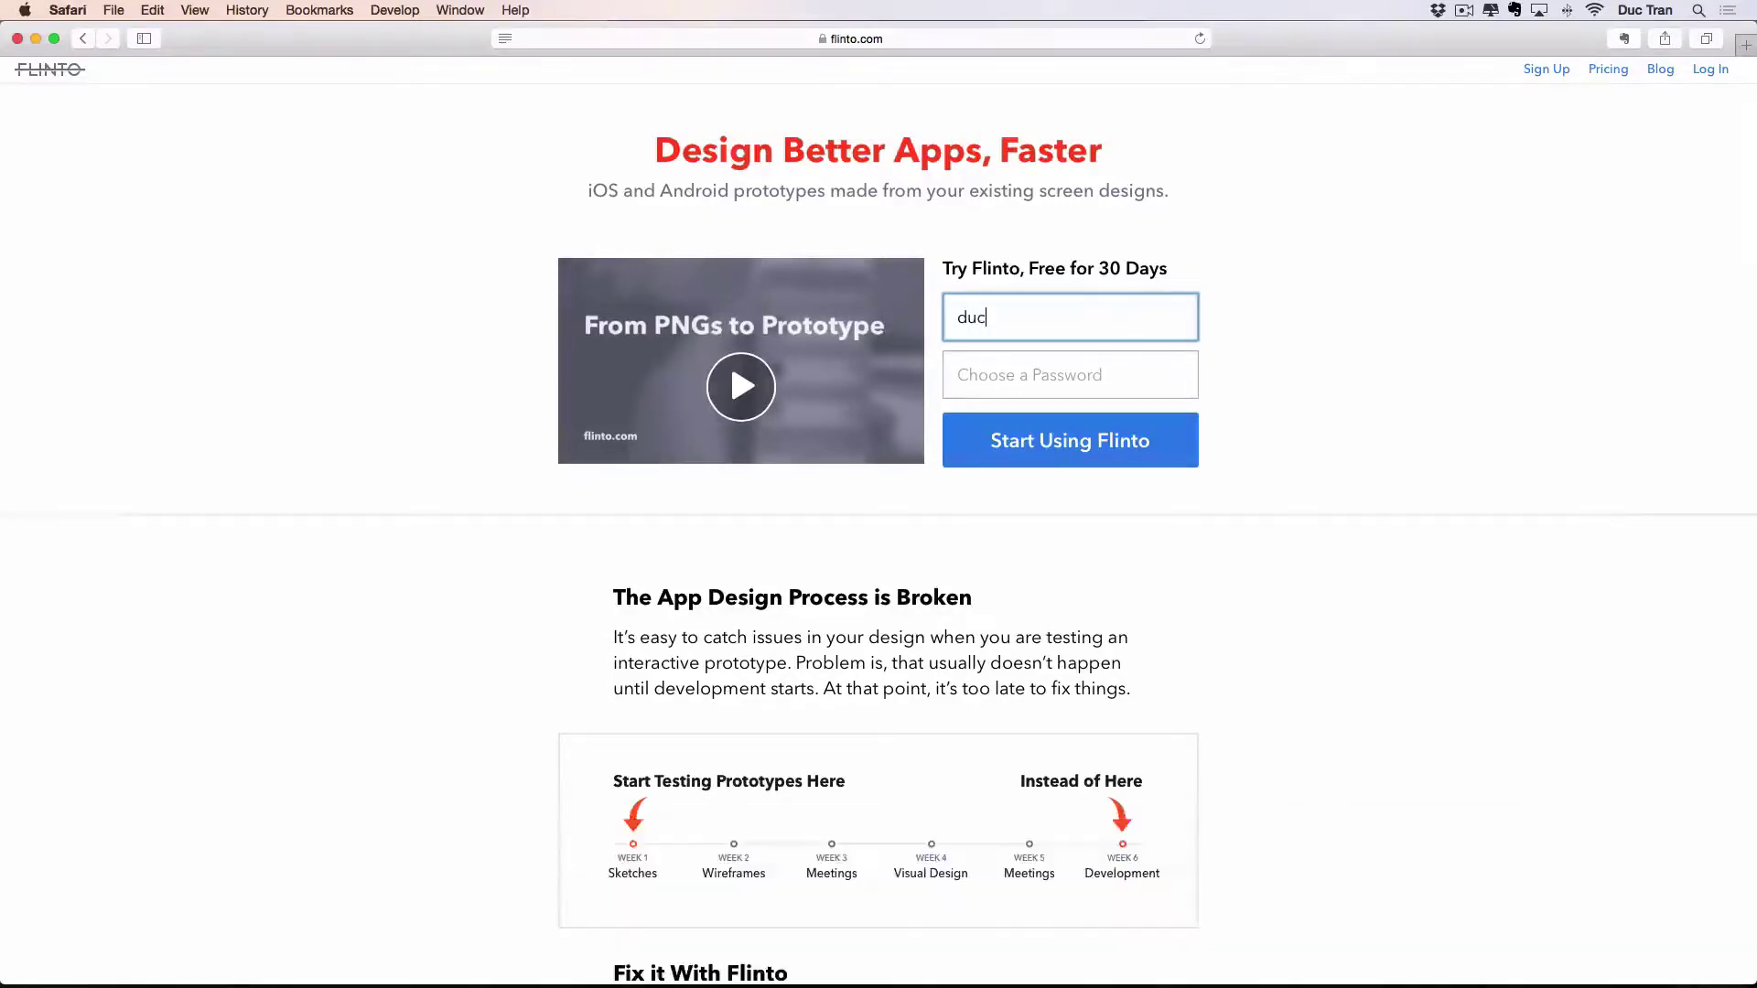
Enter the new account's e-mail address in the free-trial sign-up form, correcting typos.
{"action": "key", "text": "cmd+a"}
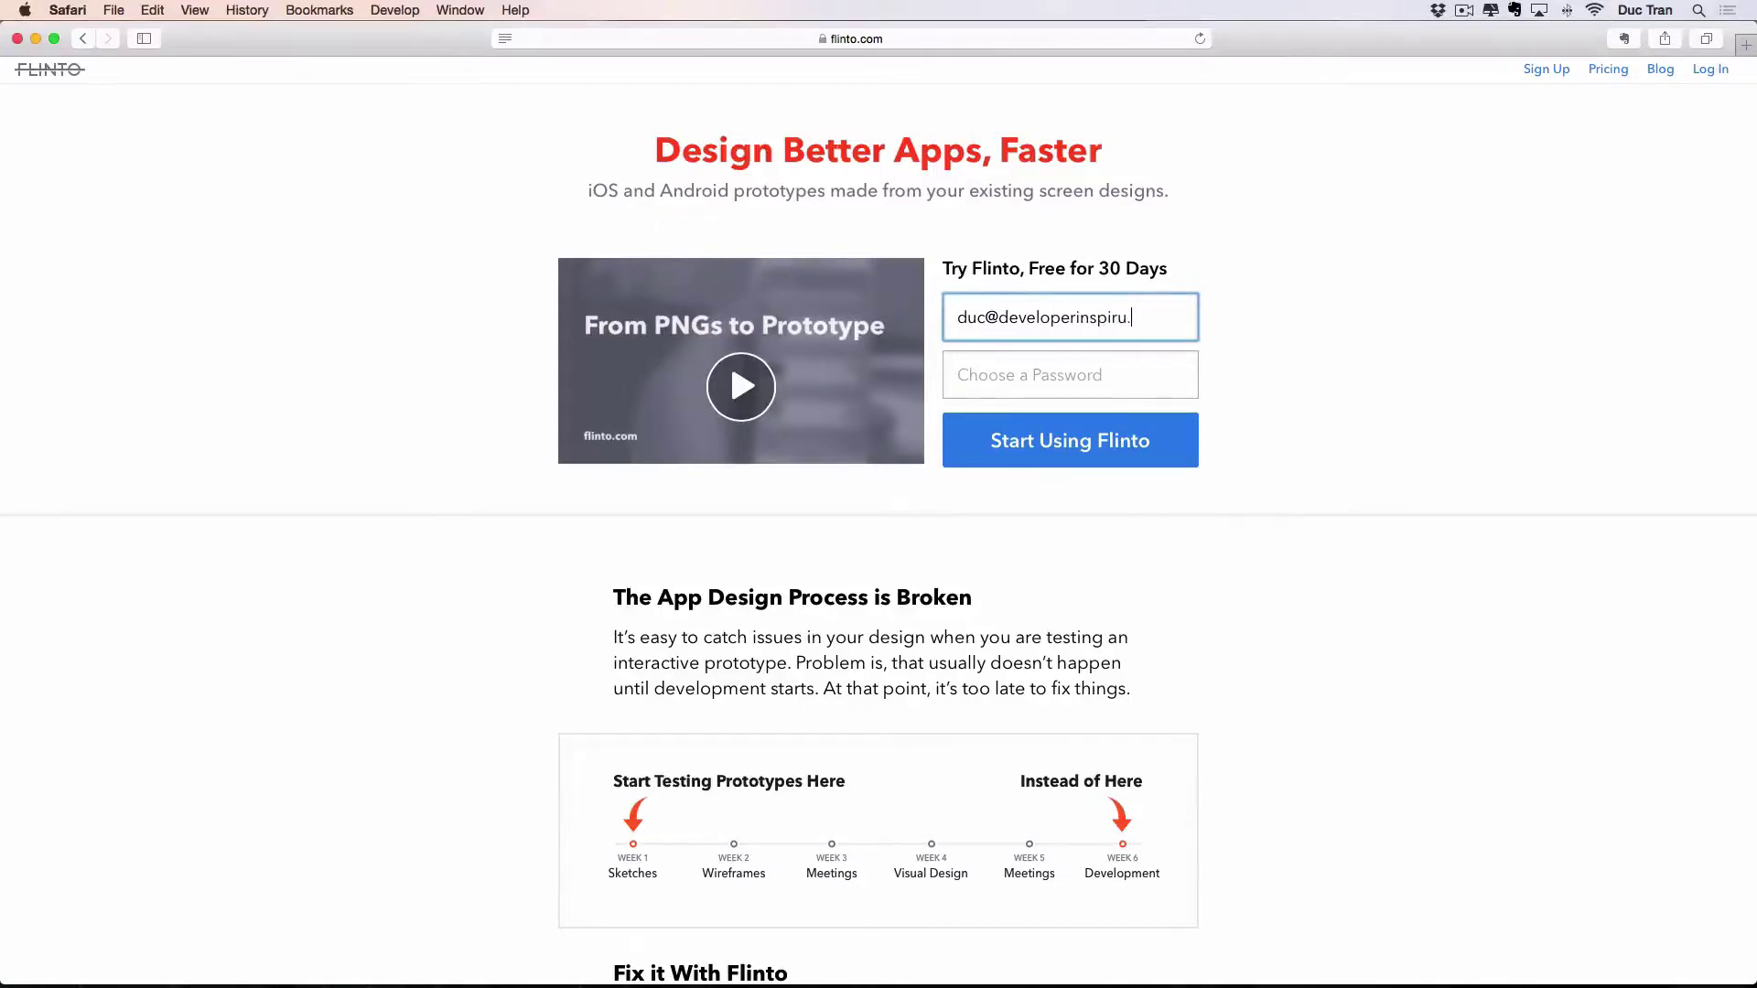
Enter the account password, submit the sign-up, and dismiss Safari's save-password prompt.
{"action": "left_click", "coordinate": [1103, 379]}
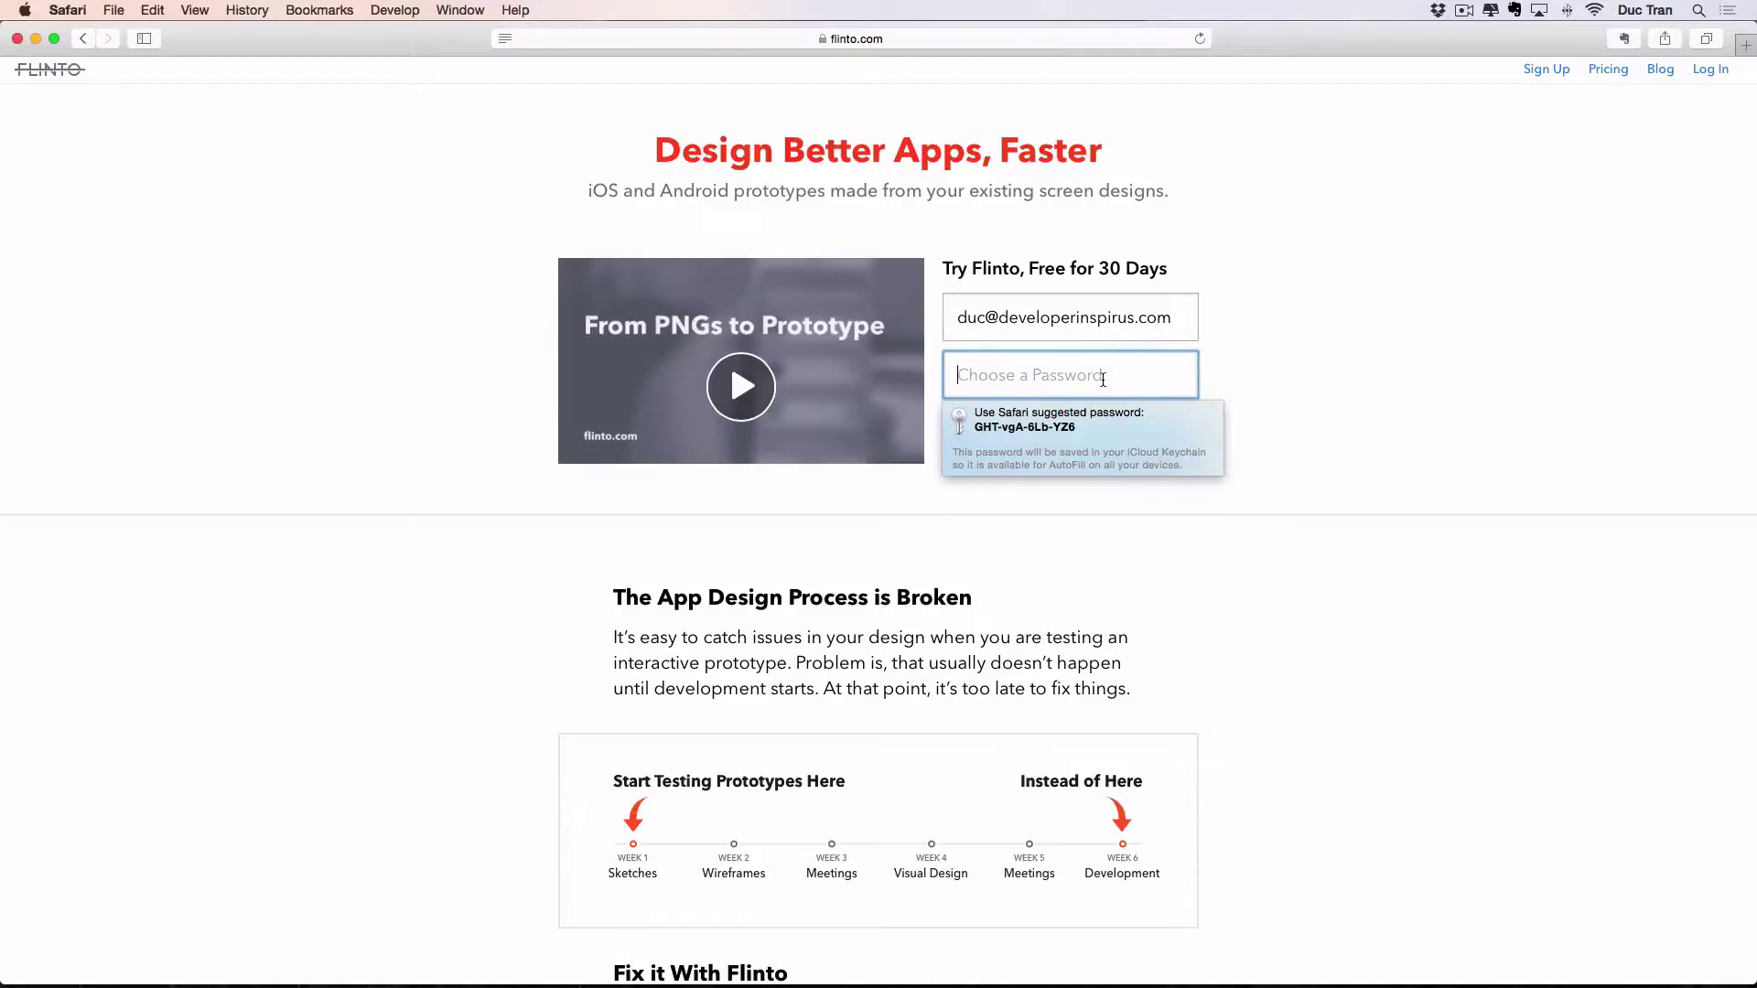
{"action": "type", "text": "a"}
{"action": "key", "text": "BackSpace"}
{"action": "type", "text": "•••••••••••"}
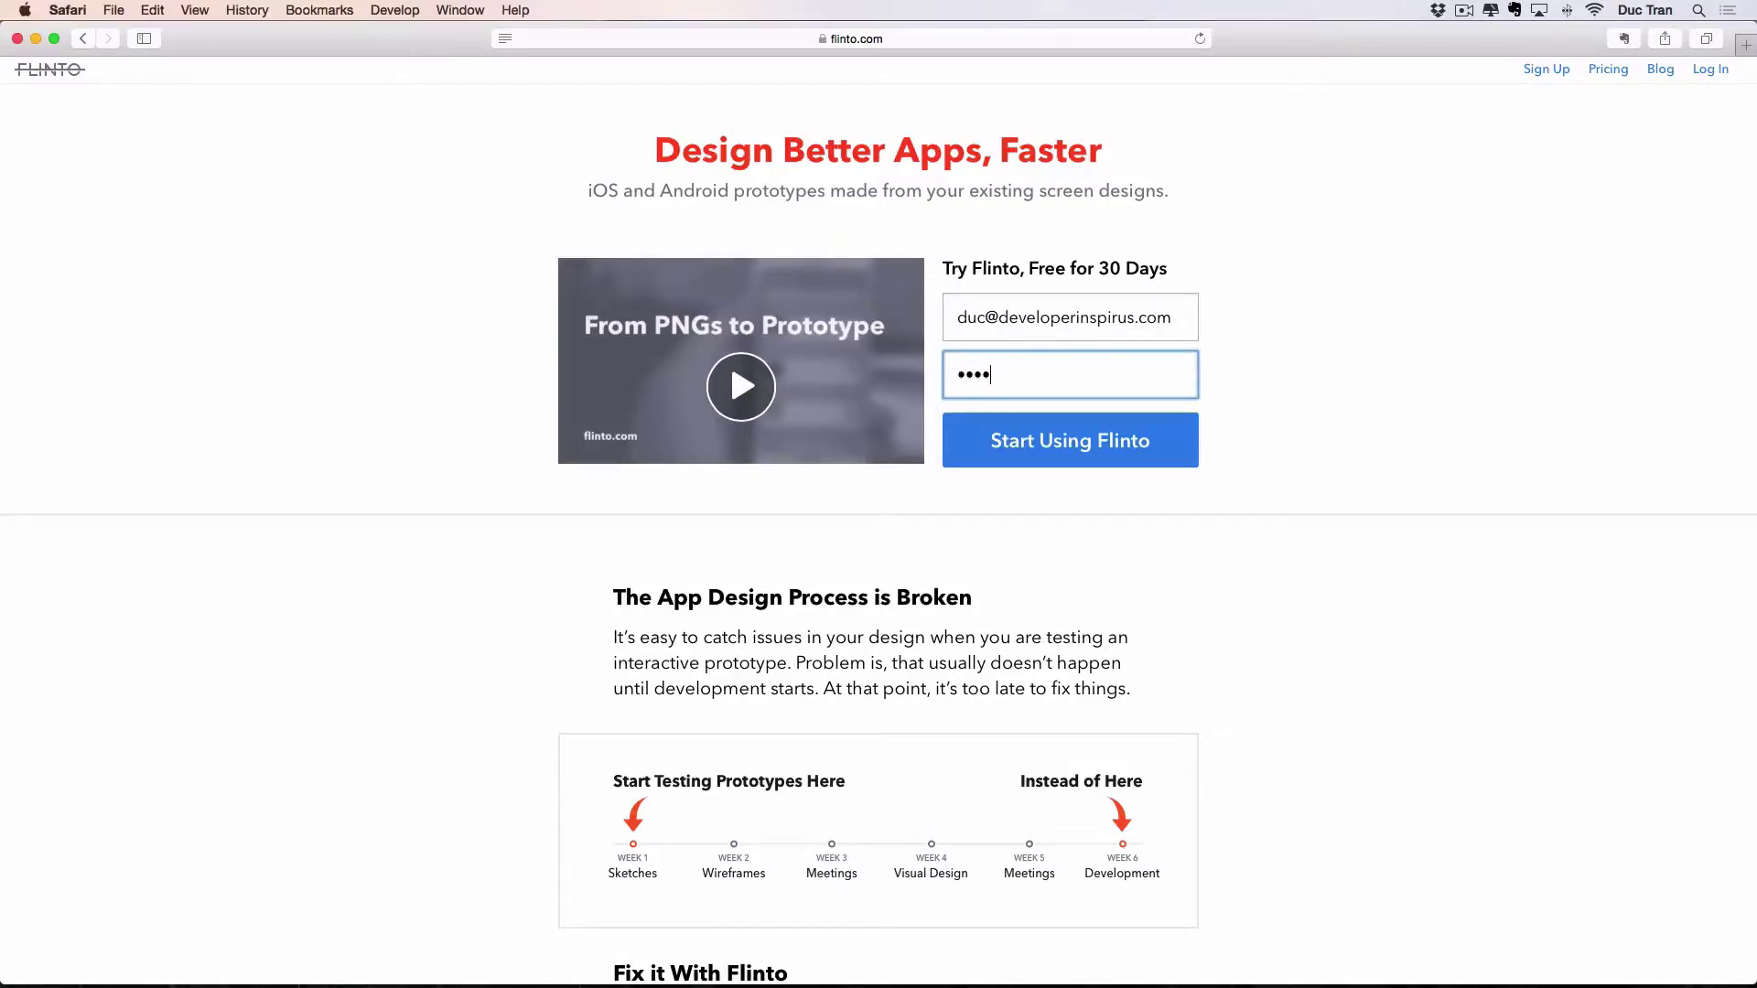
{"action": "type", "text": "•"}
{"action": "left_click", "coordinate": [1080, 421]}
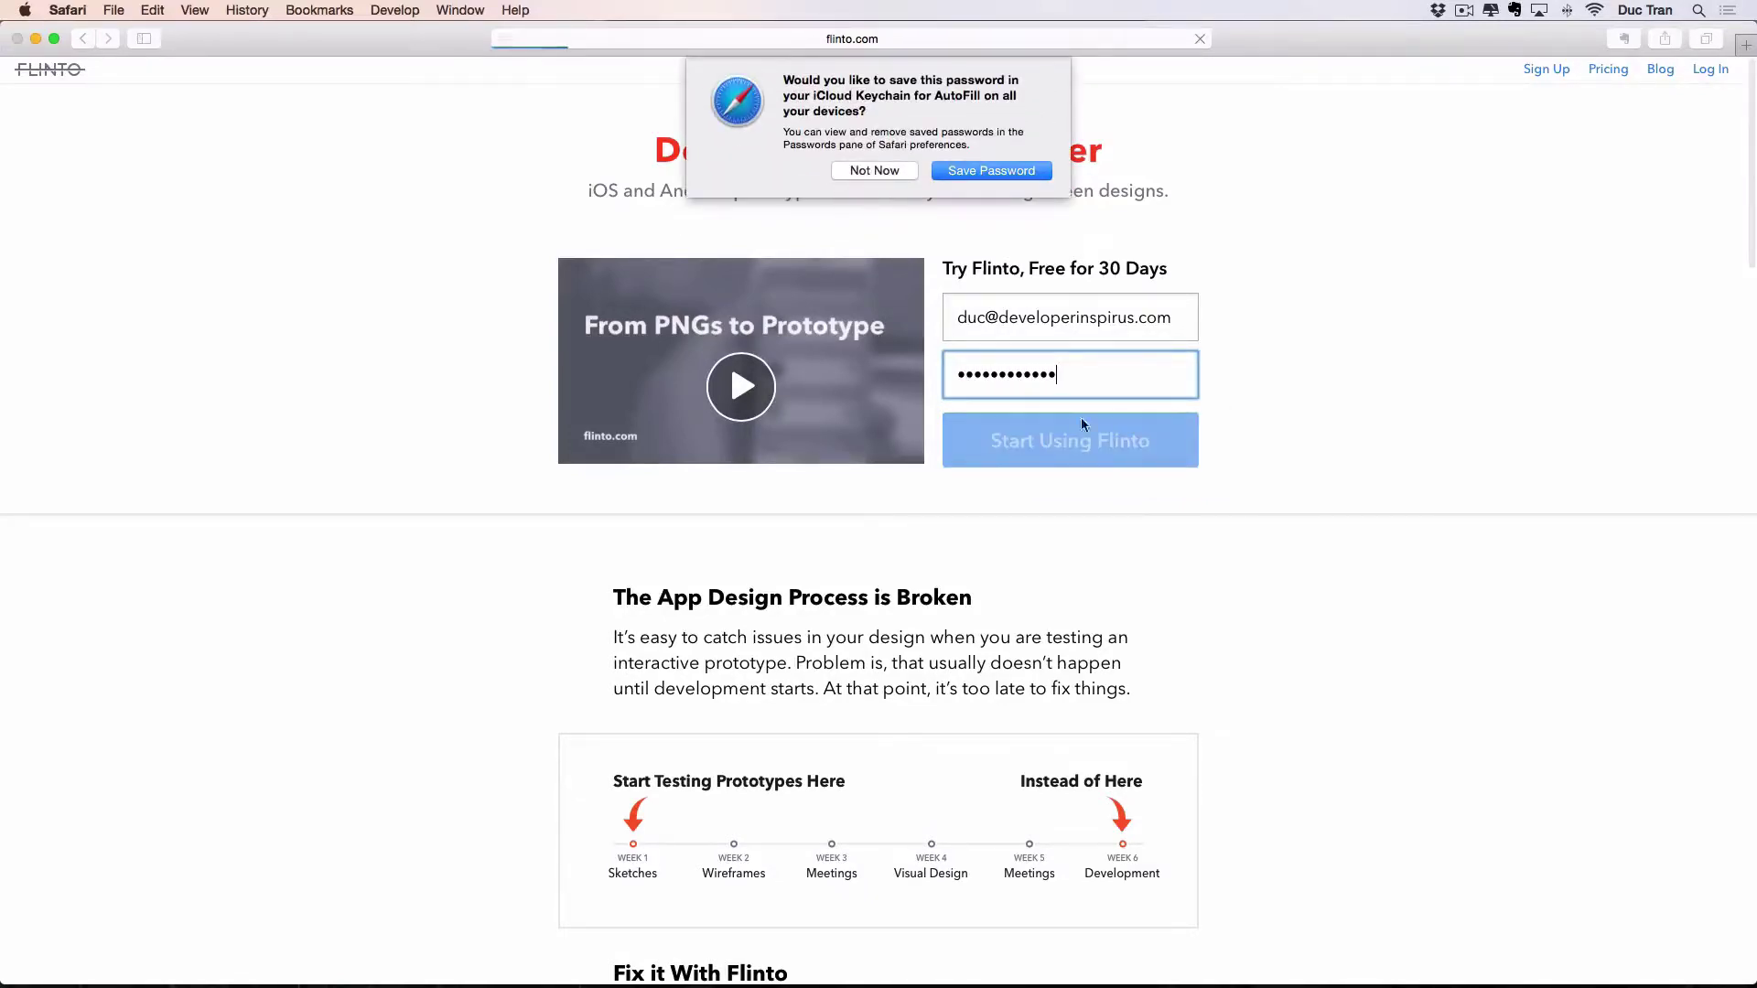
{"action": "left_click", "coordinate": [999, 172]}
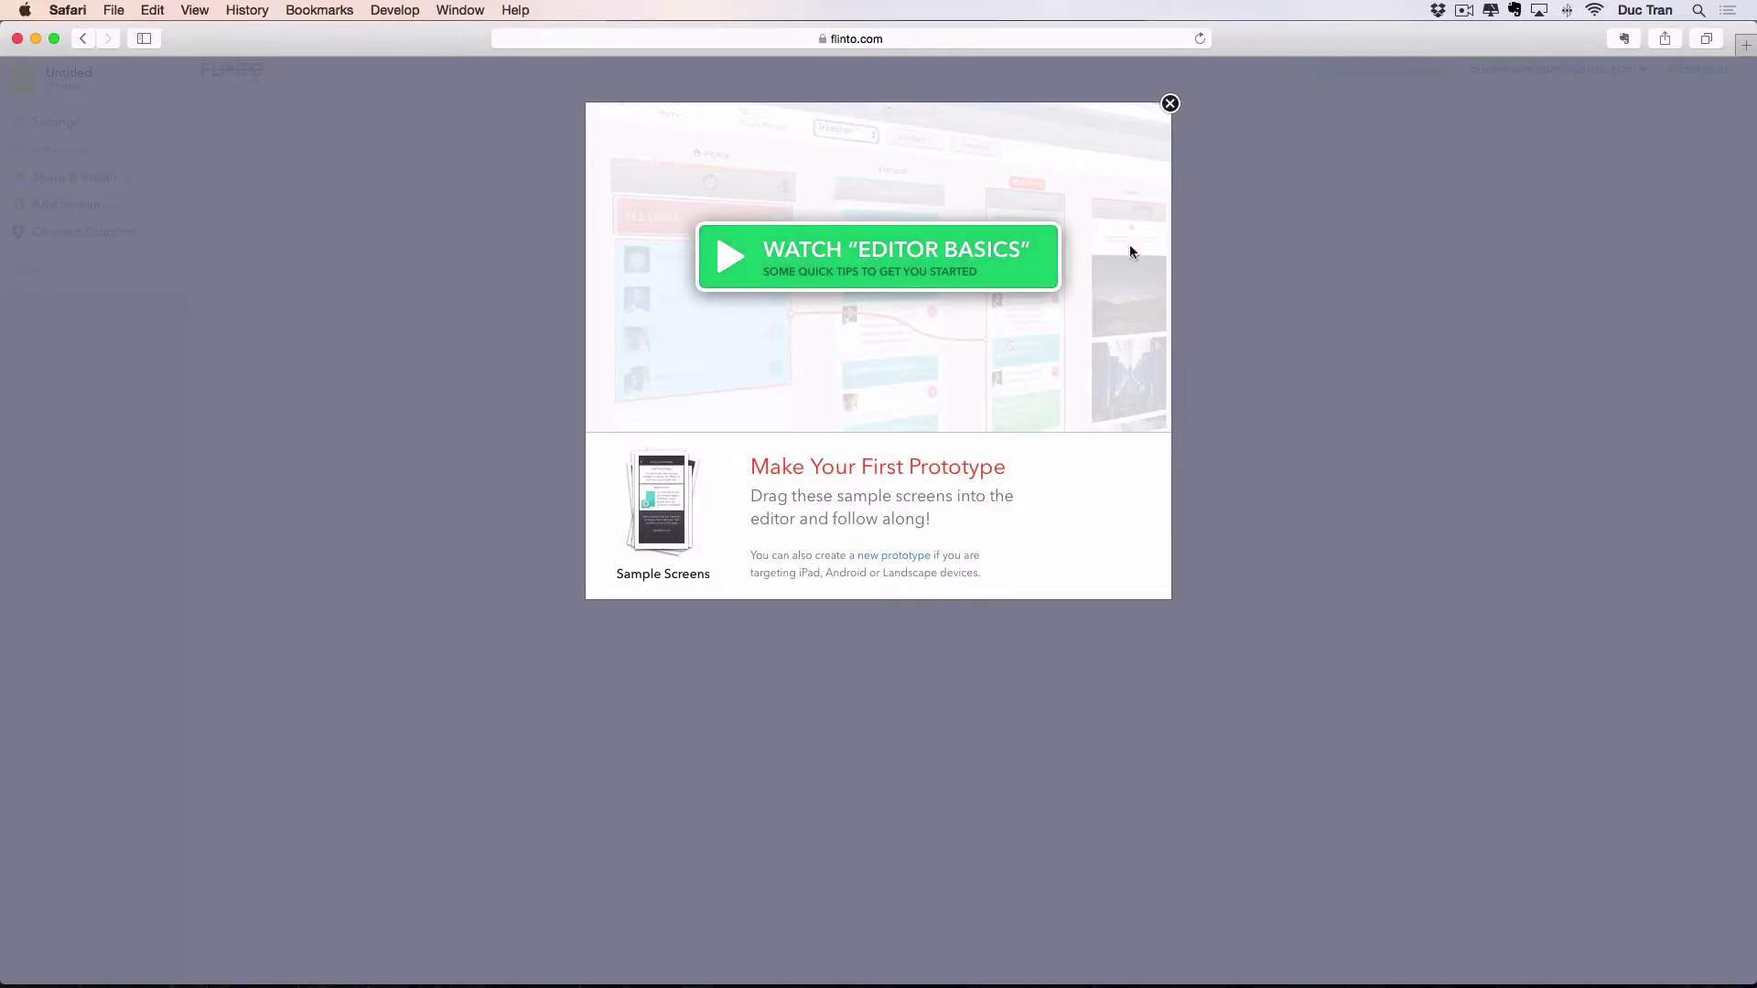
Close the Editor Basics welcome dialog, clear the stray text selection, and zoom the page in.
{"action": "left_click", "coordinate": [1170, 105]}
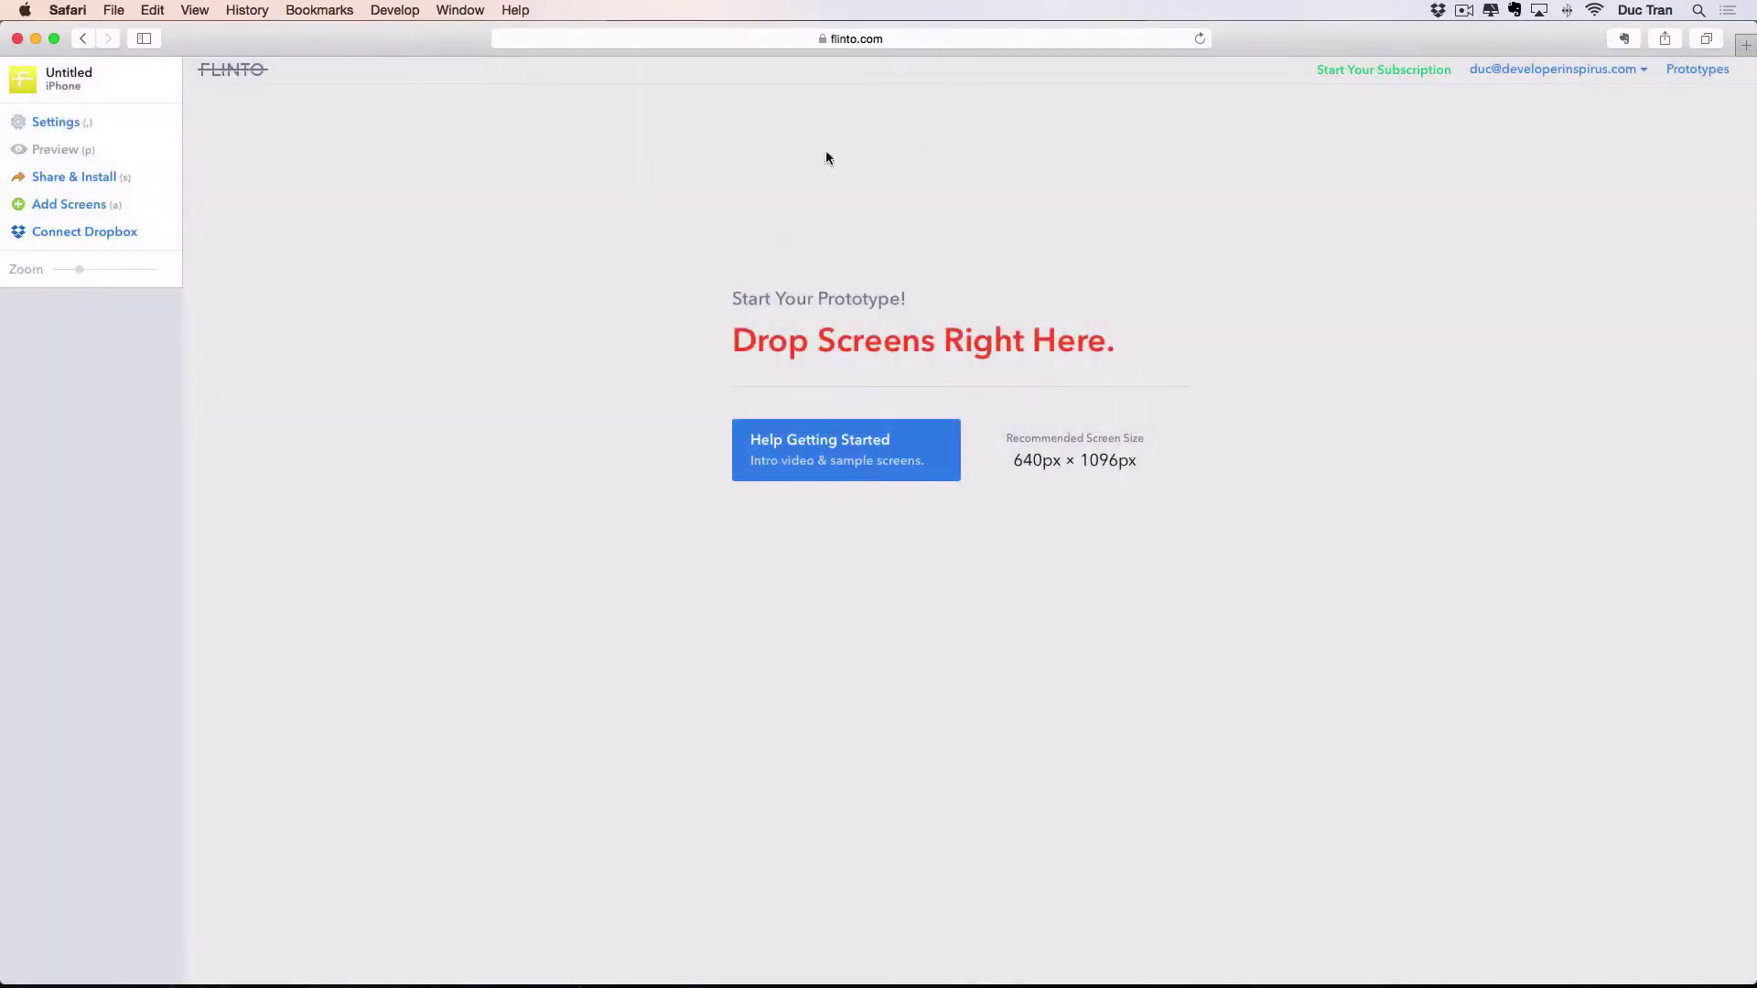
{"action": "left_click_drag", "start_coordinate": [1055, 310], "coordinate": [586, 196]}
{"action": "left_click", "coordinate": [1254, 623]}
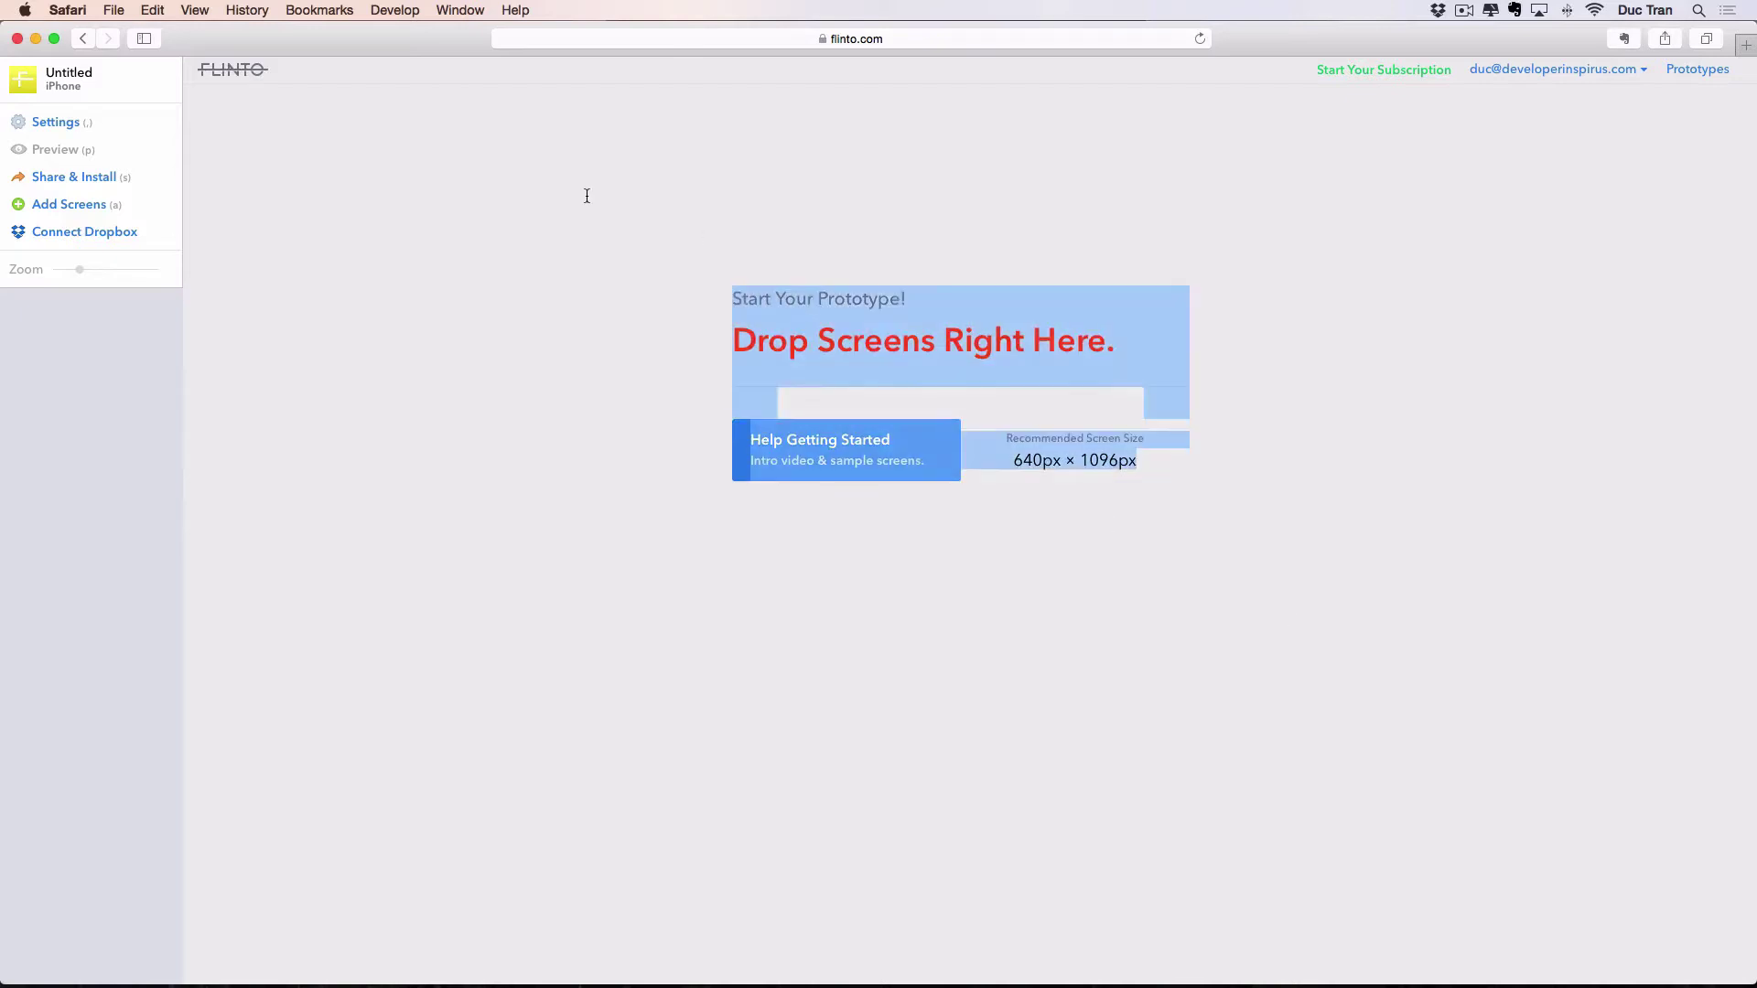
{"action": "left_click", "coordinate": [621, 206]}
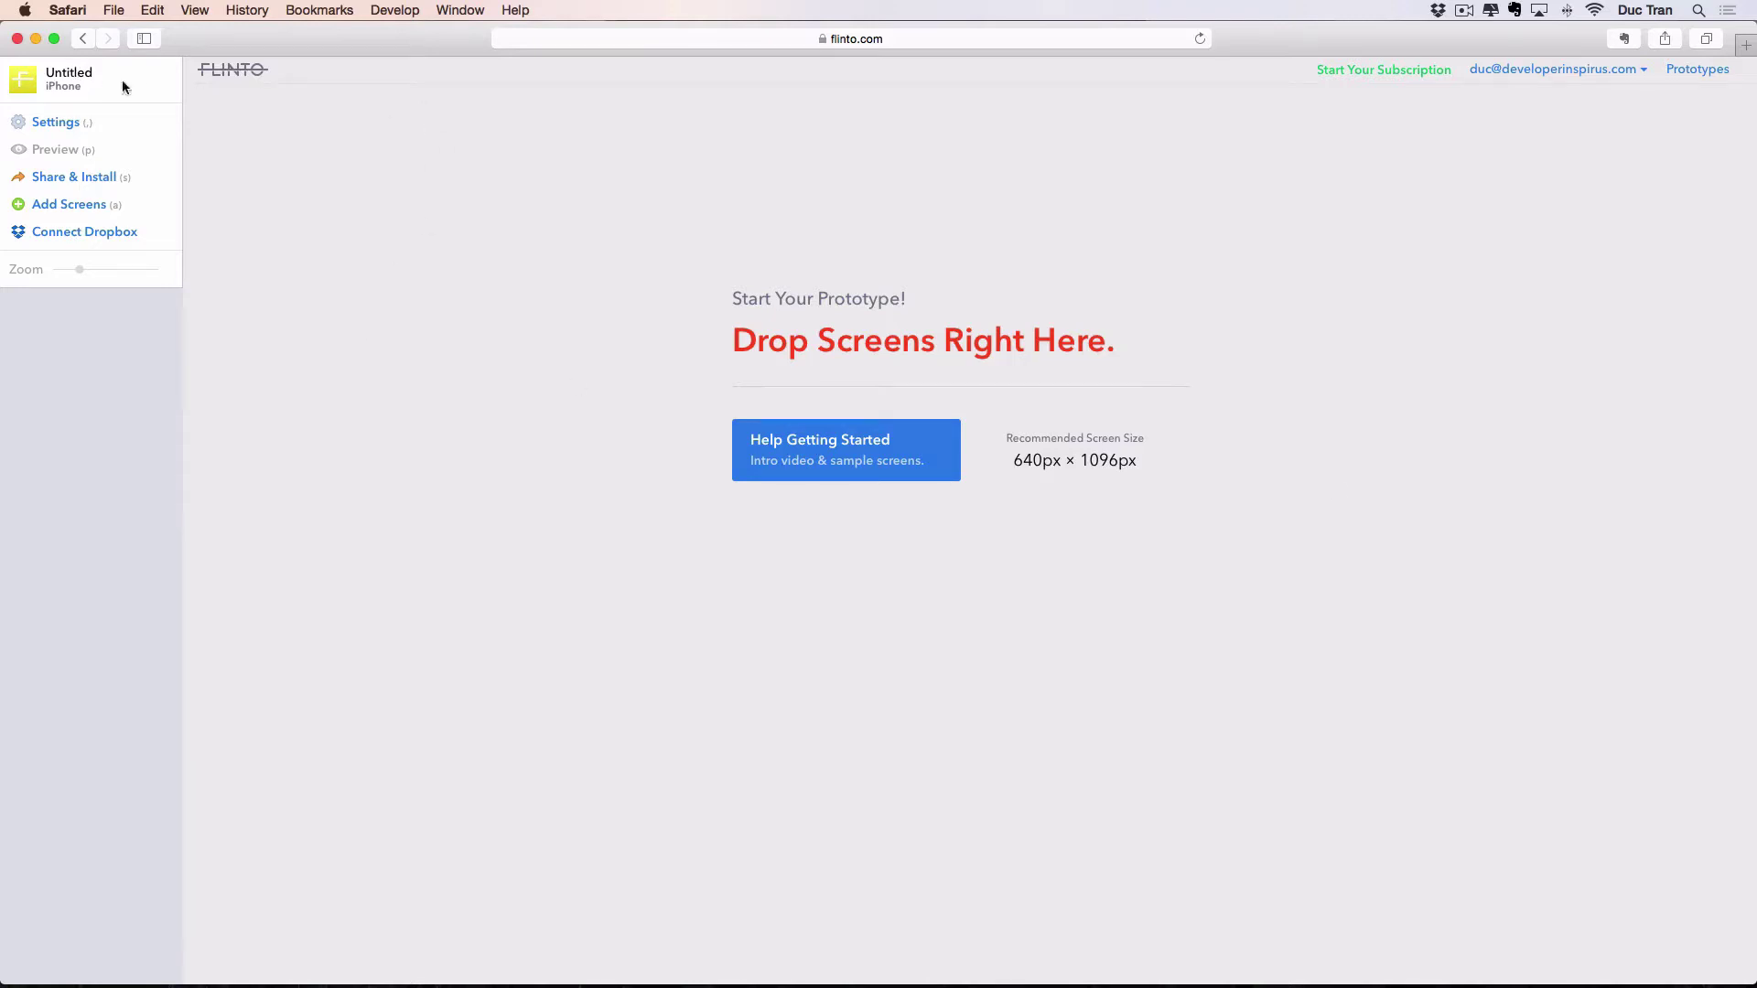
{"action": "key", "text": "super+plus"}
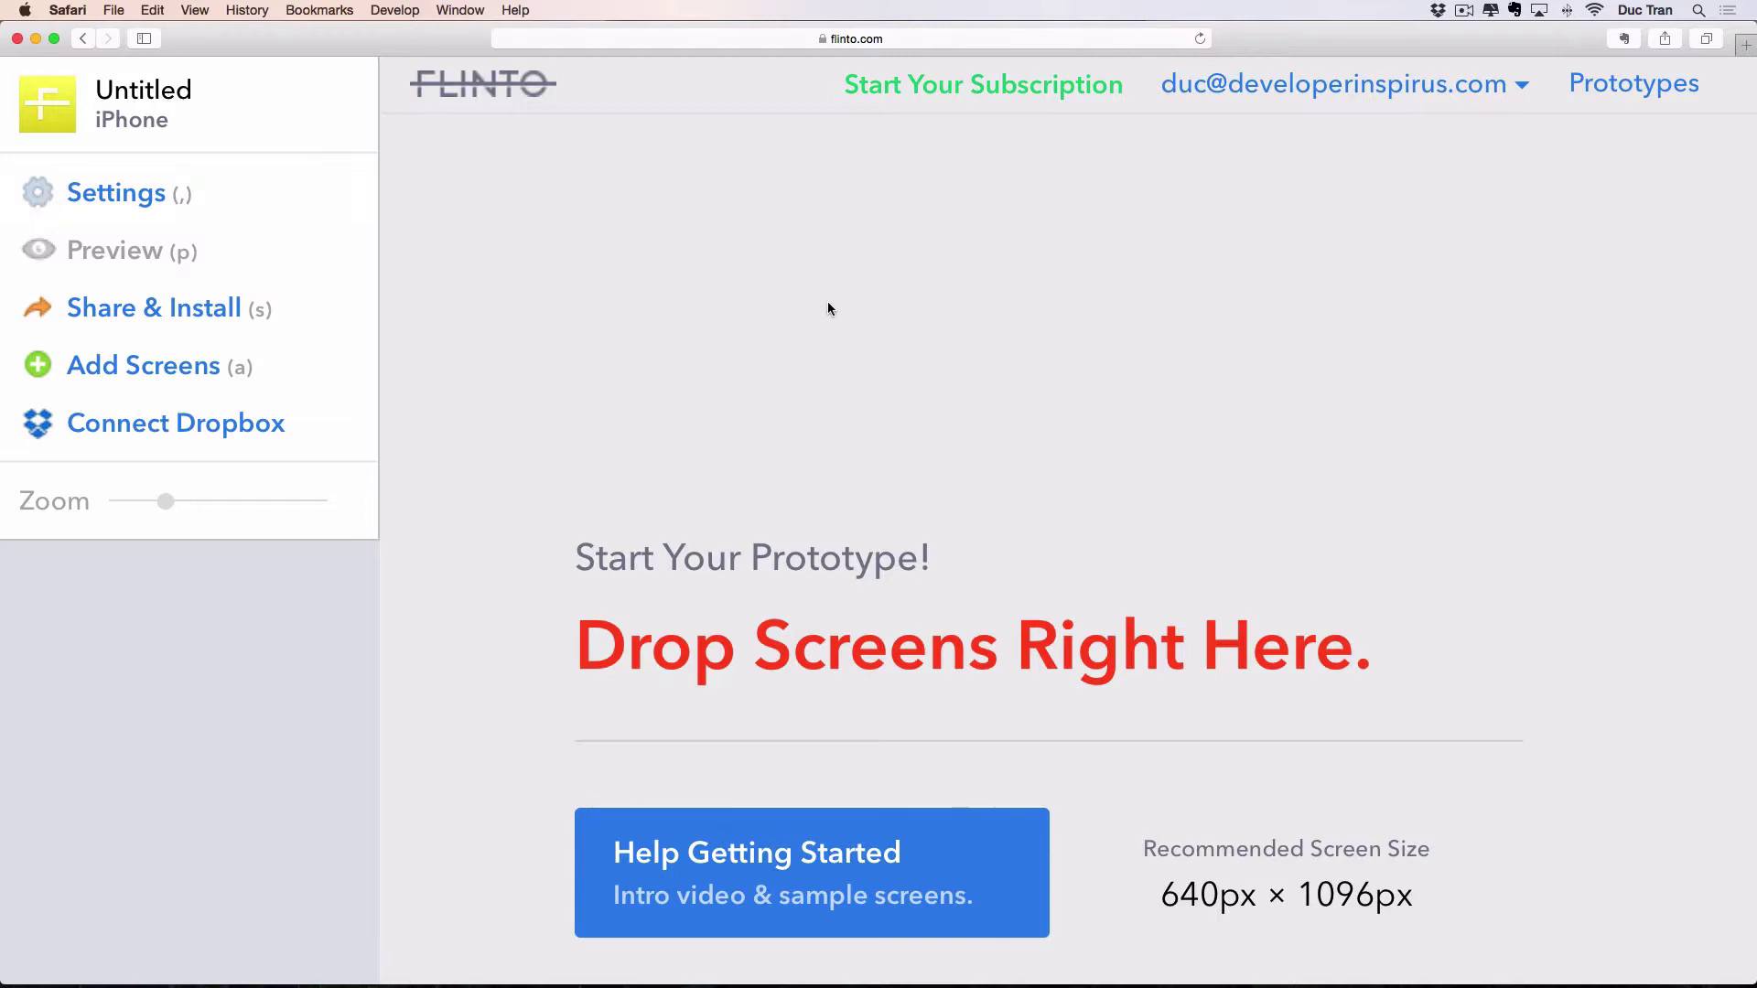
{"action": "scroll", "coordinate": [821, 313], "scroll_direction": "down", "scroll_amount": 3}
{"action": "scroll", "coordinate": [821, 314], "scroll_direction": "up", "scroll_amount": 3}
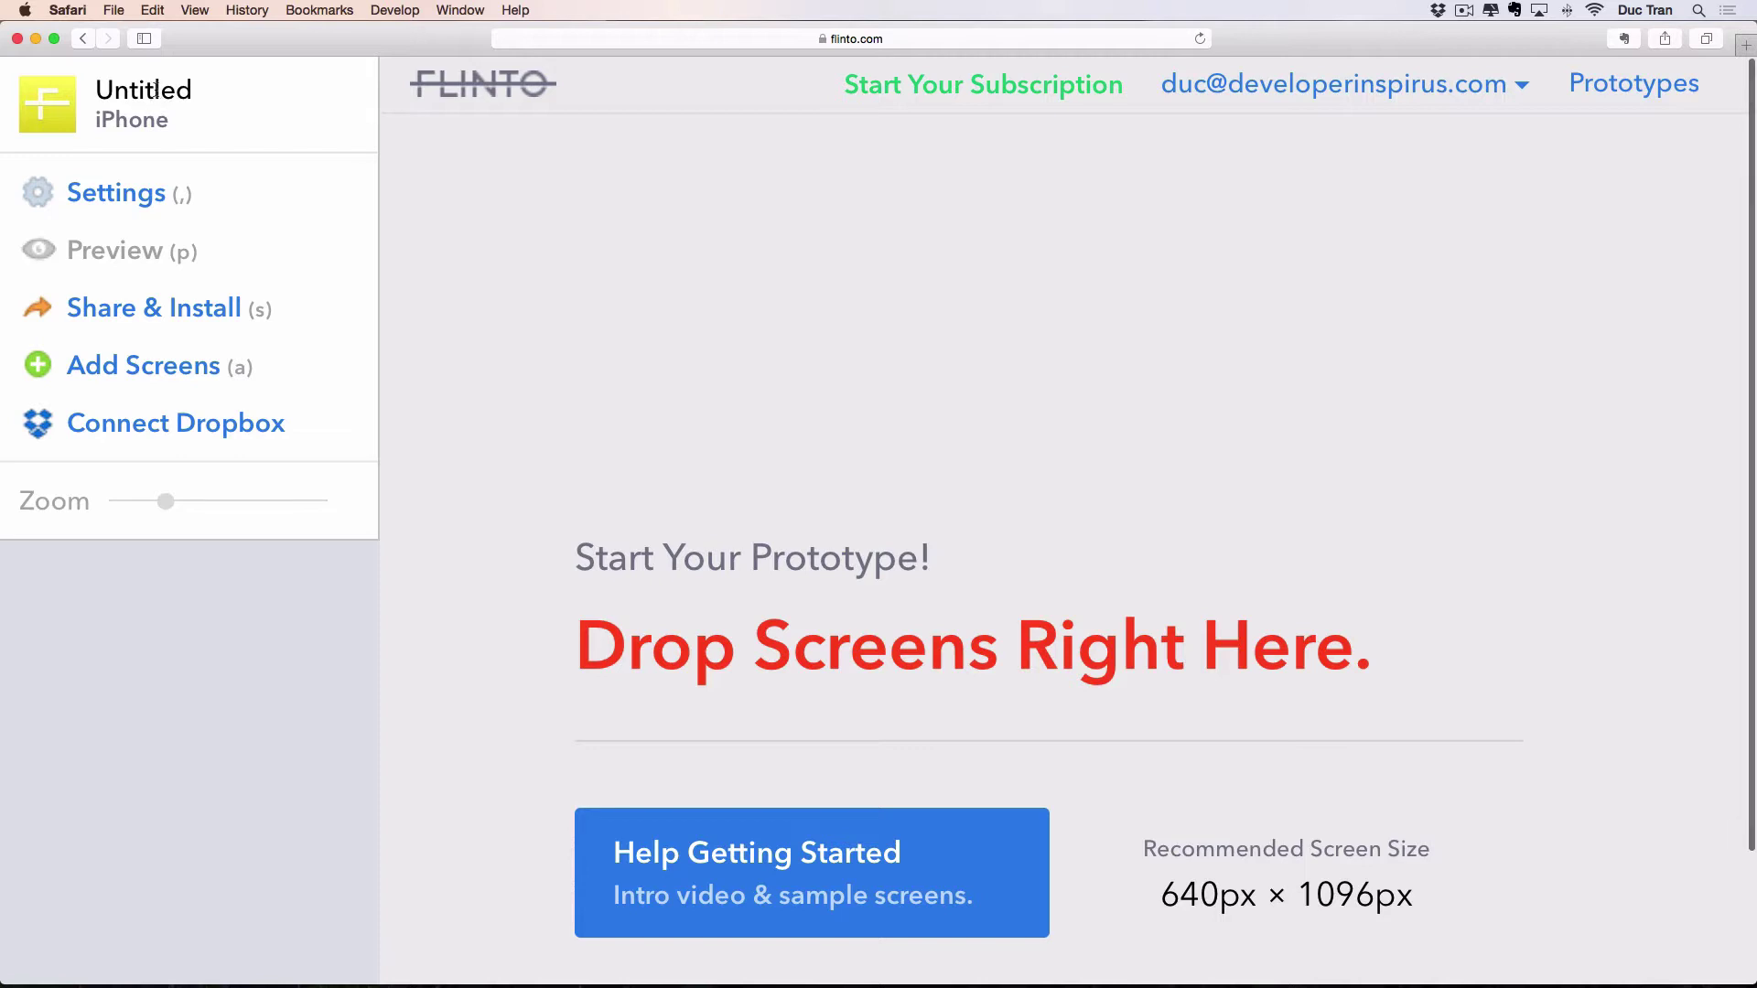
Rename the prototype from Untitled to InterestsPrototypeMk1 in Settings, then view Share View options.
{"action": "left_click", "coordinate": [125, 199]}
{"action": "key", "text": "super+minus"}
{"action": "key", "text": "super+minus"}
{"action": "key", "text": "super+minus"}
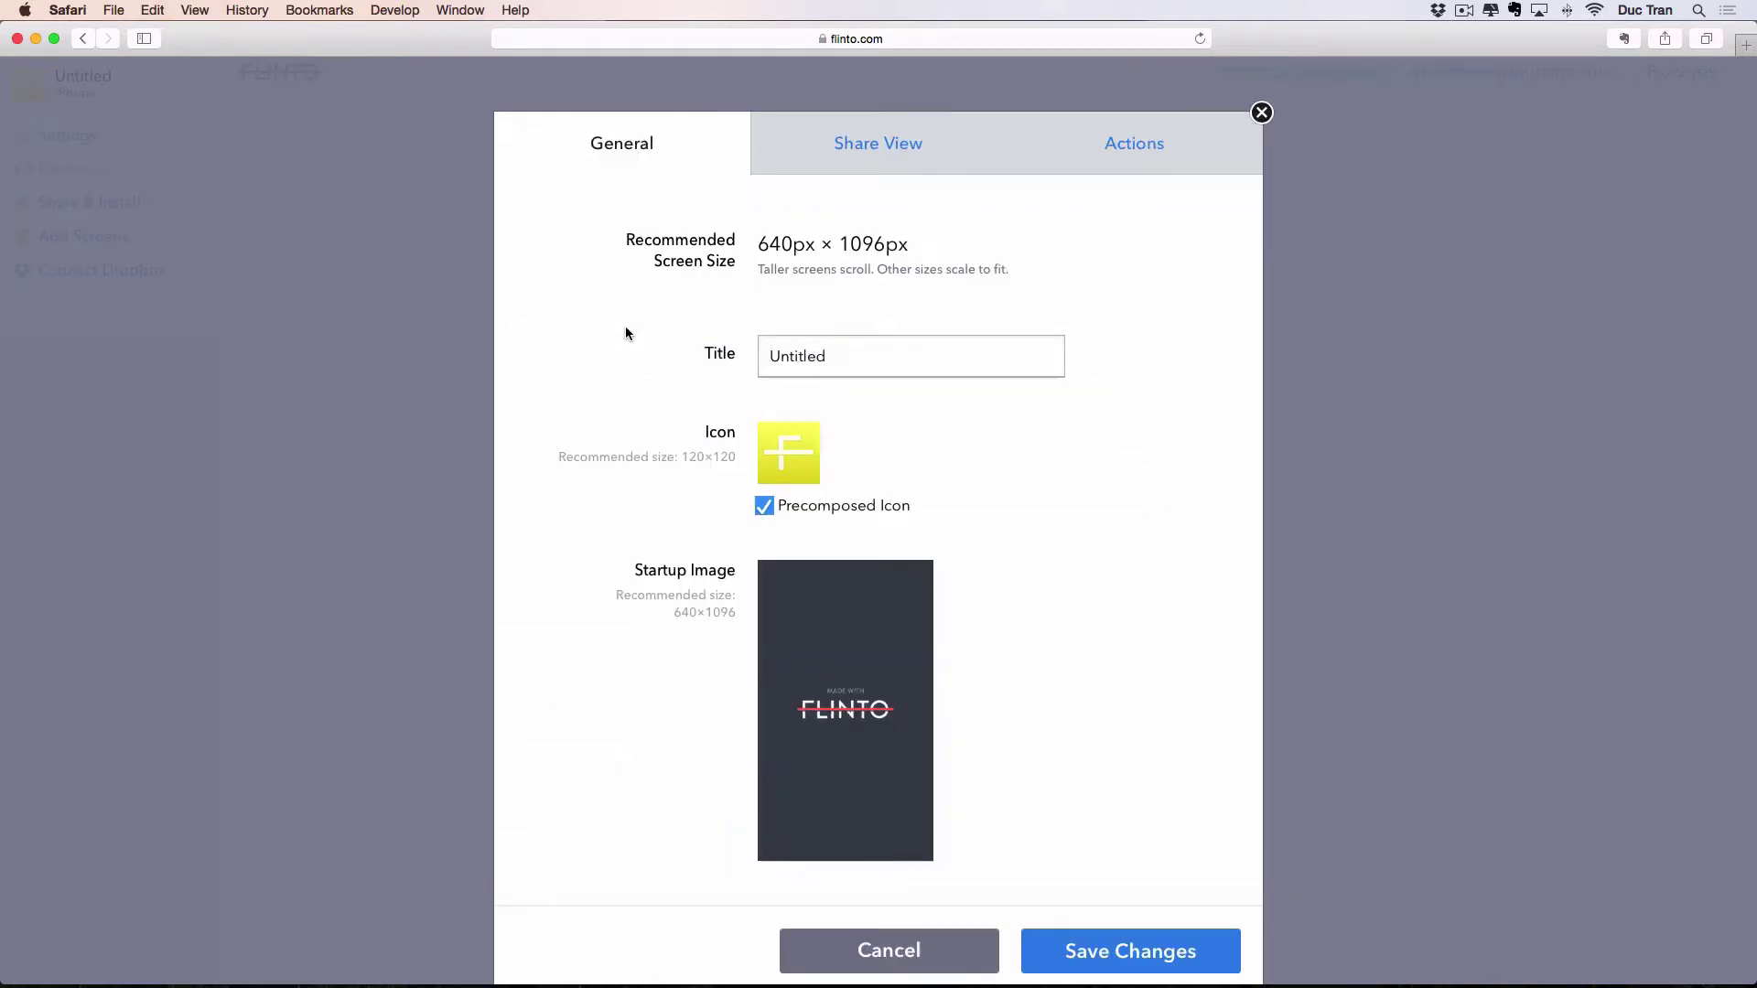
{"action": "double_click", "coordinate": [845, 355]}
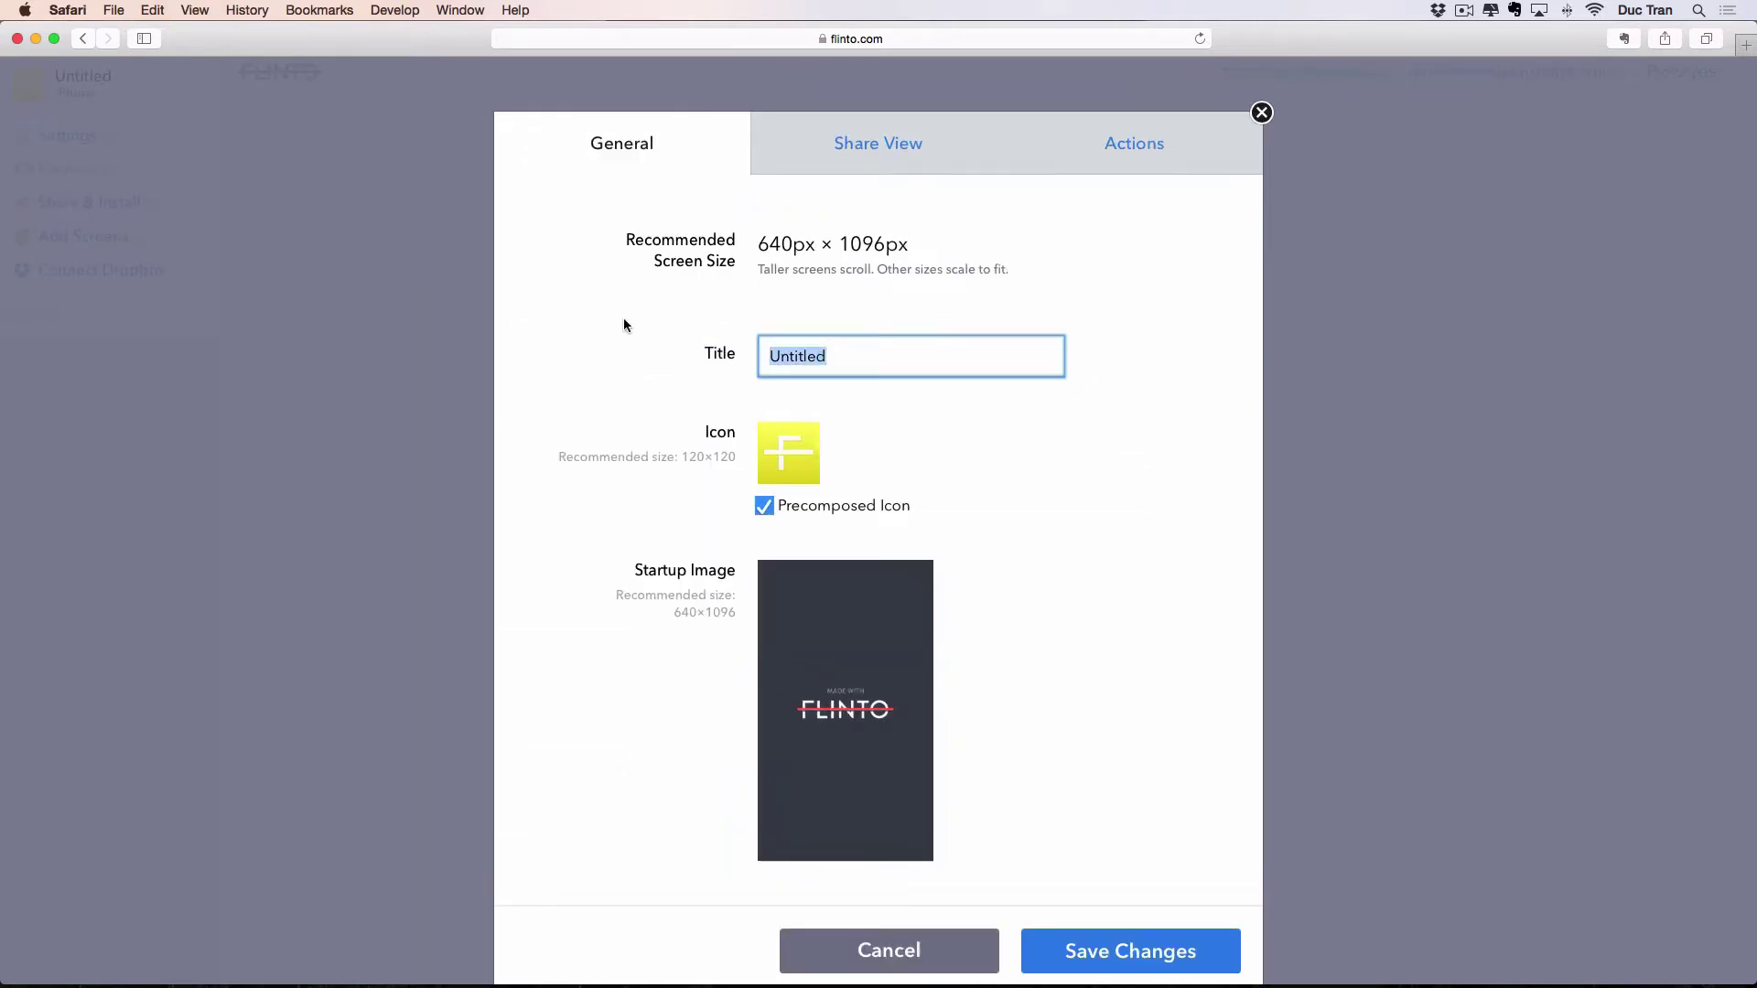
{"action": "type", "text": "INavi"}
{"action": "key", "text": "BackSpace"}
{"action": "key", "text": "BackSpace"}
{"action": "key", "text": "BackSpace"}
{"action": "key", "text": "BackSpace"}
{"action": "key", "text": "BackSpace"}
{"action": "type", "text": "InterestsPrototypeMk1"}
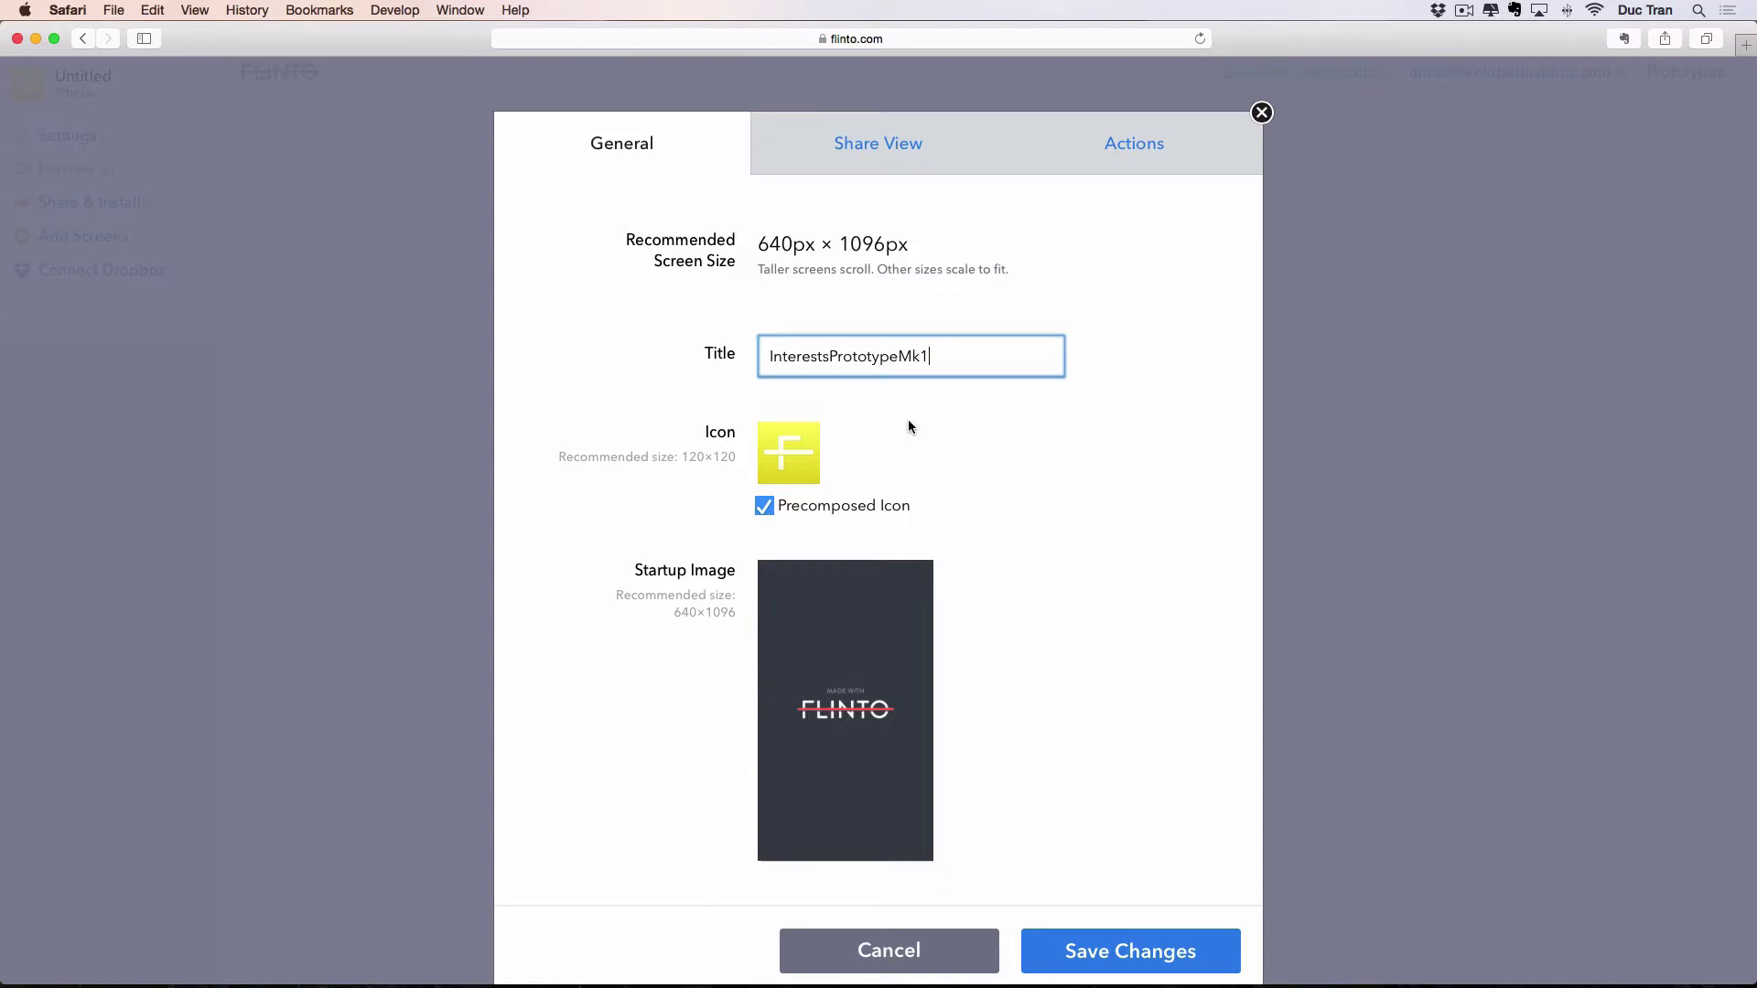
{"action": "scroll", "coordinate": [908, 427], "scroll_direction": "down", "scroll_amount": 2}
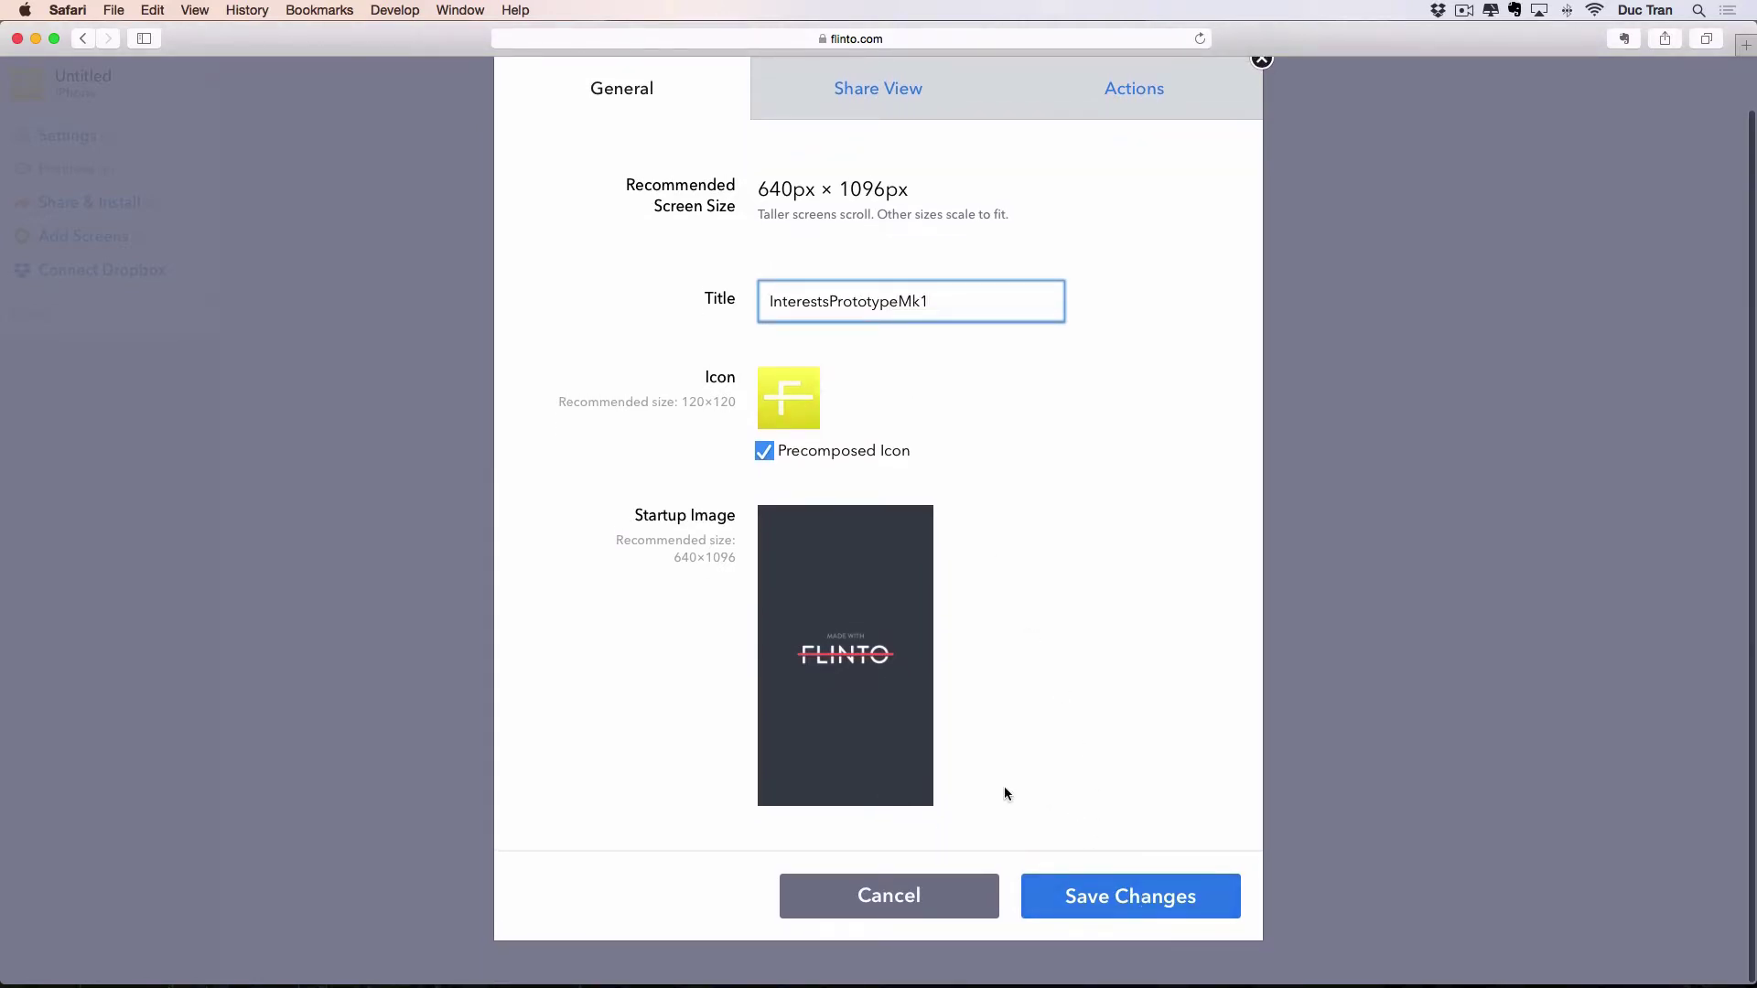
{"action": "scroll", "coordinate": [1058, 800], "scroll_direction": "up", "scroll_amount": 2}
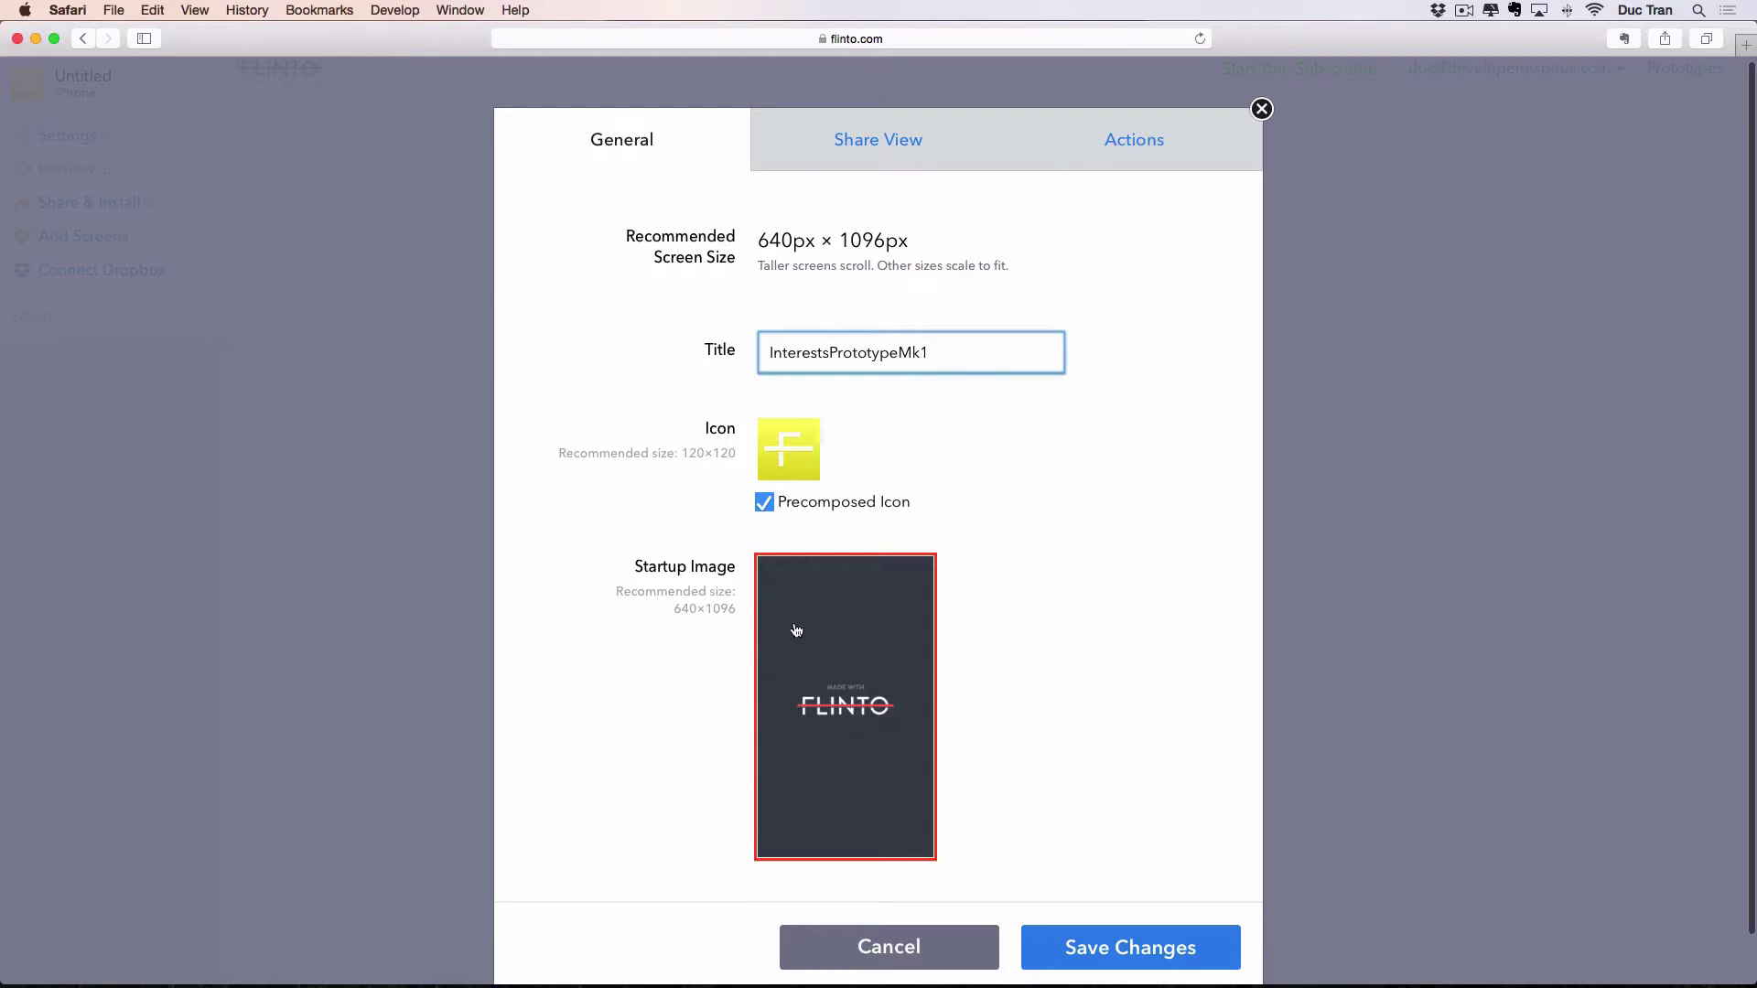
{"action": "scroll", "coordinate": [985, 779], "scroll_direction": "up", "scroll_amount": 1}
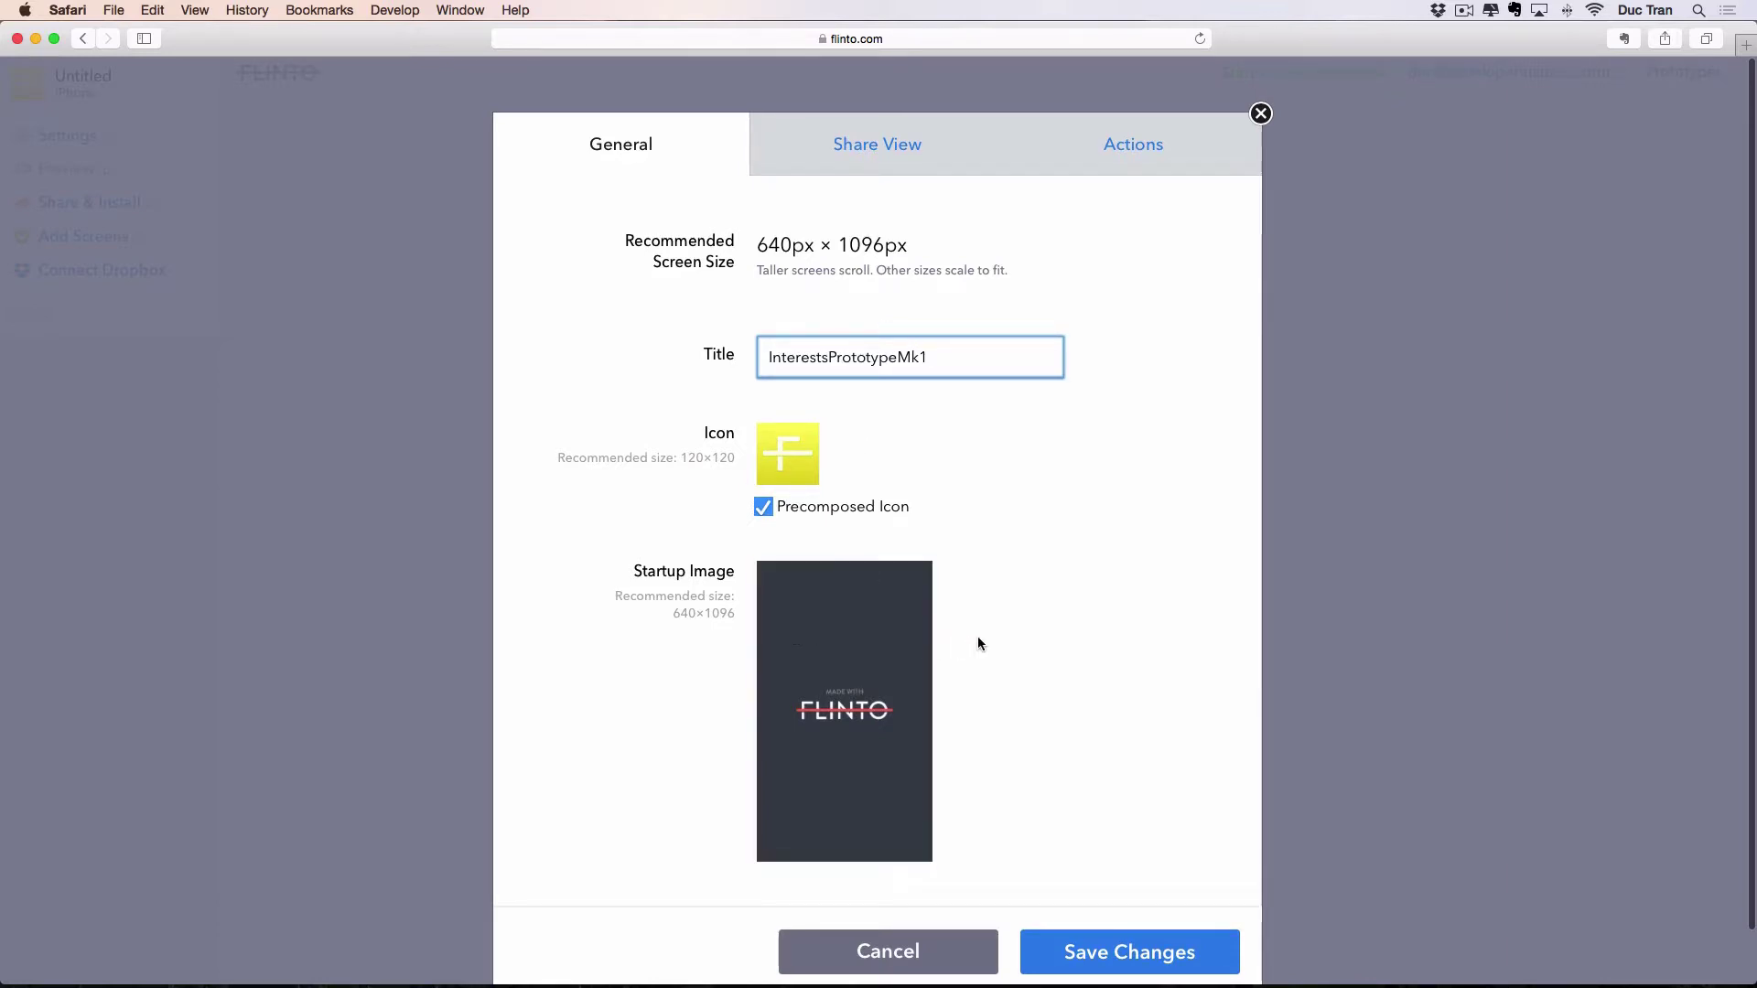
{"action": "left_click", "coordinate": [878, 147]}
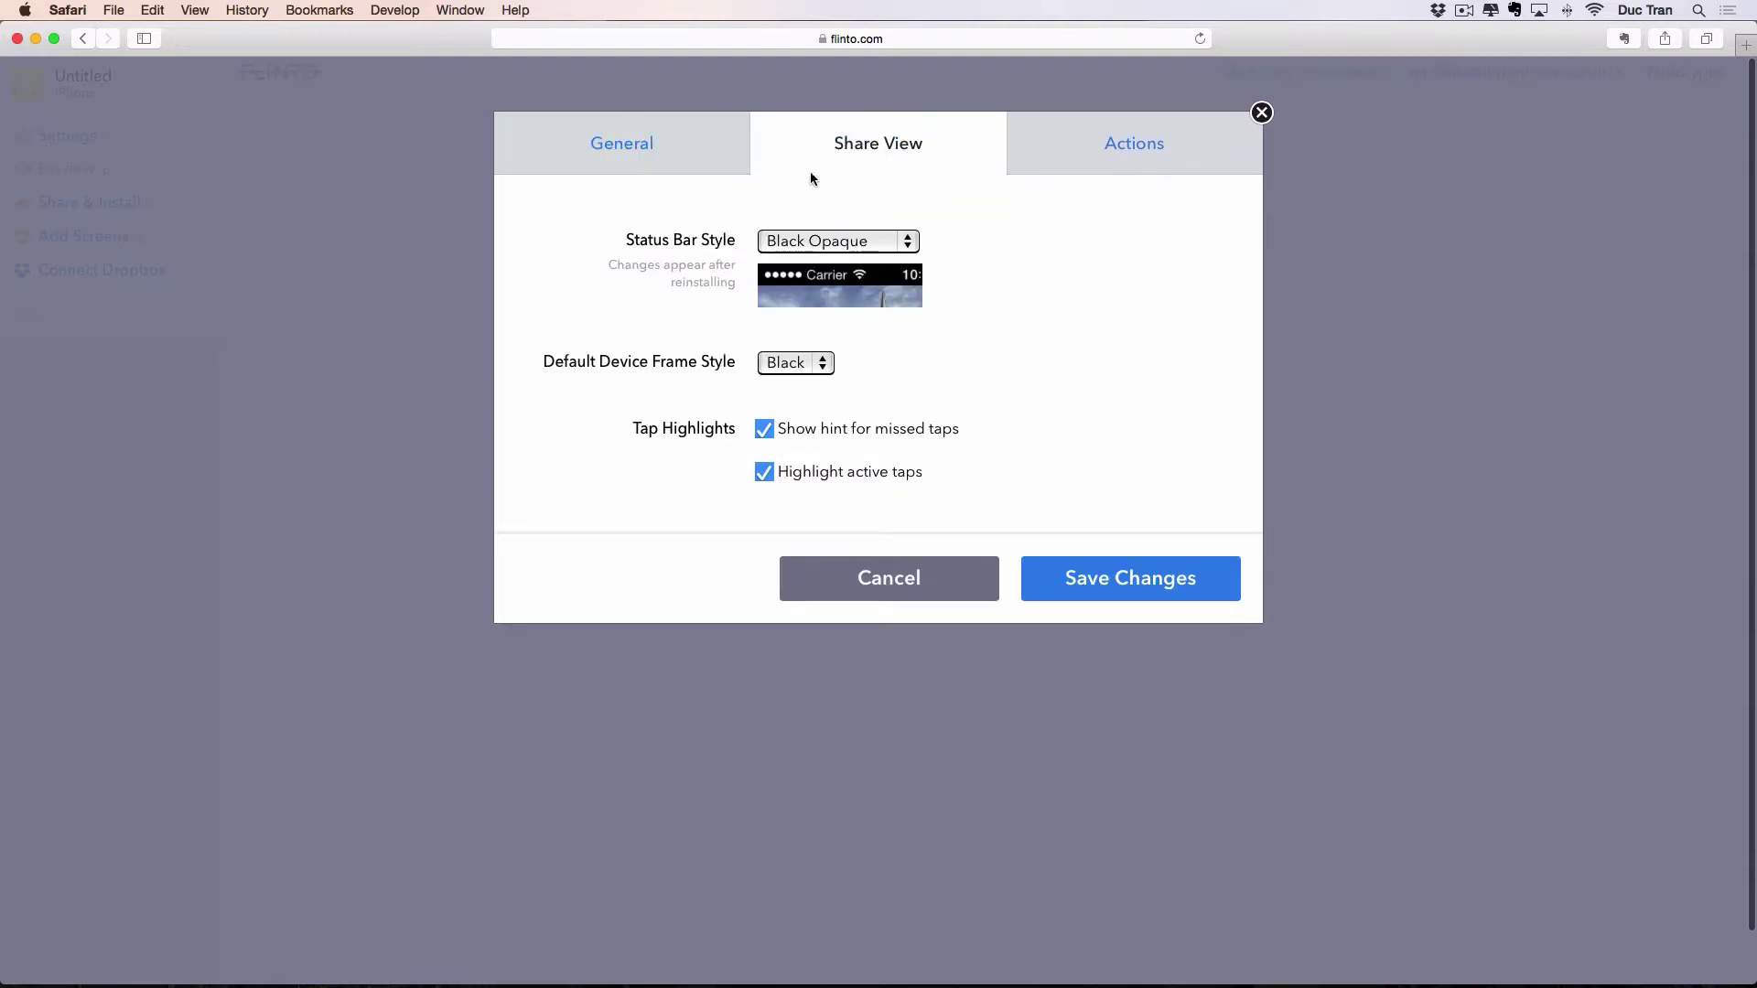
Set the status bar style to White Translucent and keep the Black device frame.
{"action": "left_click", "coordinate": [865, 243]}
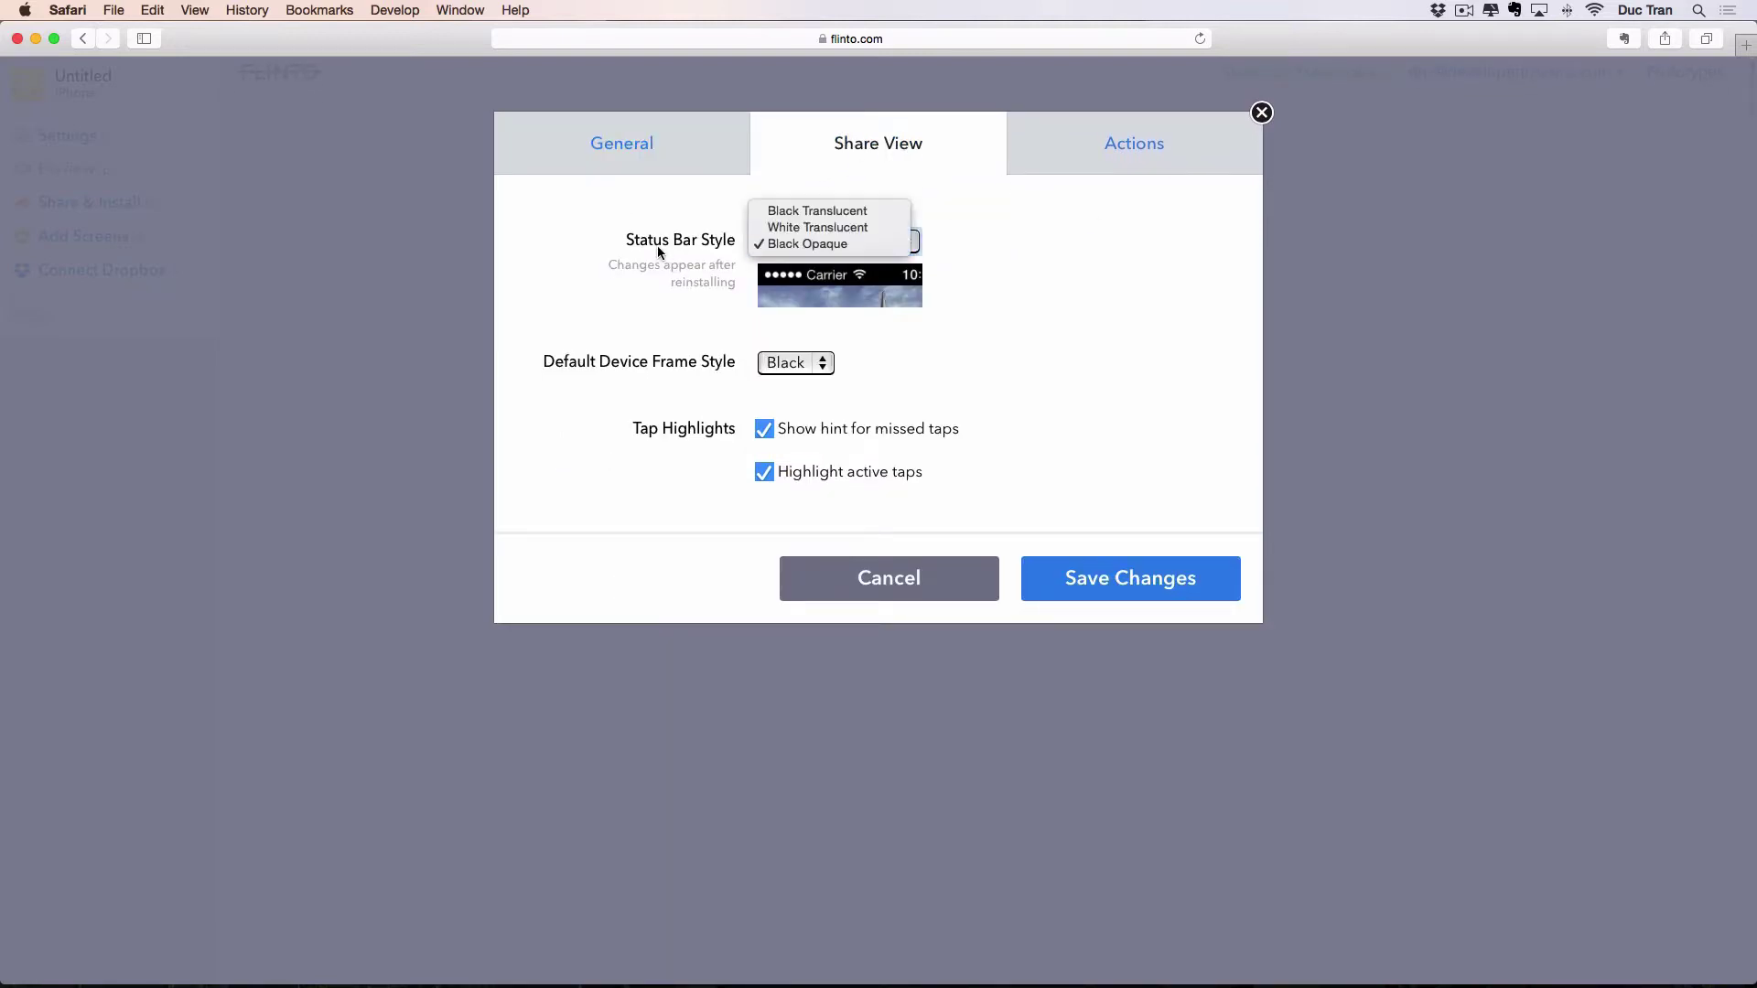
{"action": "left_click", "coordinate": [818, 227]}
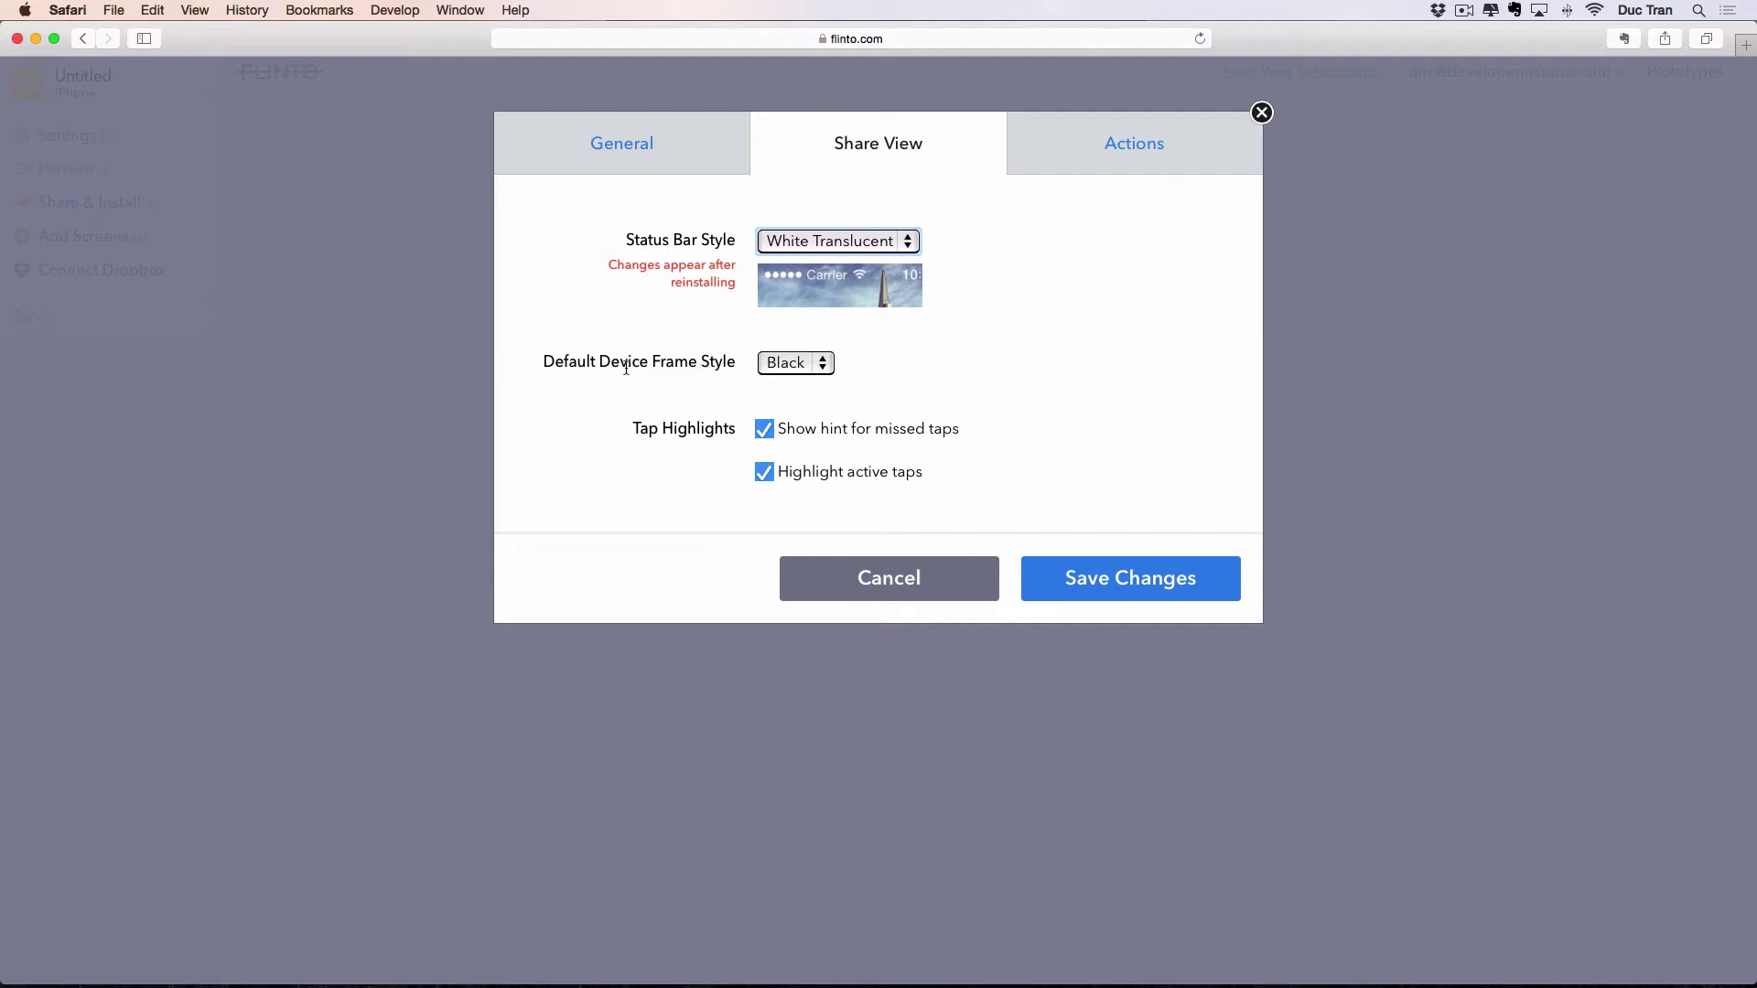
{"action": "left_click", "coordinate": [792, 370]}
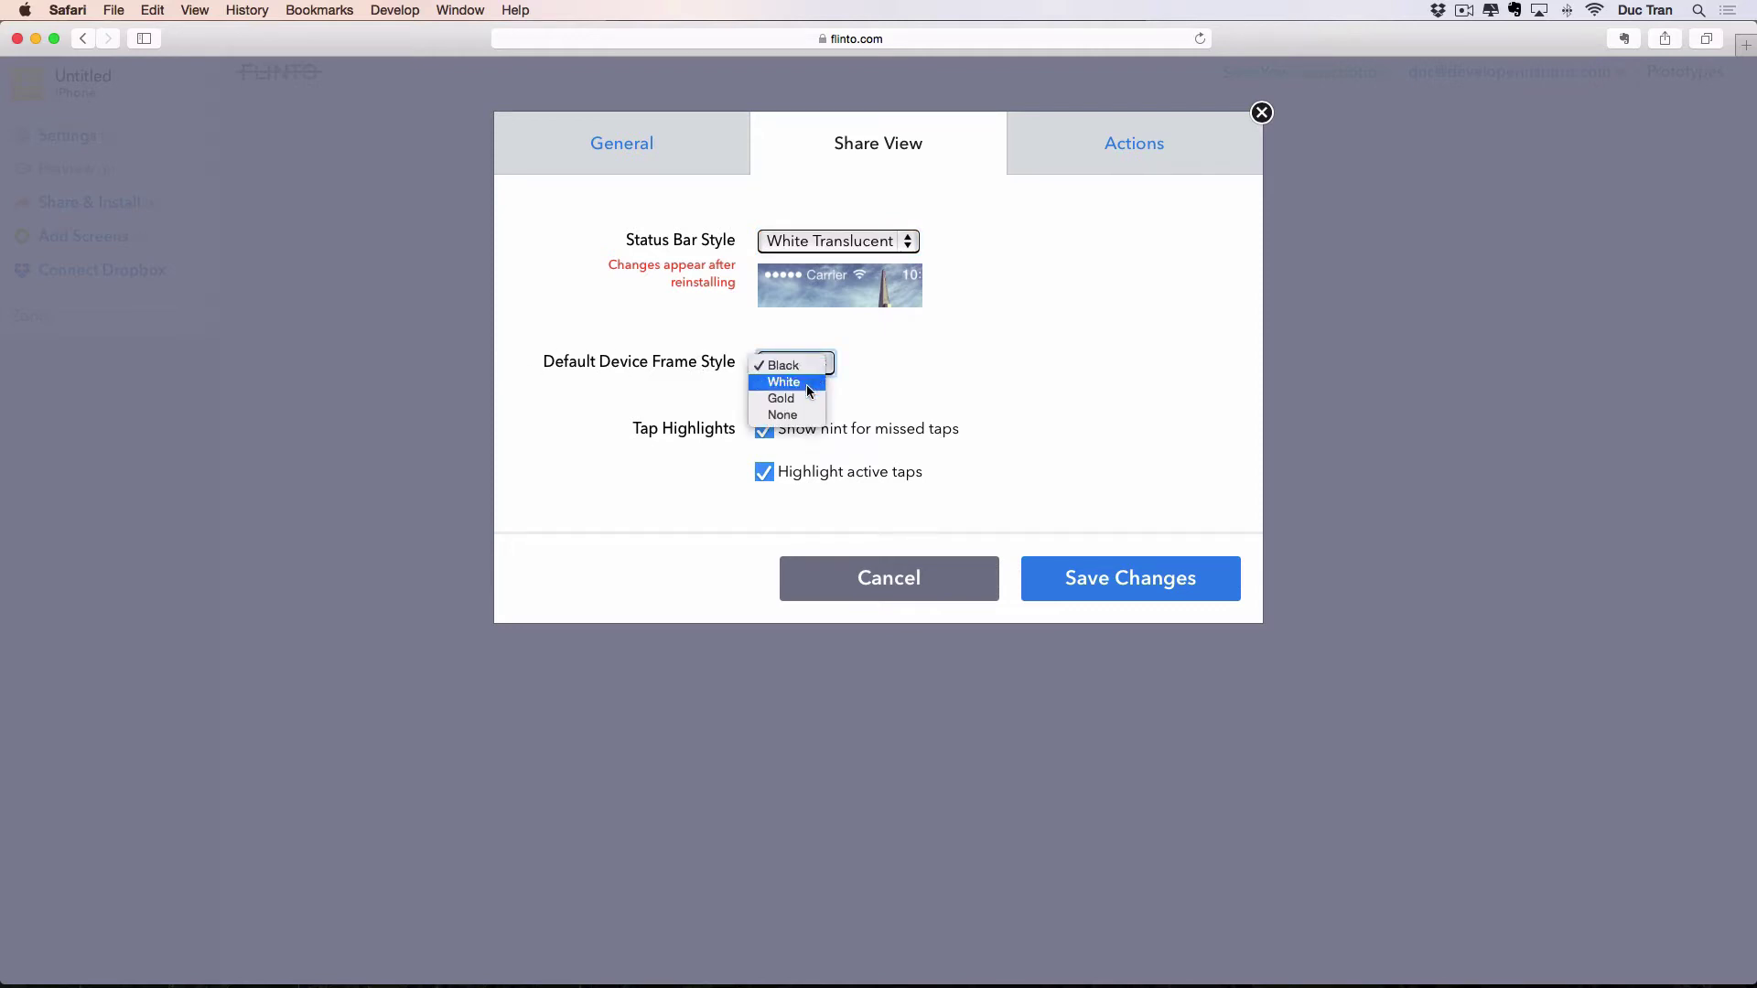
{"action": "left_click", "coordinate": [898, 386]}
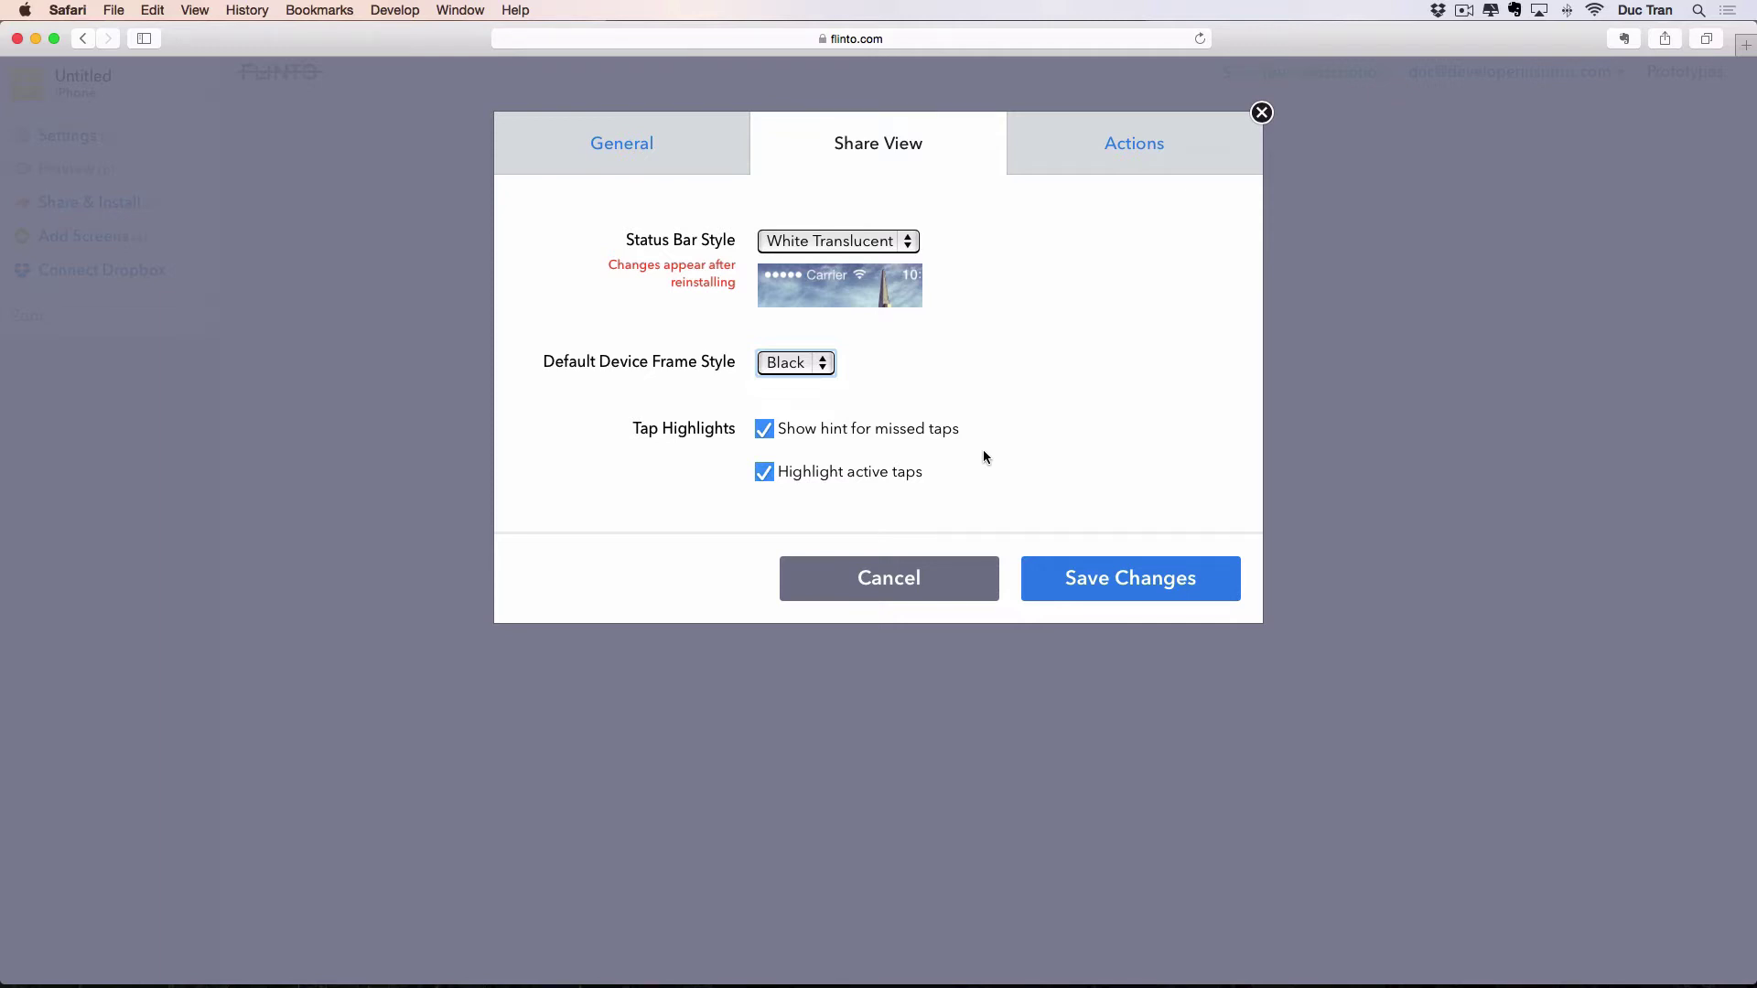
Review the Actions and General tabs, then save the prototype settings.
{"action": "left_click", "coordinate": [1115, 151]}
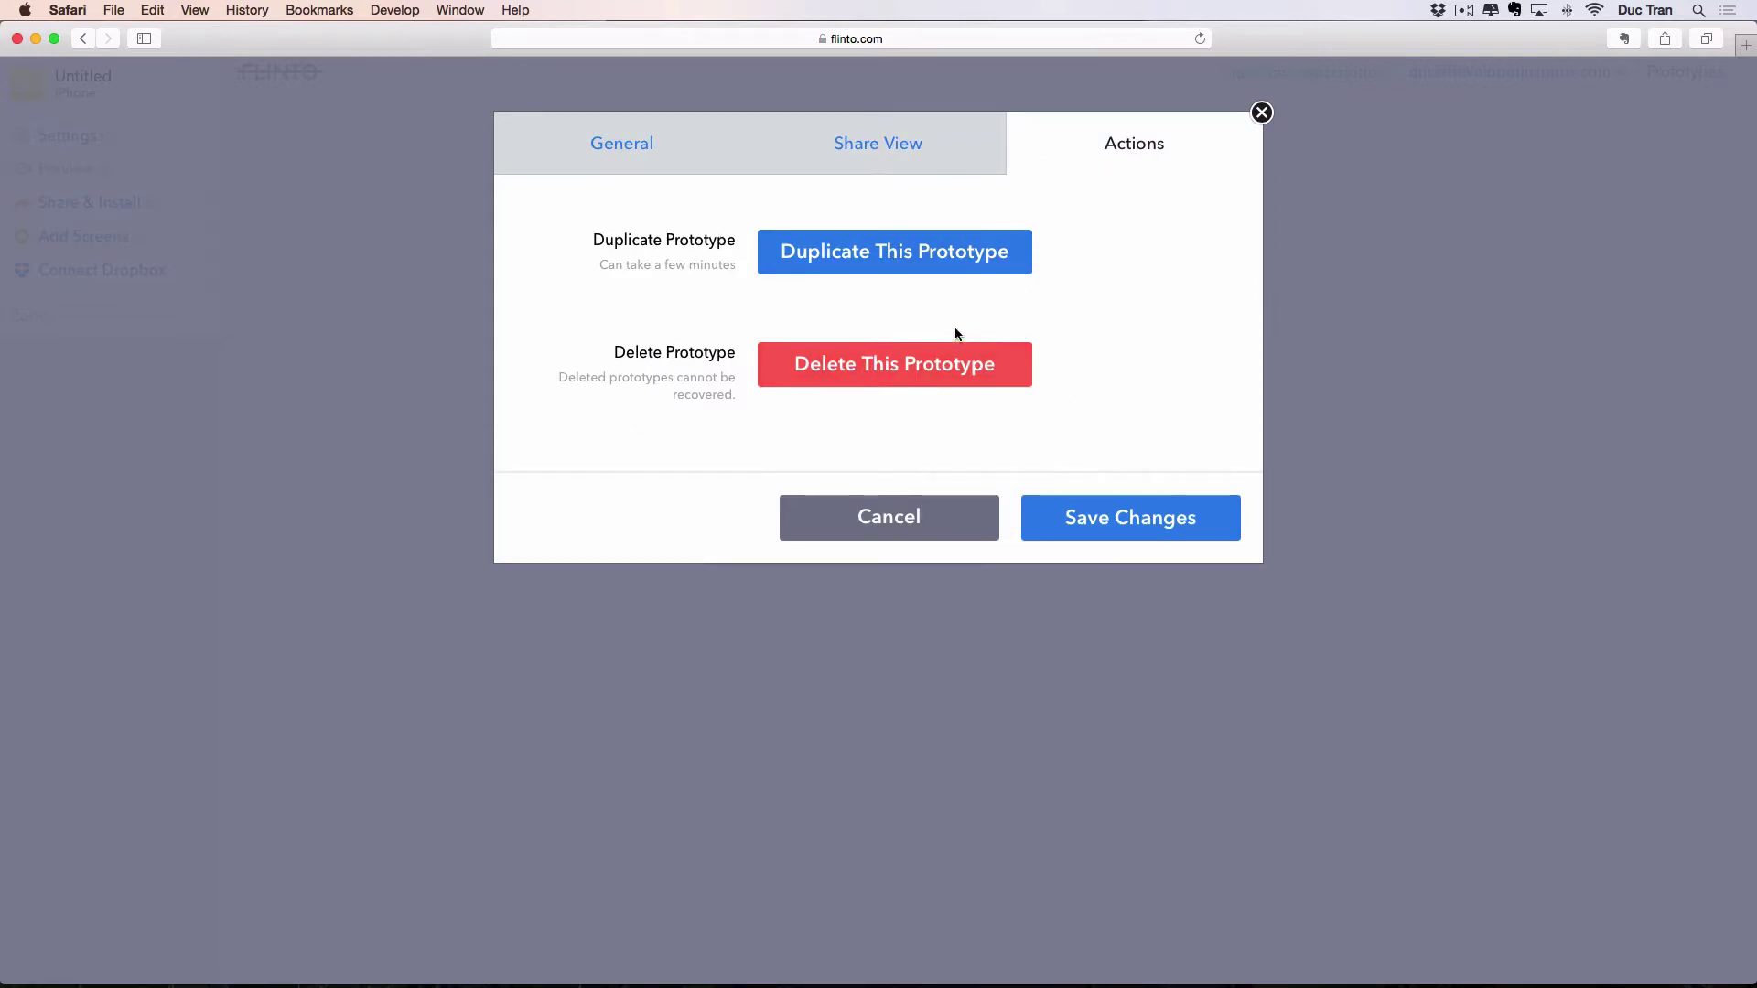
{"action": "left_click", "coordinate": [577, 143]}
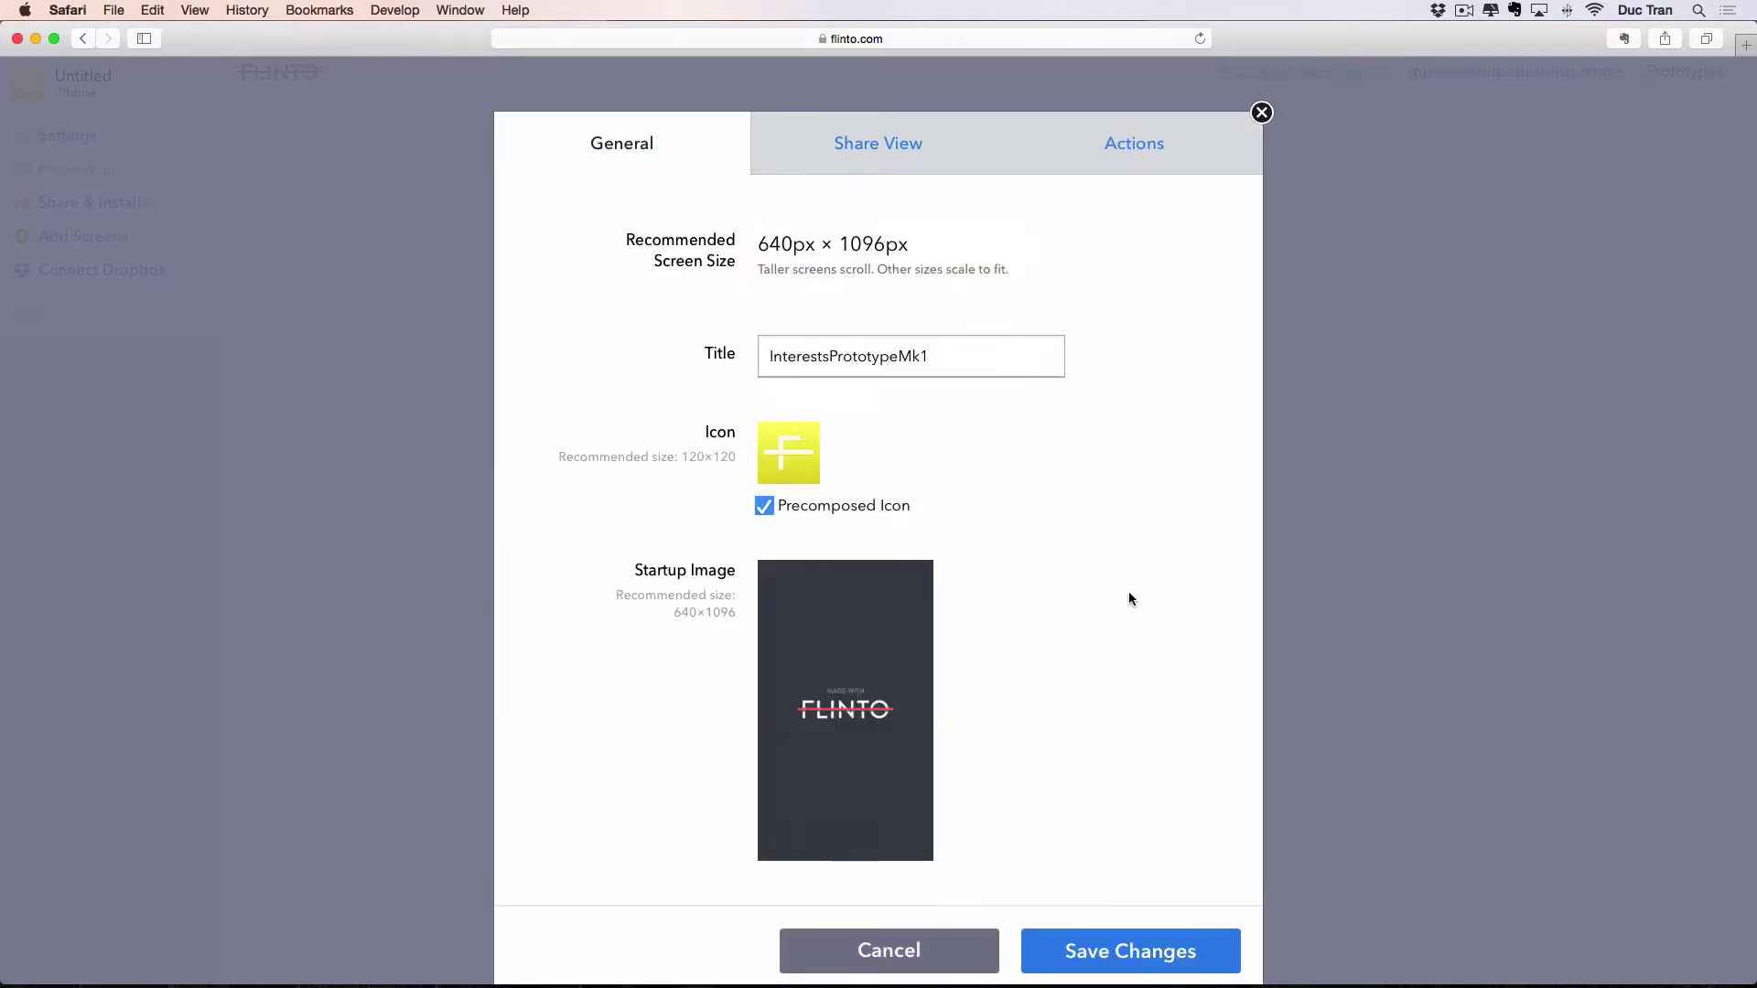
{"action": "scroll", "coordinate": [1130, 600], "scroll_direction": "down", "scroll_amount": 1}
{"action": "left_click", "coordinate": [1125, 898]}
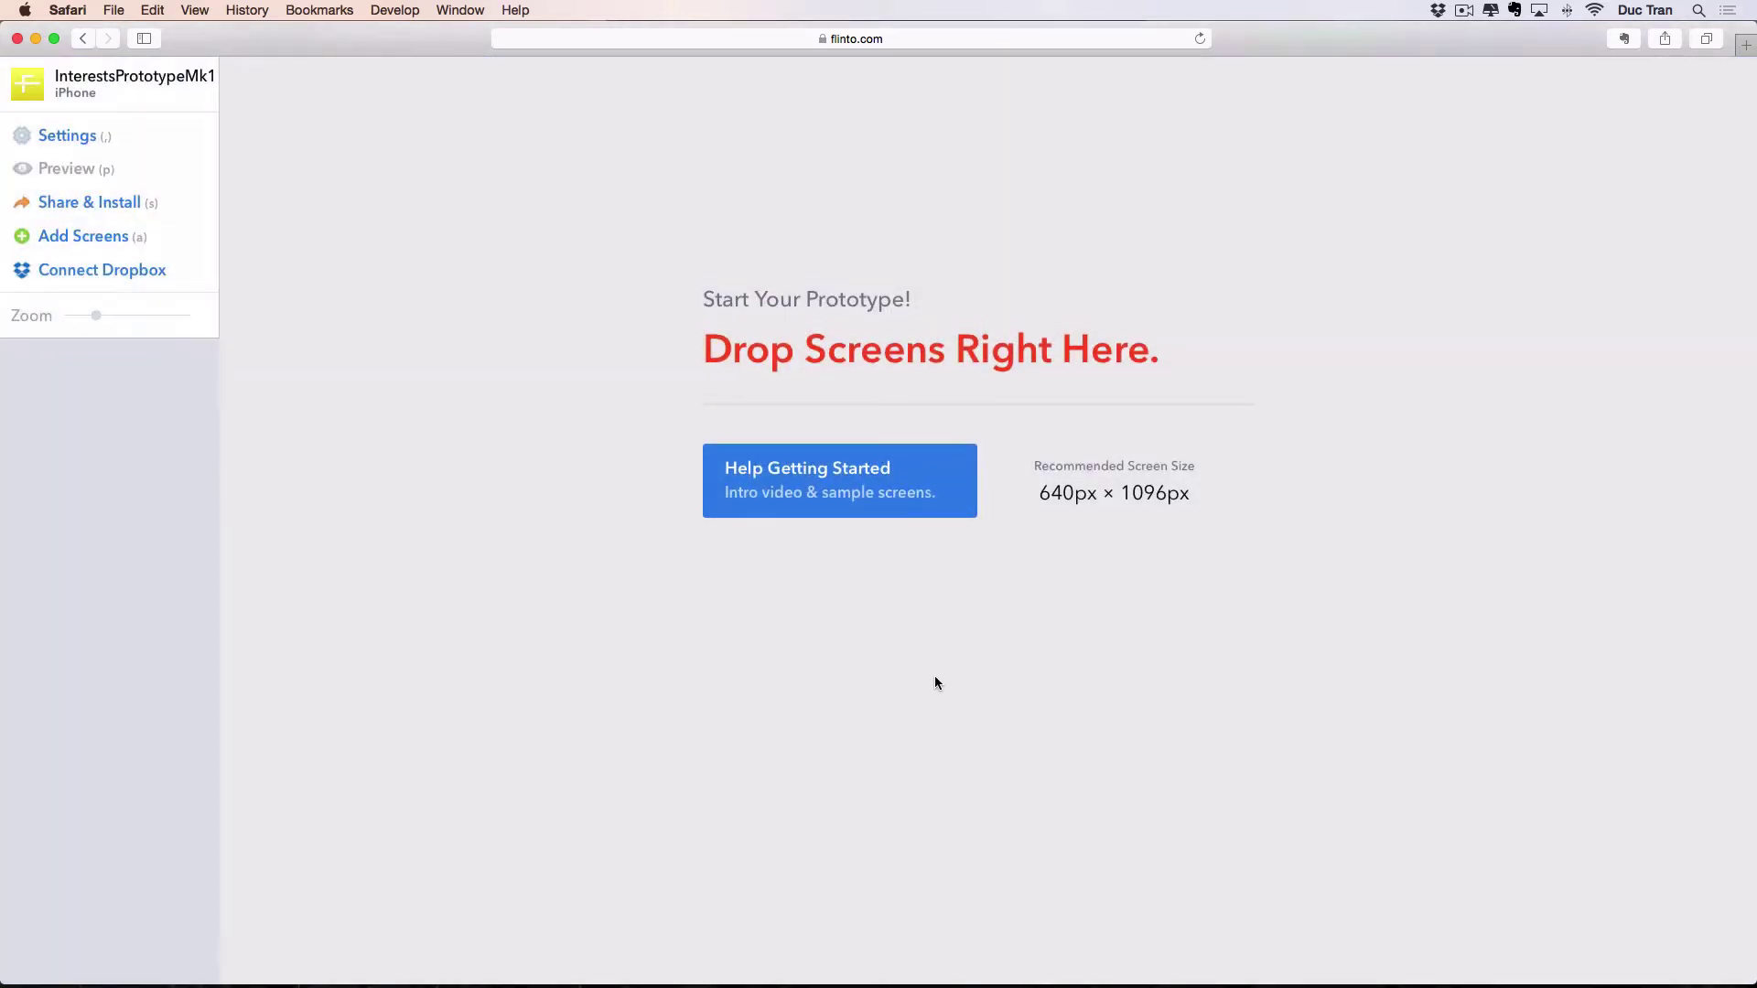
{"action": "left_click_drag", "start_coordinate": [1133, 544], "coordinate": [1272, 607]}
{"action": "left_click", "coordinate": [686, 340]}
{"action": "left_click", "coordinate": [1253, 617]}
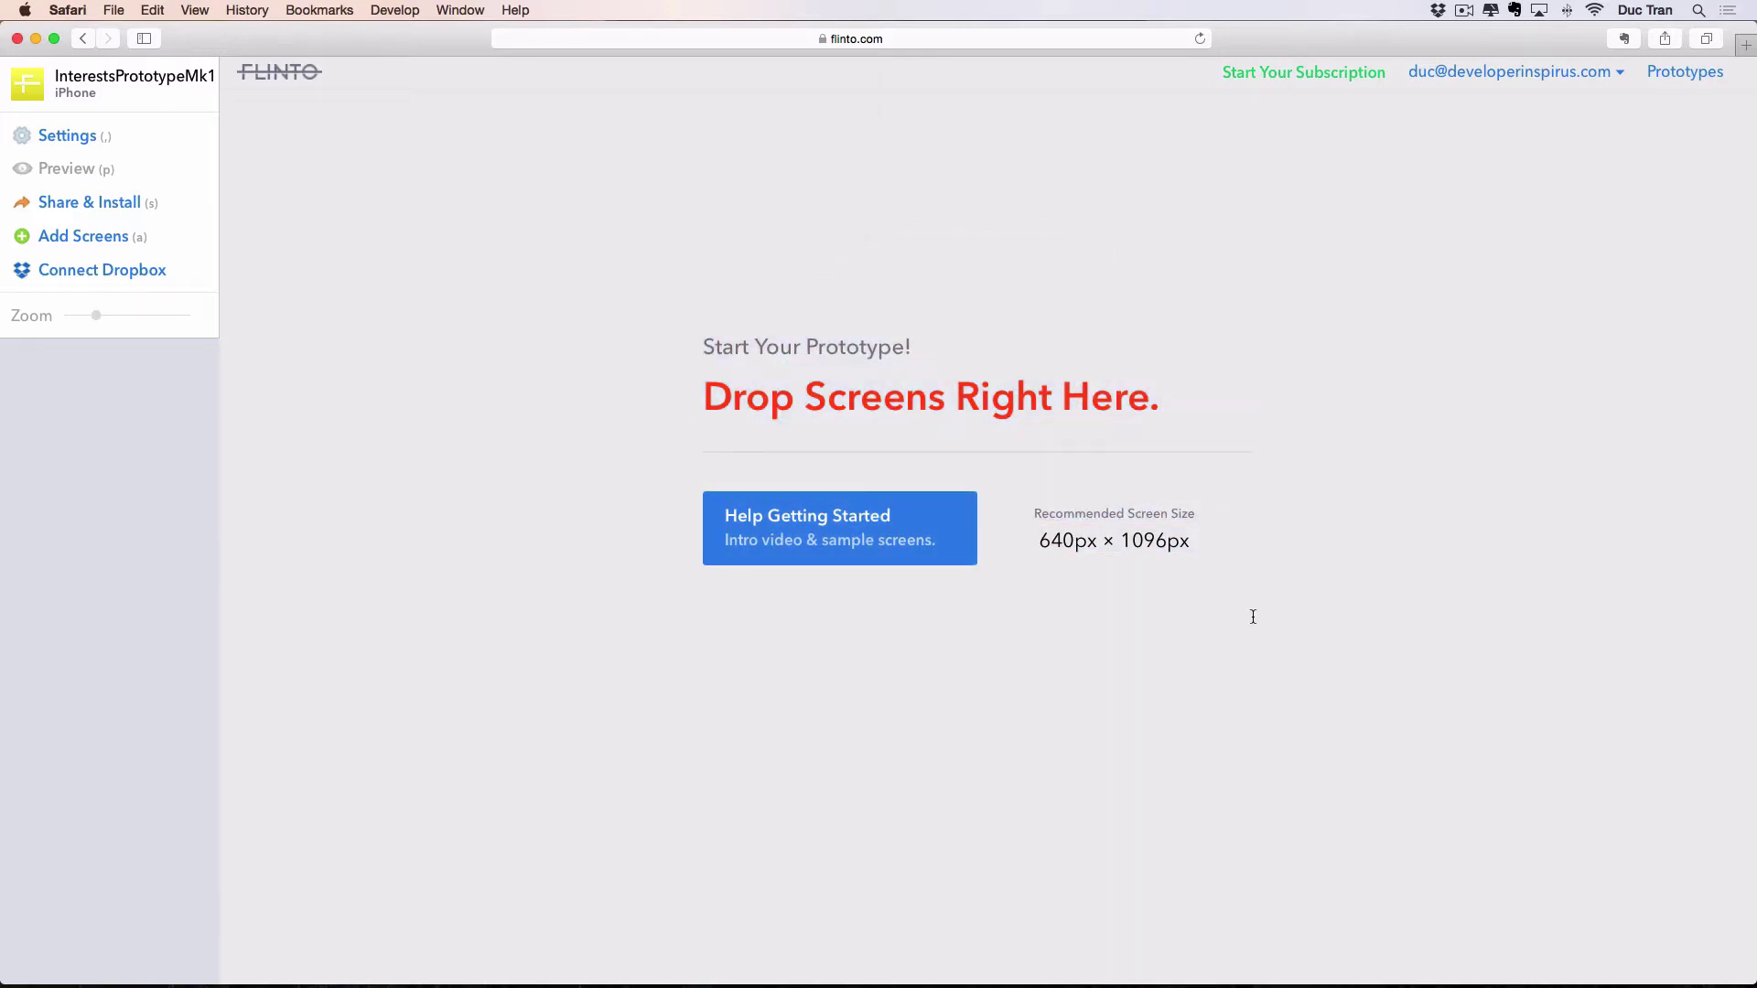
{"action": "left_click_drag", "start_coordinate": [733, 415], "coordinate": [1282, 738]}
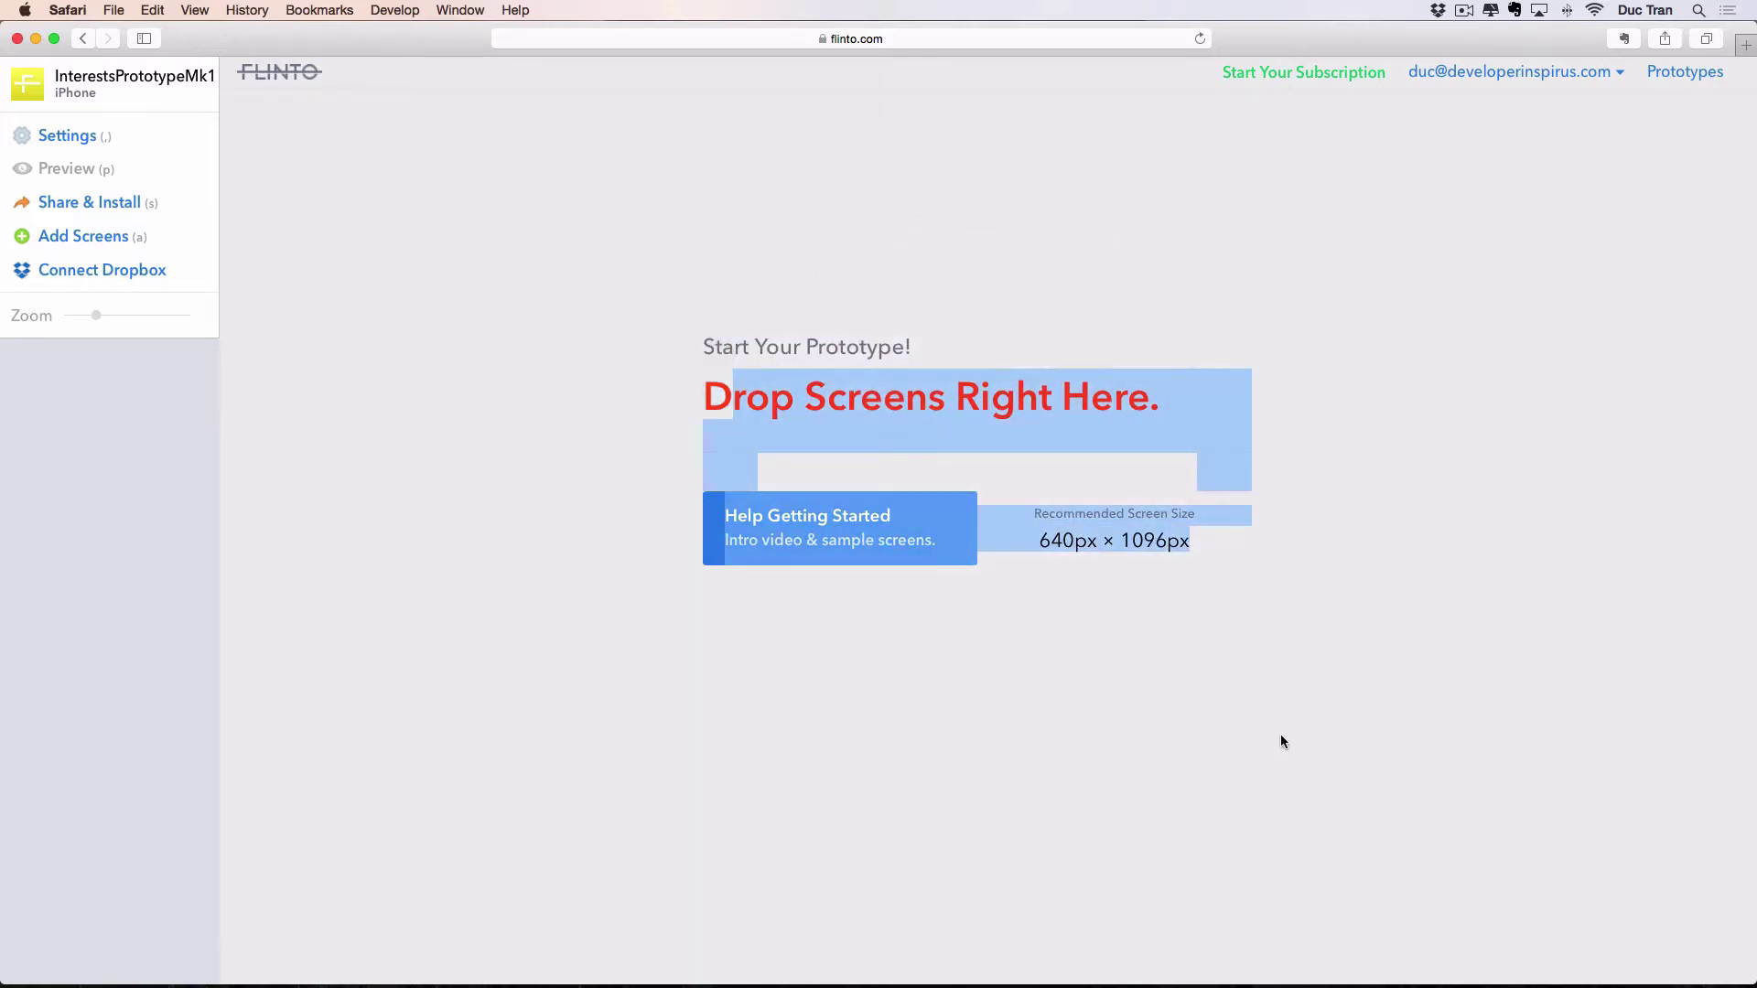
{"action": "left_click", "coordinate": [1284, 746]}
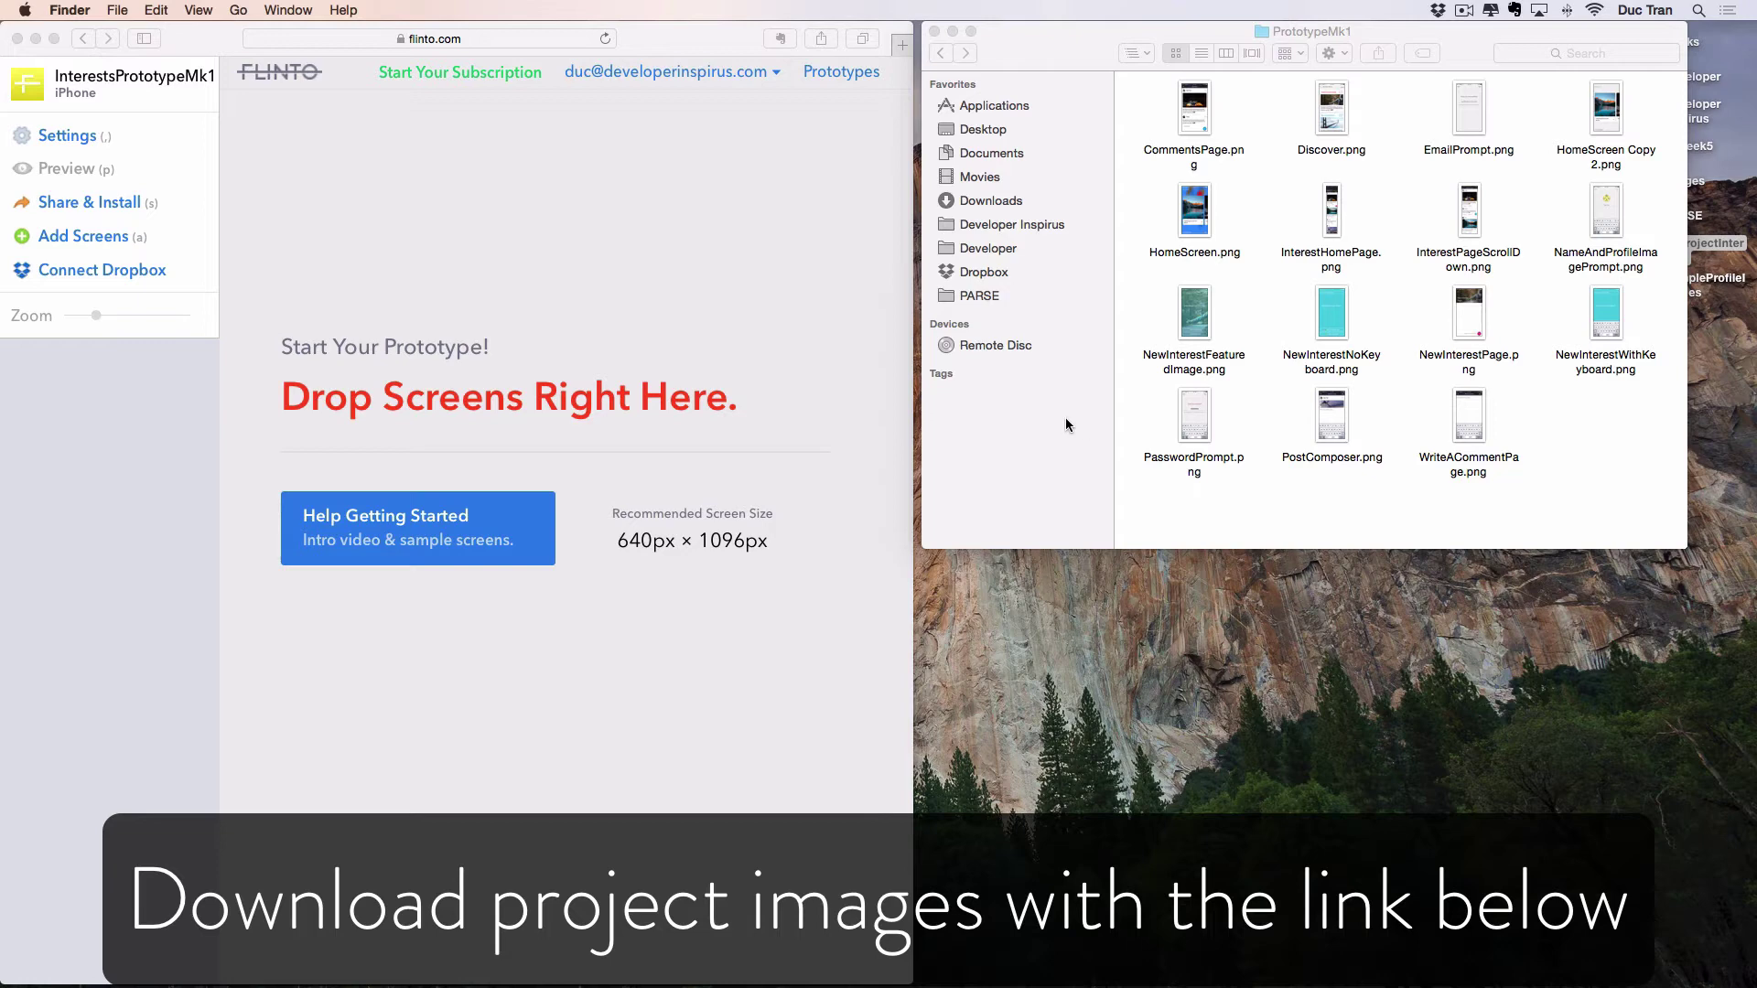
Select all 15 PNG screens in the PrototypeMk1 folder and drop them into the prototype.
{"action": "left_click_drag", "start_coordinate": [1137, 478], "coordinate": [1398, 183]}
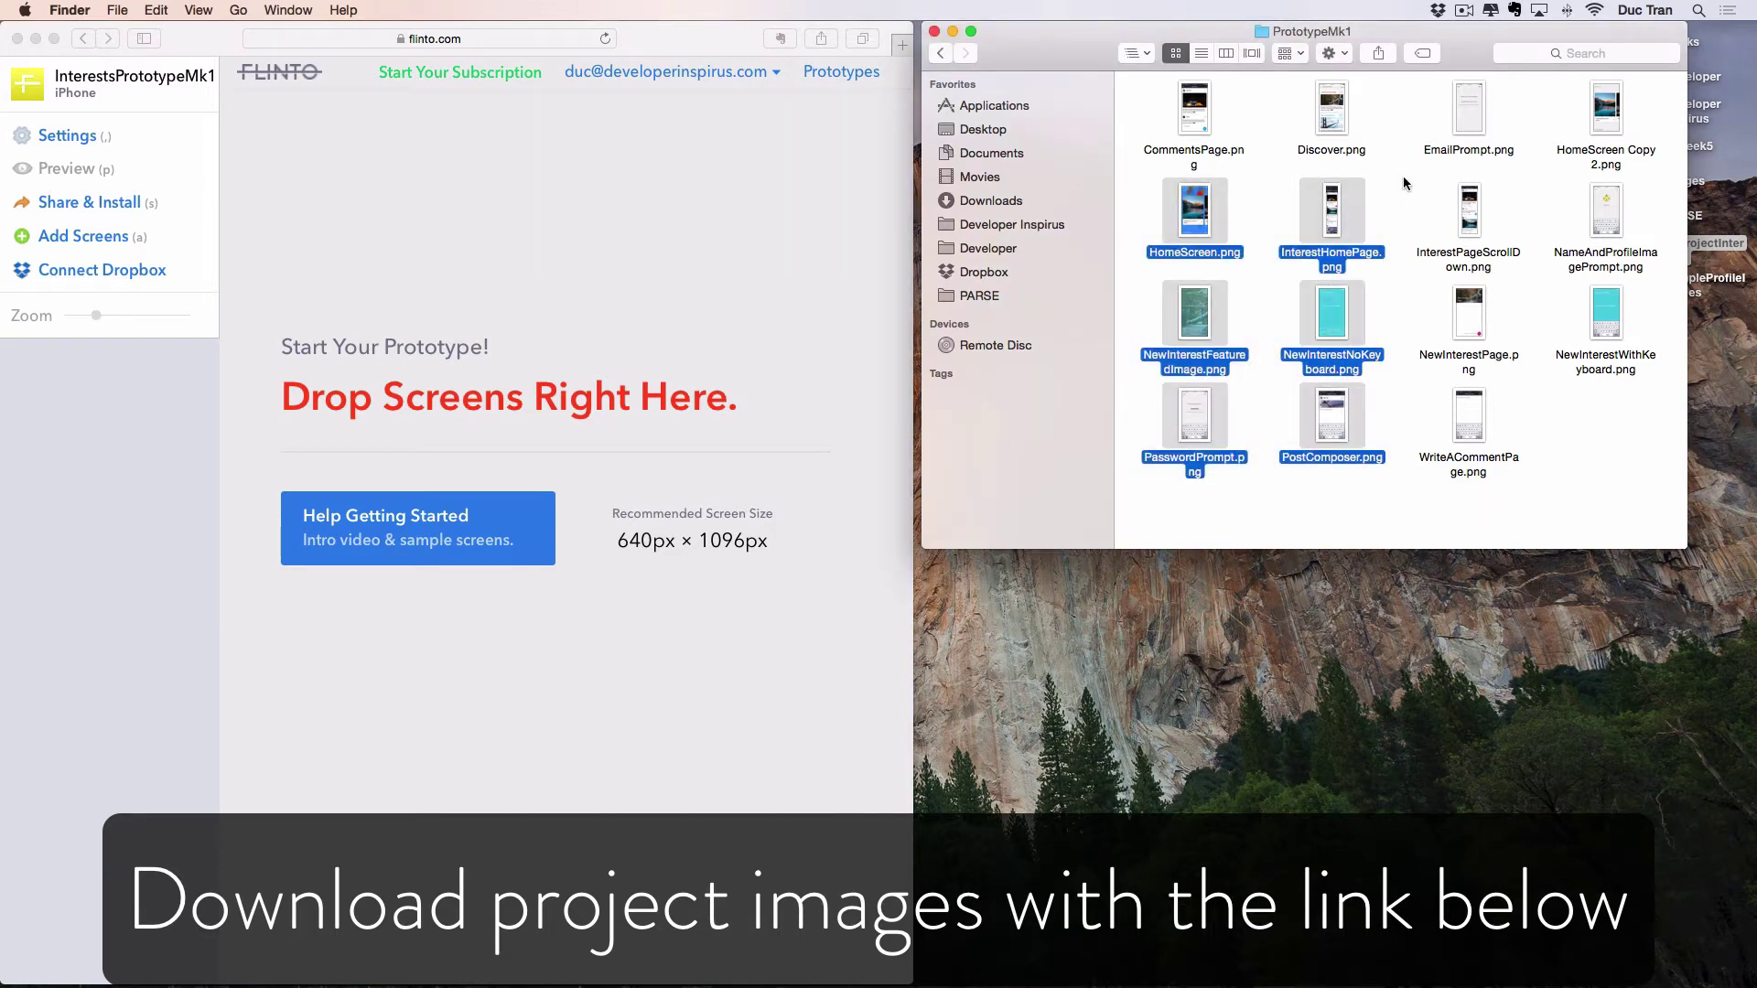
{"action": "left_click", "coordinate": [1400, 183]}
{"action": "left_click", "coordinate": [478, 125]}
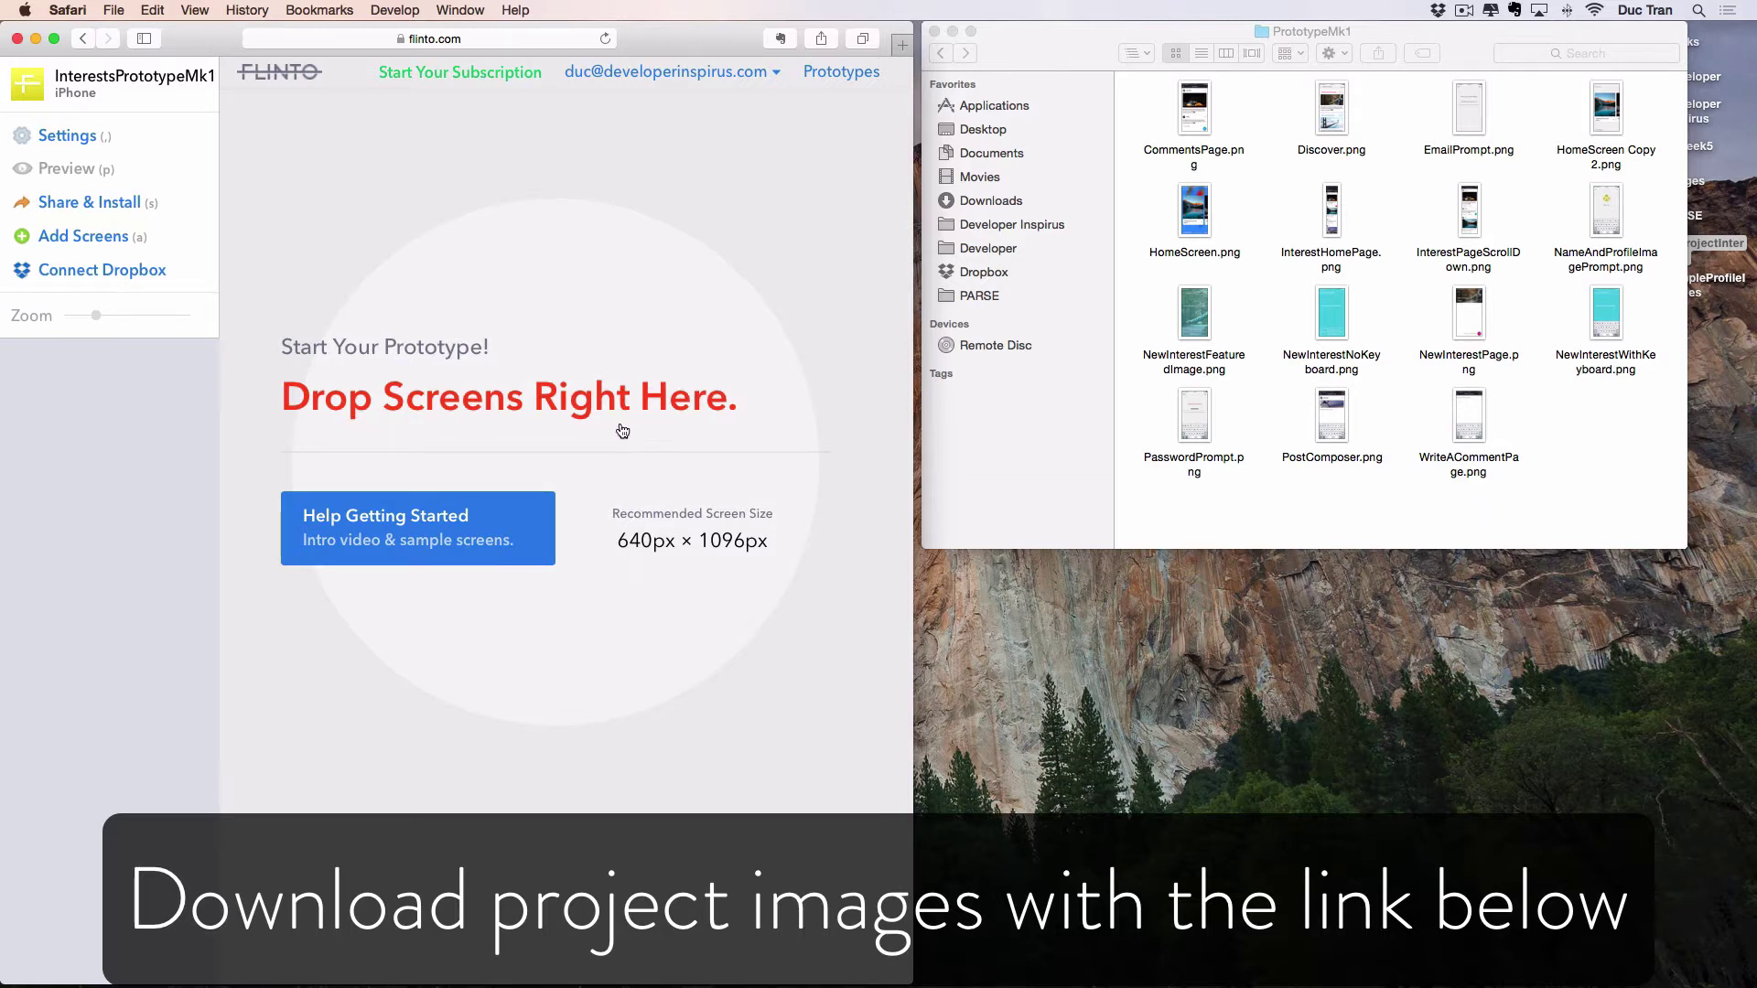
{"action": "left_click", "coordinate": [1331, 315]}
{"action": "left_click", "coordinate": [1265, 186]}
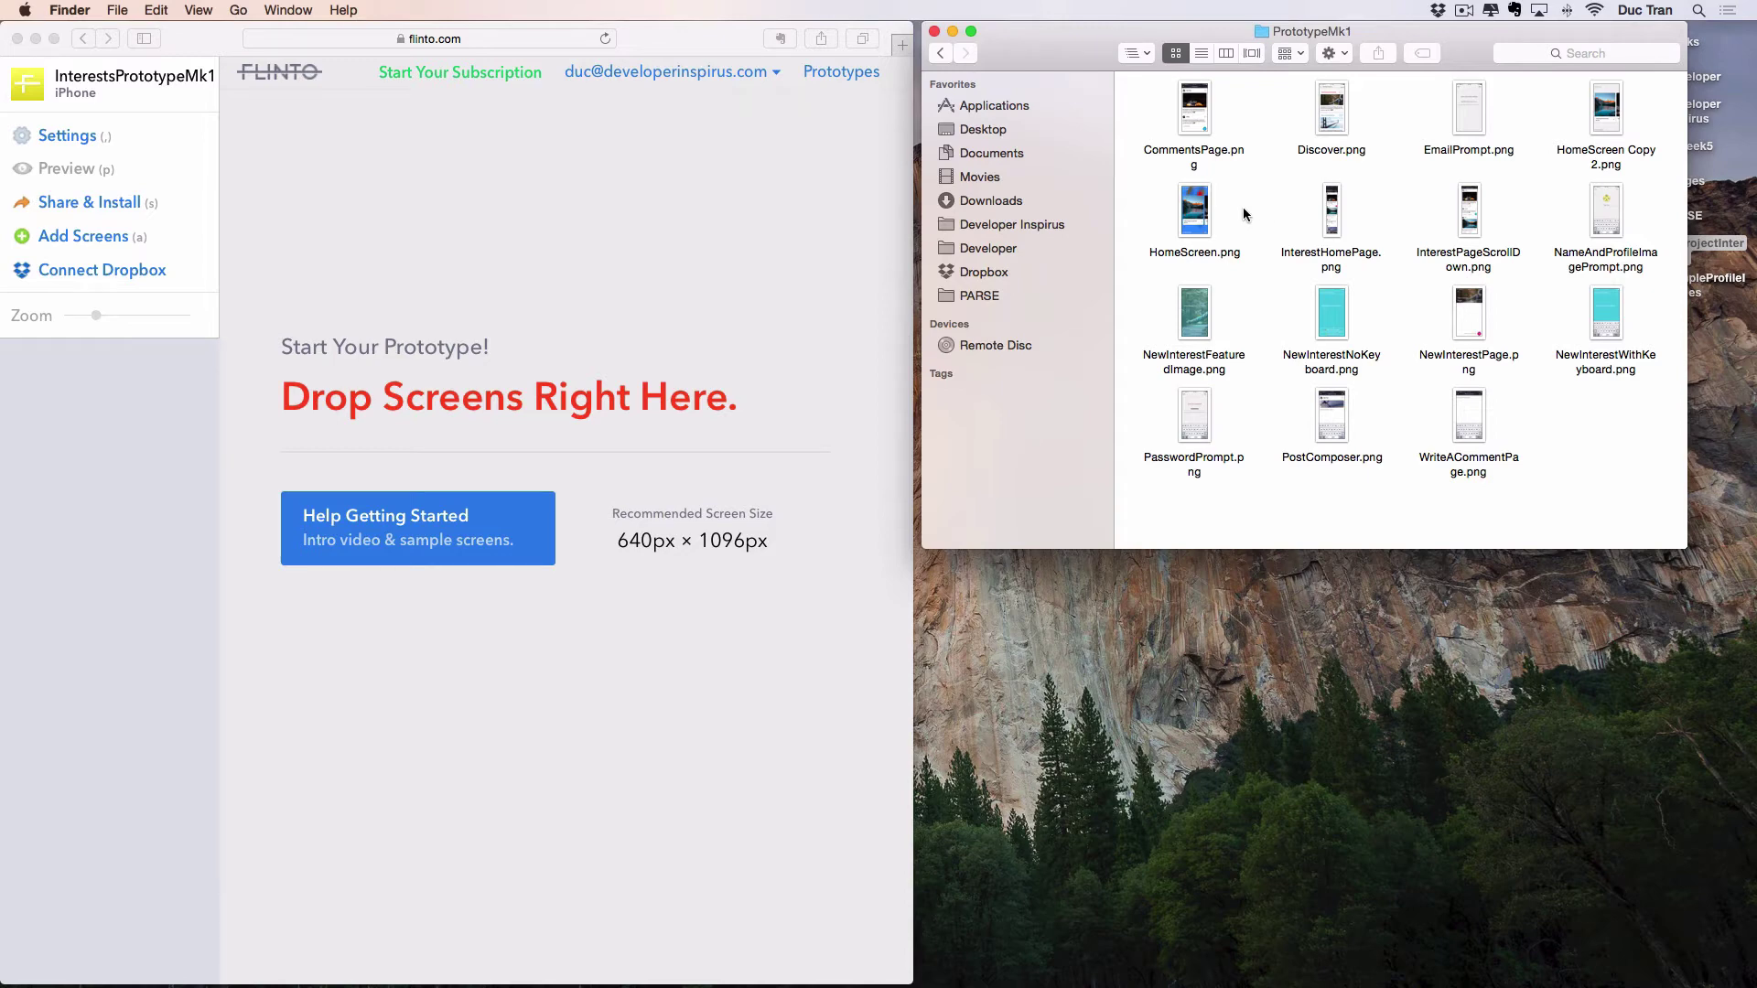
{"action": "key", "text": "super+a"}
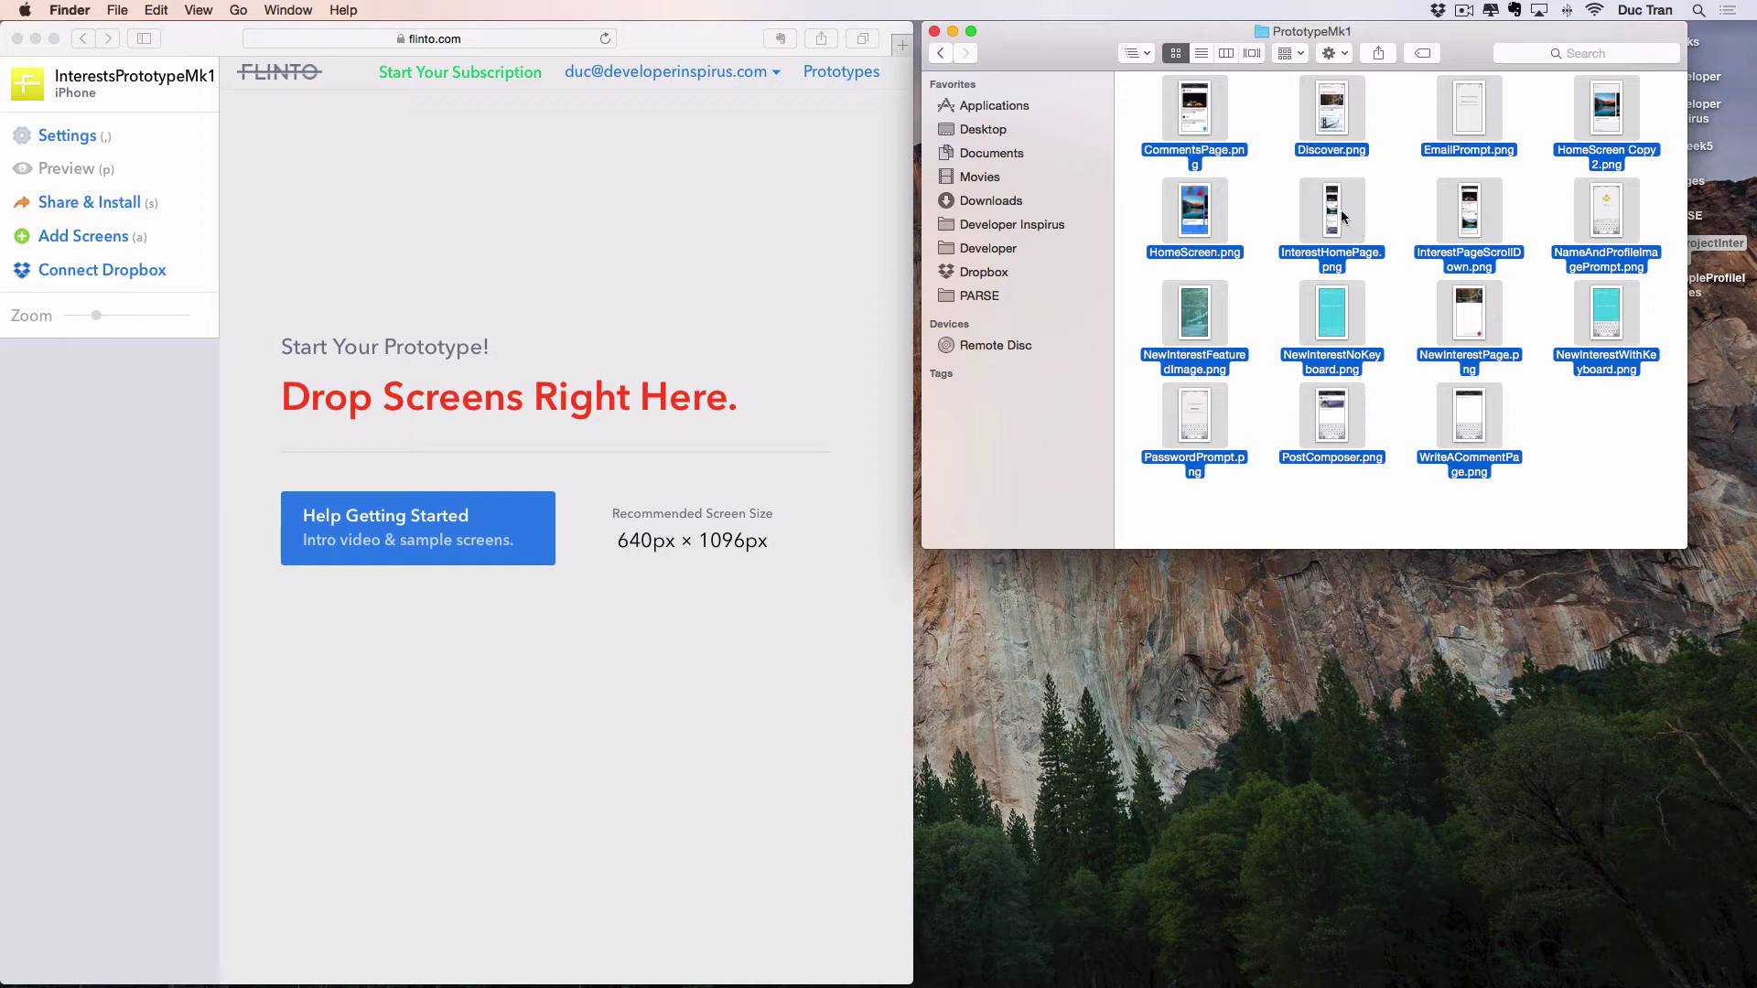
{"action": "left_click_drag", "start_coordinate": [1342, 216], "coordinate": [517, 402]}
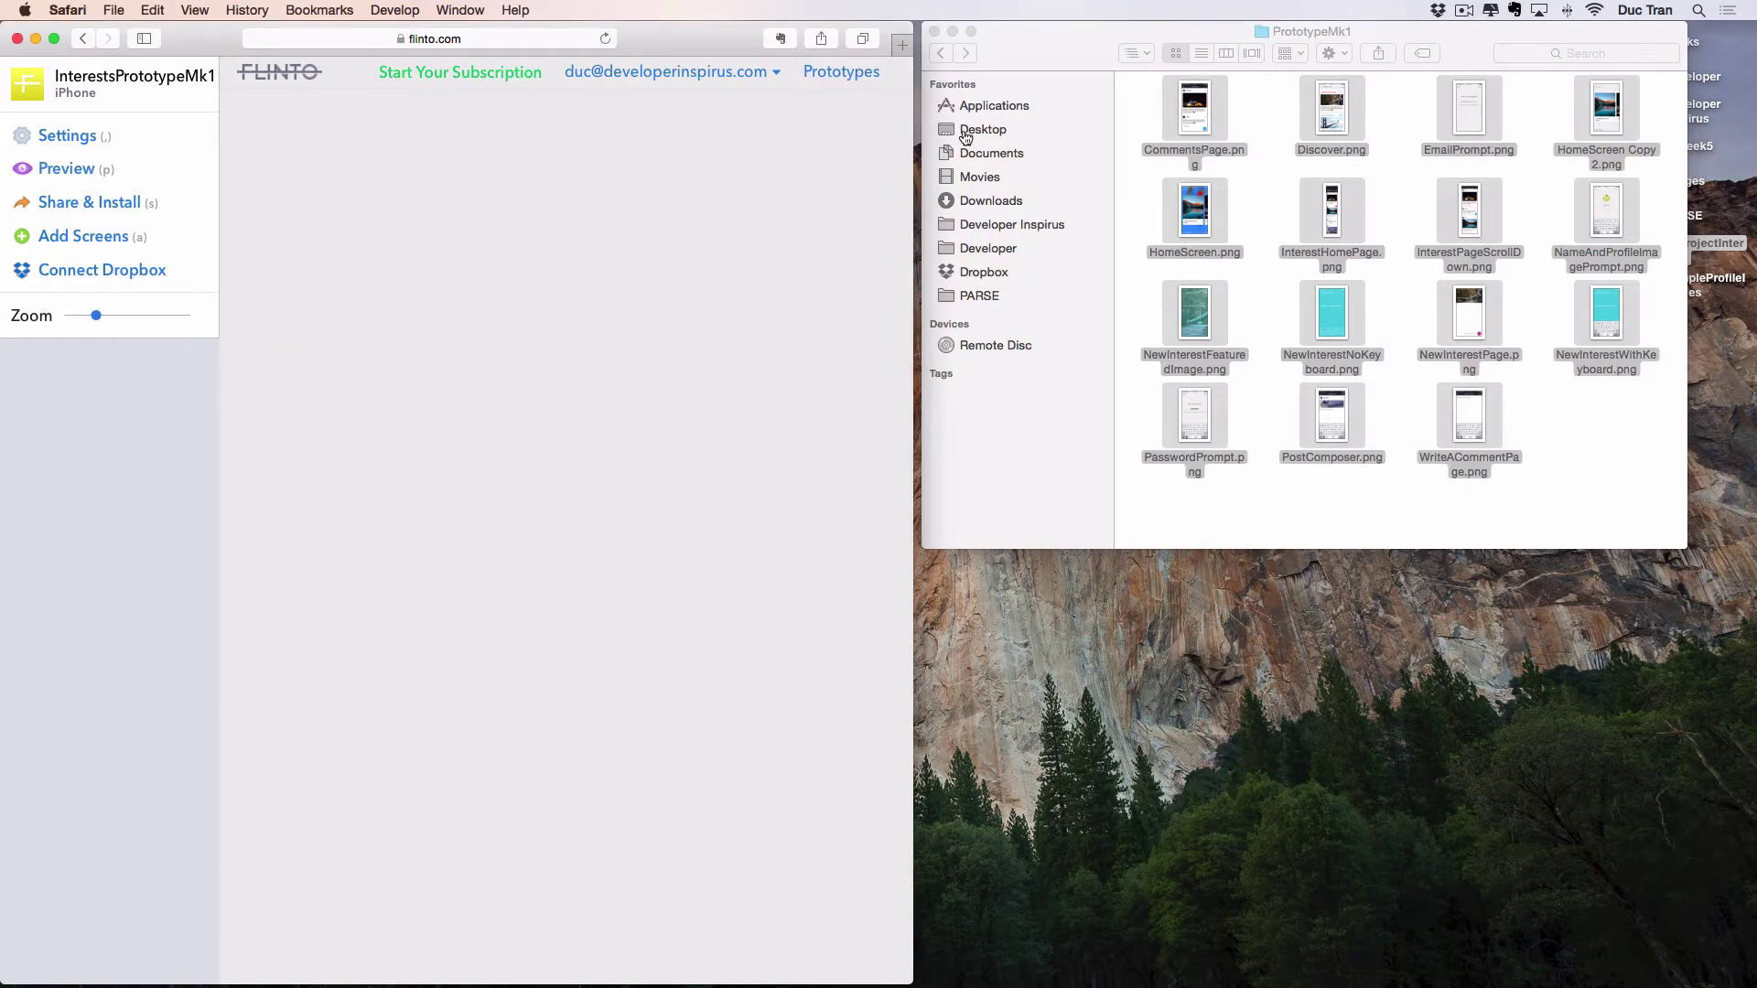
Close the Finder folder window and move EmailPrompt to the first slot.
{"action": "left_click", "coordinate": [934, 31]}
{"action": "key", "text": "super+alt+f"}
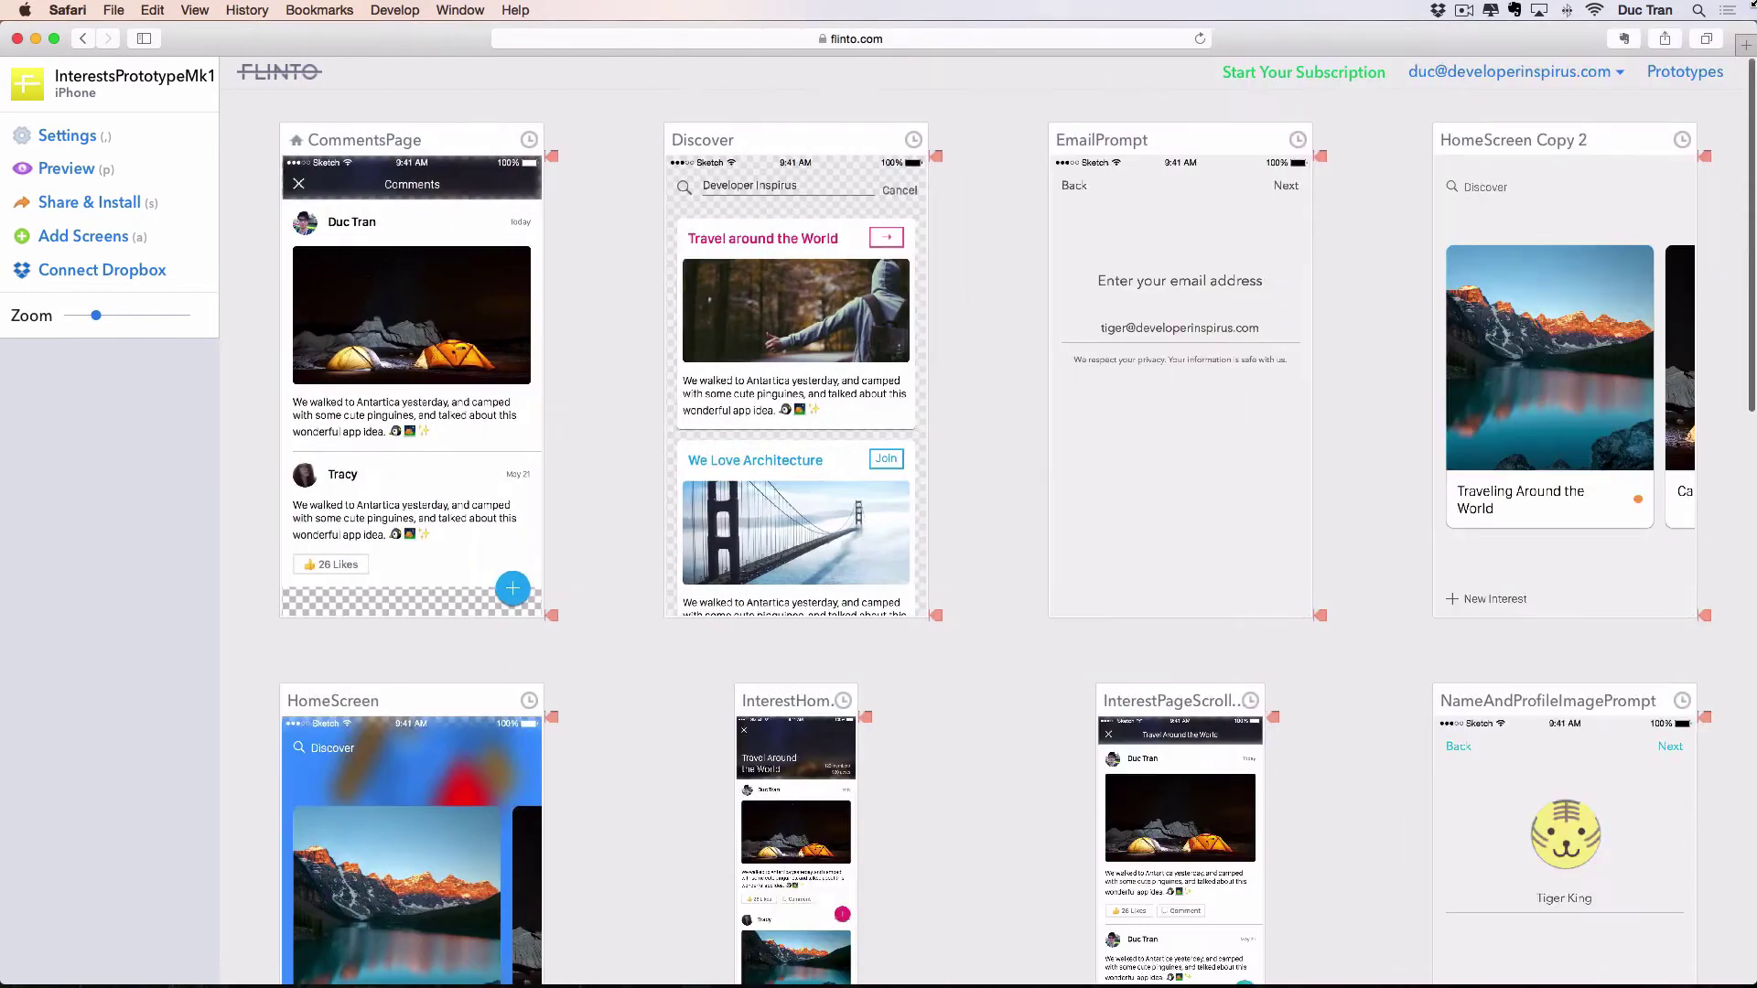
{"action": "scroll", "coordinate": [1346, 257], "scroll_direction": "down", "scroll_amount": 15}
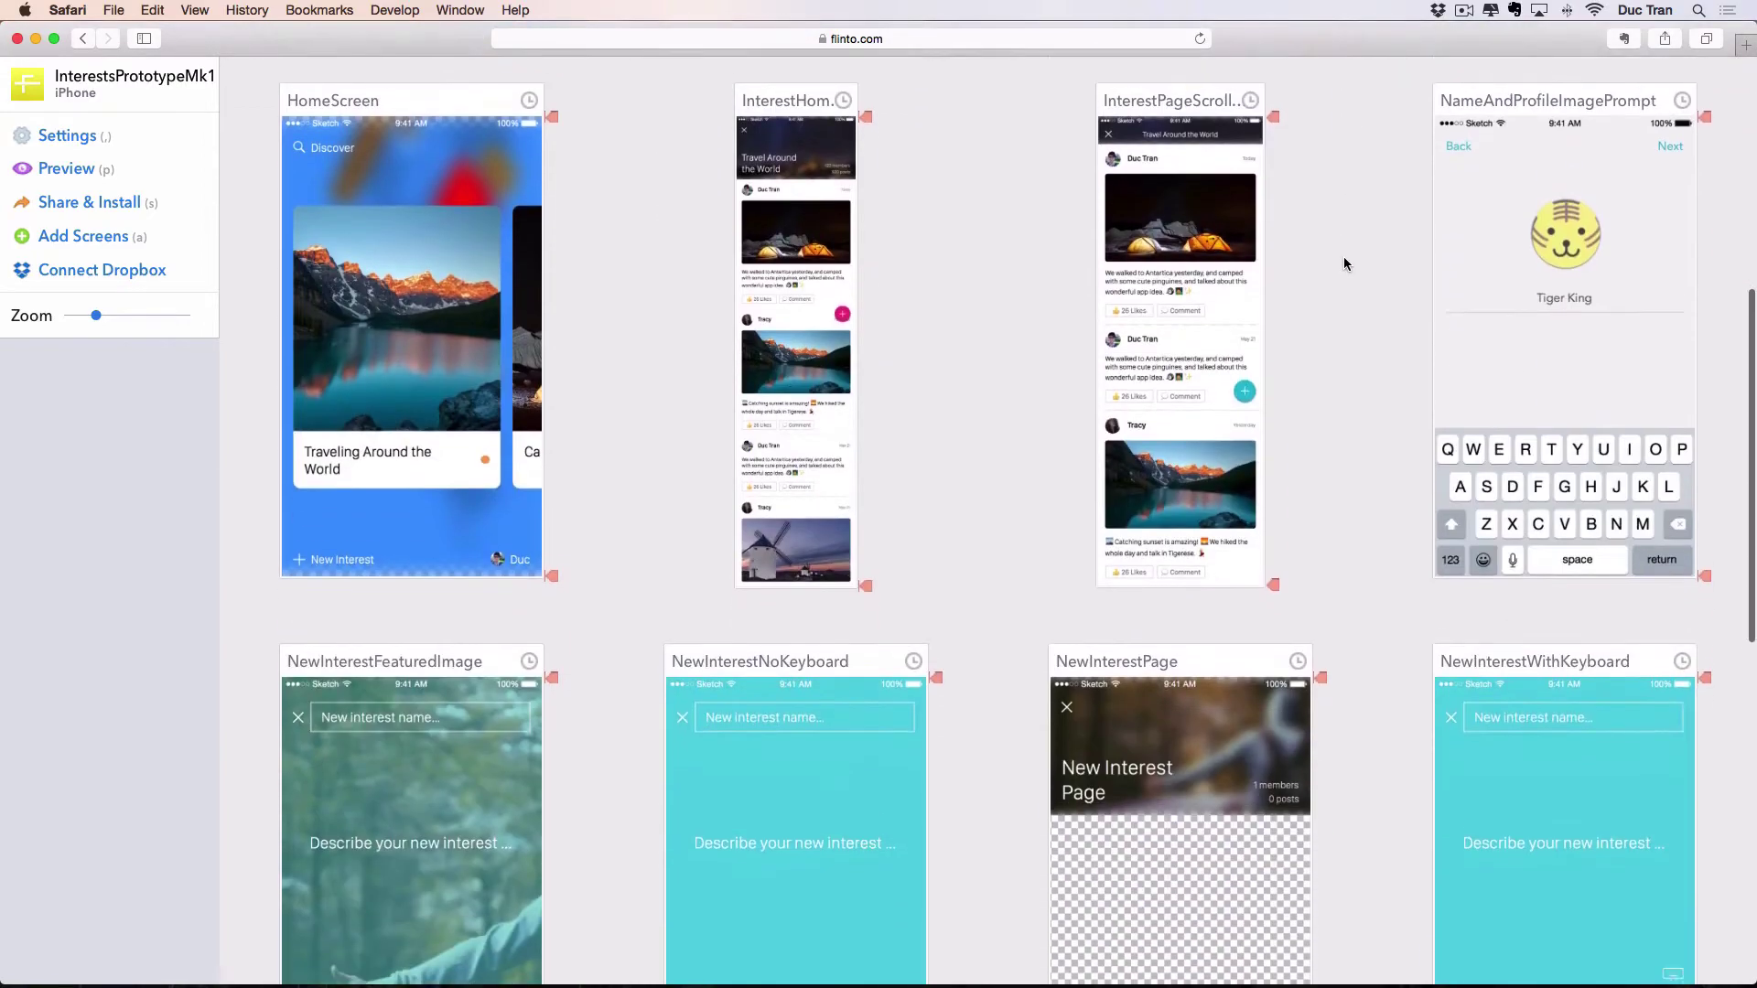
{"action": "scroll", "coordinate": [1347, 261], "scroll_direction": "up", "scroll_amount": 15}
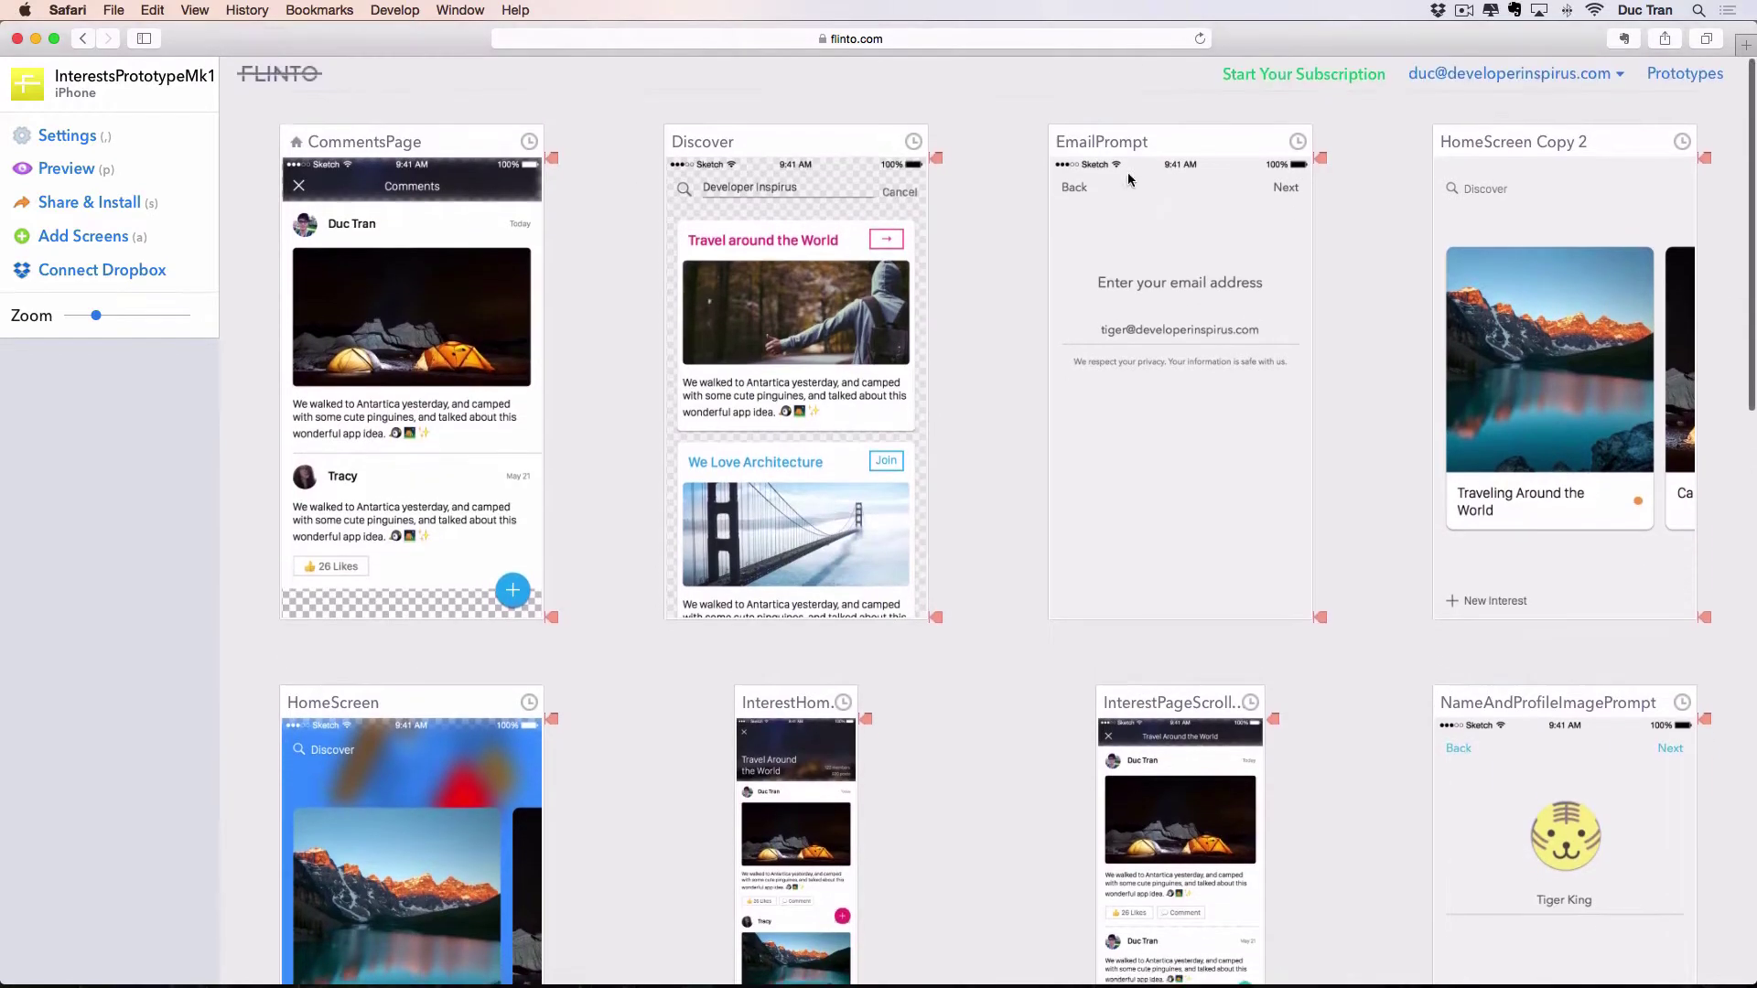
{"action": "left_click_drag", "start_coordinate": [1139, 139], "coordinate": [403, 142]}
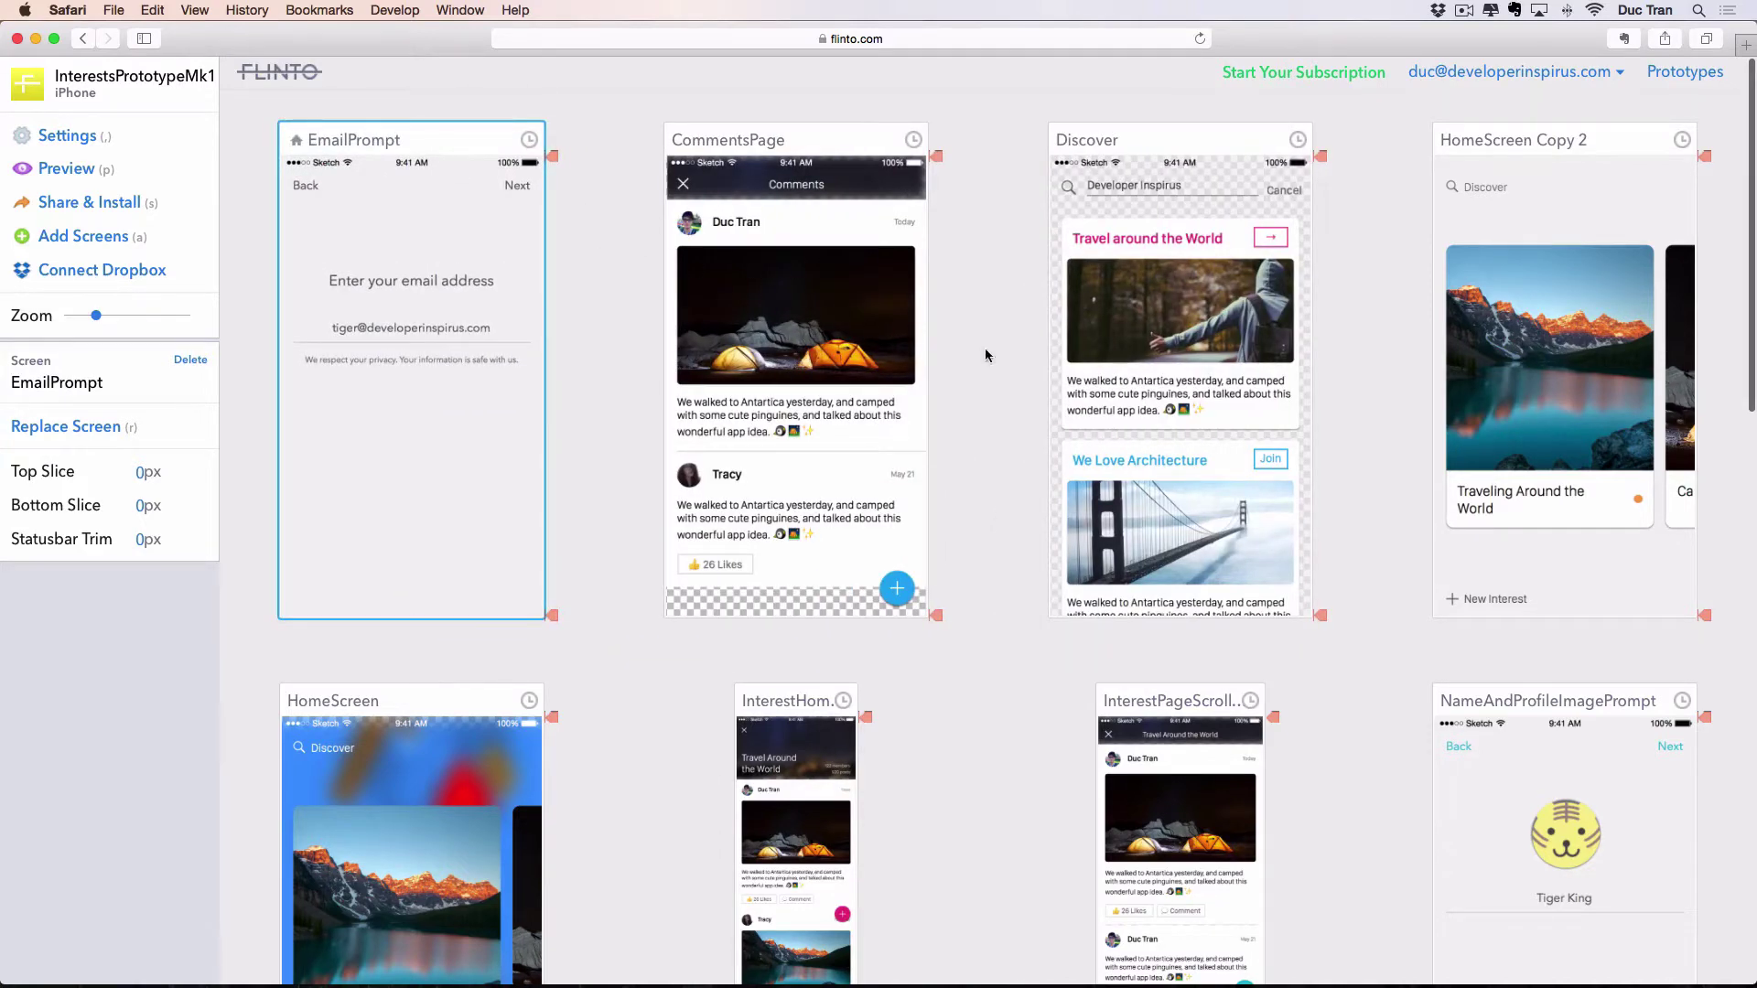
Place PasswordPrompt right after EmailPrompt and shrink the screen cards with the Zoom slider.
{"action": "scroll", "coordinate": [985, 355], "scroll_direction": "down", "scroll_amount": 10}
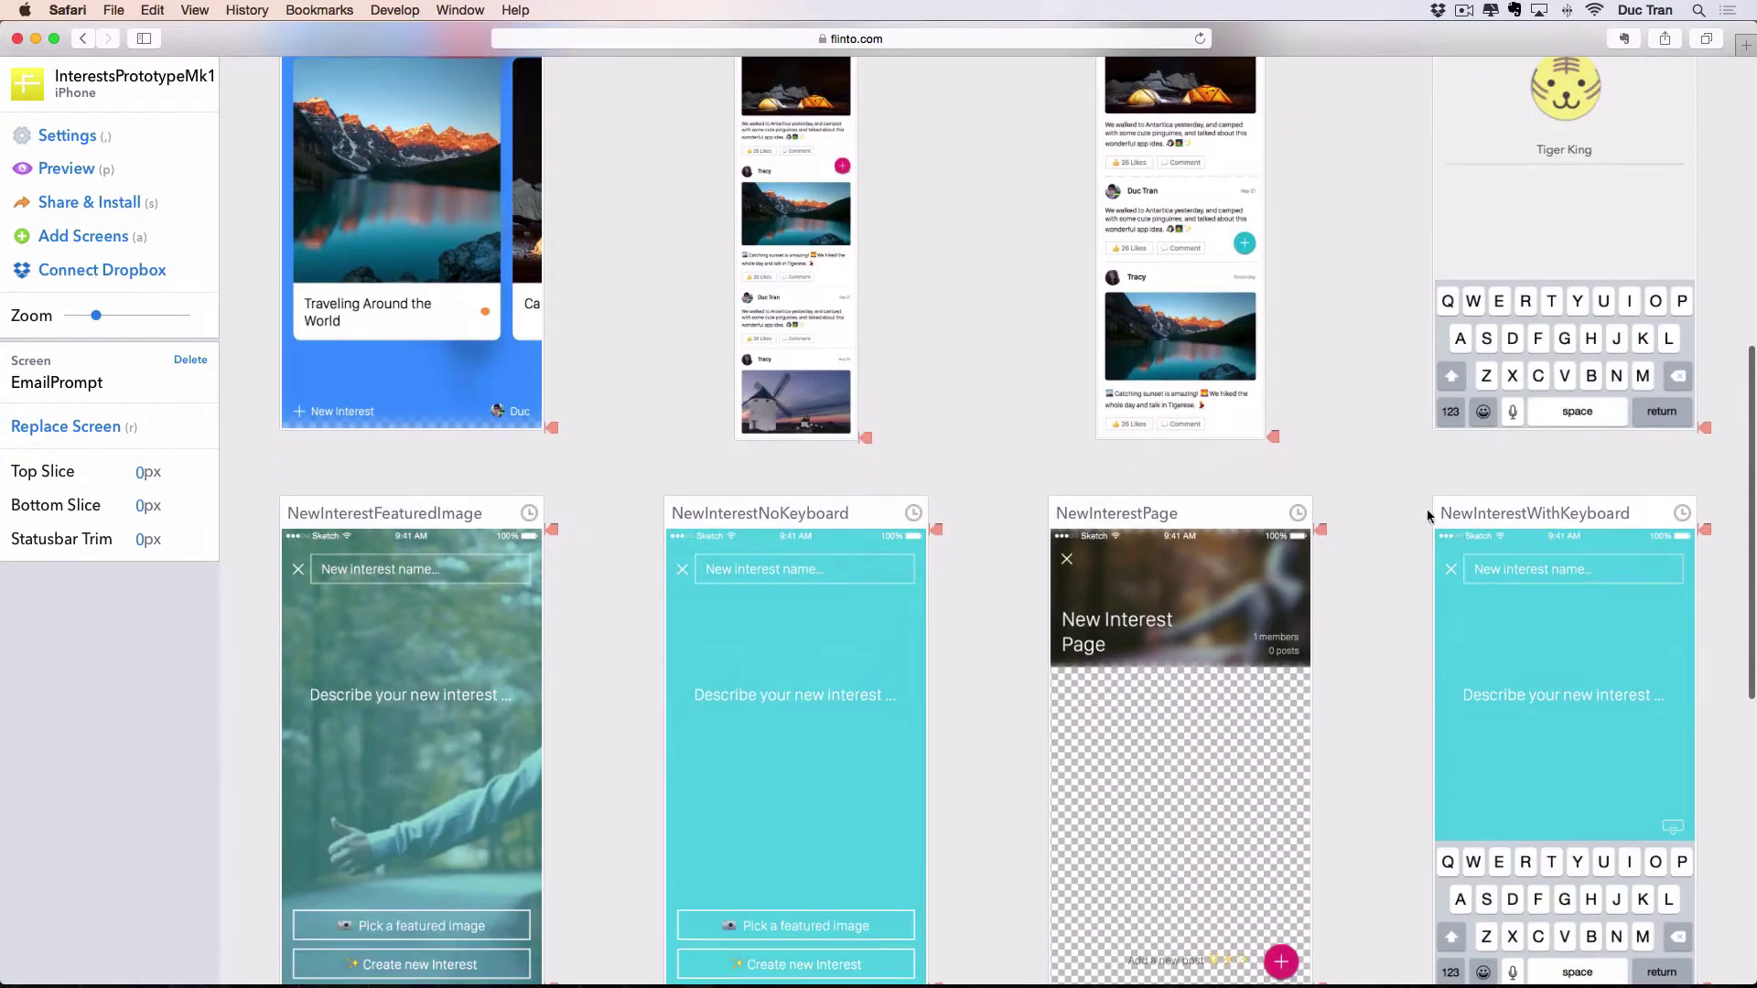
{"action": "scroll", "coordinate": [1399, 490], "scroll_direction": "up", "scroll_amount": 10}
{"action": "scroll", "coordinate": [1396, 479], "scroll_direction": "down", "scroll_amount": 13}
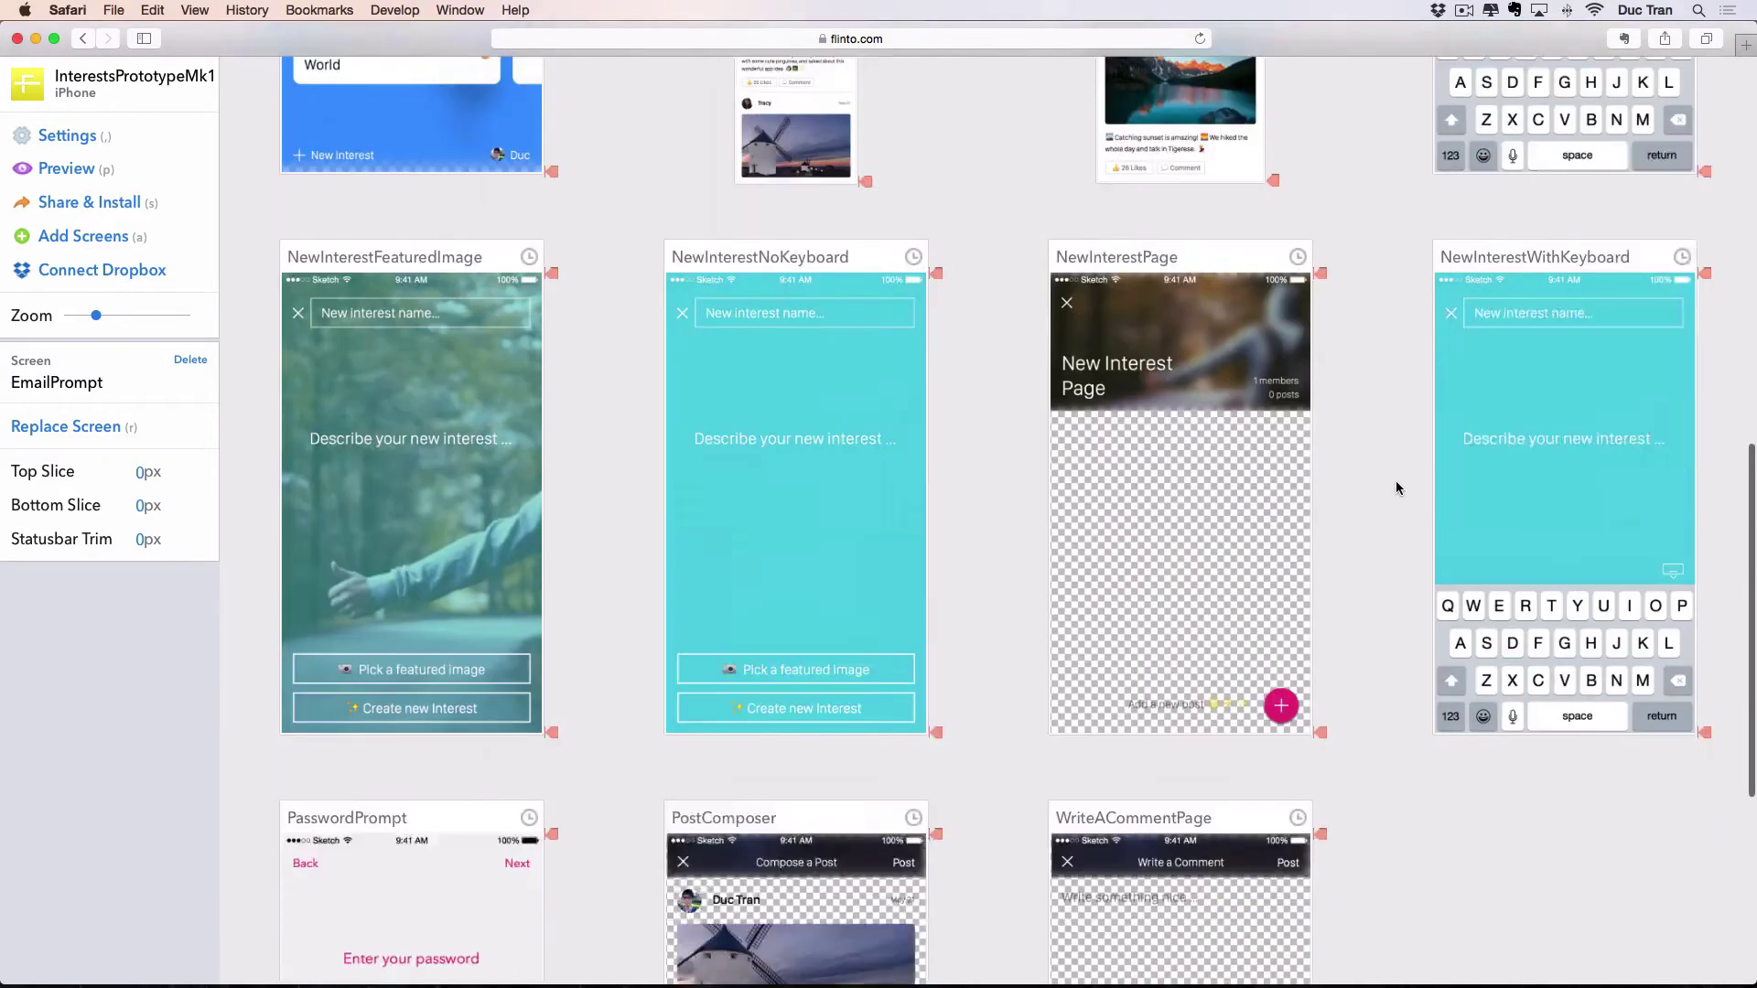
{"action": "scroll", "coordinate": [1281, 458], "scroll_direction": "down", "scroll_amount": 6}
{"action": "scroll", "coordinate": [823, 421], "scroll_direction": "up", "scroll_amount": 2}
{"action": "left_click_drag", "start_coordinate": [540, 453], "coordinate": [818, 157]}
{"action": "scroll", "coordinate": [1372, 366], "scroll_direction": "down", "scroll_amount": 10}
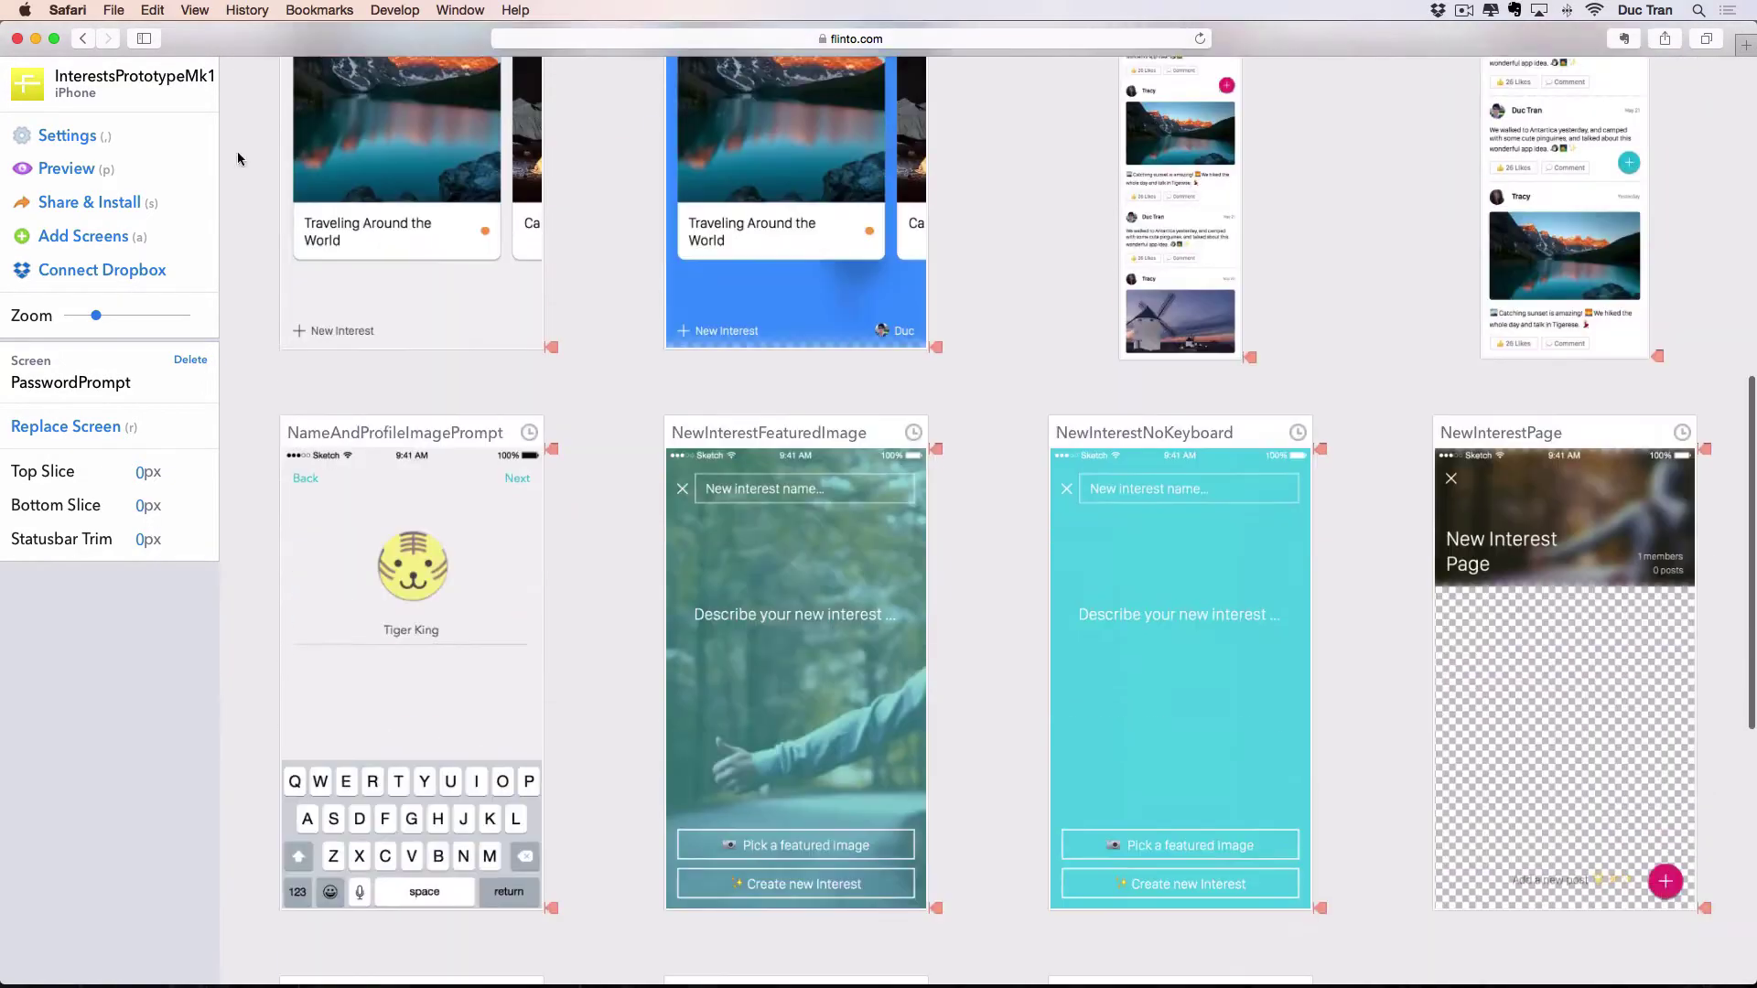
{"action": "left_click_drag", "start_coordinate": [95, 314], "coordinate": [73, 315]}
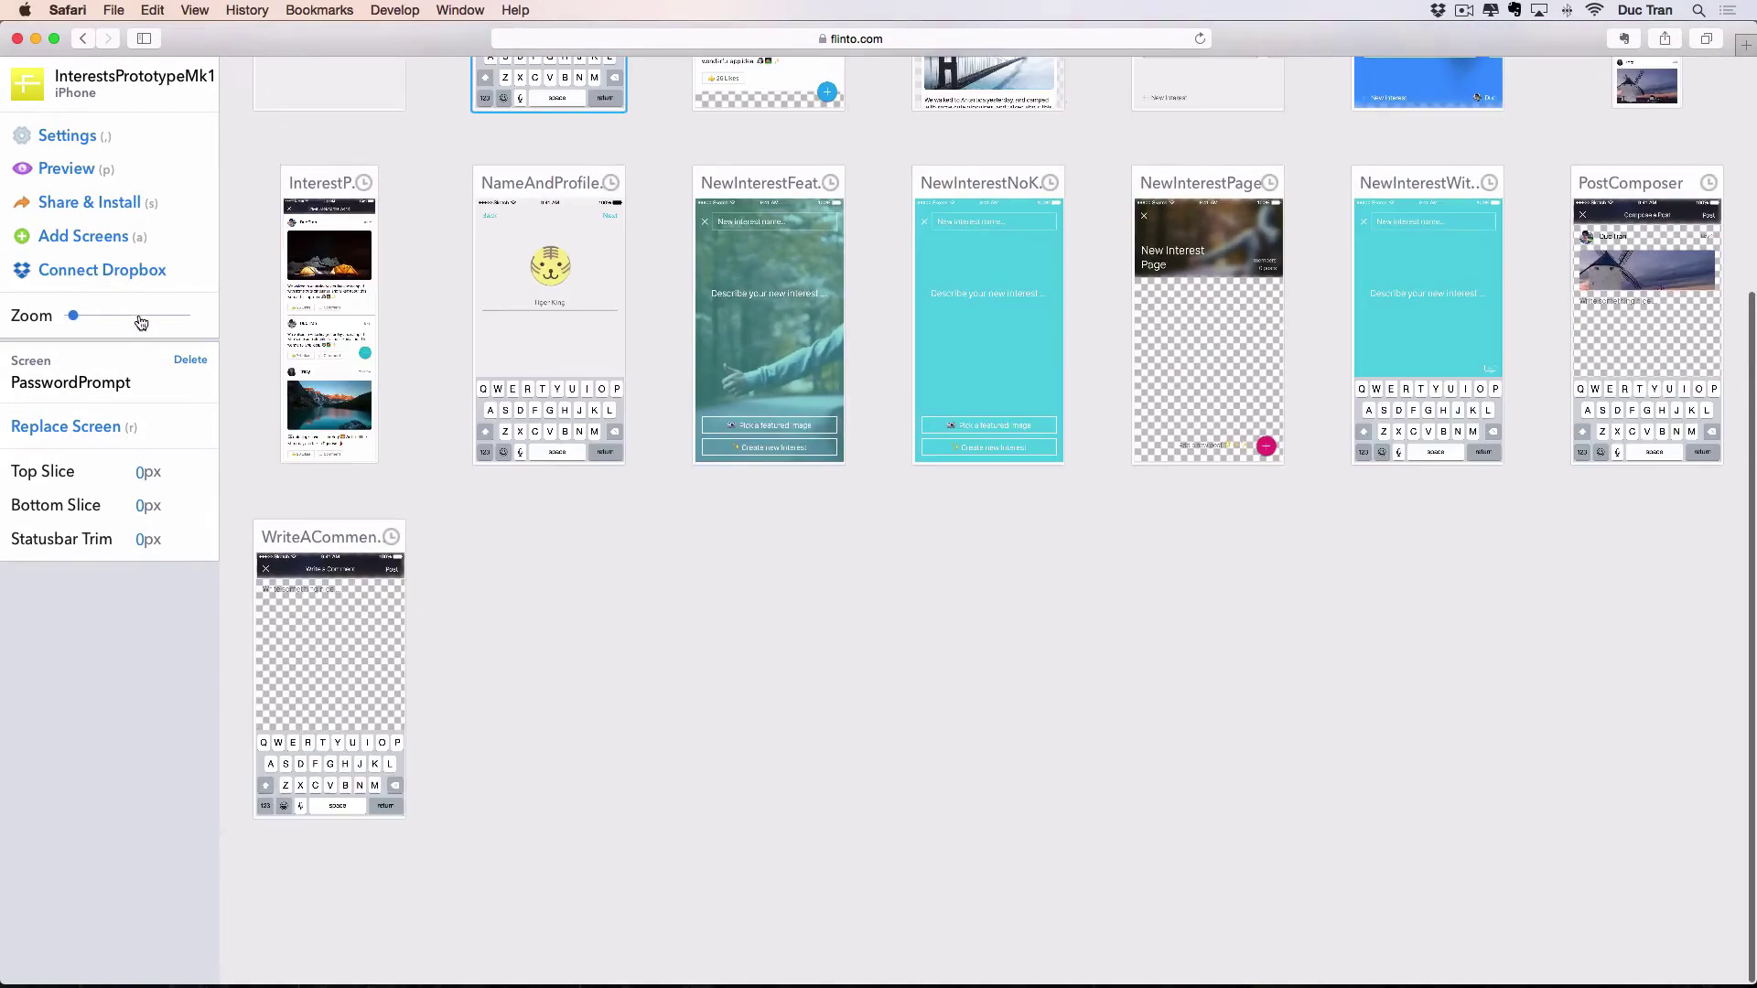
Move NameAndProfileImagePrompt and HomeScreen after the sign-up prompts, and delete InterestPageScrollDown.
{"action": "scroll", "coordinate": [632, 311], "scroll_direction": "up", "scroll_amount": 5}
{"action": "left_click_drag", "start_coordinate": [552, 485], "coordinate": [952, 243]}
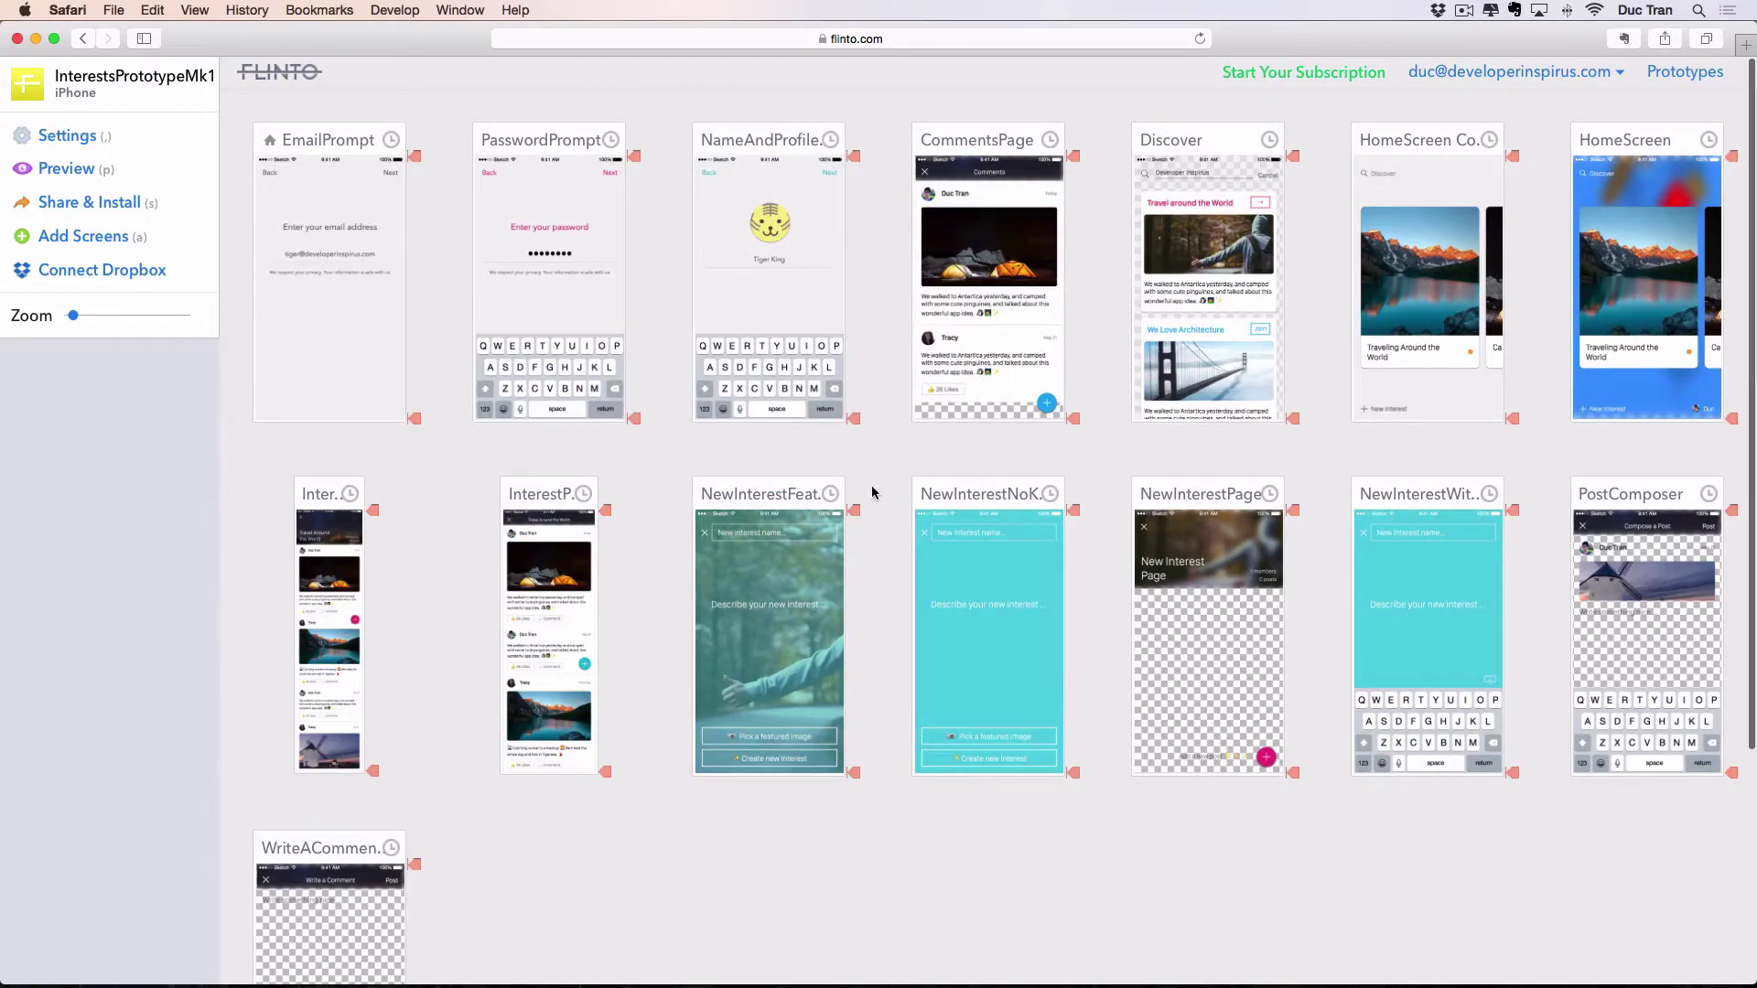
{"action": "left_click_drag", "start_coordinate": [1661, 142], "coordinate": [943, 145]}
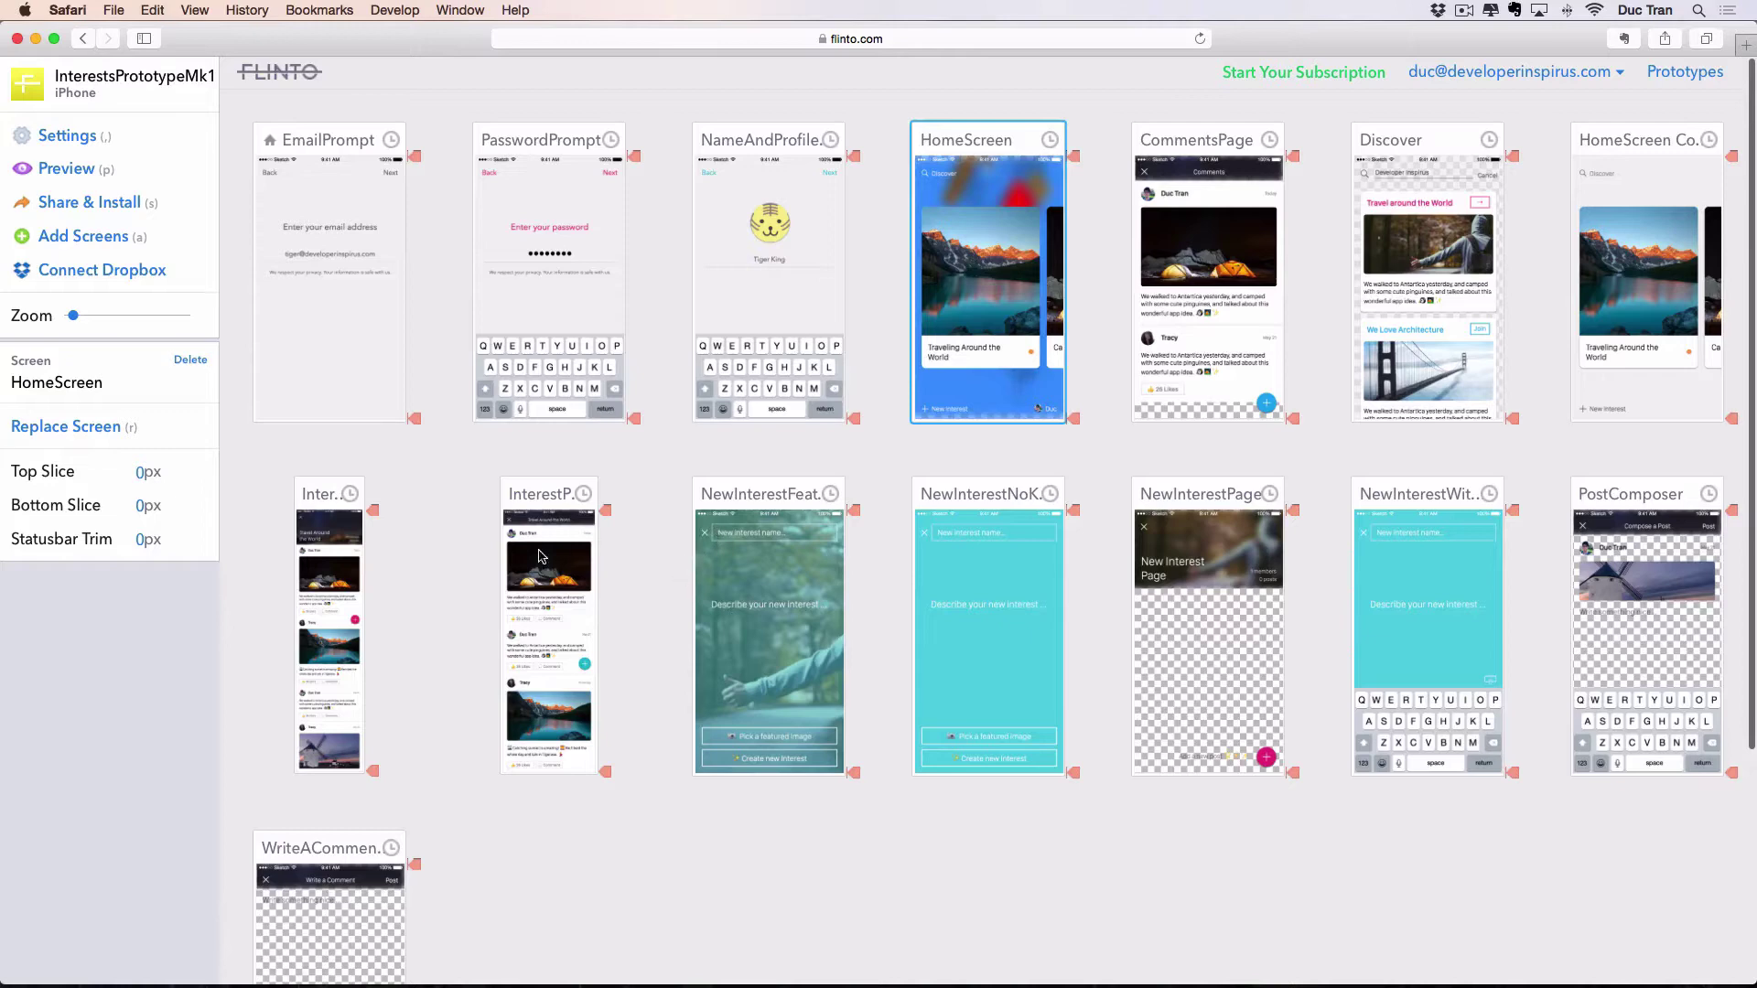
{"action": "left_click_drag", "start_coordinate": [531, 501], "coordinate": [1194, 146]}
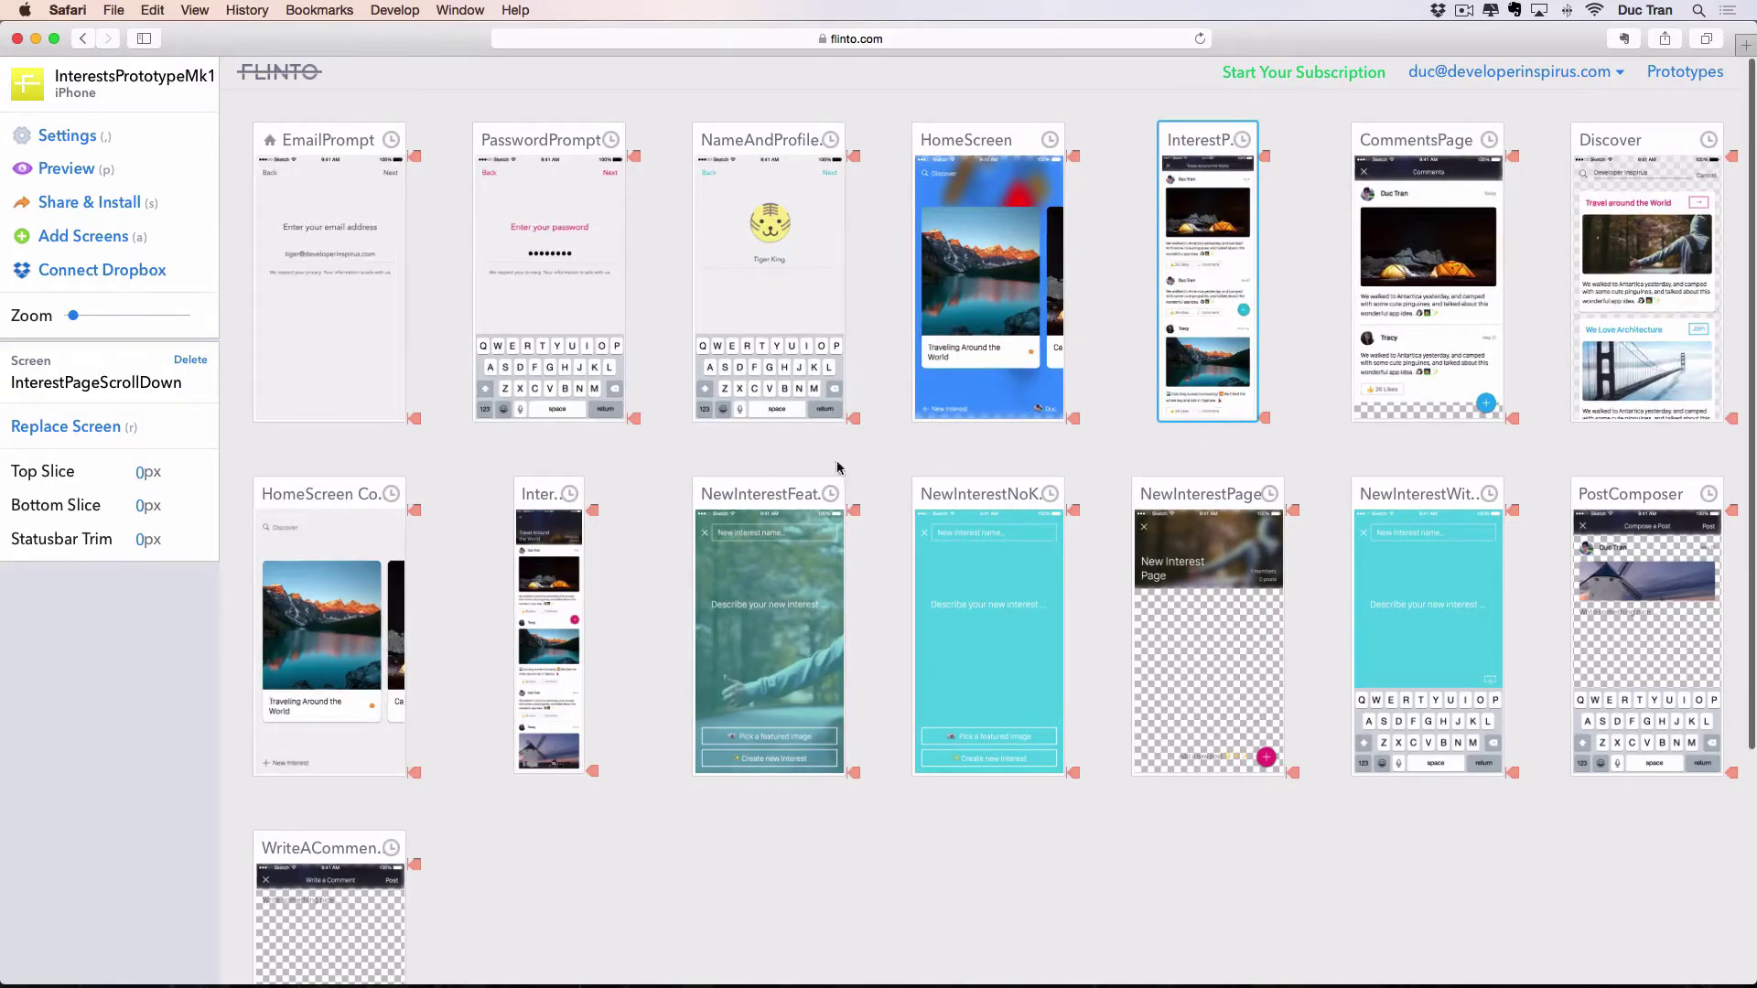
{"action": "left_click_drag", "start_coordinate": [538, 499], "coordinate": [1198, 146]}
{"action": "left_click", "coordinate": [1417, 151]}
{"action": "key", "text": "Delete"}
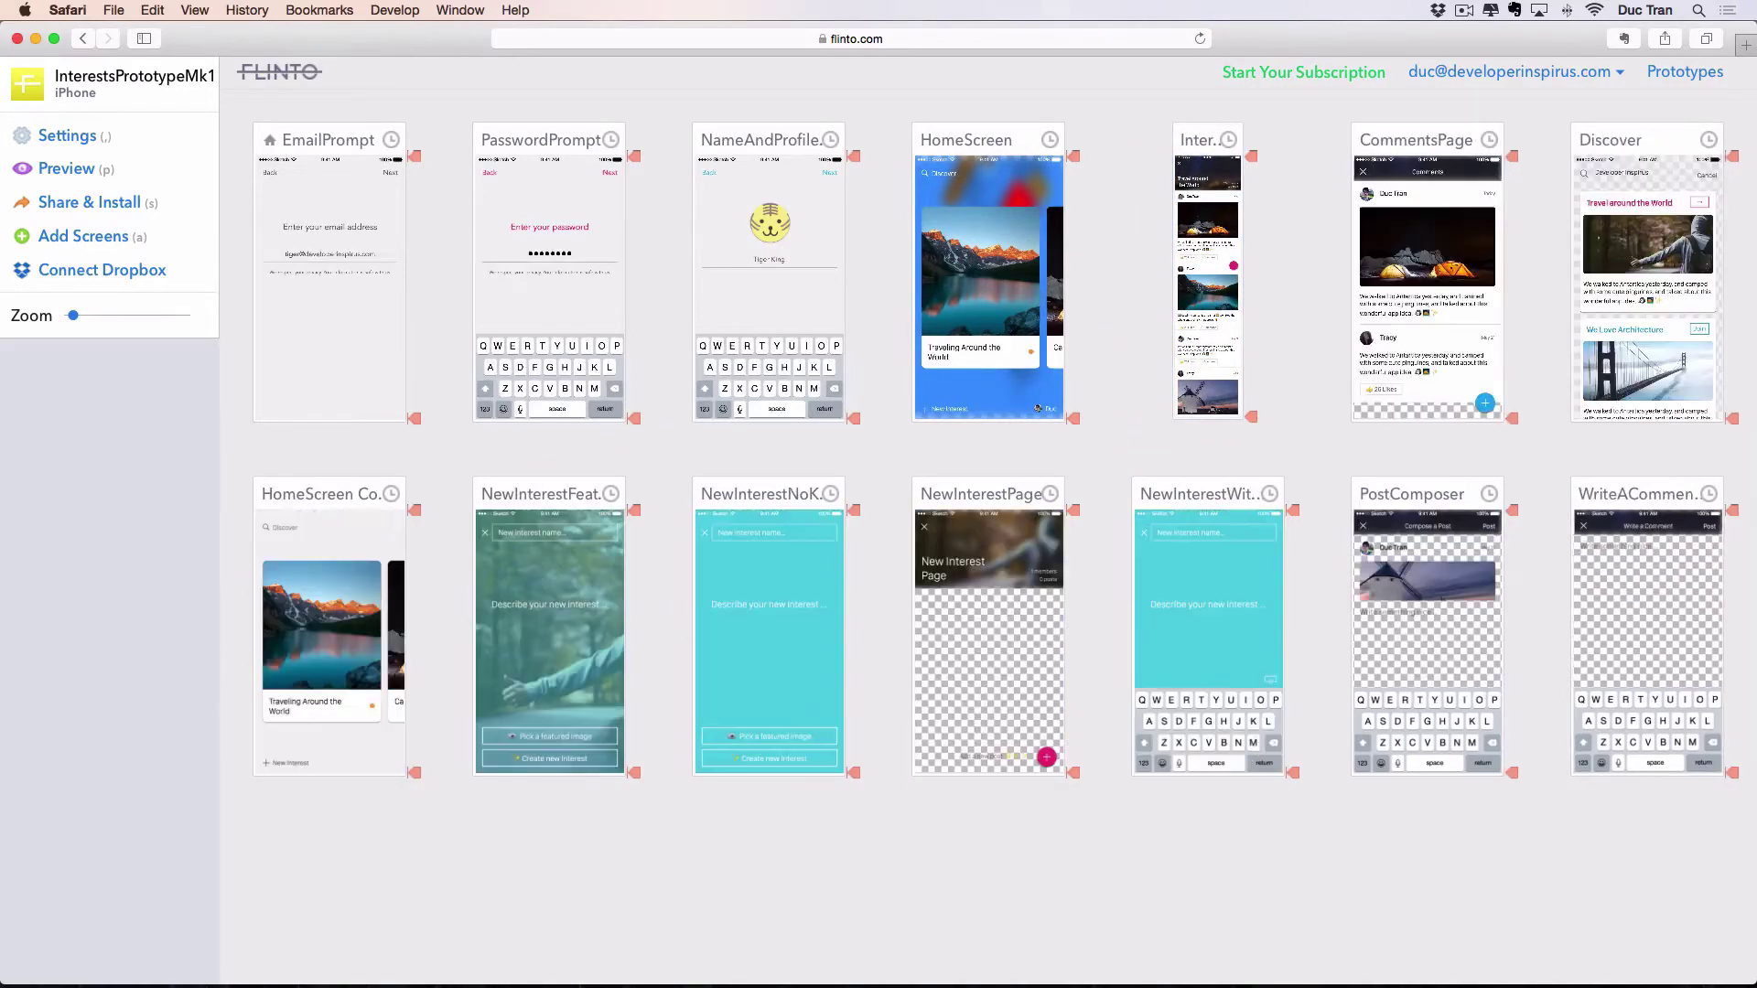
Move Discover ahead of InterestHomePage and delete HomeScreen Copy 2.
{"action": "left_click", "coordinate": [1363, 146]}
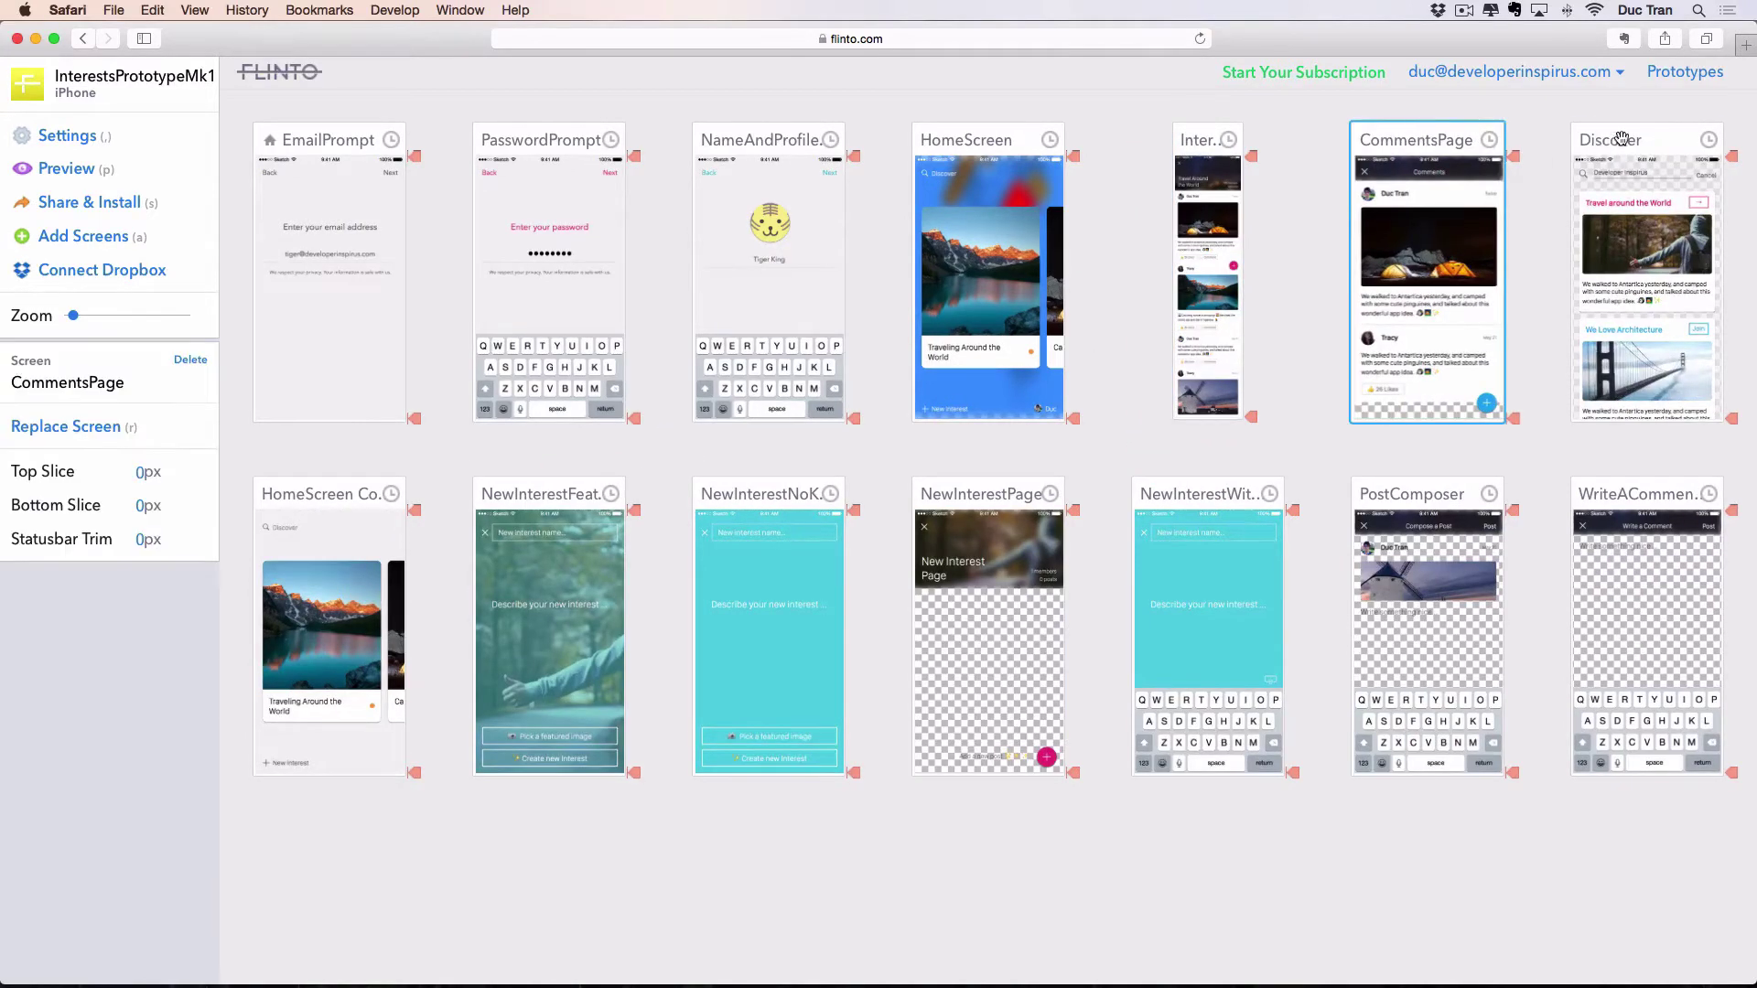
{"action": "left_click_drag", "start_coordinate": [1616, 139], "coordinate": [1251, 187]}
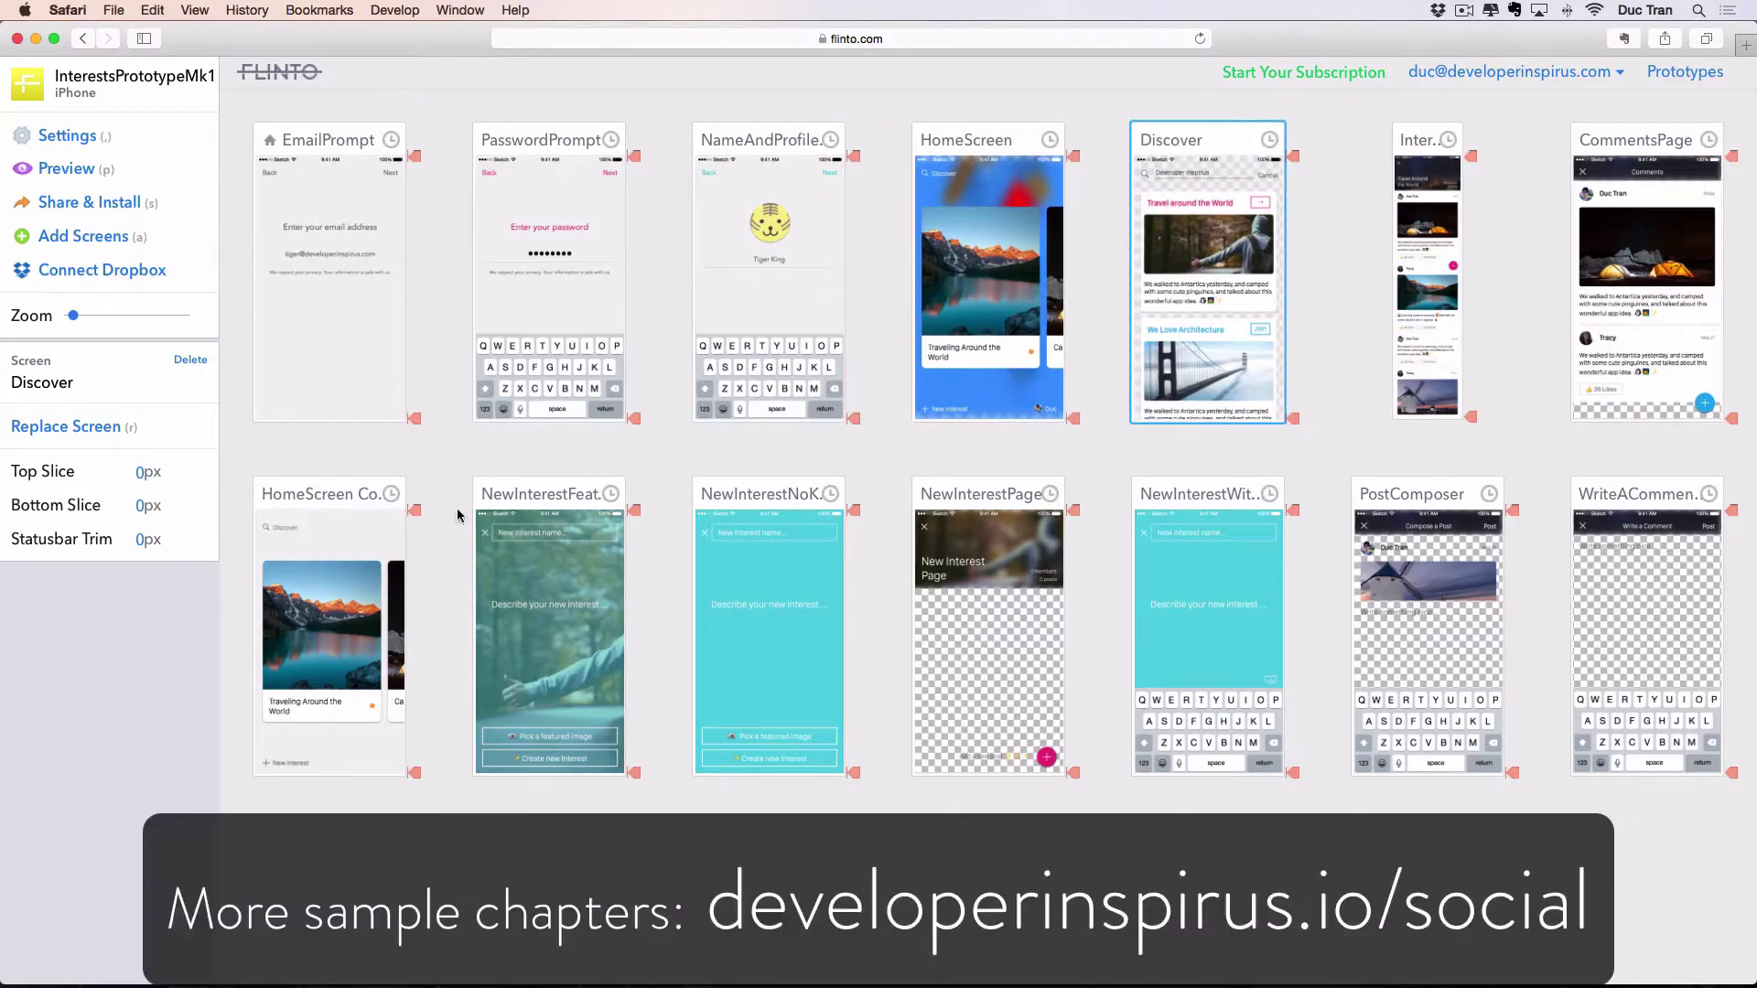
{"action": "left_click_drag", "start_coordinate": [519, 495], "coordinate": [347, 503]}
{"action": "left_click", "coordinate": [525, 498]}
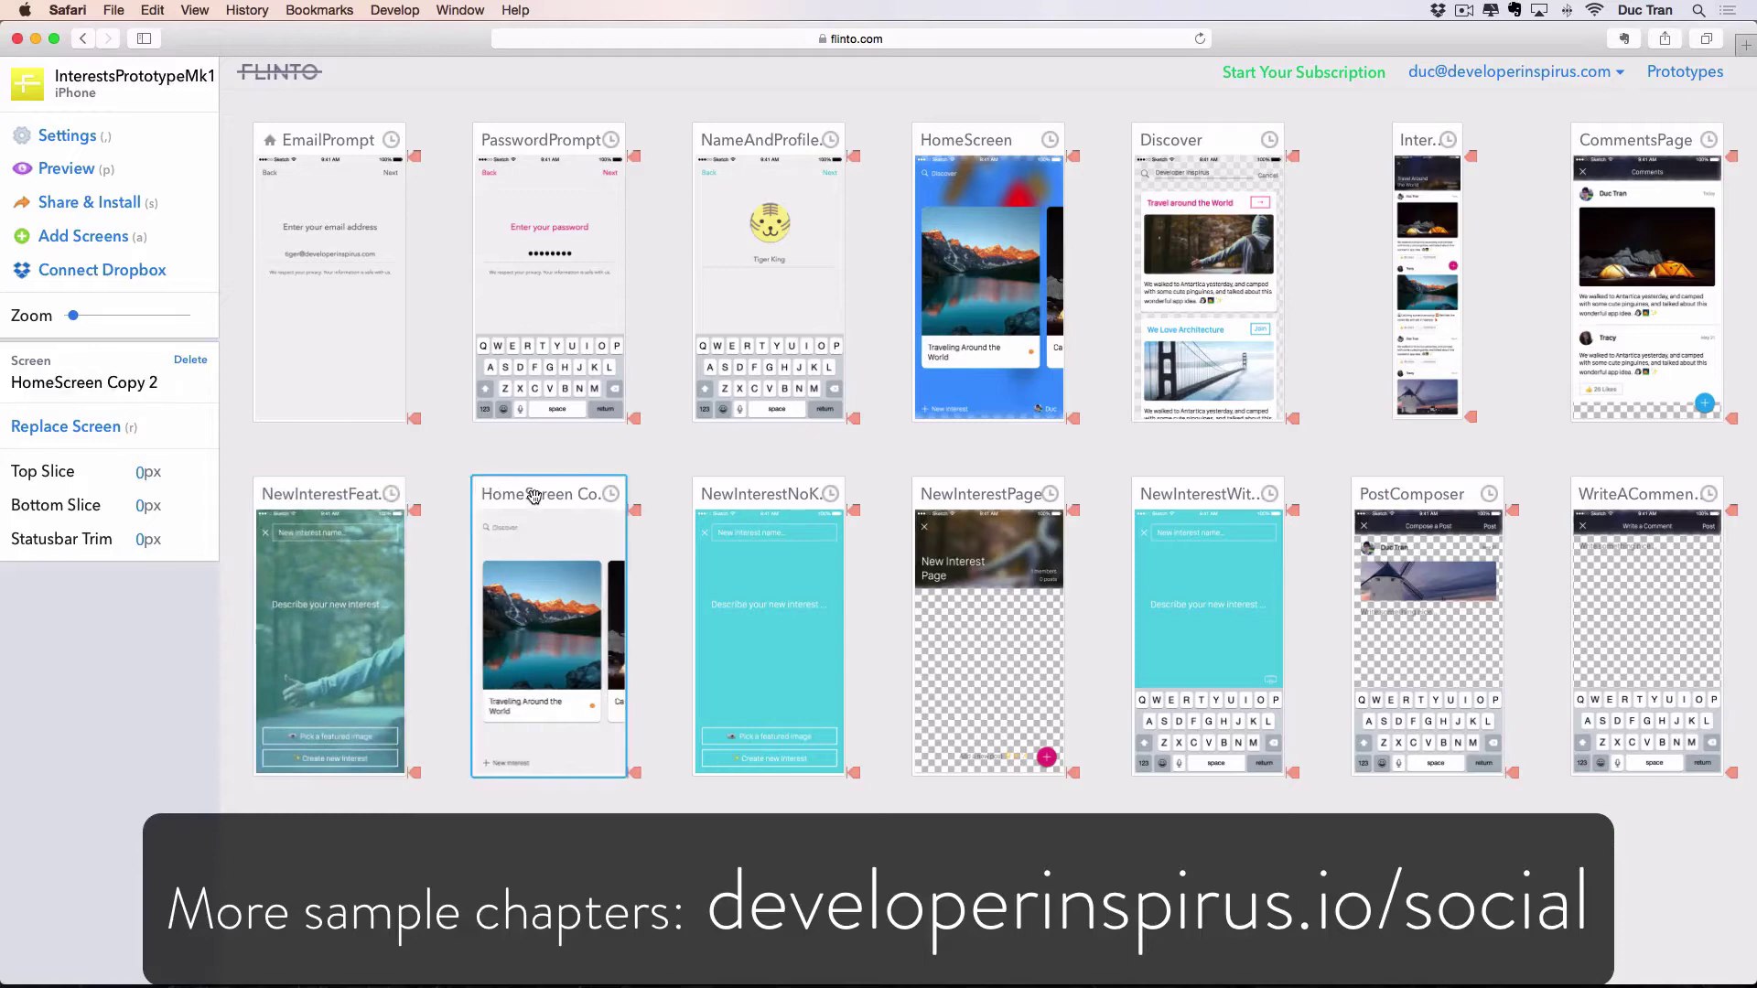
{"action": "key", "text": "Delete"}
Reorder the NewInterest, PostComposer and WriteACommentPage screens in the second row, then enlarge the cards.
{"action": "left_click", "coordinate": [747, 505]}
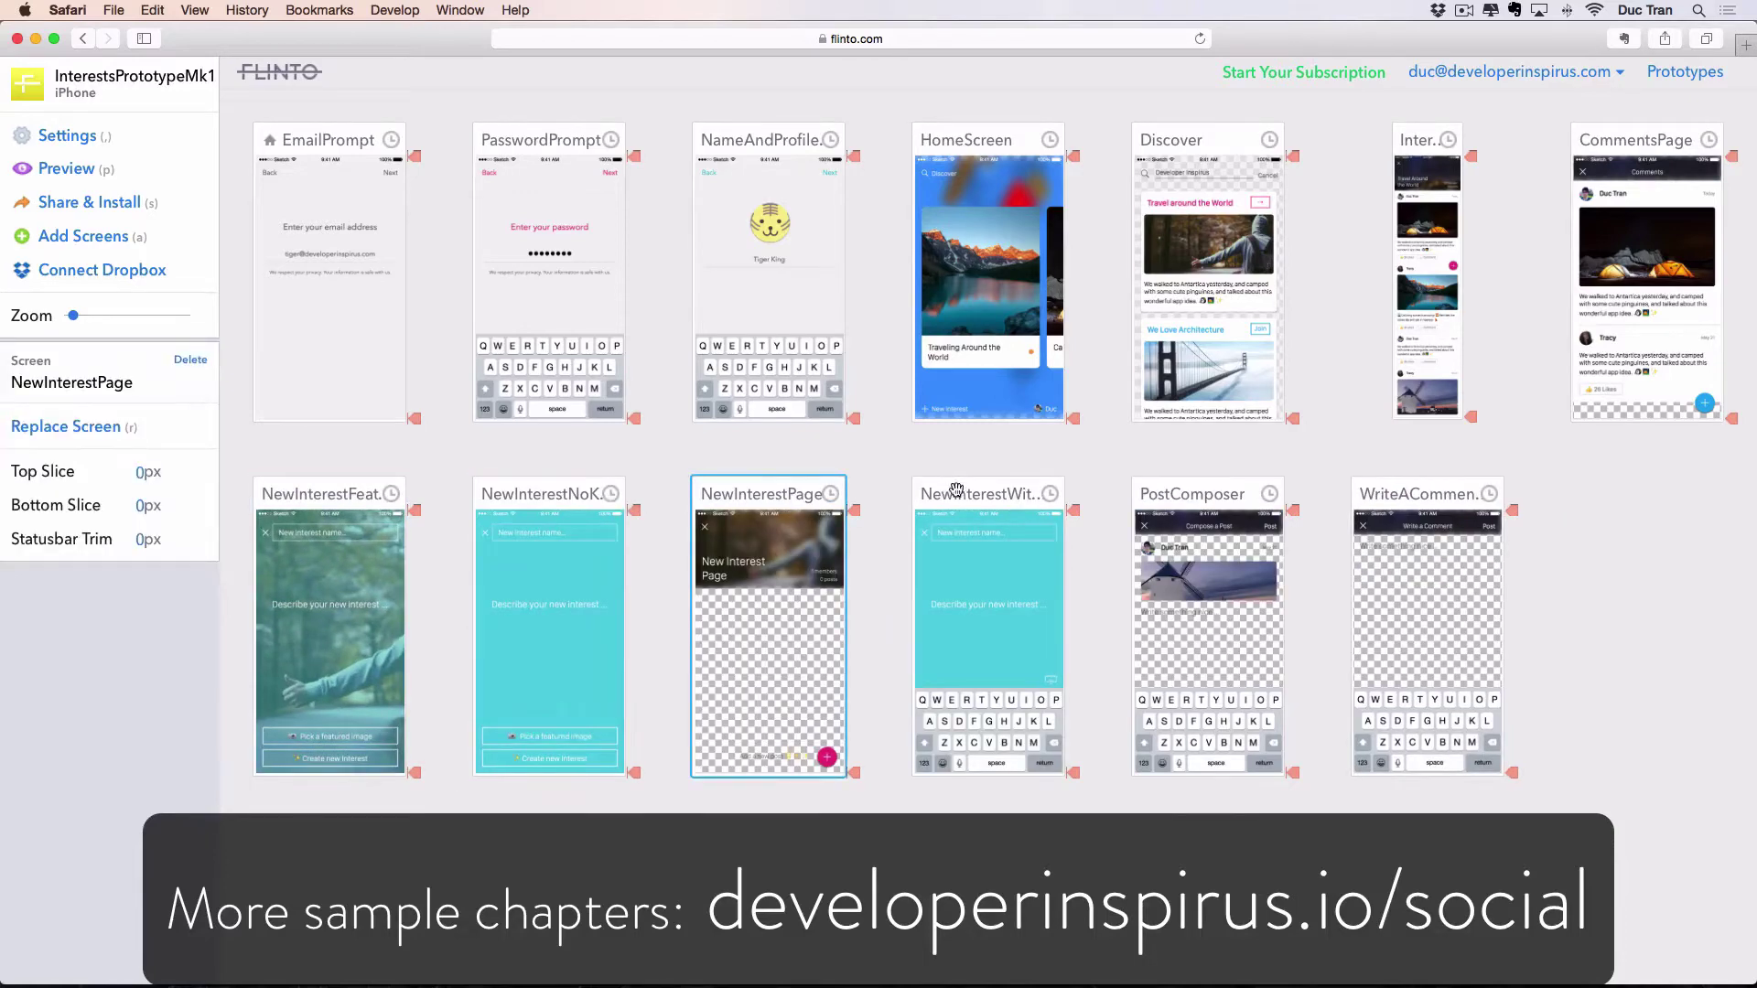
{"action": "left_click_drag", "start_coordinate": [956, 491], "coordinate": [732, 494]}
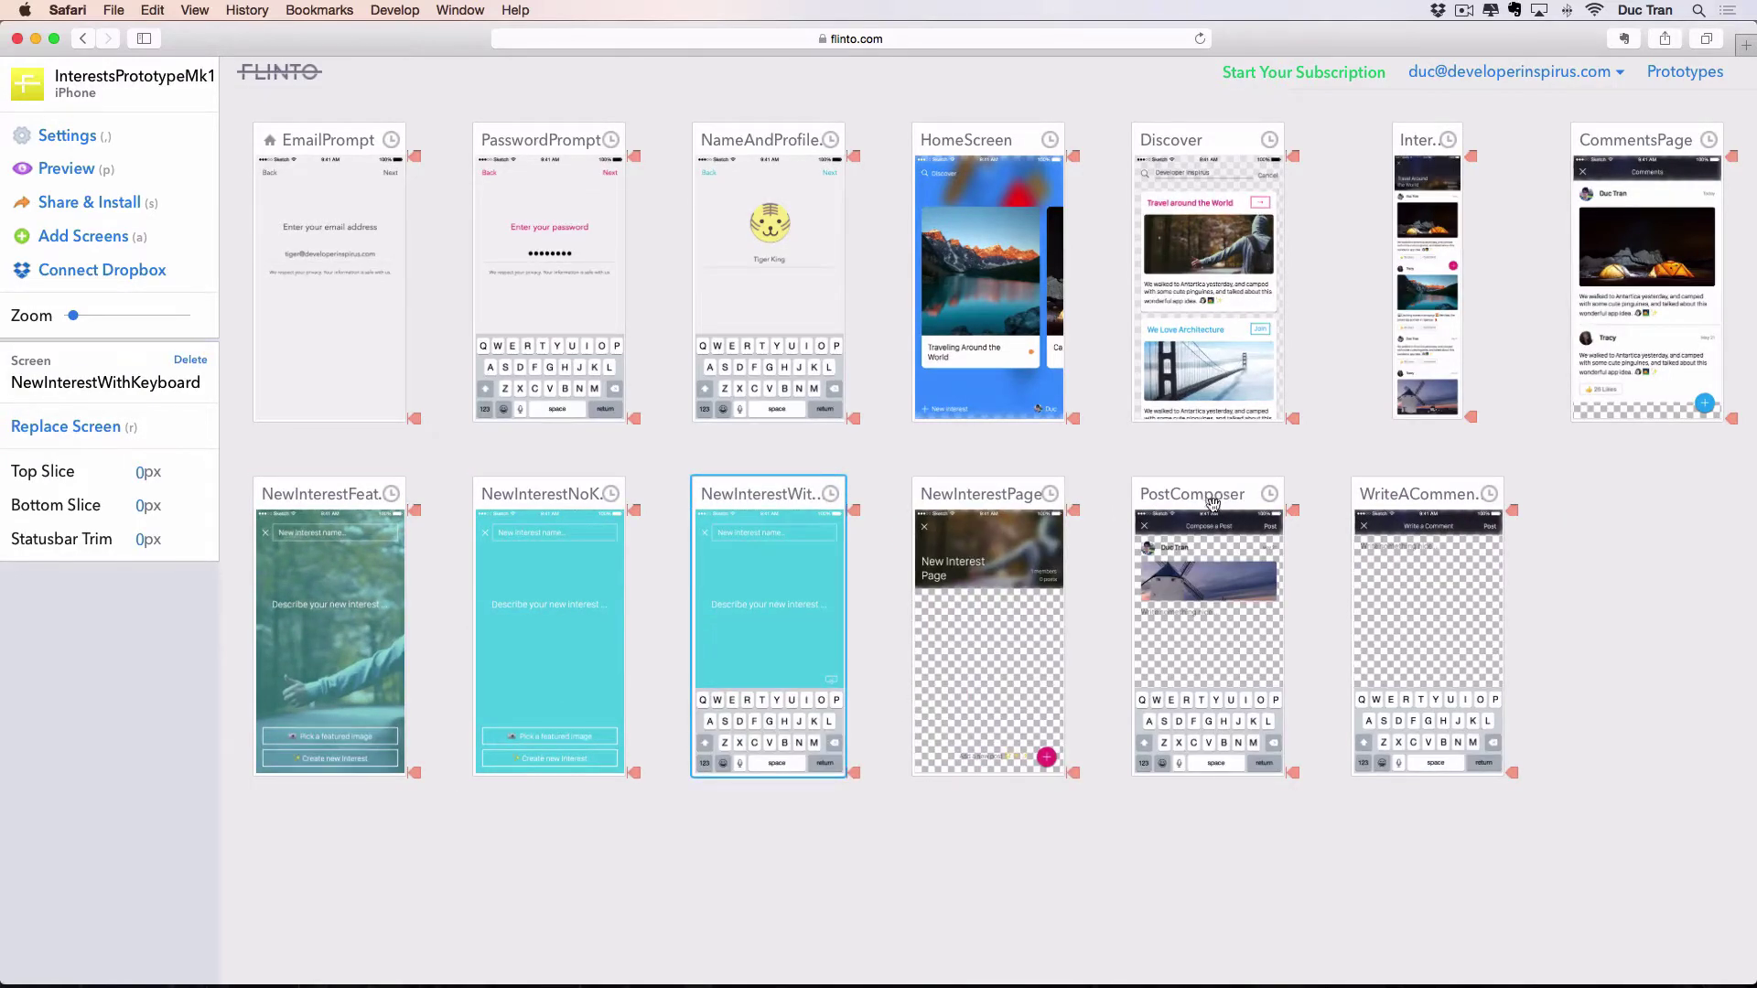
{"action": "left_click_drag", "start_coordinate": [773, 492], "coordinate": [391, 494]}
{"action": "left_click_drag", "start_coordinate": [765, 505], "coordinate": [512, 498]}
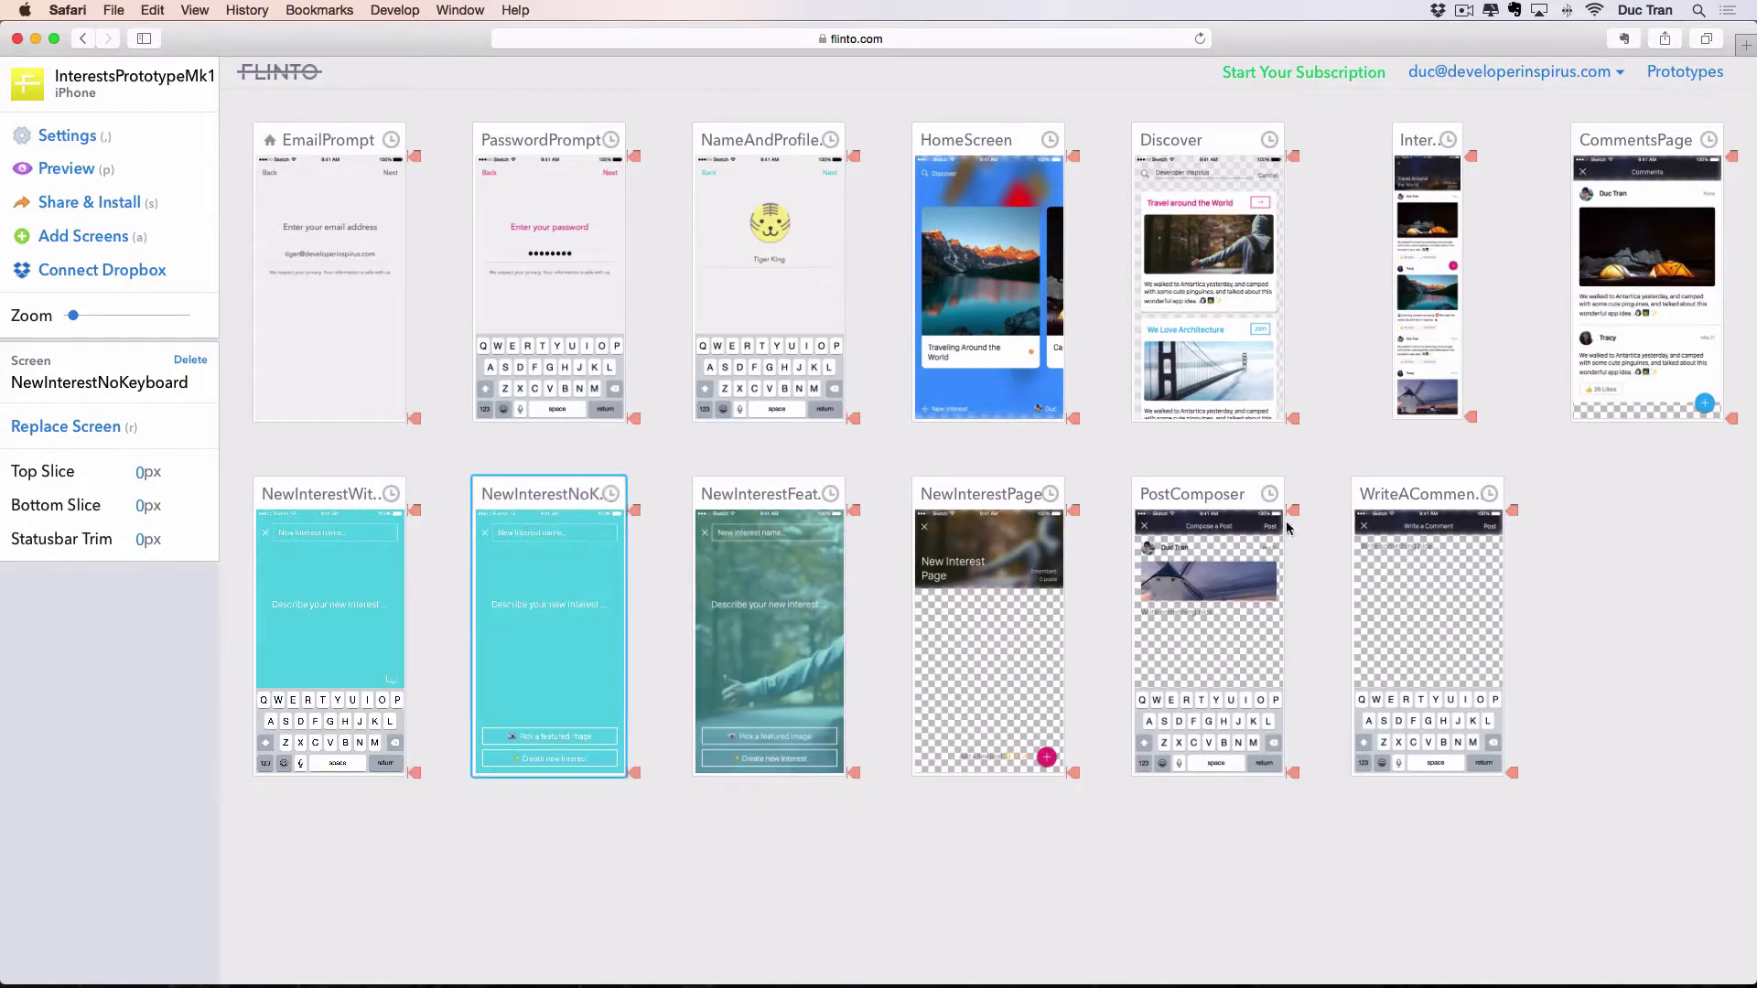
{"action": "left_click_drag", "start_coordinate": [1244, 499], "coordinate": [1245, 498]}
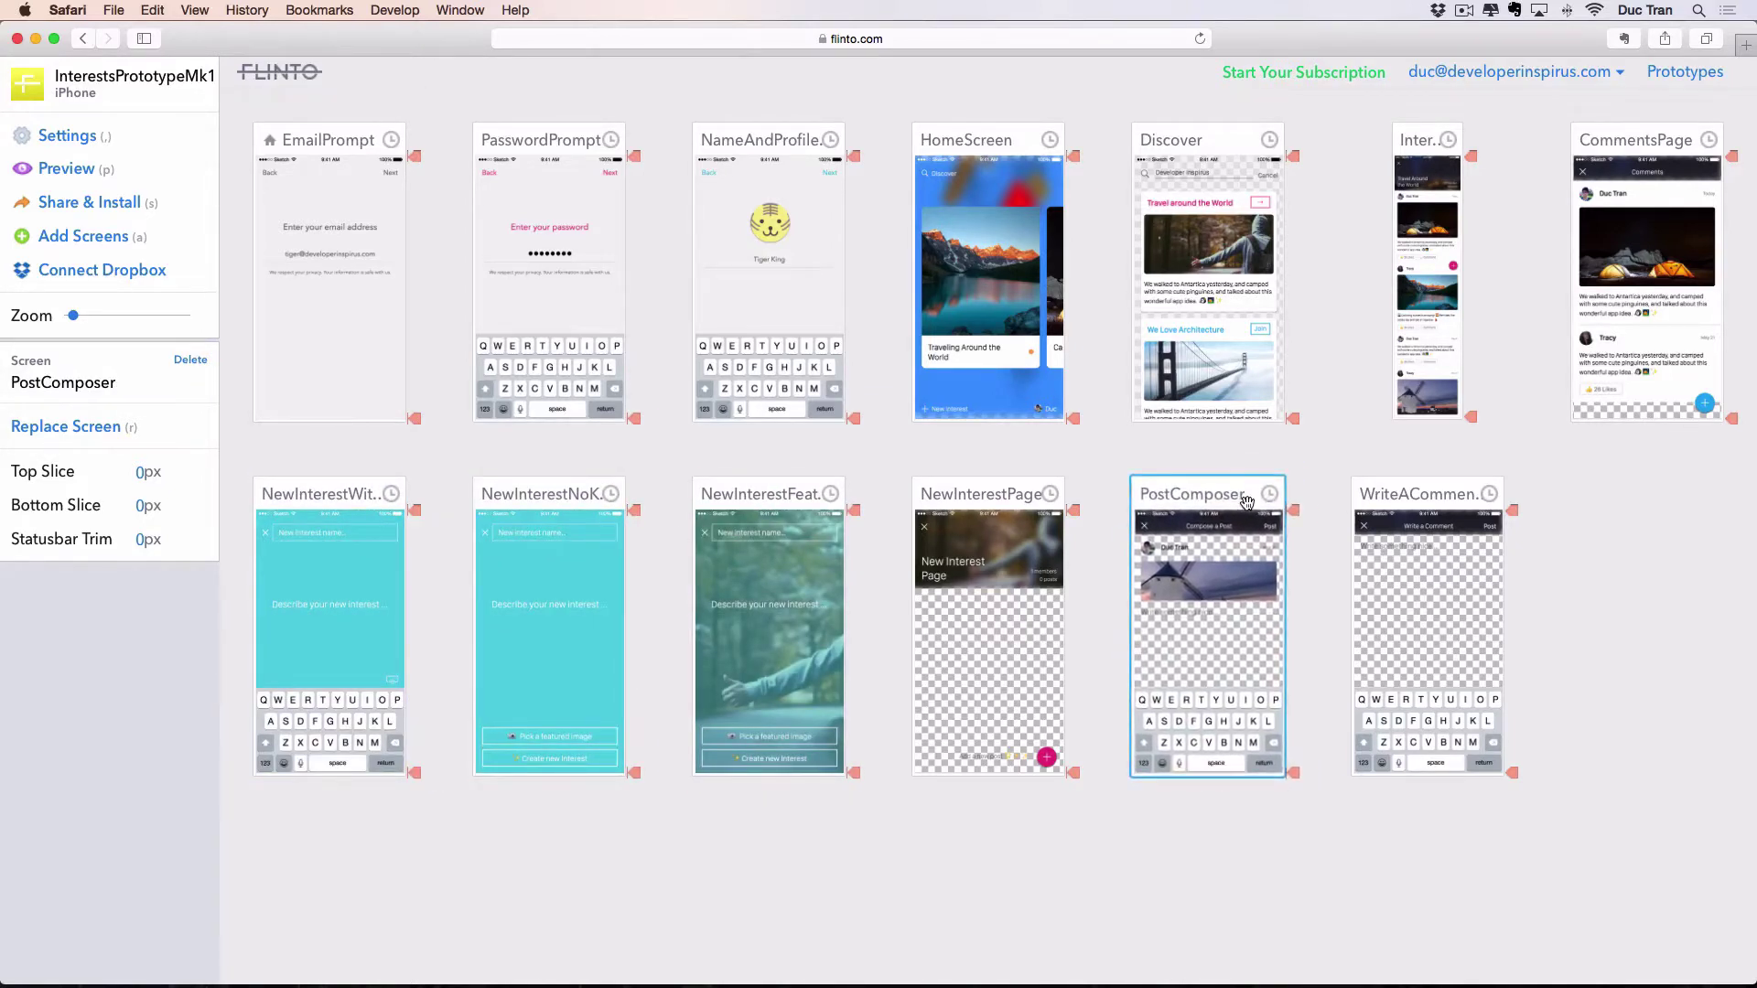
{"action": "left_click", "coordinate": [1464, 488]}
{"action": "left_click_drag", "start_coordinate": [1464, 487], "coordinate": [1414, 482]}
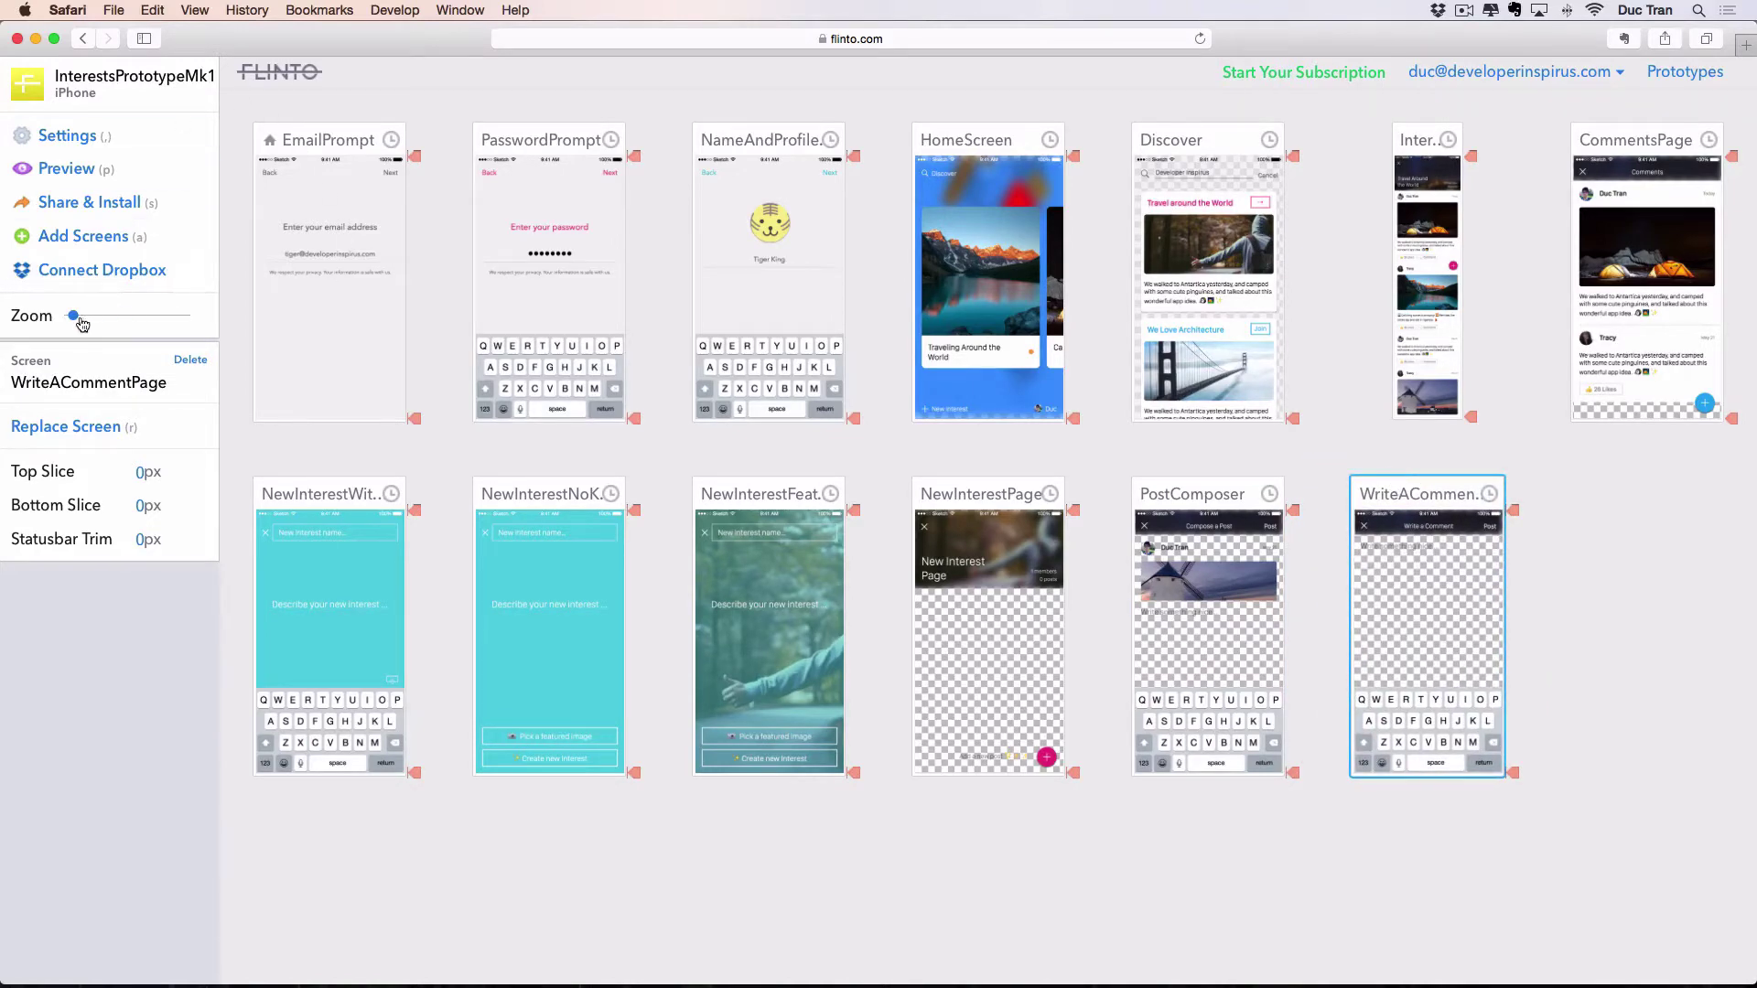
{"action": "left_click_drag", "start_coordinate": [74, 316], "coordinate": [111, 318]}
{"action": "left_click", "coordinate": [722, 243]}
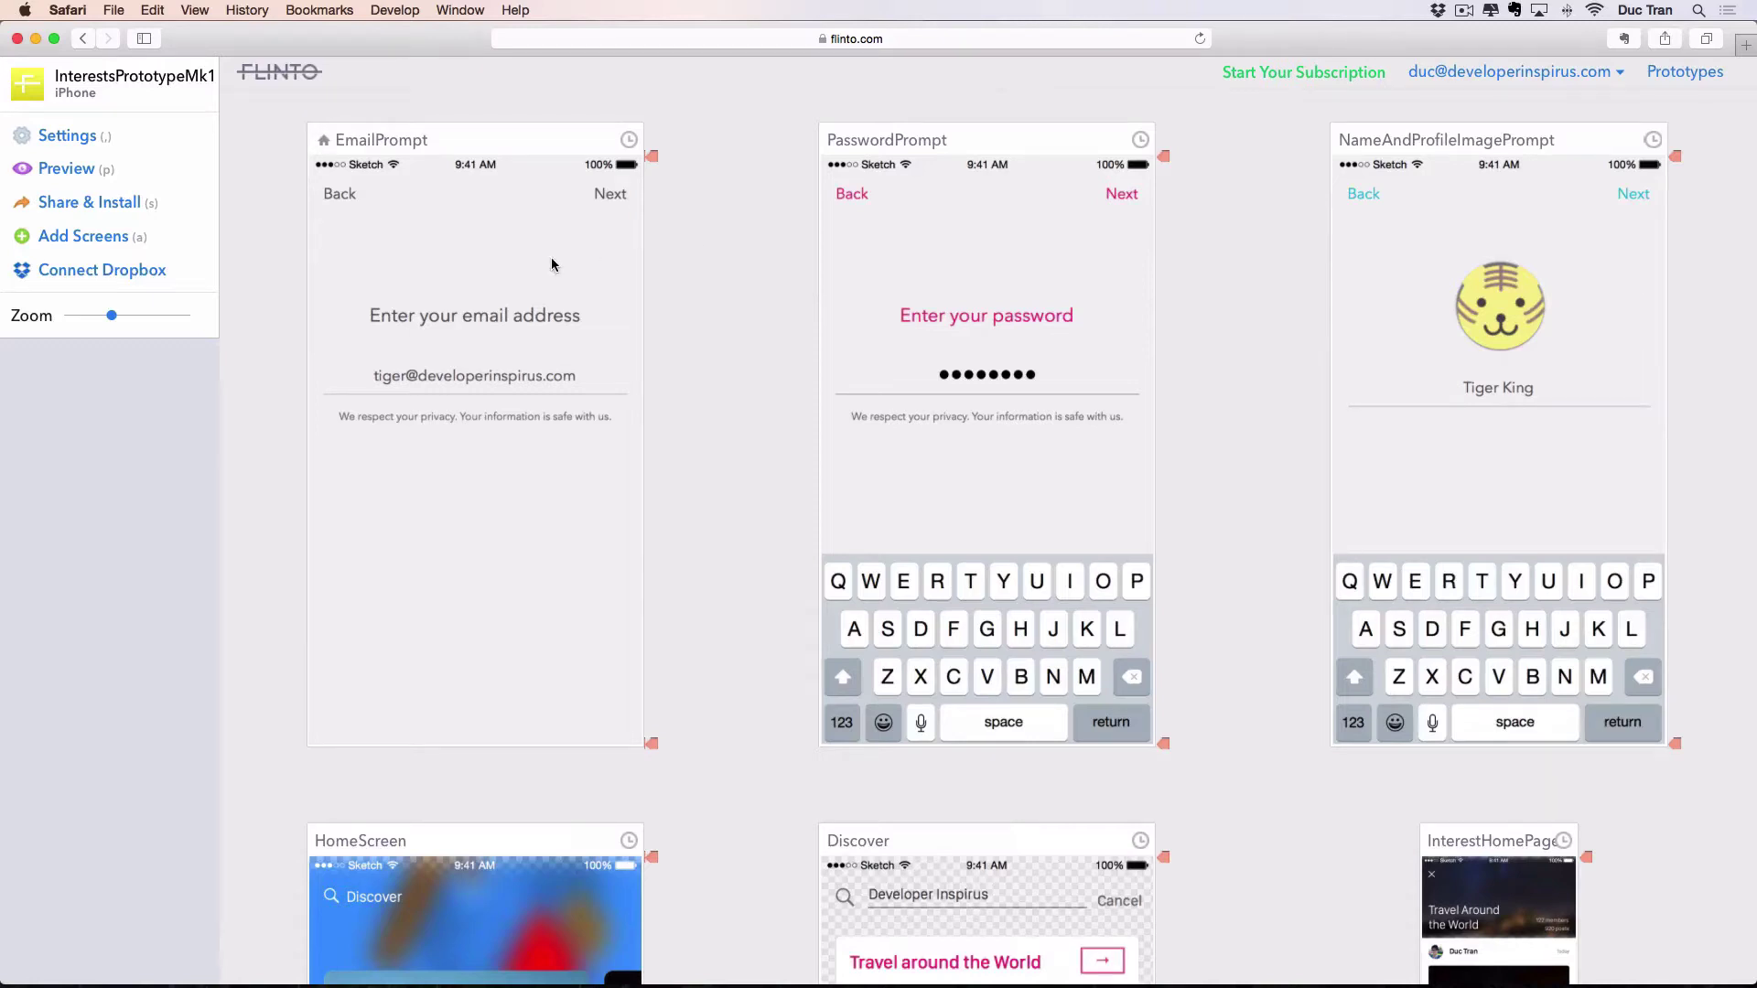
{"action": "left_click", "coordinate": [386, 240]}
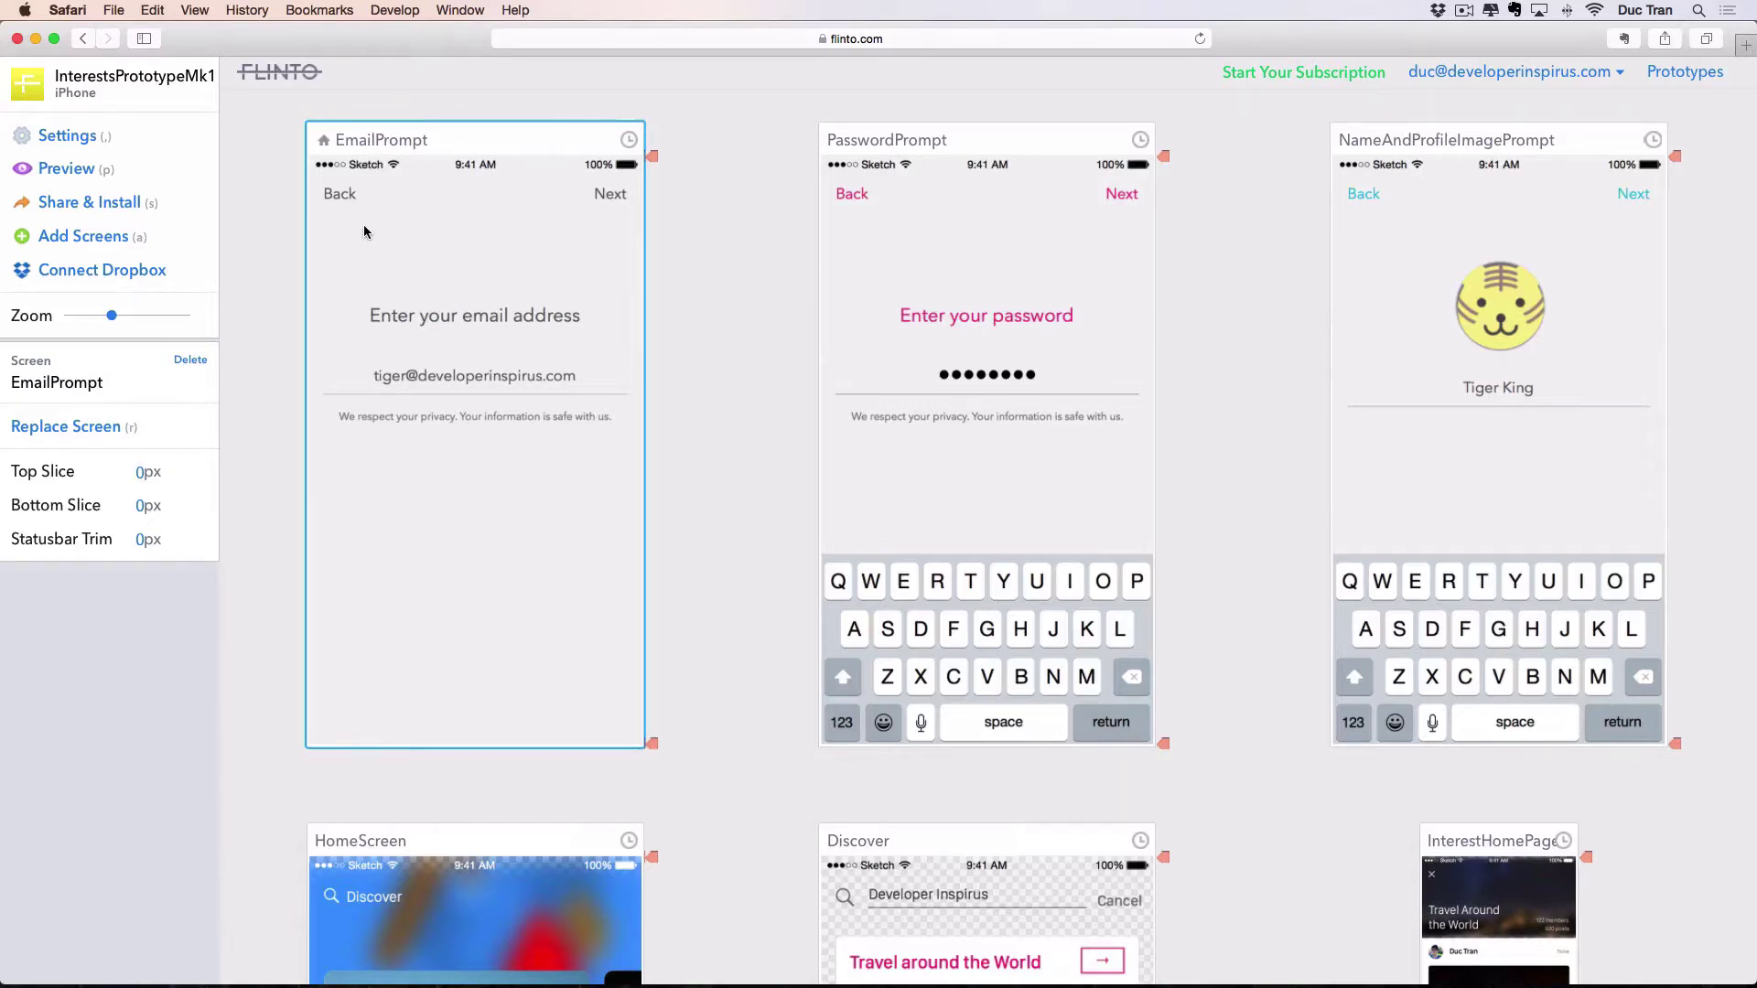
{"action": "left_click_drag", "start_coordinate": [365, 216], "coordinate": [274, 223]}
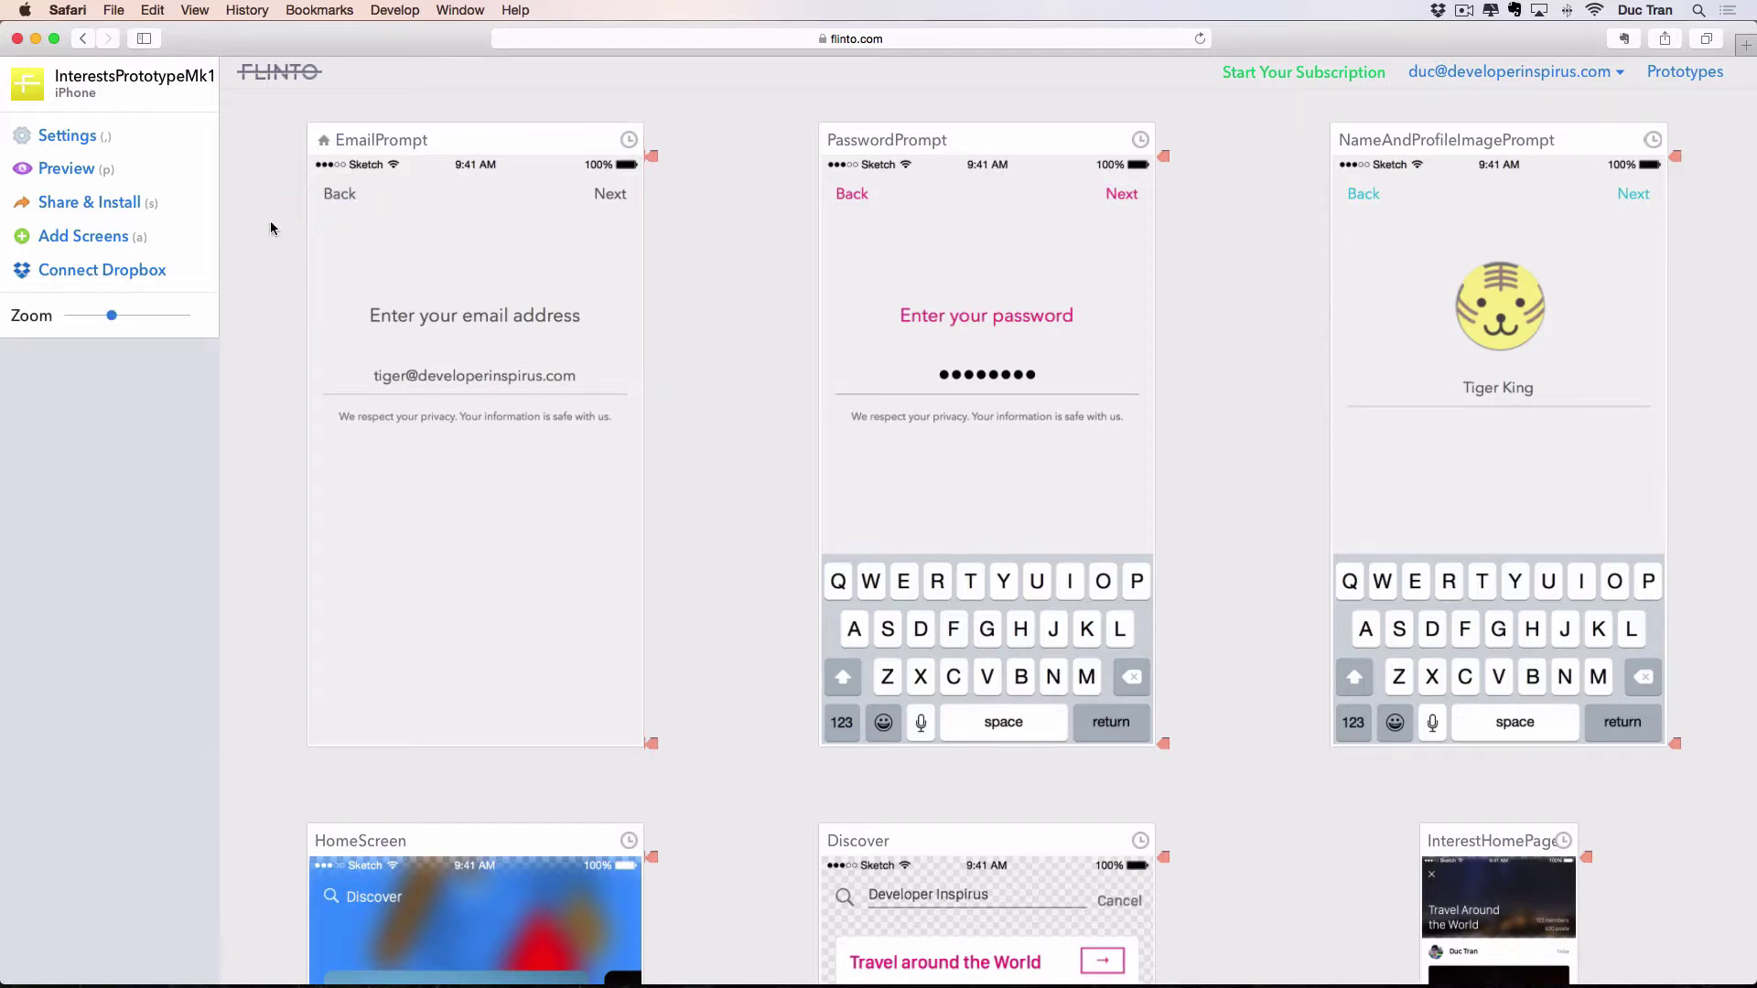
Draw a hotspot over EmailPrompt's Next label linking it to PasswordPrompt.
{"action": "left_click_drag", "start_coordinate": [561, 172], "coordinate": [906, 394]}
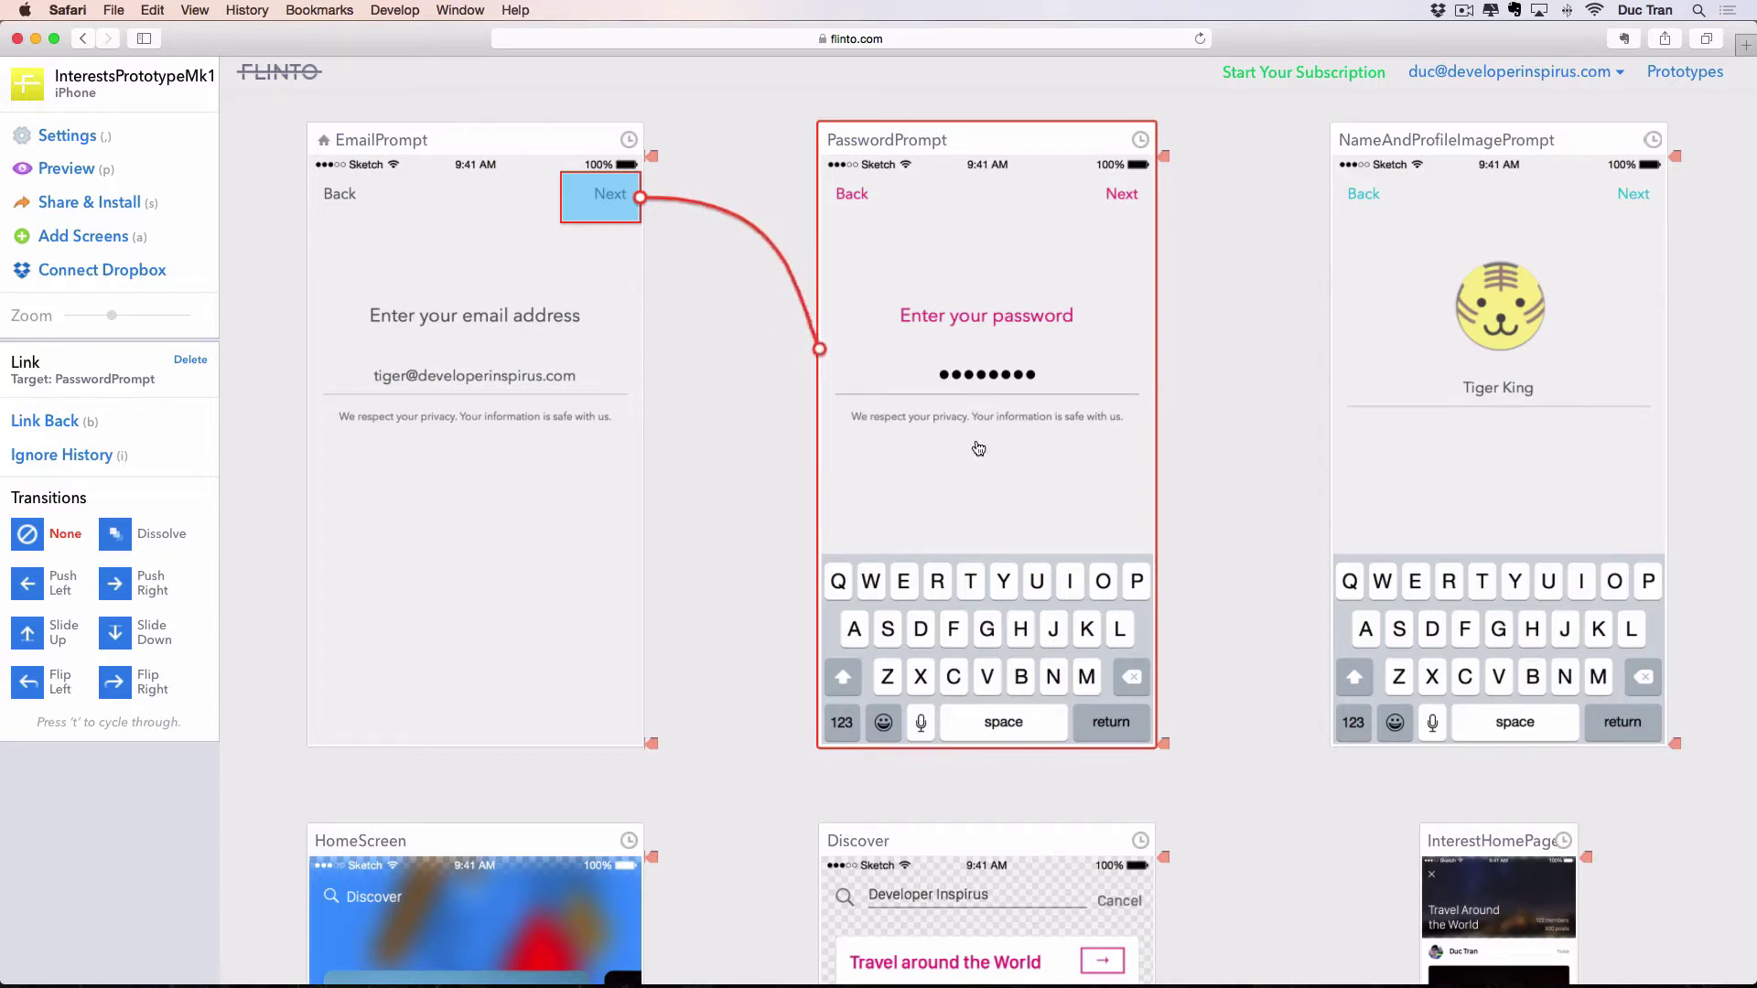
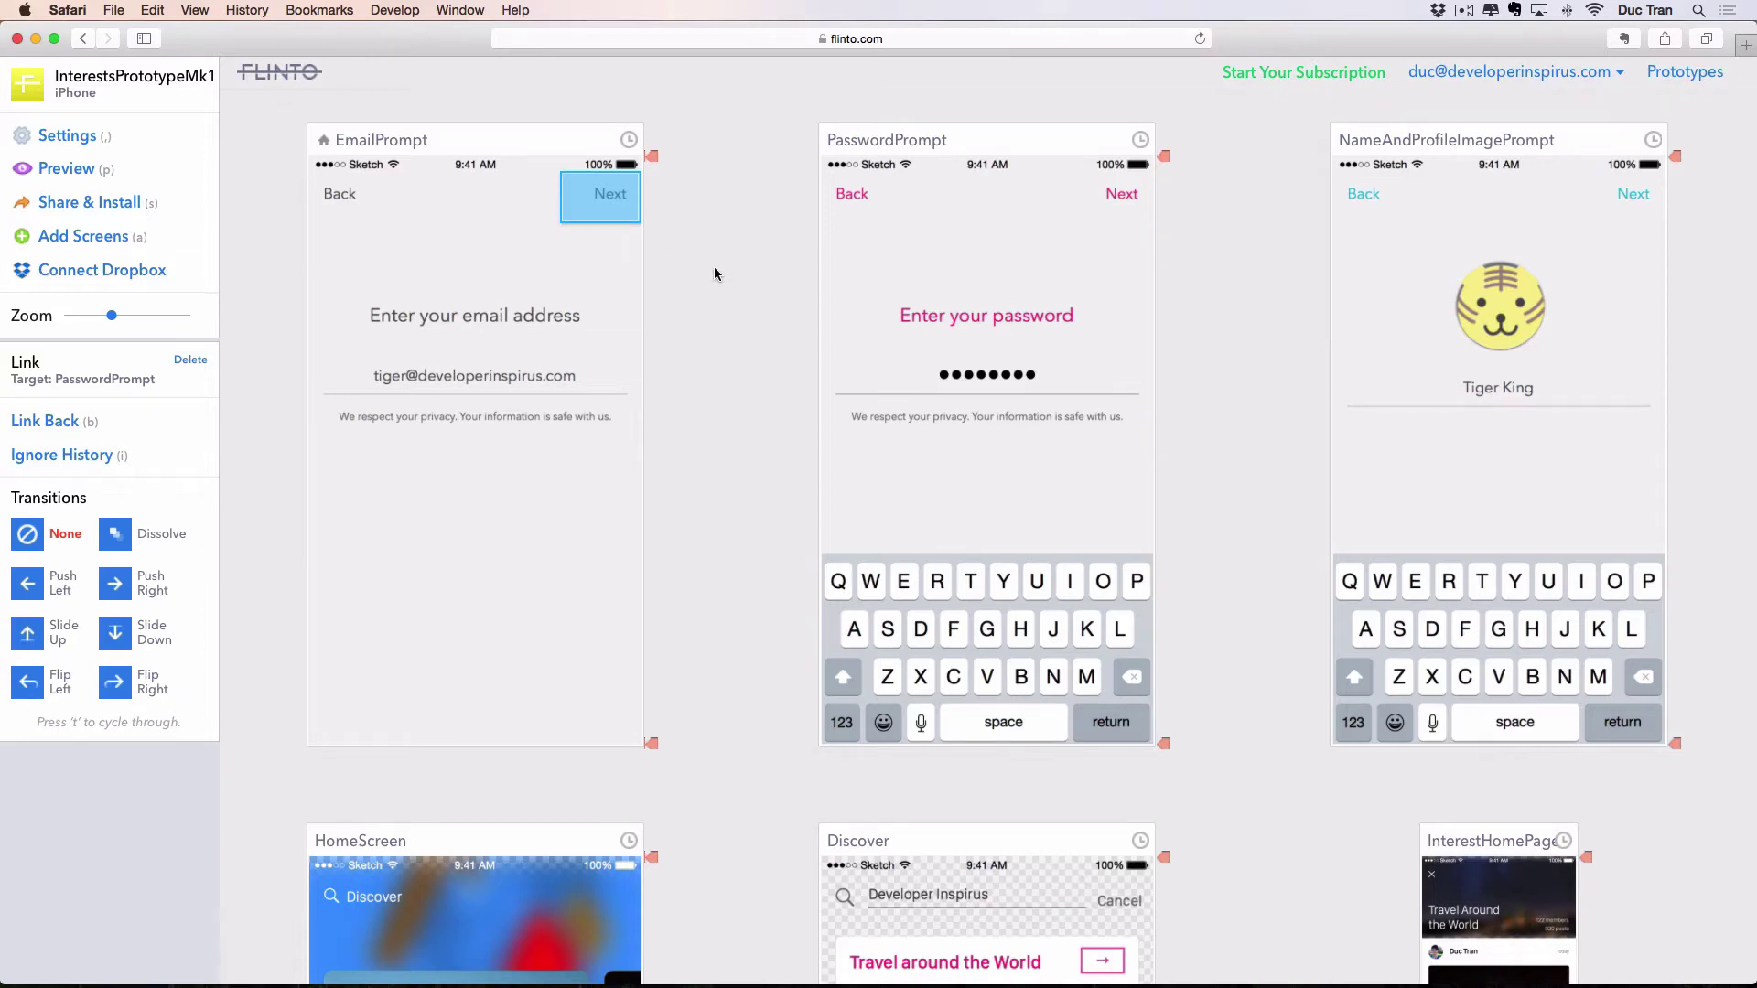
Set EmailPrompt's Next link to Push Left, and link PasswordPrompt's Back to EmailPrompt with Push Right.
{"action": "left_click", "coordinate": [32, 590]}
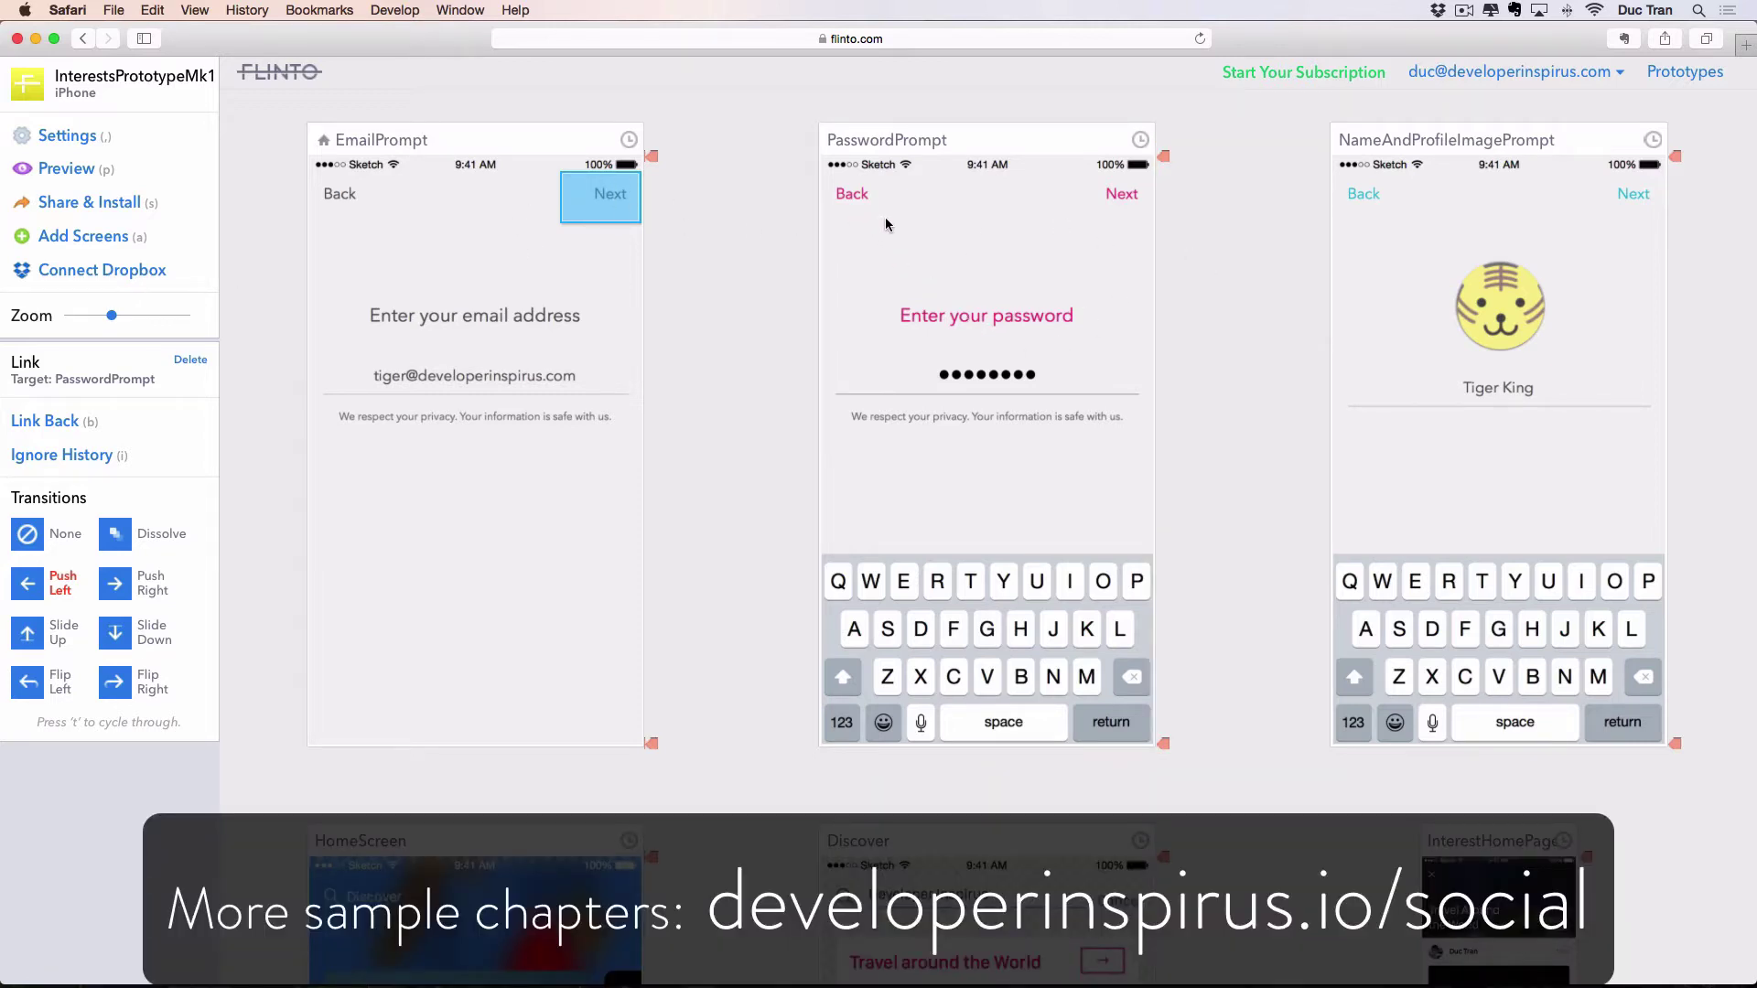
{"action": "mouse_move", "coordinate": [886, 224]}
{"action": "left_mouse_down"}
{"action": "mouse_move", "coordinate": [821, 169]}
{"action": "mouse_move", "coordinate": [794, 231]}
{"action": "mouse_move", "coordinate": [675, 325]}
{"action": "mouse_move", "coordinate": [490, 424]}
{"action": "mouse_move", "coordinate": [470, 386]}
{"action": "left_mouse_up"}
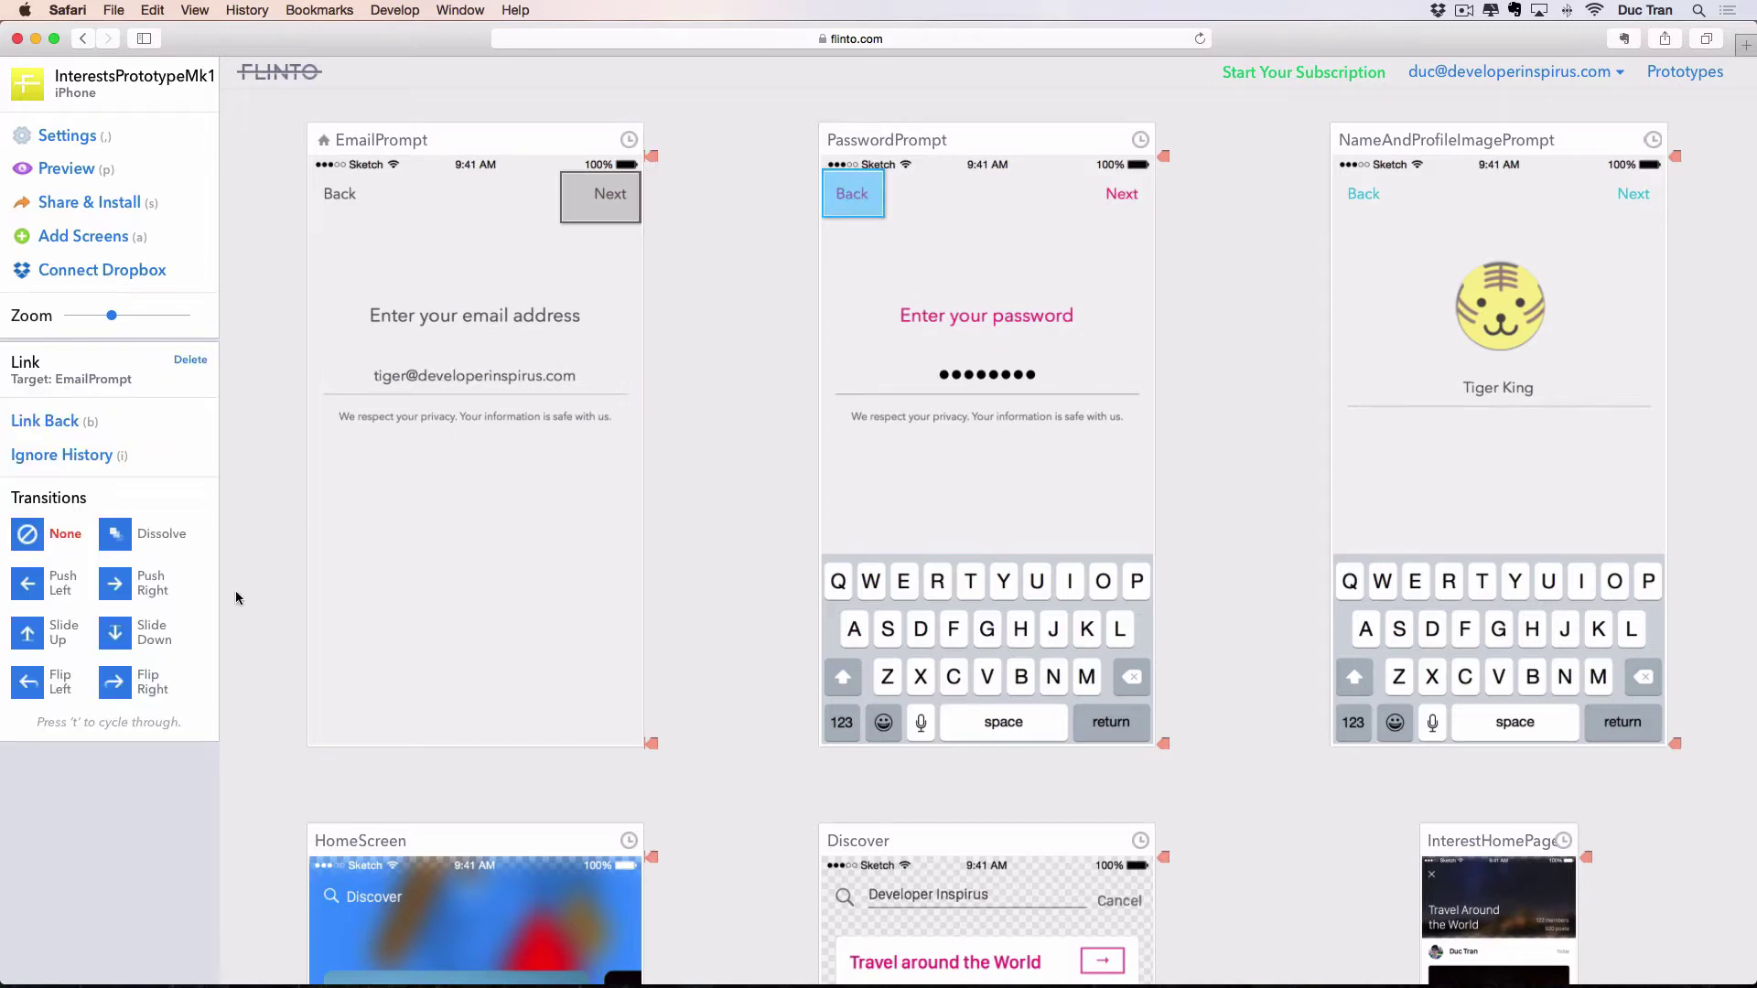
{"action": "left_click", "coordinate": [114, 584]}
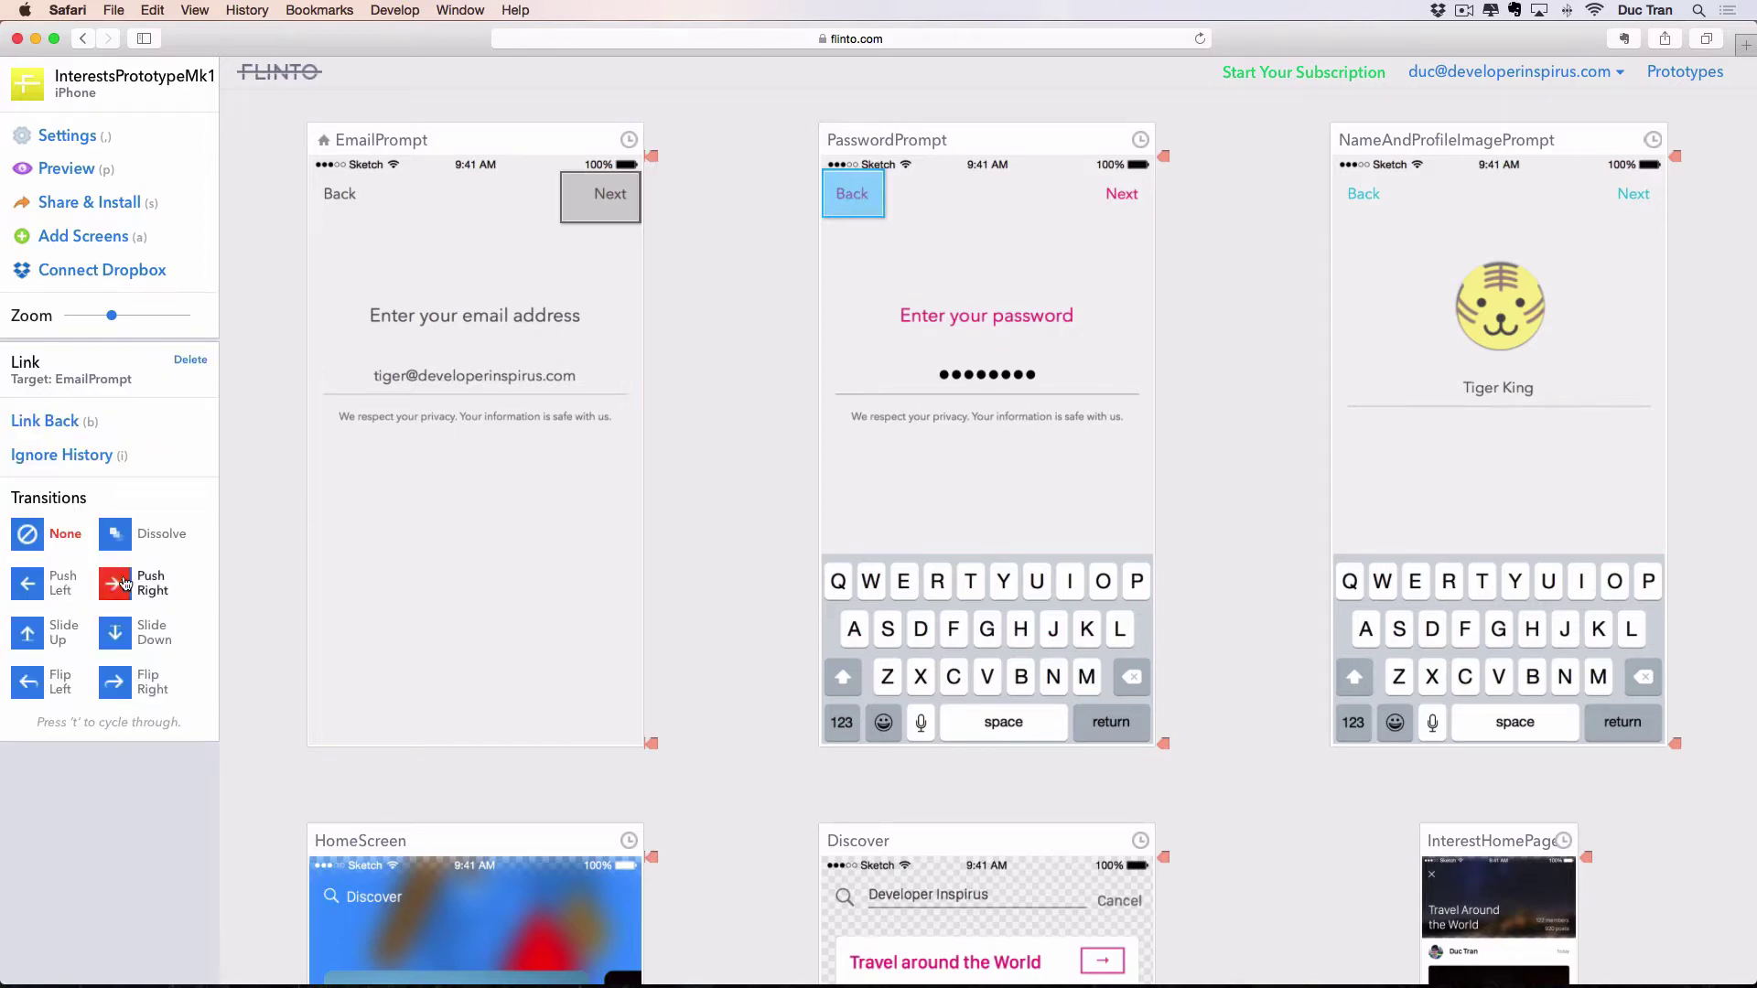
{"action": "left_click", "coordinate": [723, 440]}
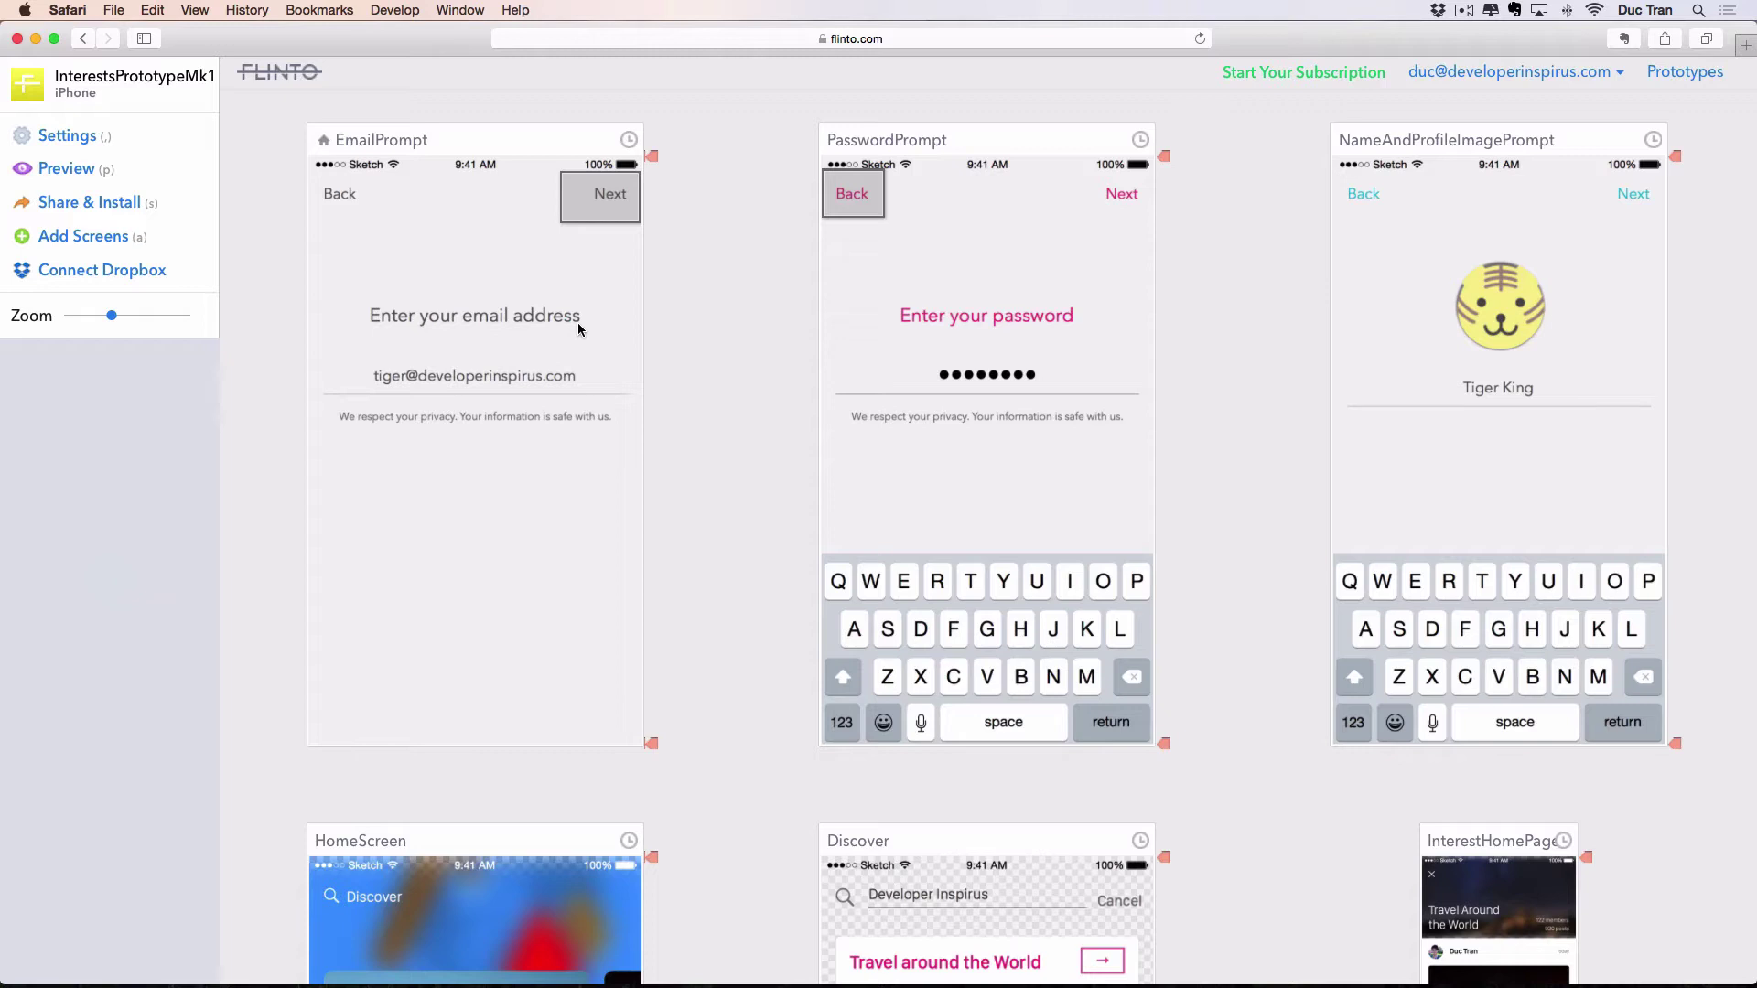
{"action": "left_click", "coordinate": [69, 170]}
{"action": "scroll", "coordinate": [1001, 274], "scroll_direction": "down", "scroll_amount": 5}
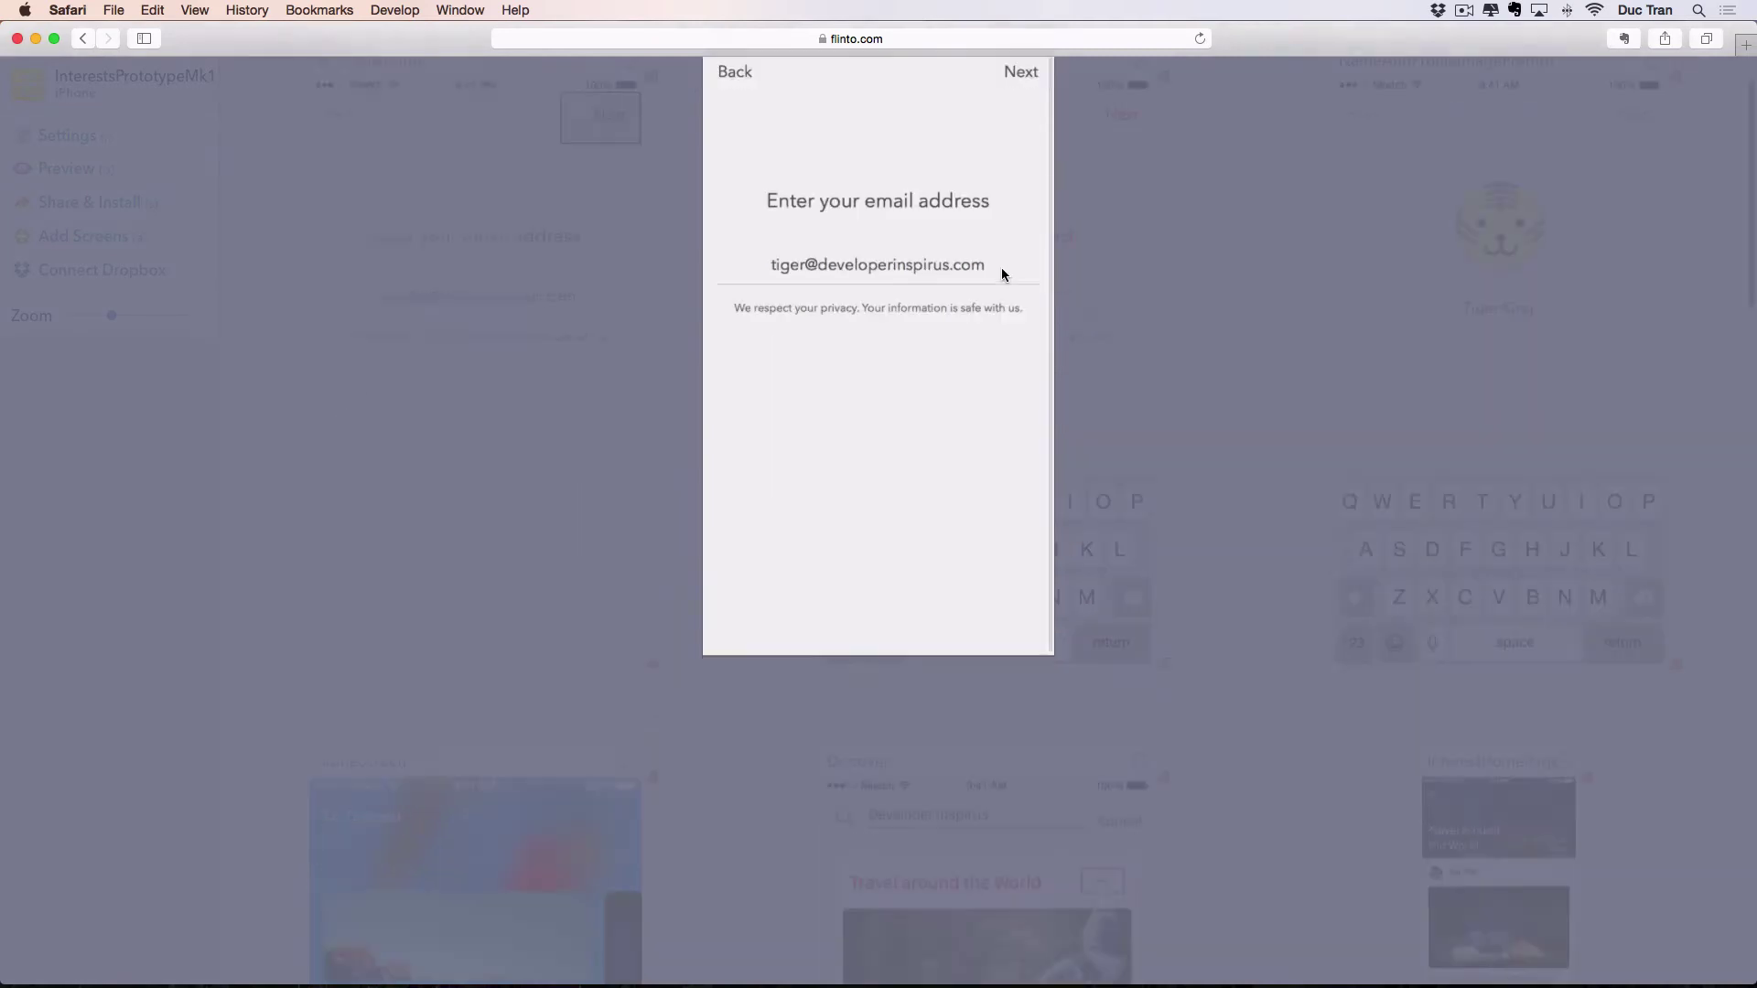
{"action": "scroll", "coordinate": [1181, 302], "scroll_direction": "up", "scroll_amount": 5}
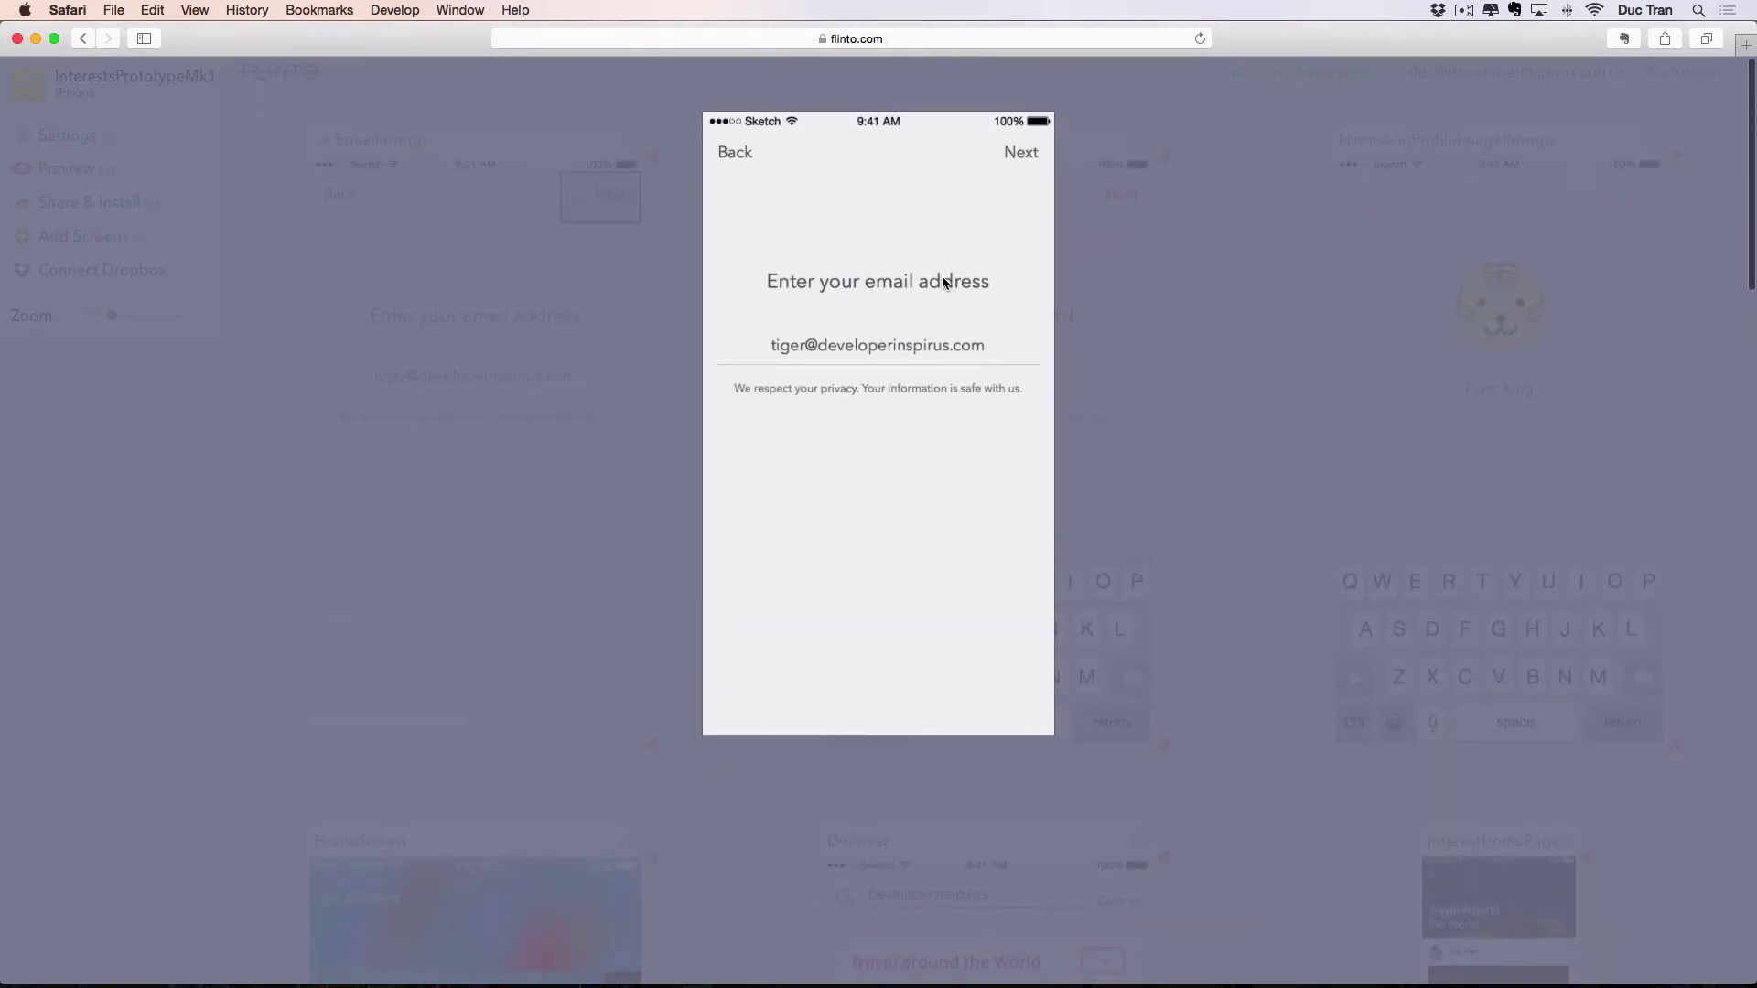
{"action": "left_click", "coordinate": [1020, 152]}
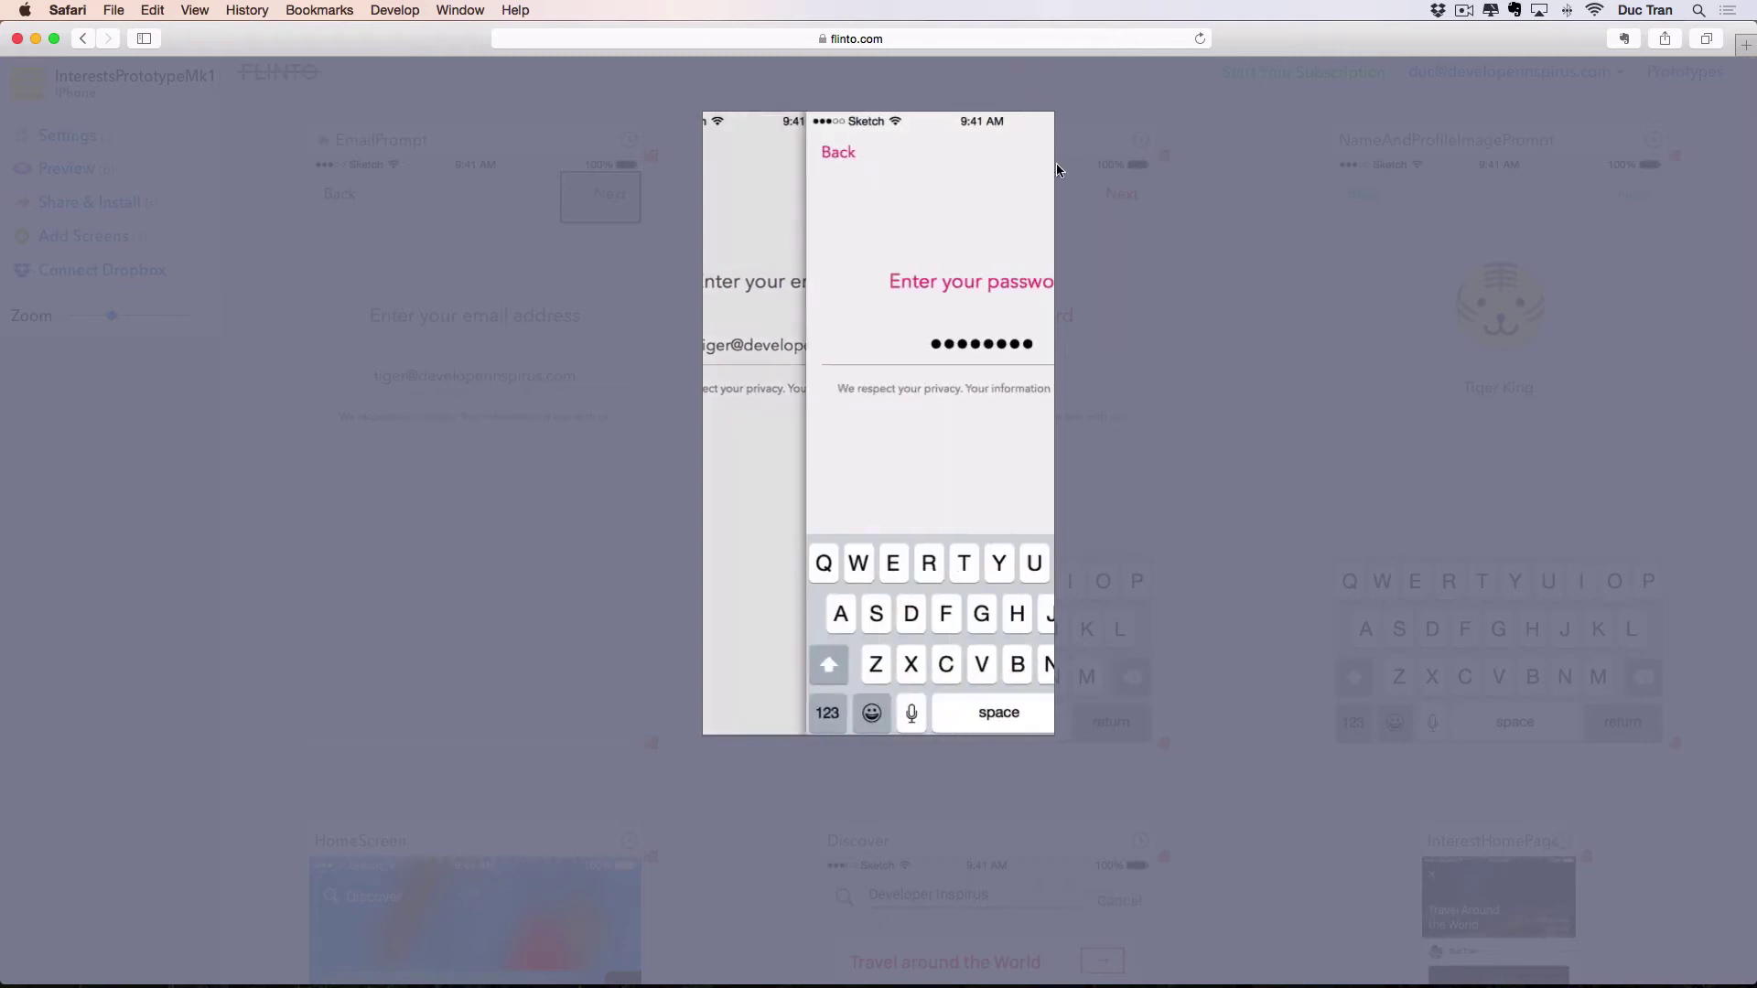
{"action": "left_click", "coordinate": [737, 154]}
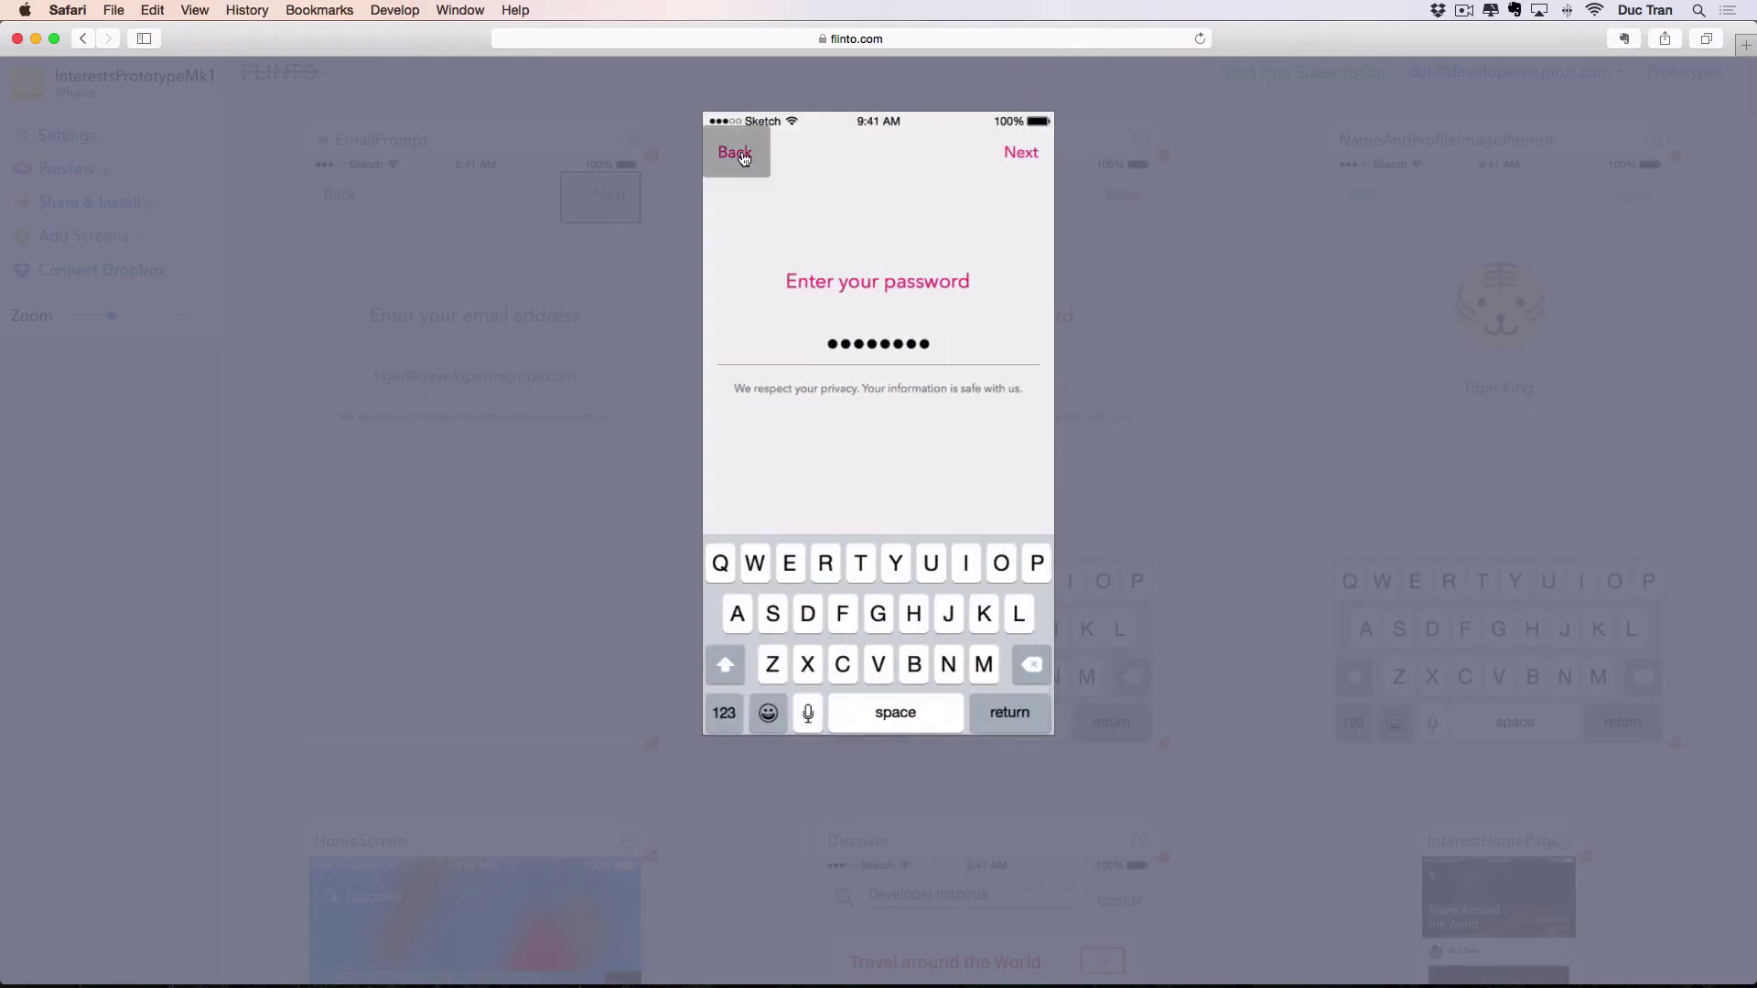
{"action": "left_click", "coordinate": [1046, 149]}
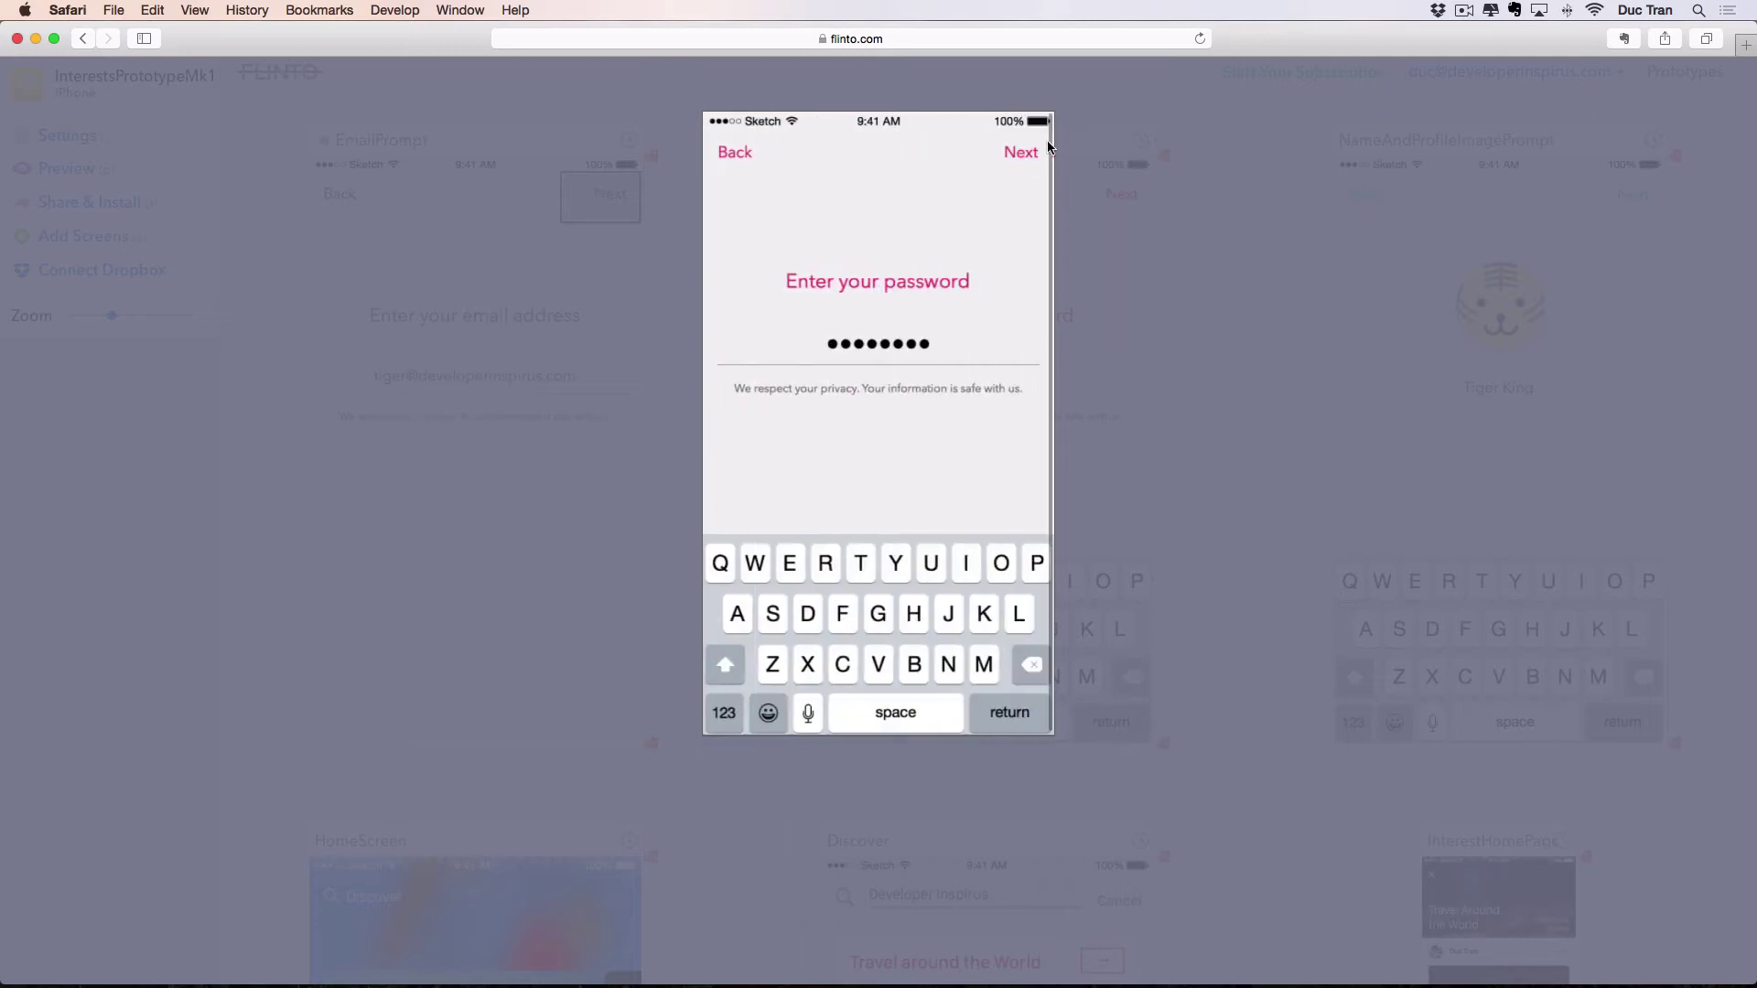
{"action": "left_click", "coordinate": [732, 155]}
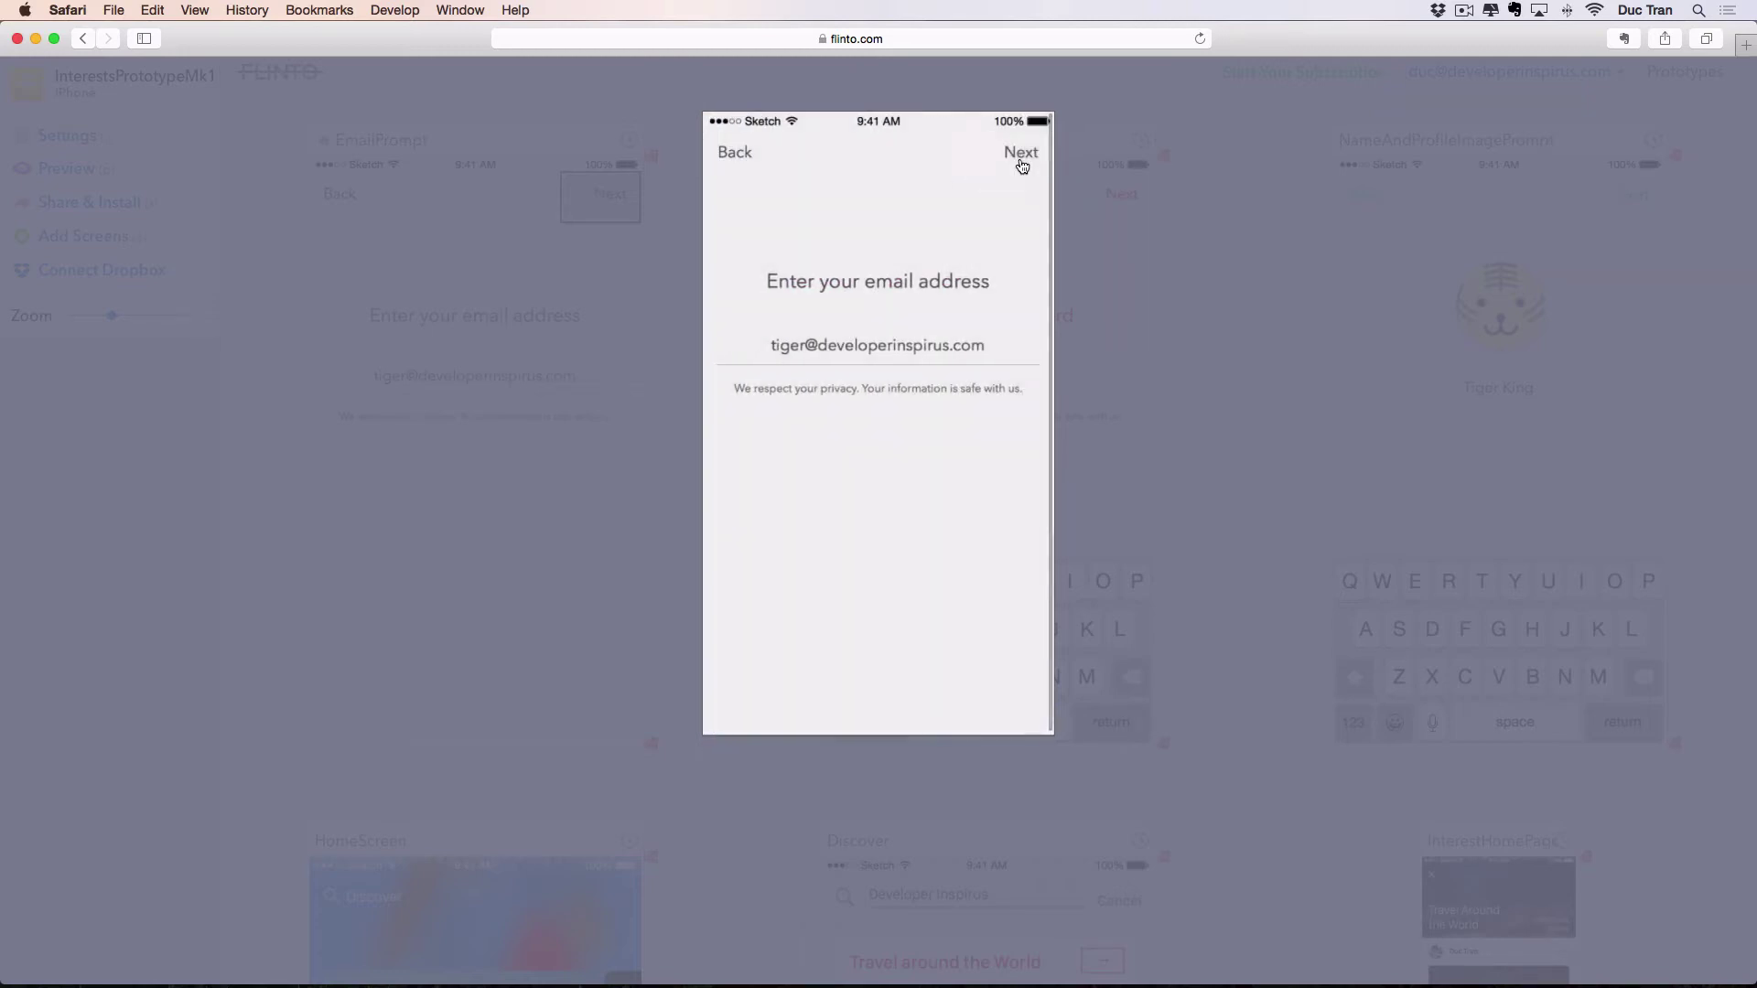
{"action": "left_click", "coordinate": [1022, 165]}
{"action": "left_click", "coordinate": [1199, 230]}
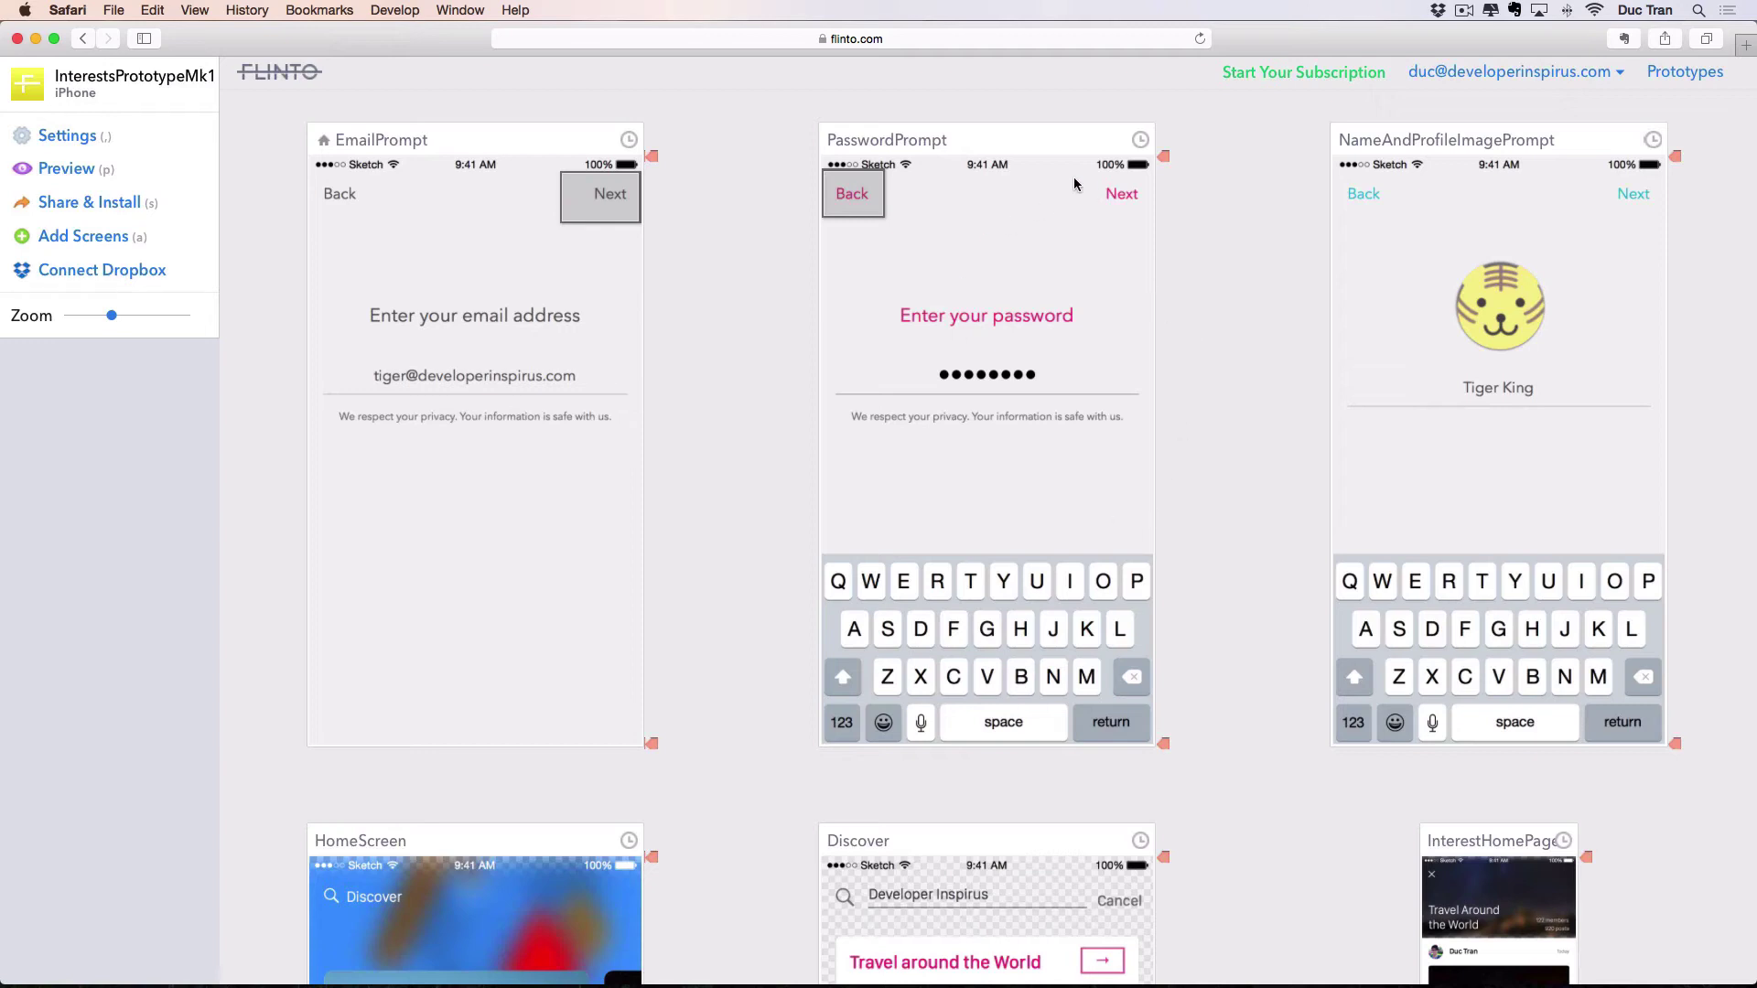
Link PasswordPrompt's Next button to NameAndProfileImagePrompt with a Push Left transition.
{"action": "mouse_move", "coordinate": [1072, 172]}
{"action": "left_mouse_down"}
{"action": "mouse_move", "coordinate": [1181, 247]}
{"action": "mouse_move", "coordinate": [1175, 223]}
{"action": "left_mouse_up"}
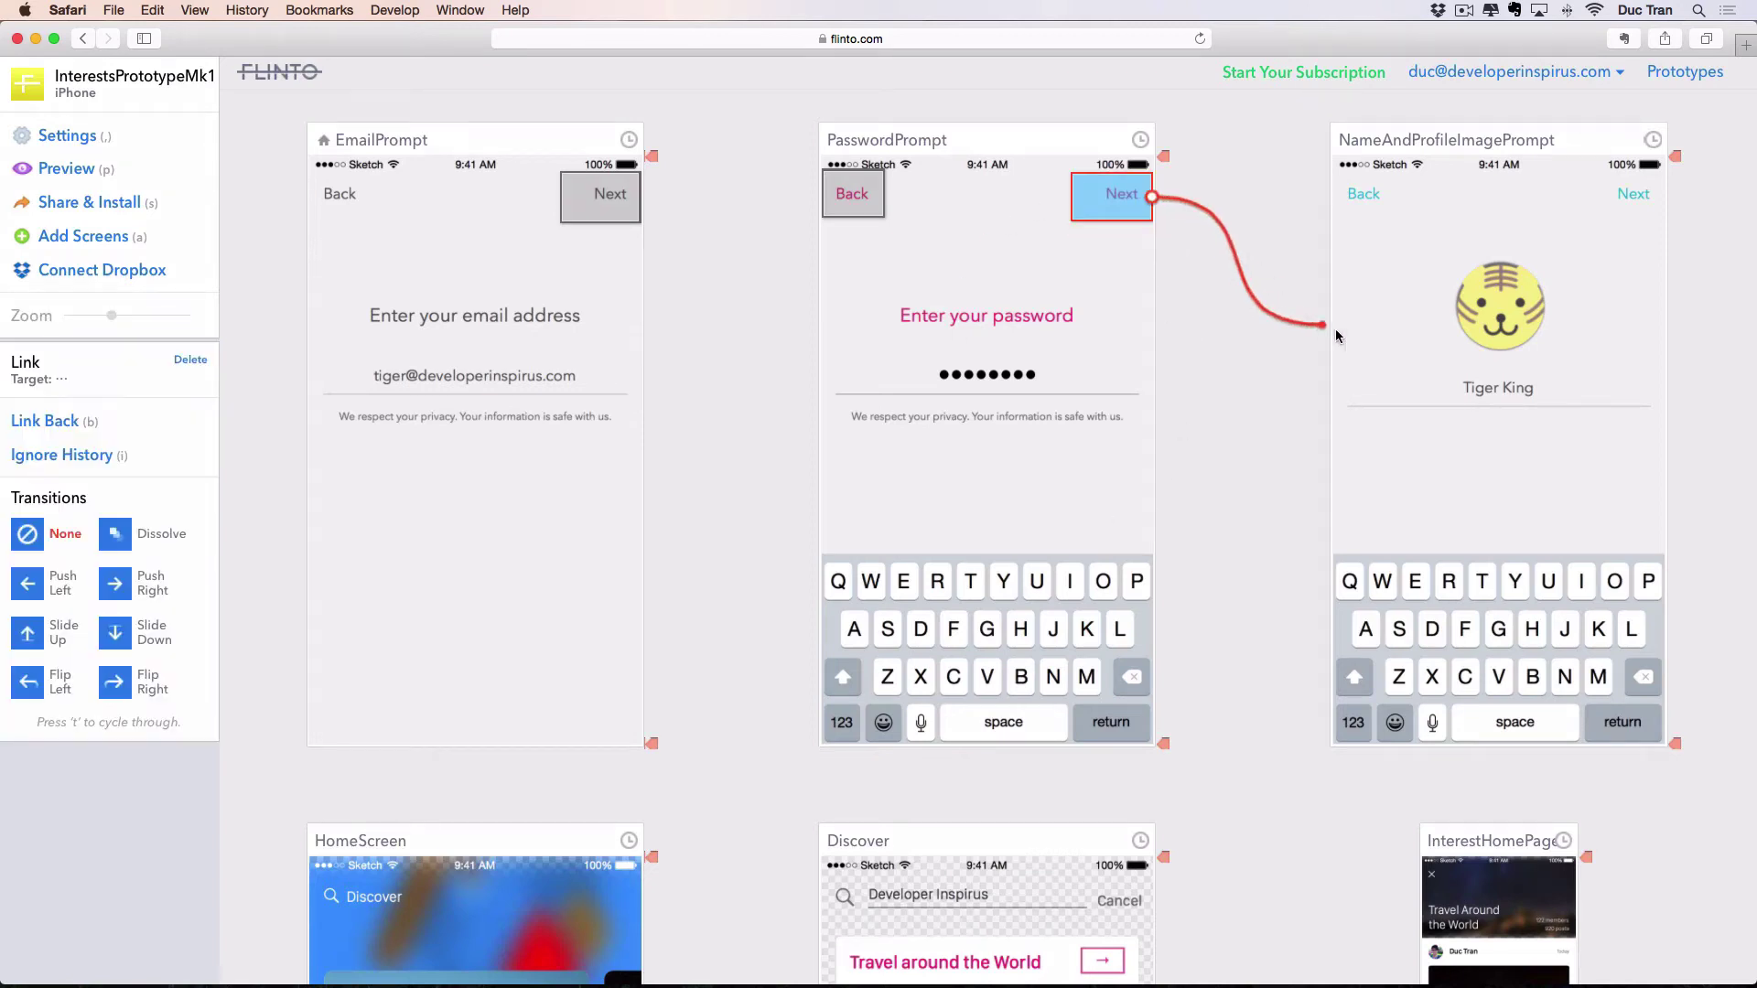
{"action": "left_click_drag", "start_coordinate": [1335, 336], "coordinate": [1372, 332]}
{"action": "left_click", "coordinate": [1170, 248]}
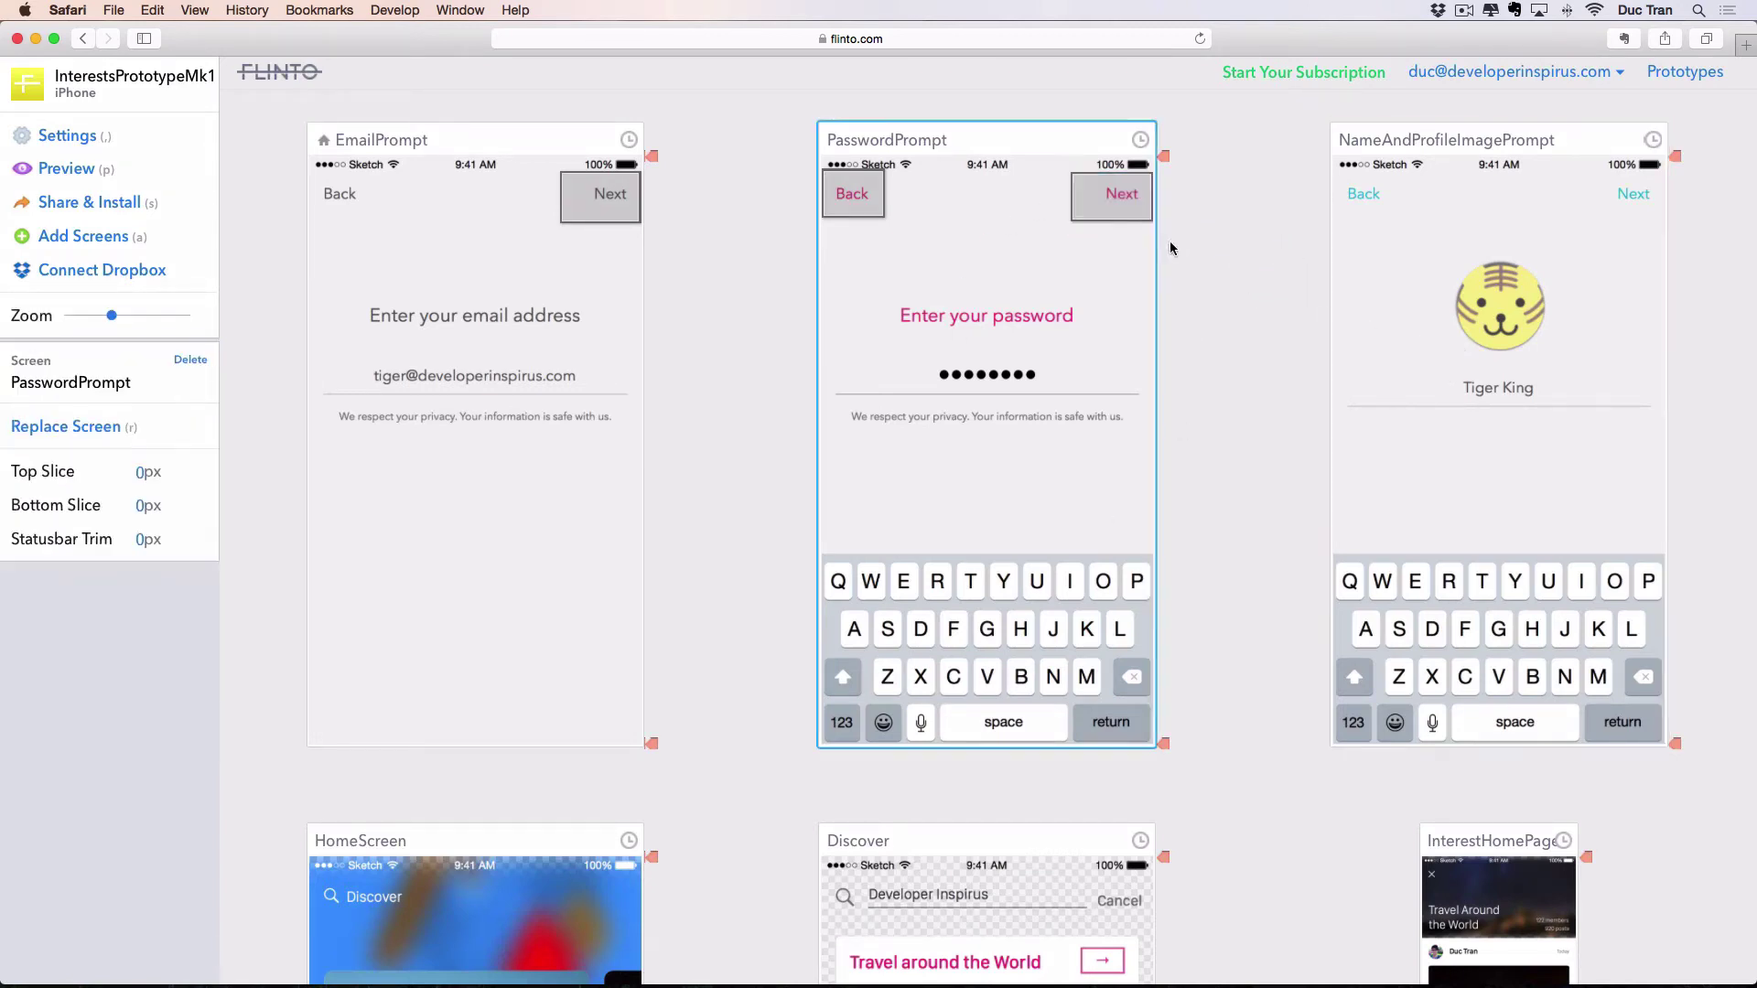
{"action": "left_click", "coordinate": [1110, 198]}
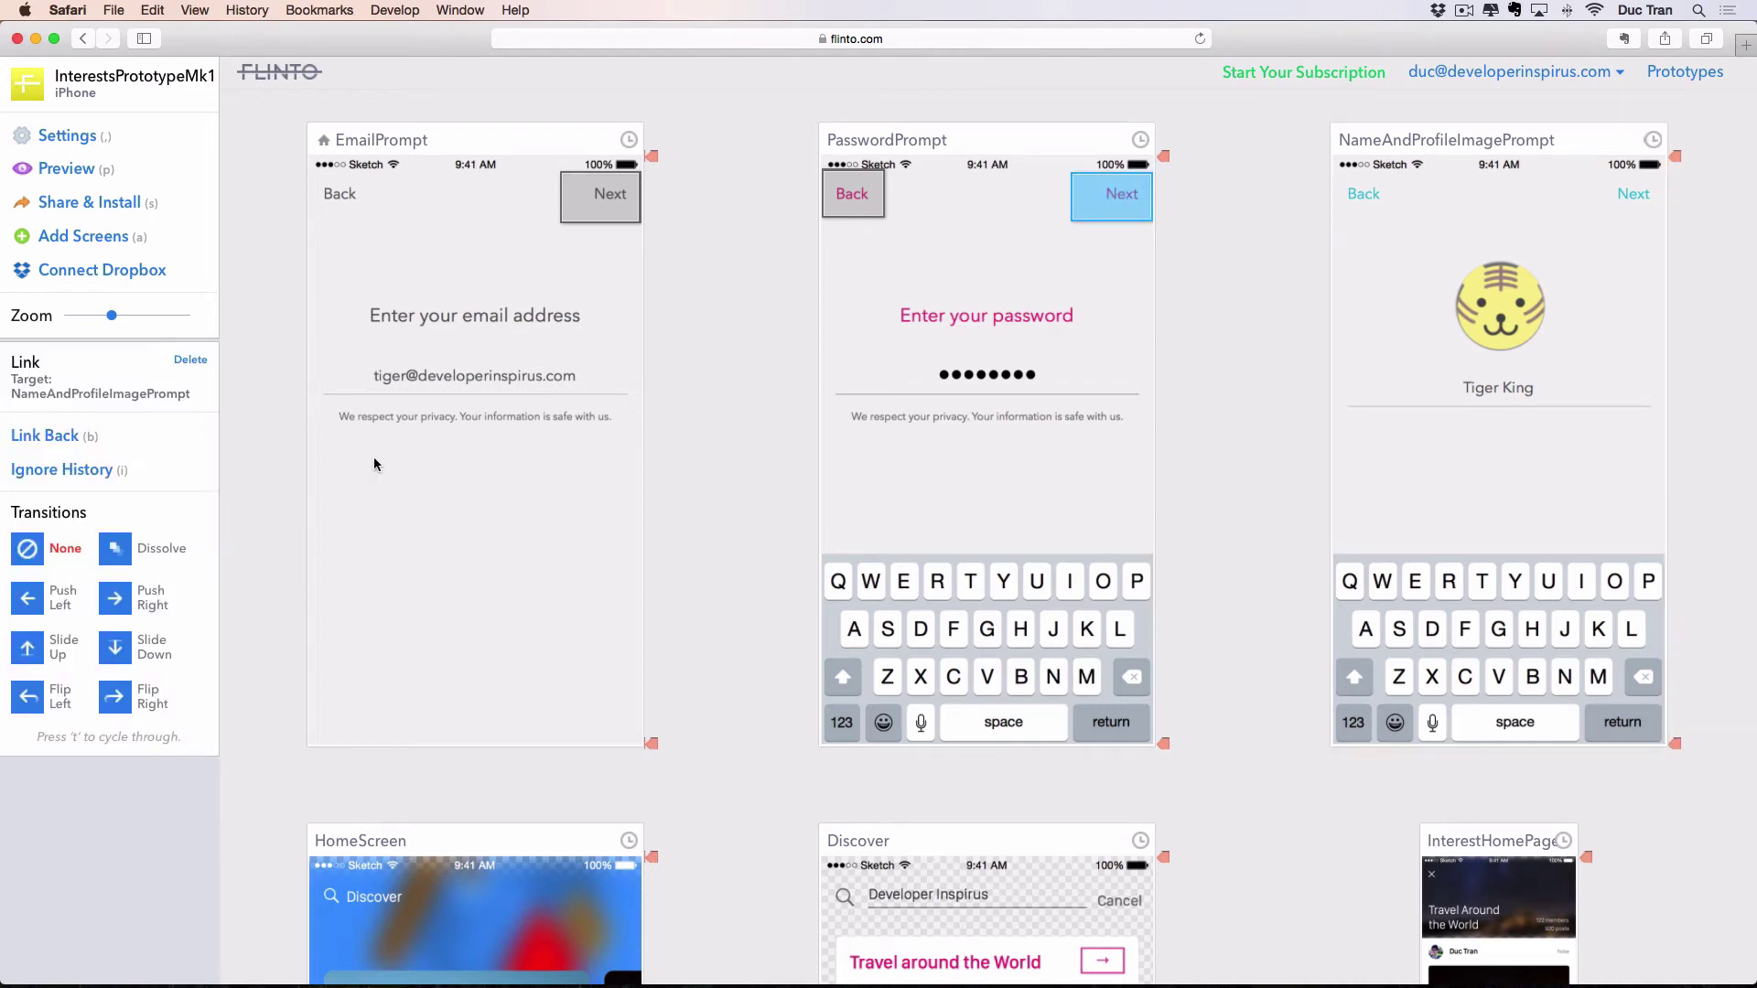
{"action": "left_click", "coordinate": [30, 601]}
{"action": "left_click", "coordinate": [1220, 276]}
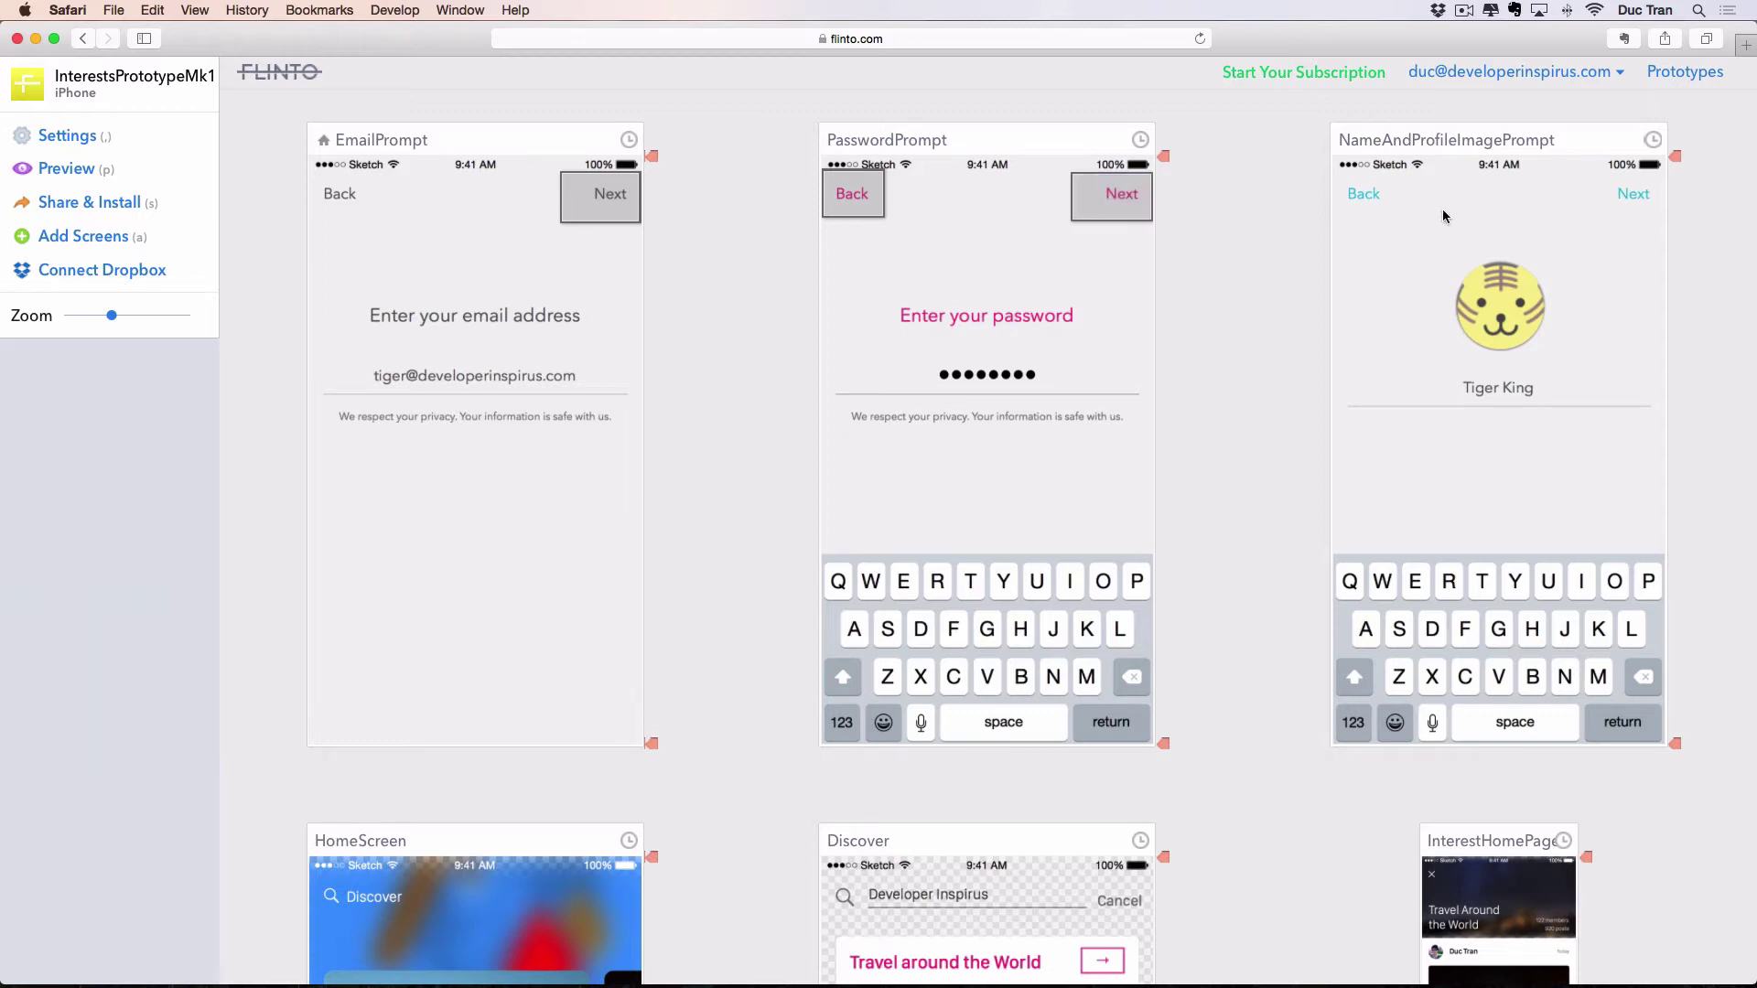
Link NameAndProfileImagePrompt's Back button to PasswordPrompt with a Push Right transition.
{"action": "left_click_drag", "start_coordinate": [1407, 221], "coordinate": [1333, 169]}
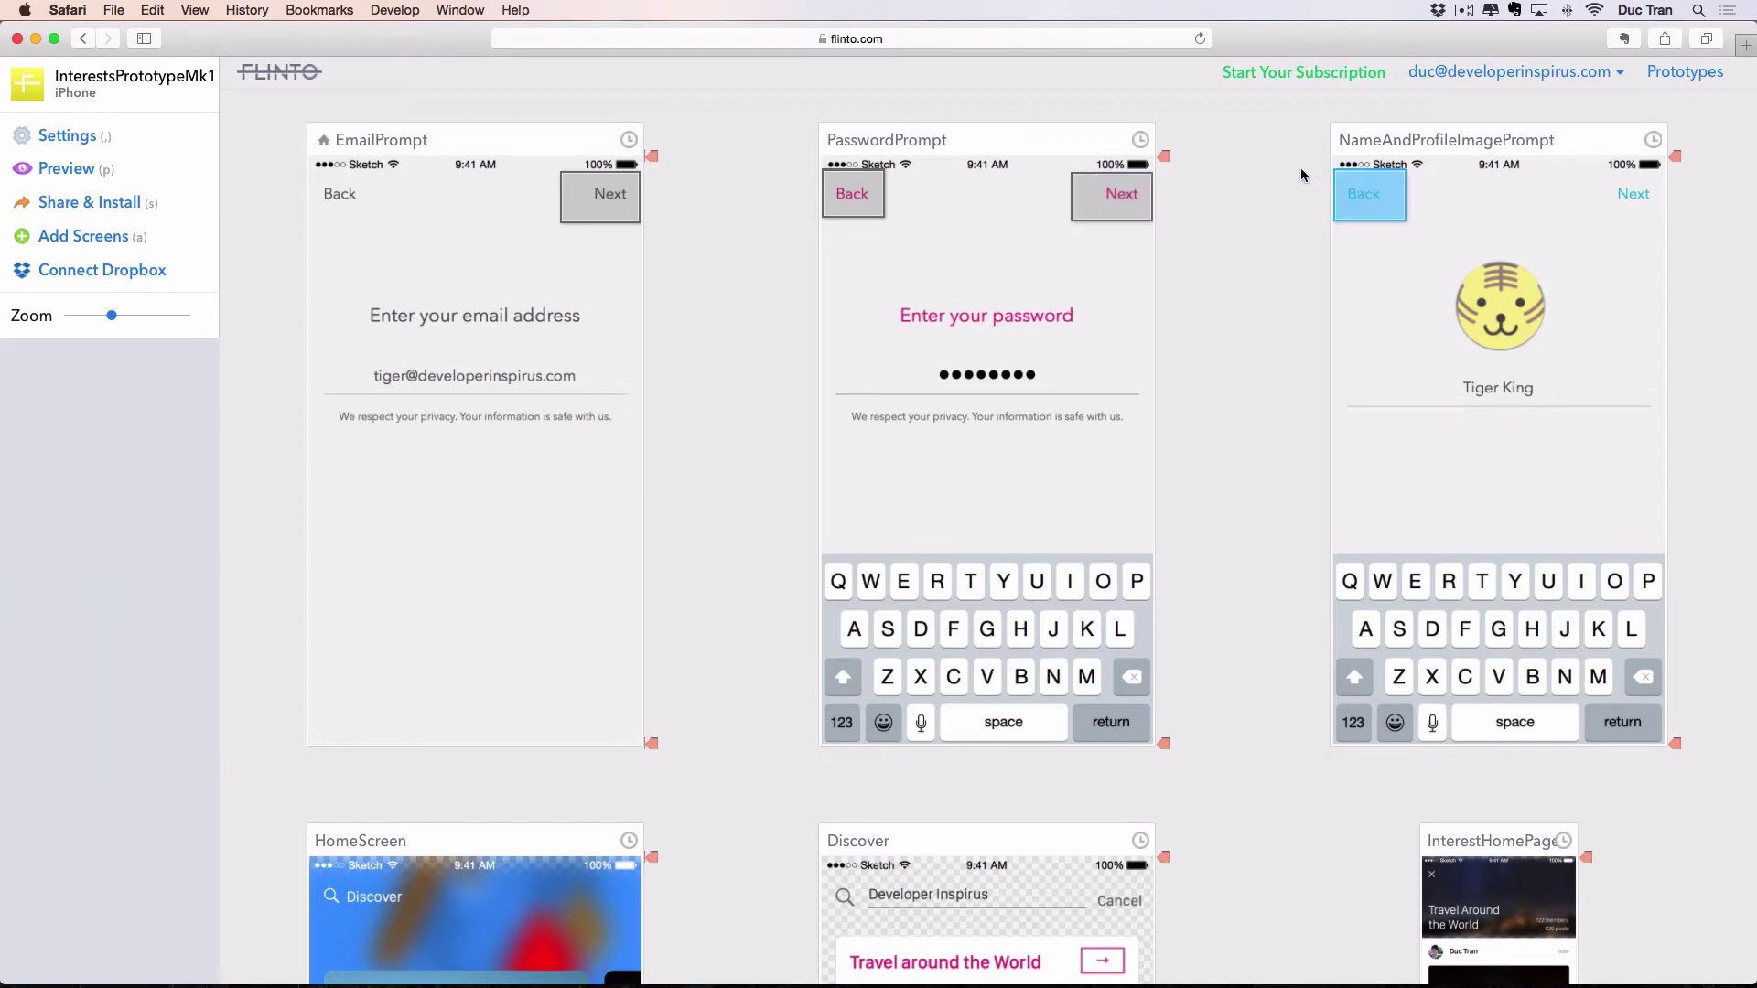
{"action": "left_click", "coordinate": [984, 423]}
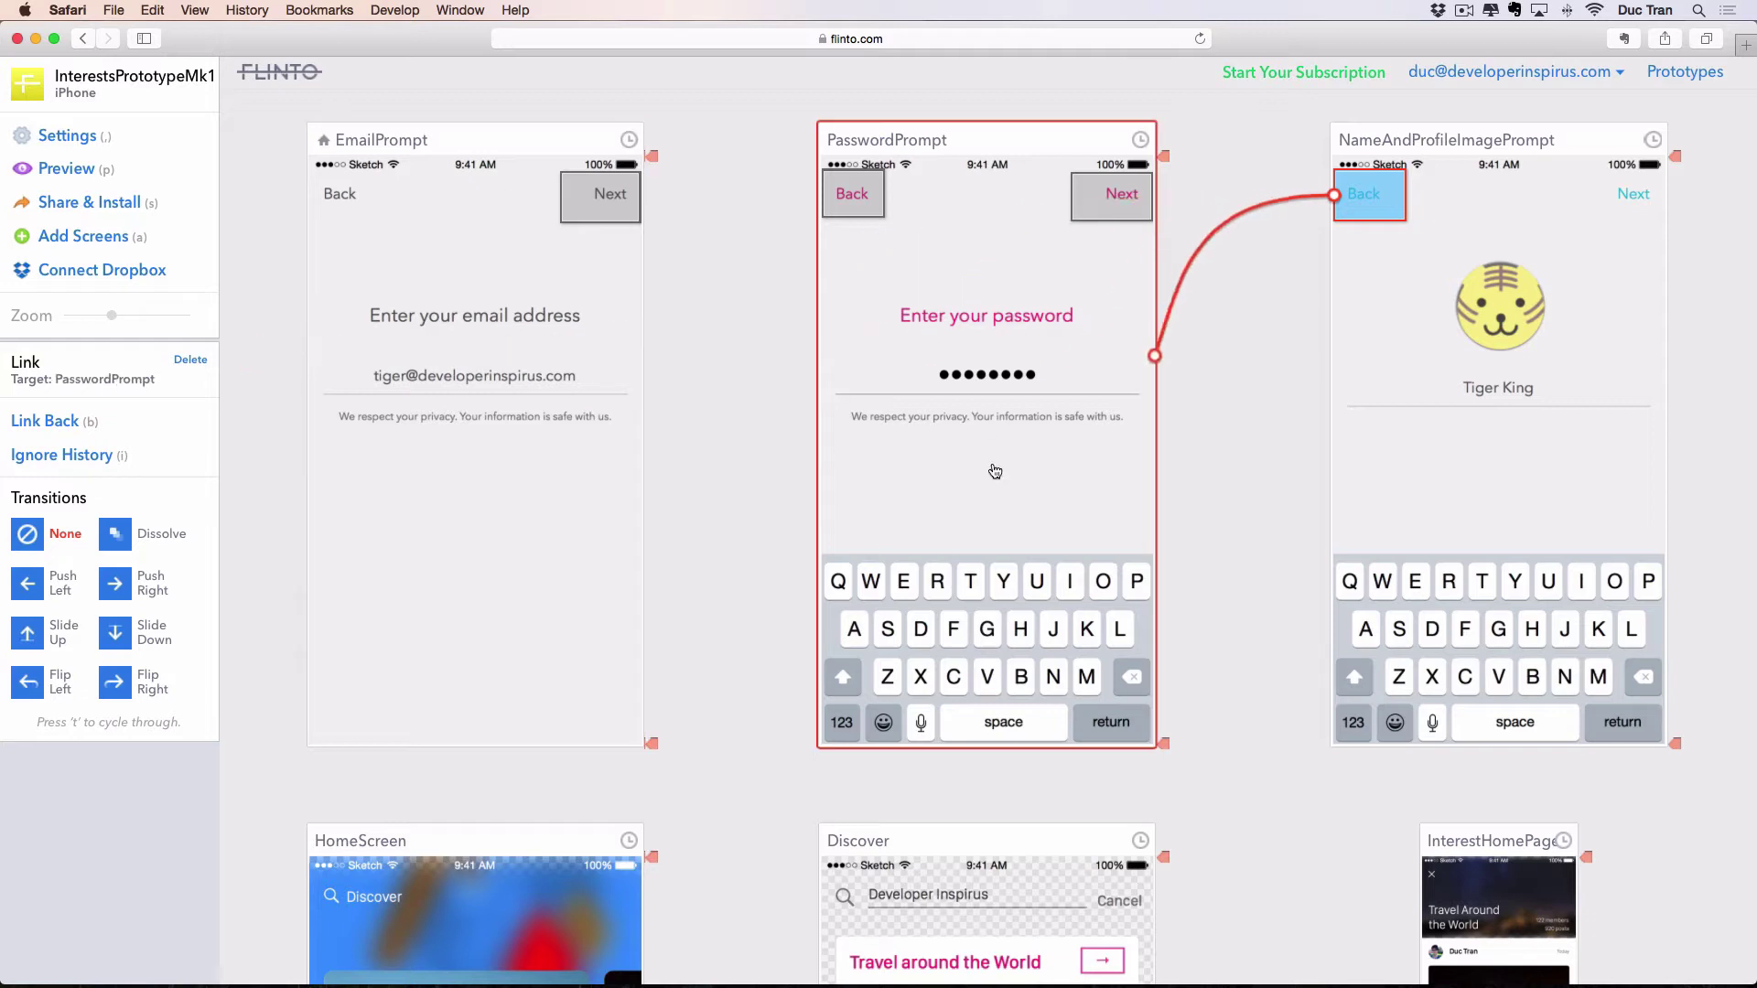
{"action": "left_click", "coordinate": [1266, 266]}
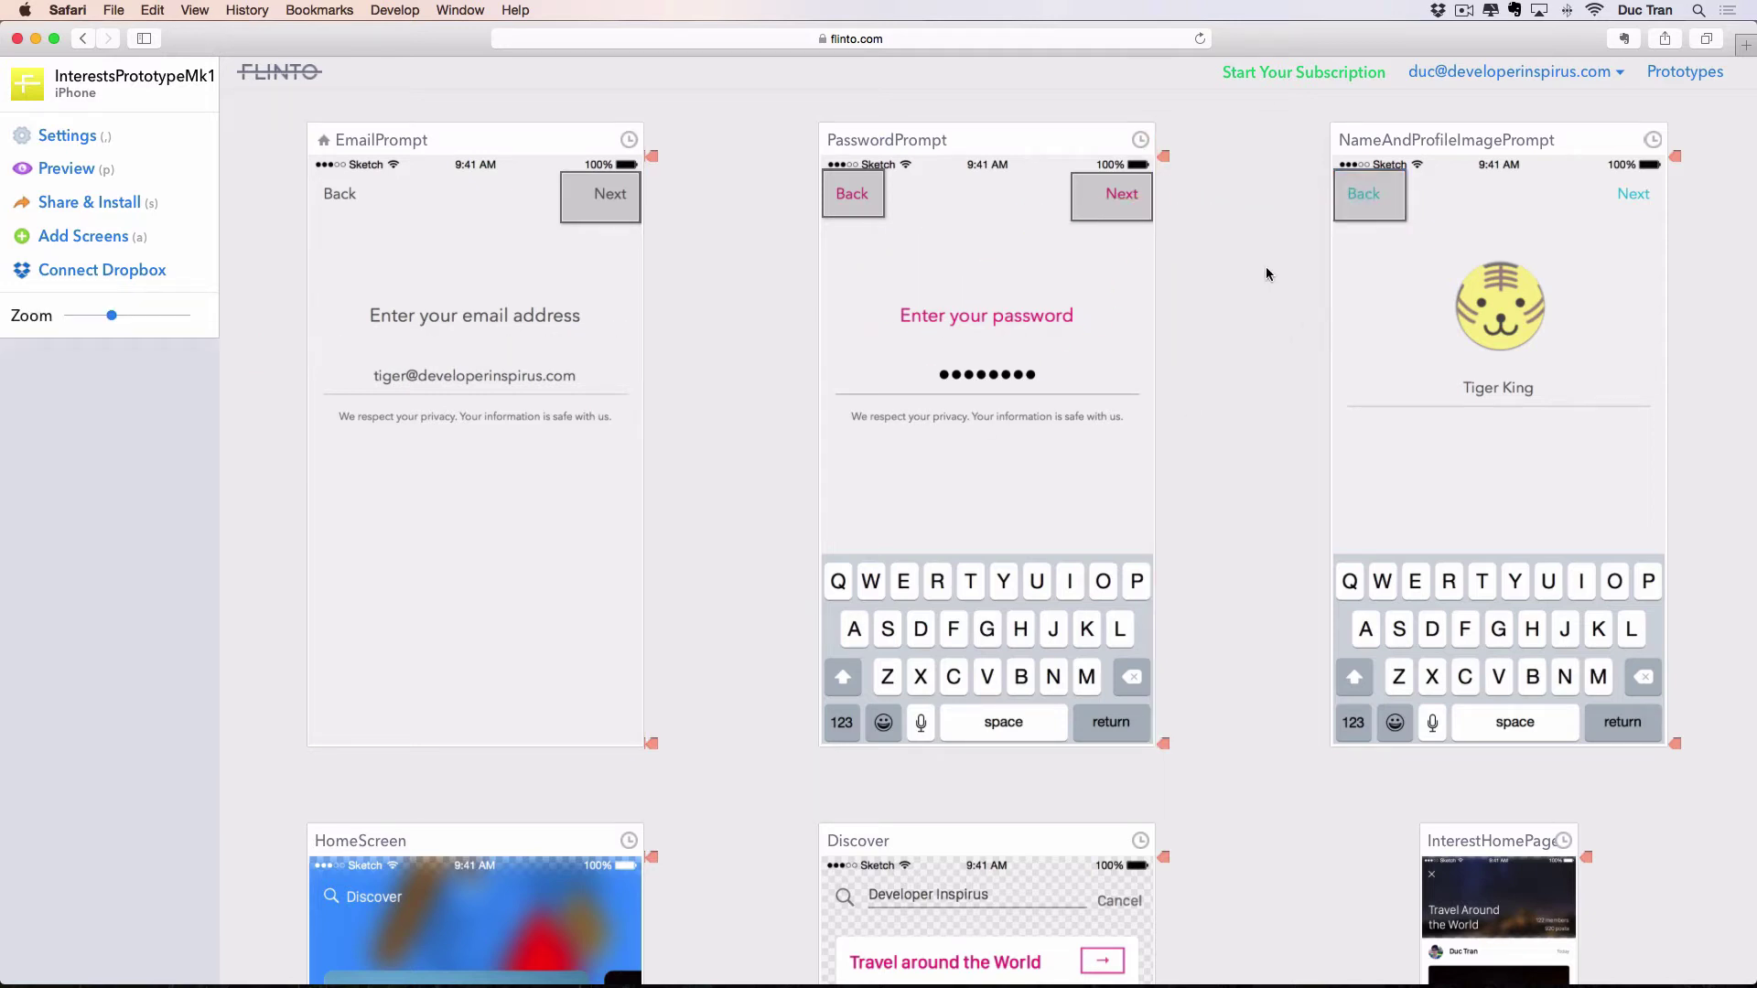
{"action": "left_click", "coordinate": [1369, 194]}
{"action": "key", "text": "t"}
{"action": "key", "text": "t"}
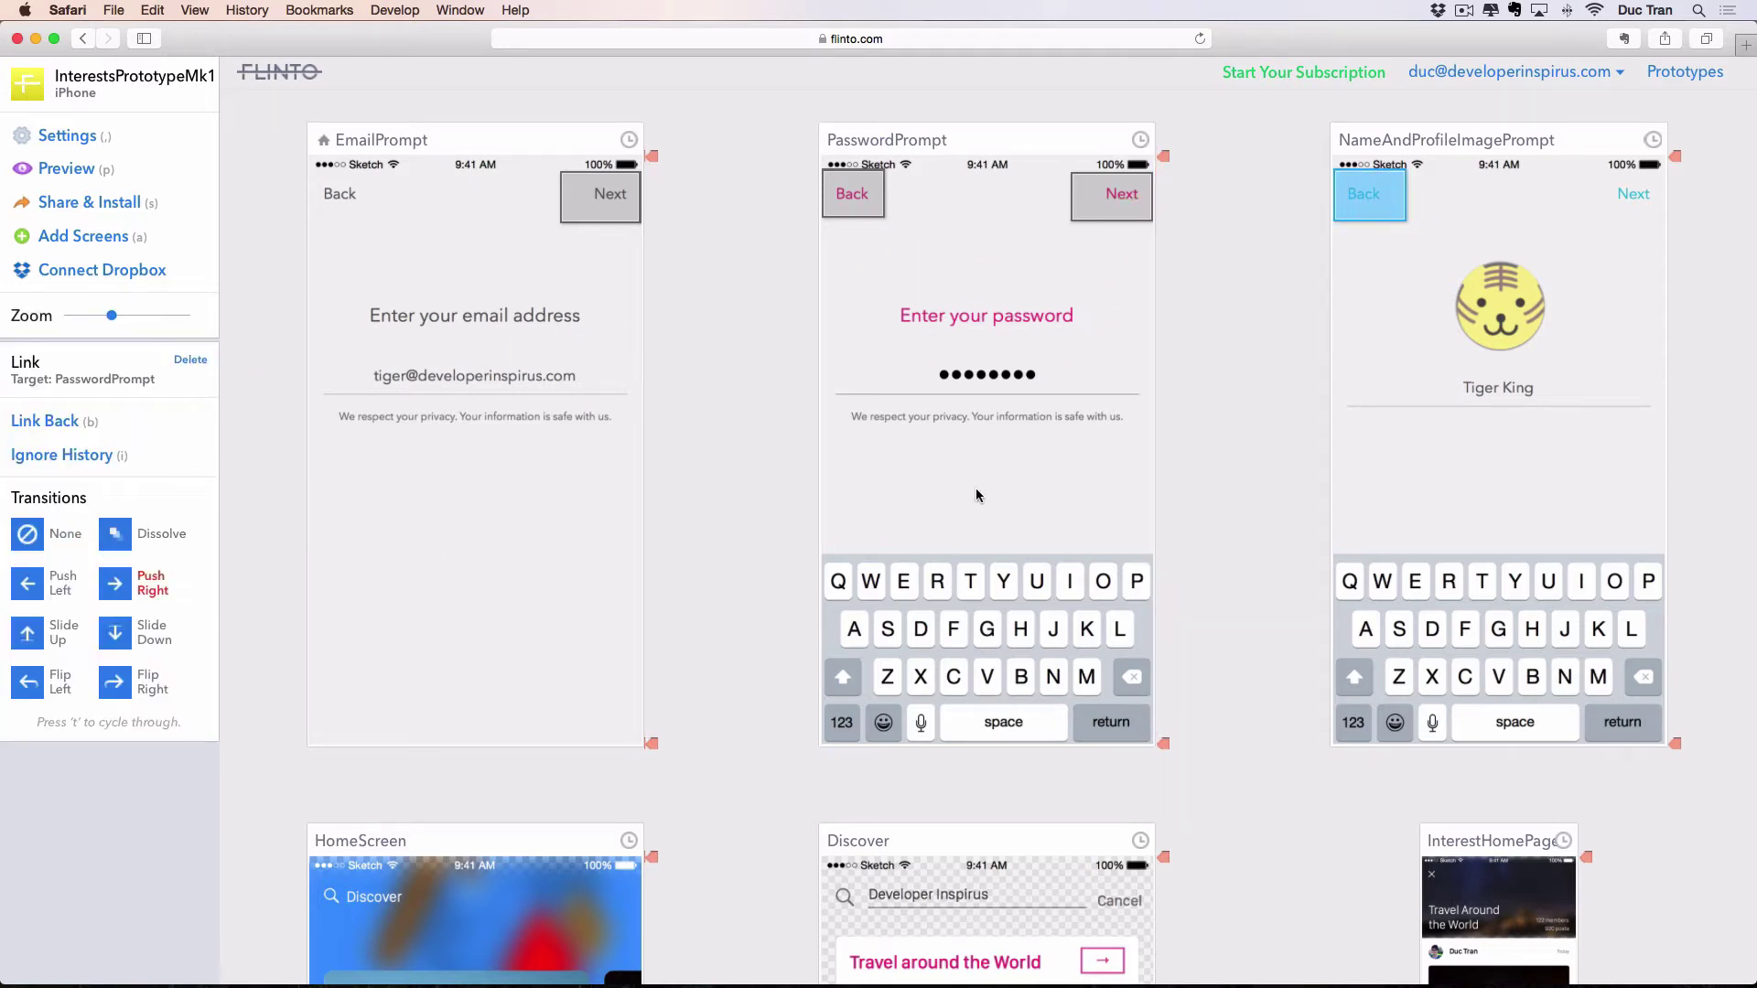
{"action": "left_click", "coordinate": [1269, 351]}
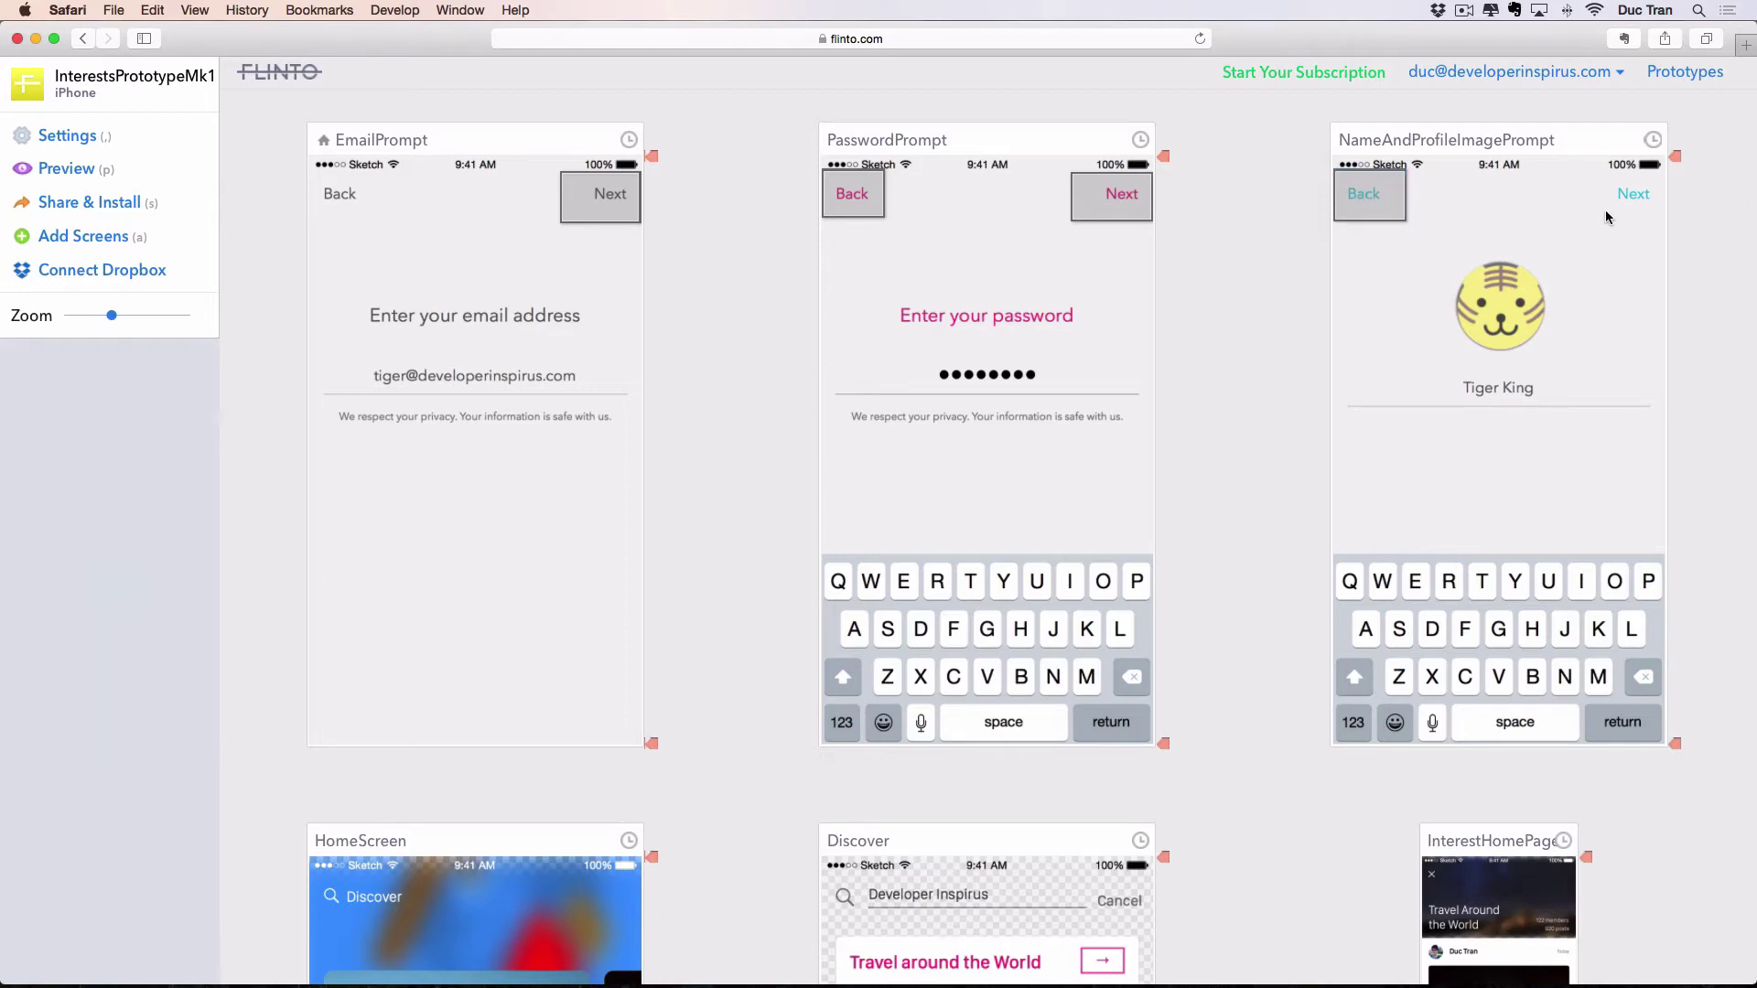
Link NameAndProfileImagePrompt's Next button to HomeScreen with a Dissolve transition.
{"action": "left_click_drag", "start_coordinate": [1581, 227], "coordinate": [586, 411]}
{"action": "scroll", "coordinate": [902, 469], "scroll_direction": "down", "scroll_amount": 10}
{"action": "scroll", "coordinate": [814, 462], "scroll_direction": "up", "scroll_amount": 4}
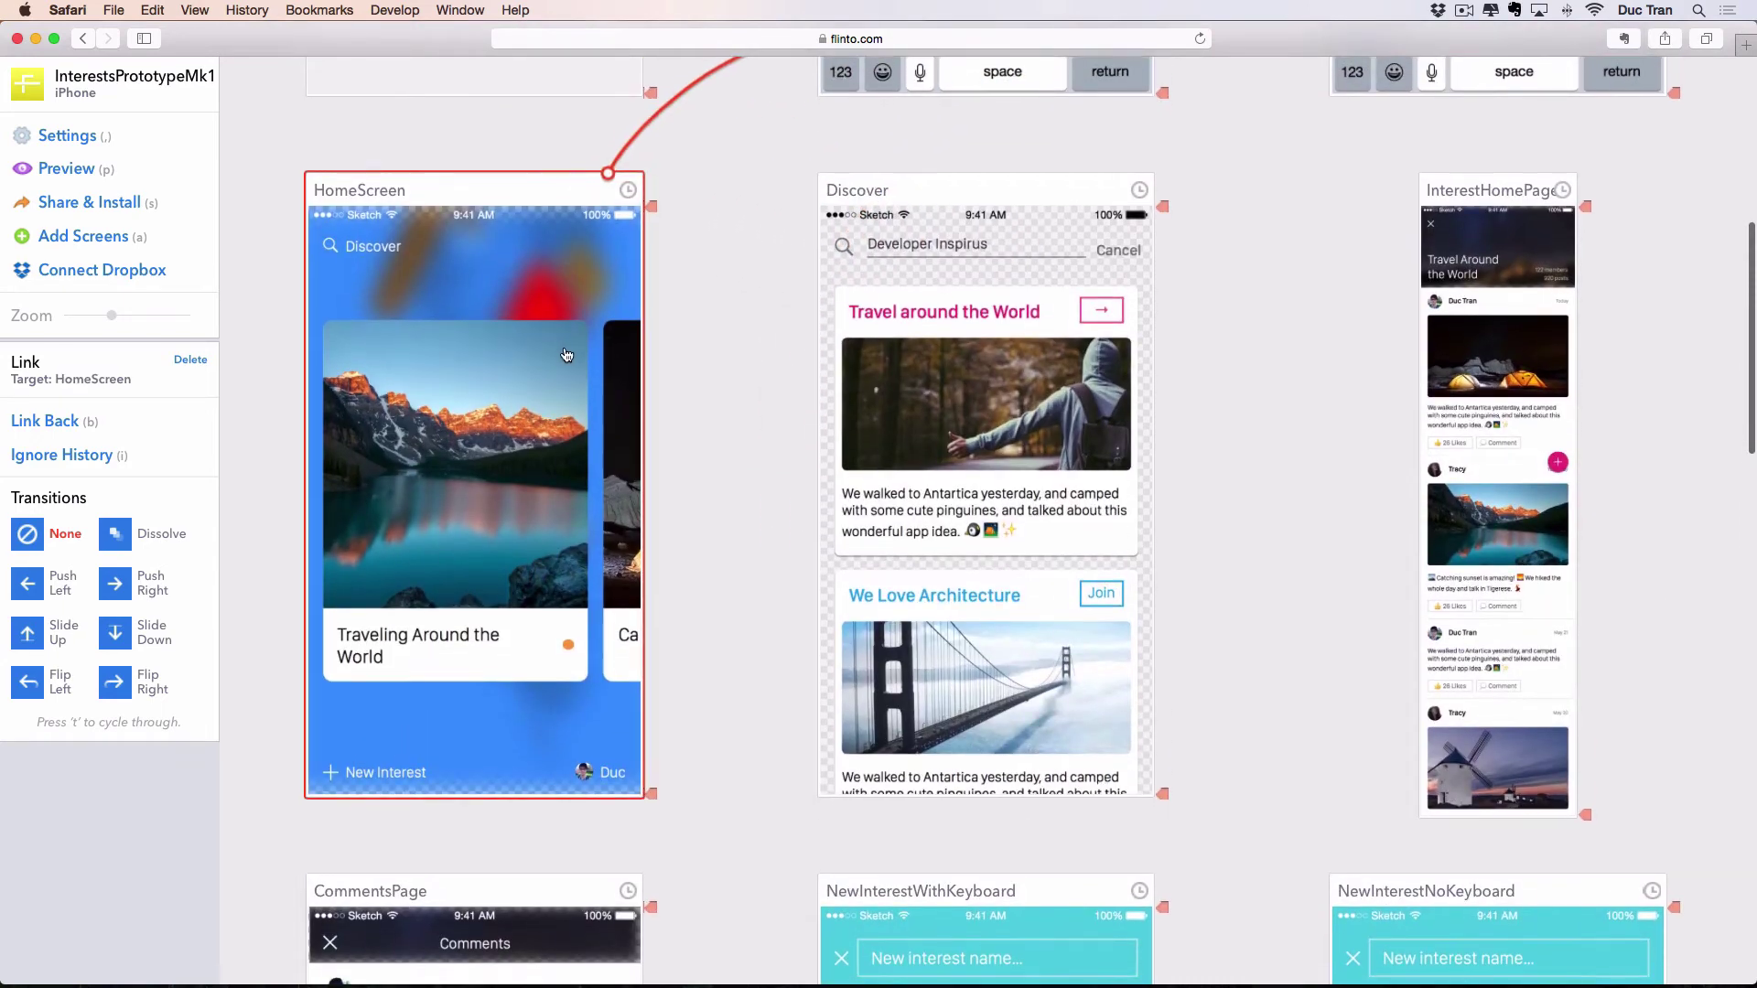
{"action": "scroll", "coordinate": [818, 381], "scroll_direction": "up", "scroll_amount": 10}
{"action": "scroll", "coordinate": [1474, 298], "scroll_direction": "down", "scroll_amount": 4}
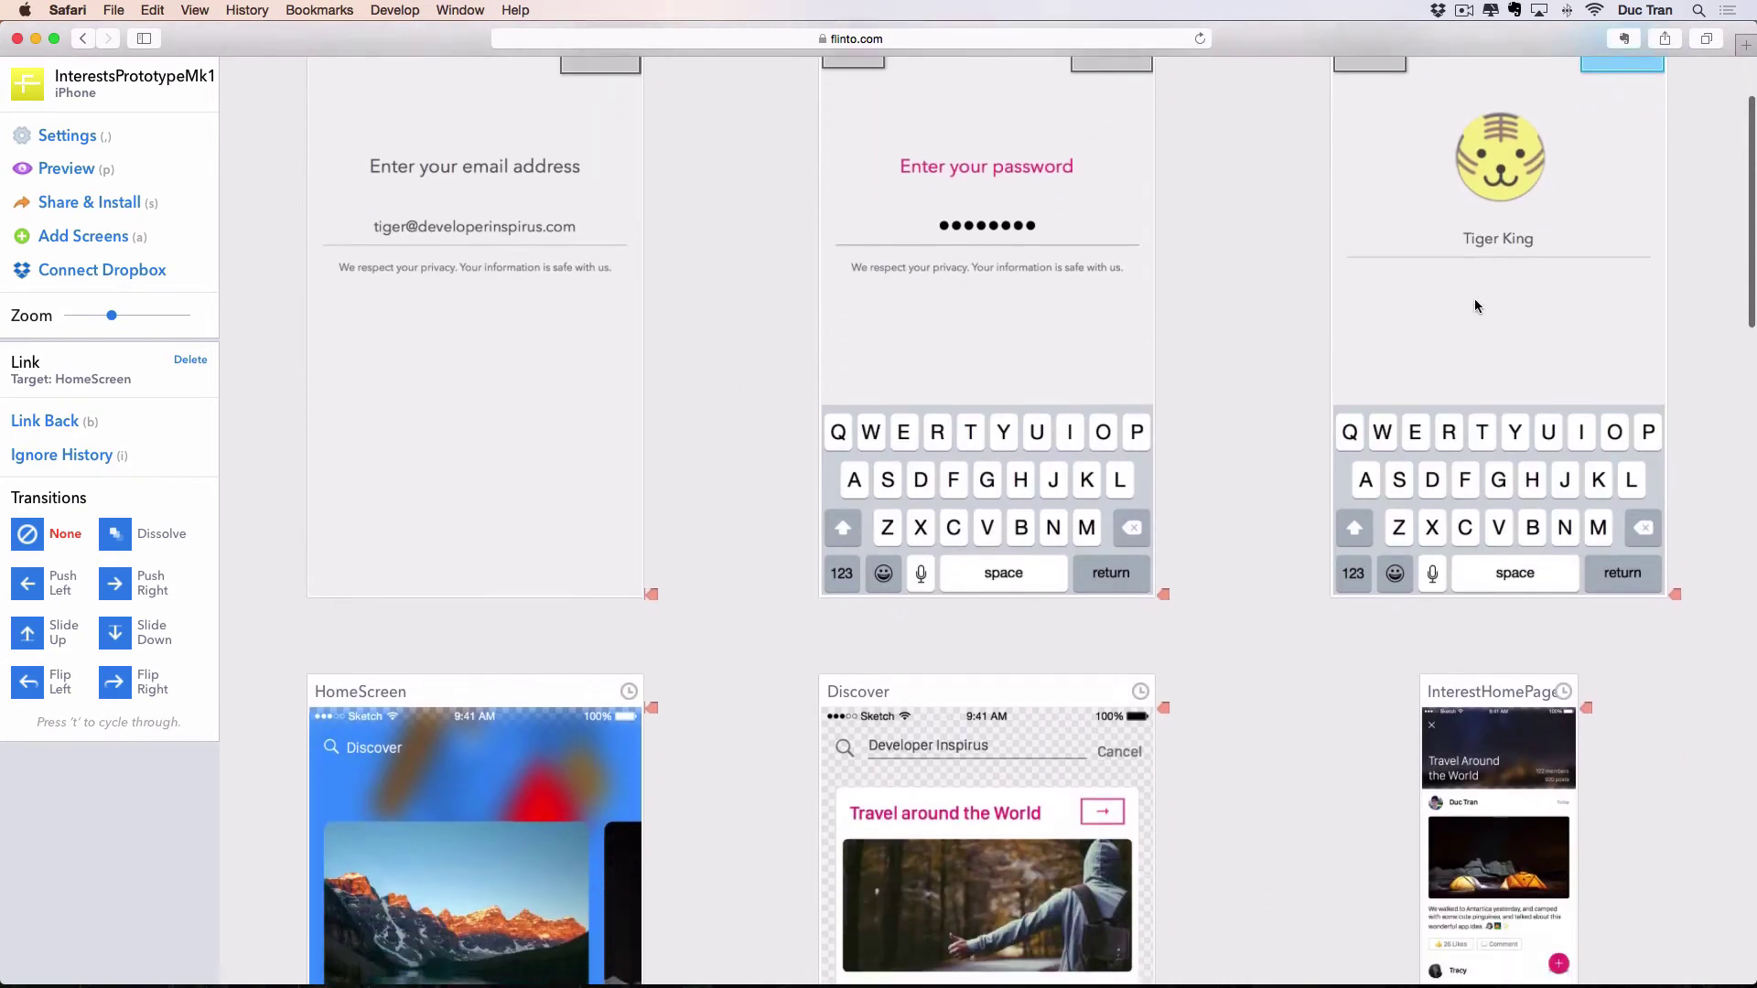
{"action": "scroll", "coordinate": [1468, 298], "scroll_direction": "up", "scroll_amount": 4}
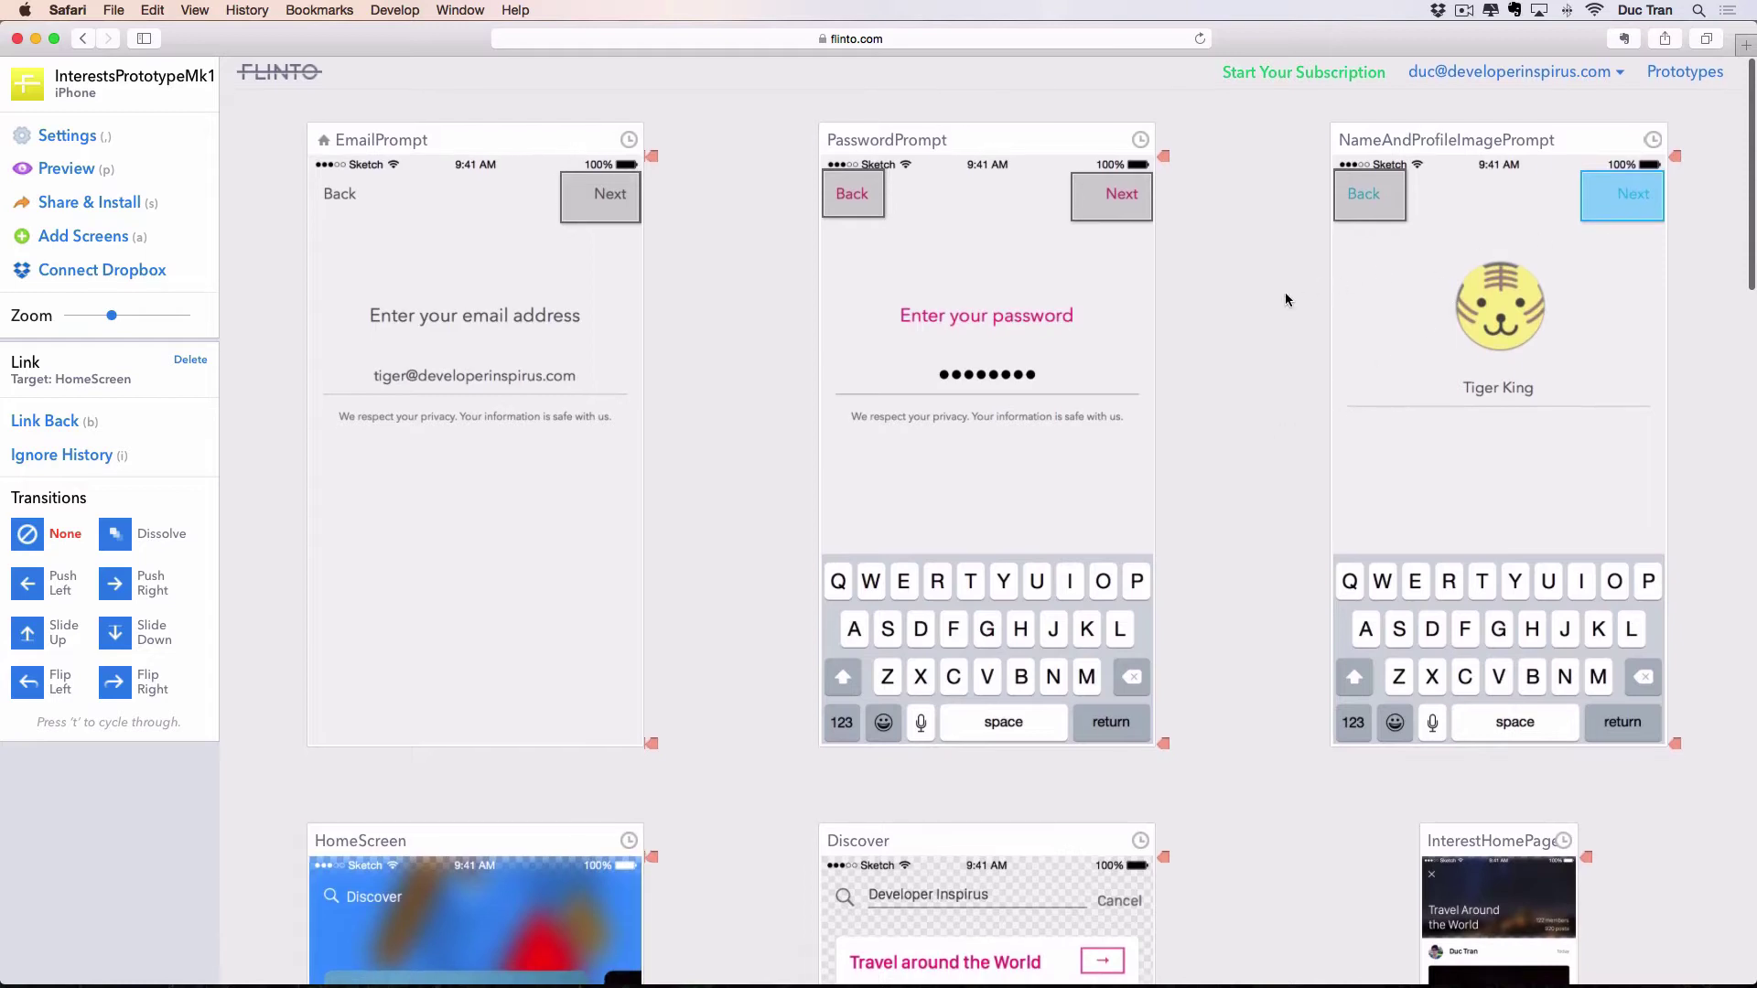
{"action": "left_click", "coordinate": [1282, 294]}
{"action": "left_click", "coordinate": [1610, 219]}
{"action": "left_click", "coordinate": [144, 543]}
Deselect the link and scroll down to the HomeScreen, Discover and InterestHomePage row.
{"action": "scroll", "coordinate": [466, 568], "scroll_direction": "down", "scroll_amount": 8}
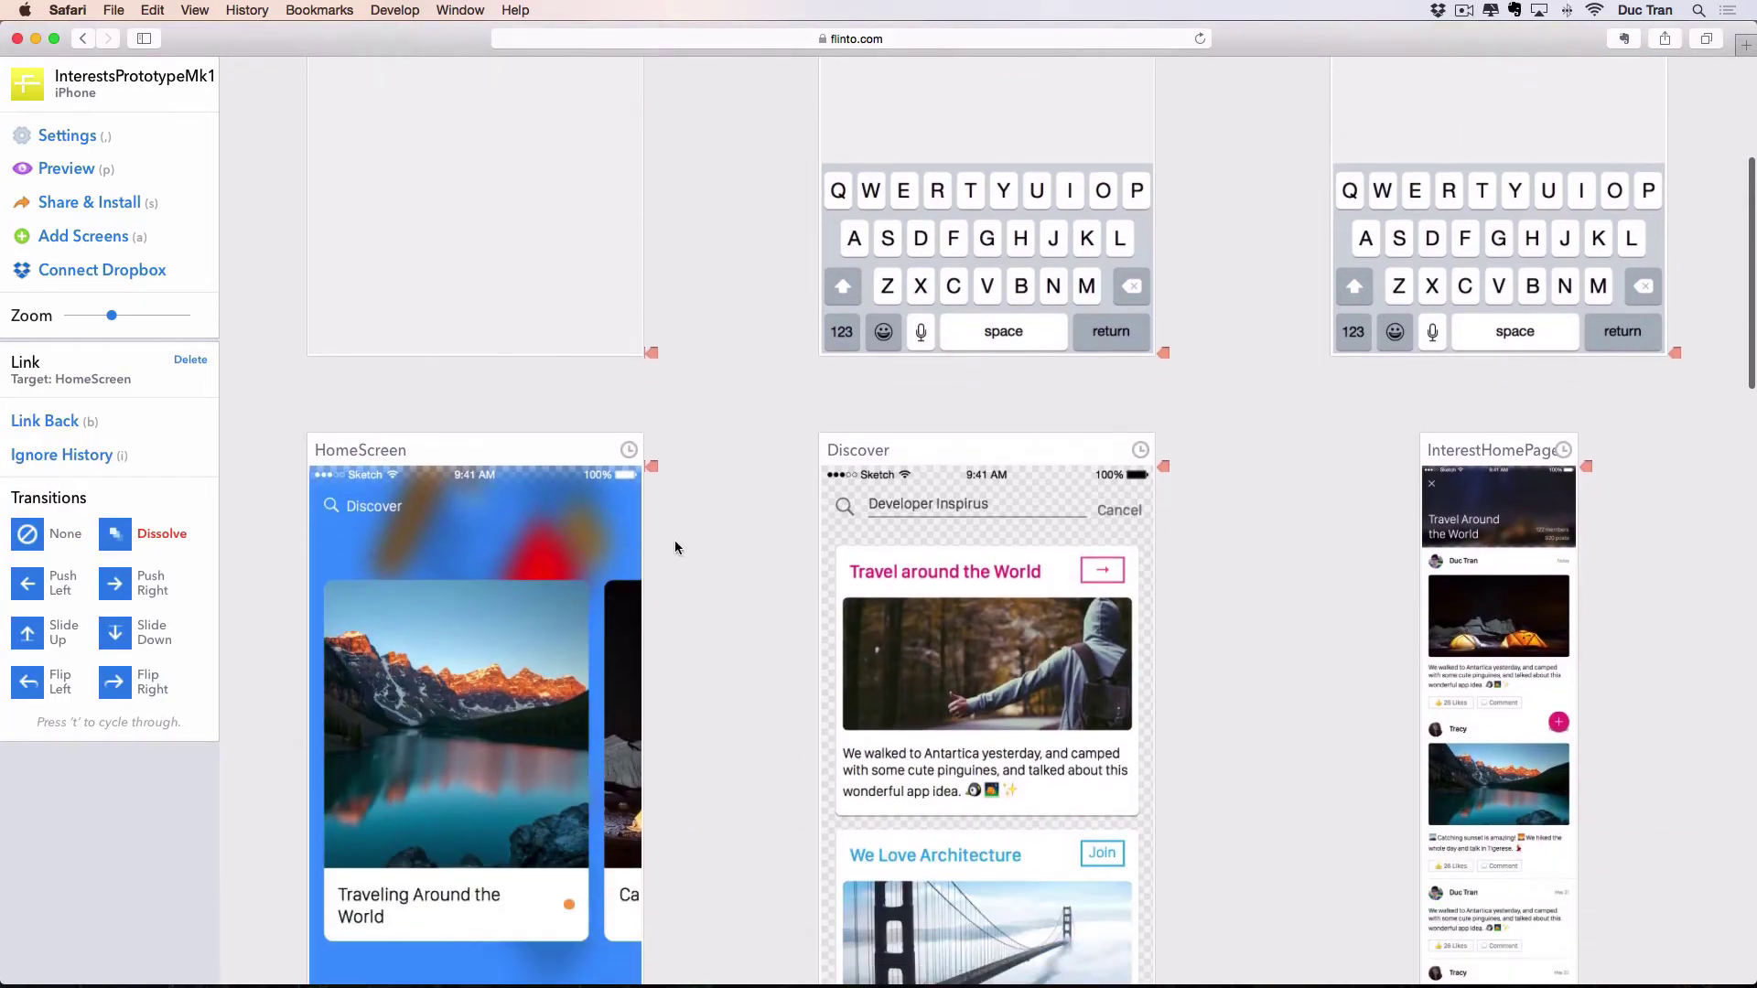
{"action": "left_click", "coordinate": [705, 540]}
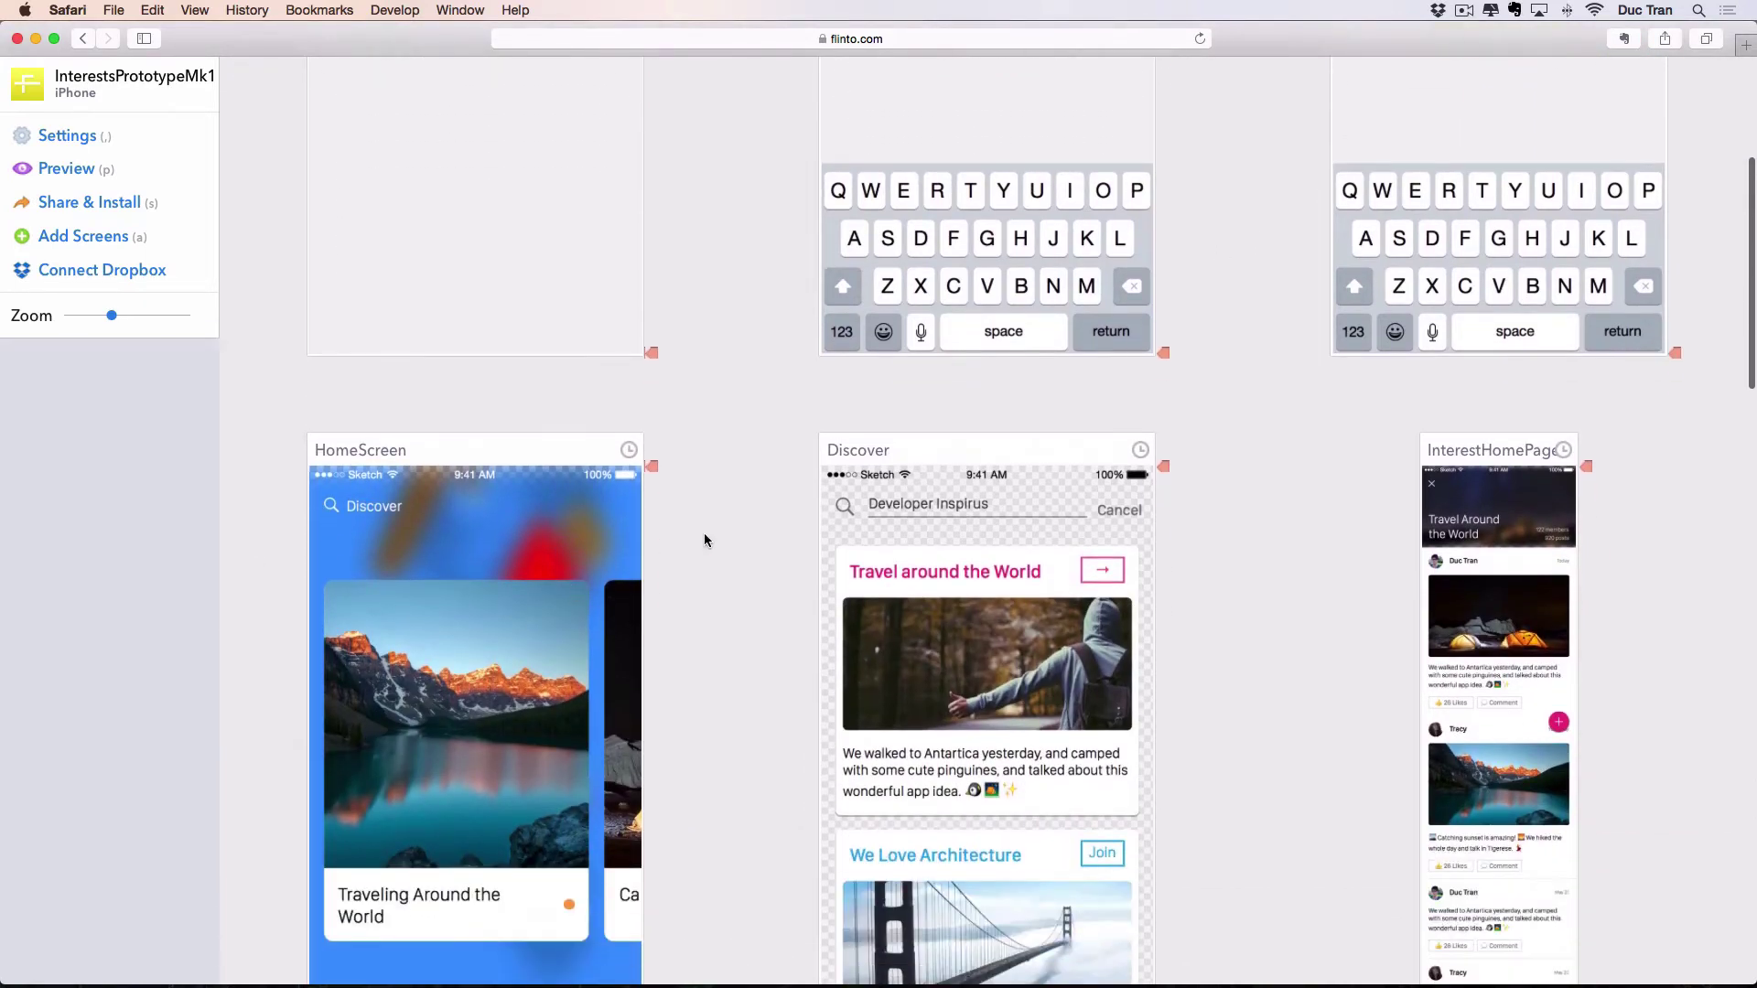
{"action": "scroll", "coordinate": [712, 535], "scroll_direction": "down", "scroll_amount": 8}
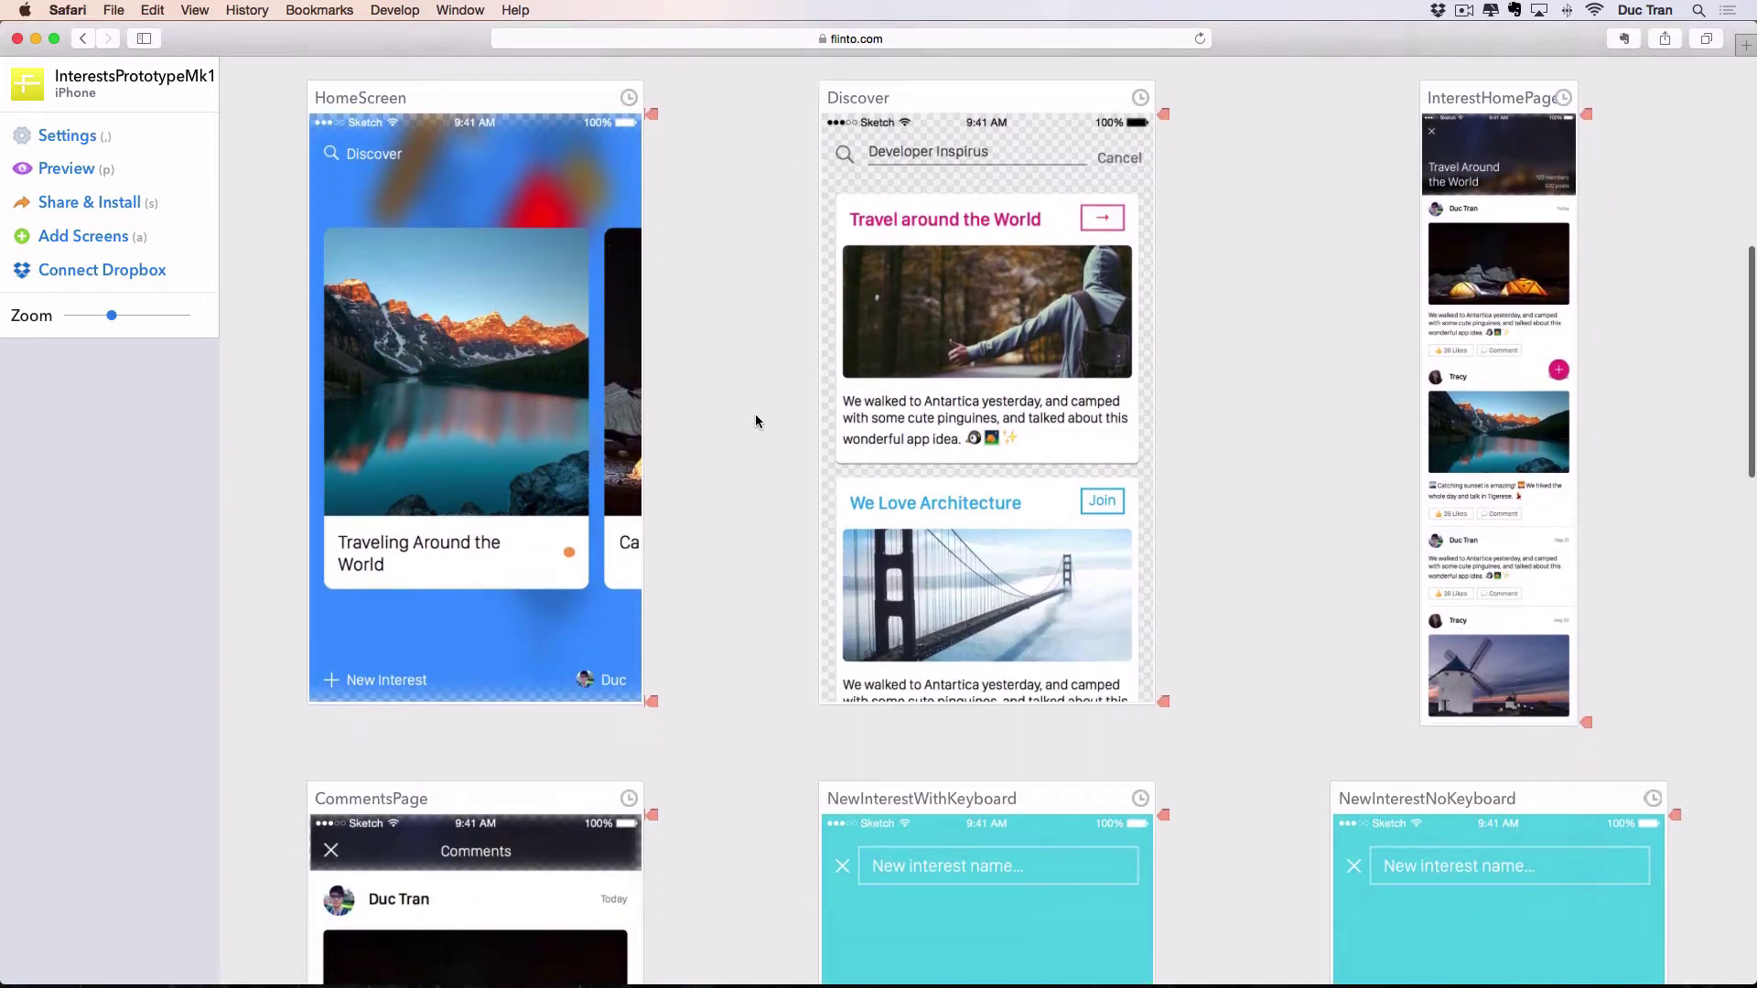
{"action": "scroll", "coordinate": [752, 430], "scroll_direction": "up", "scroll_amount": 1}
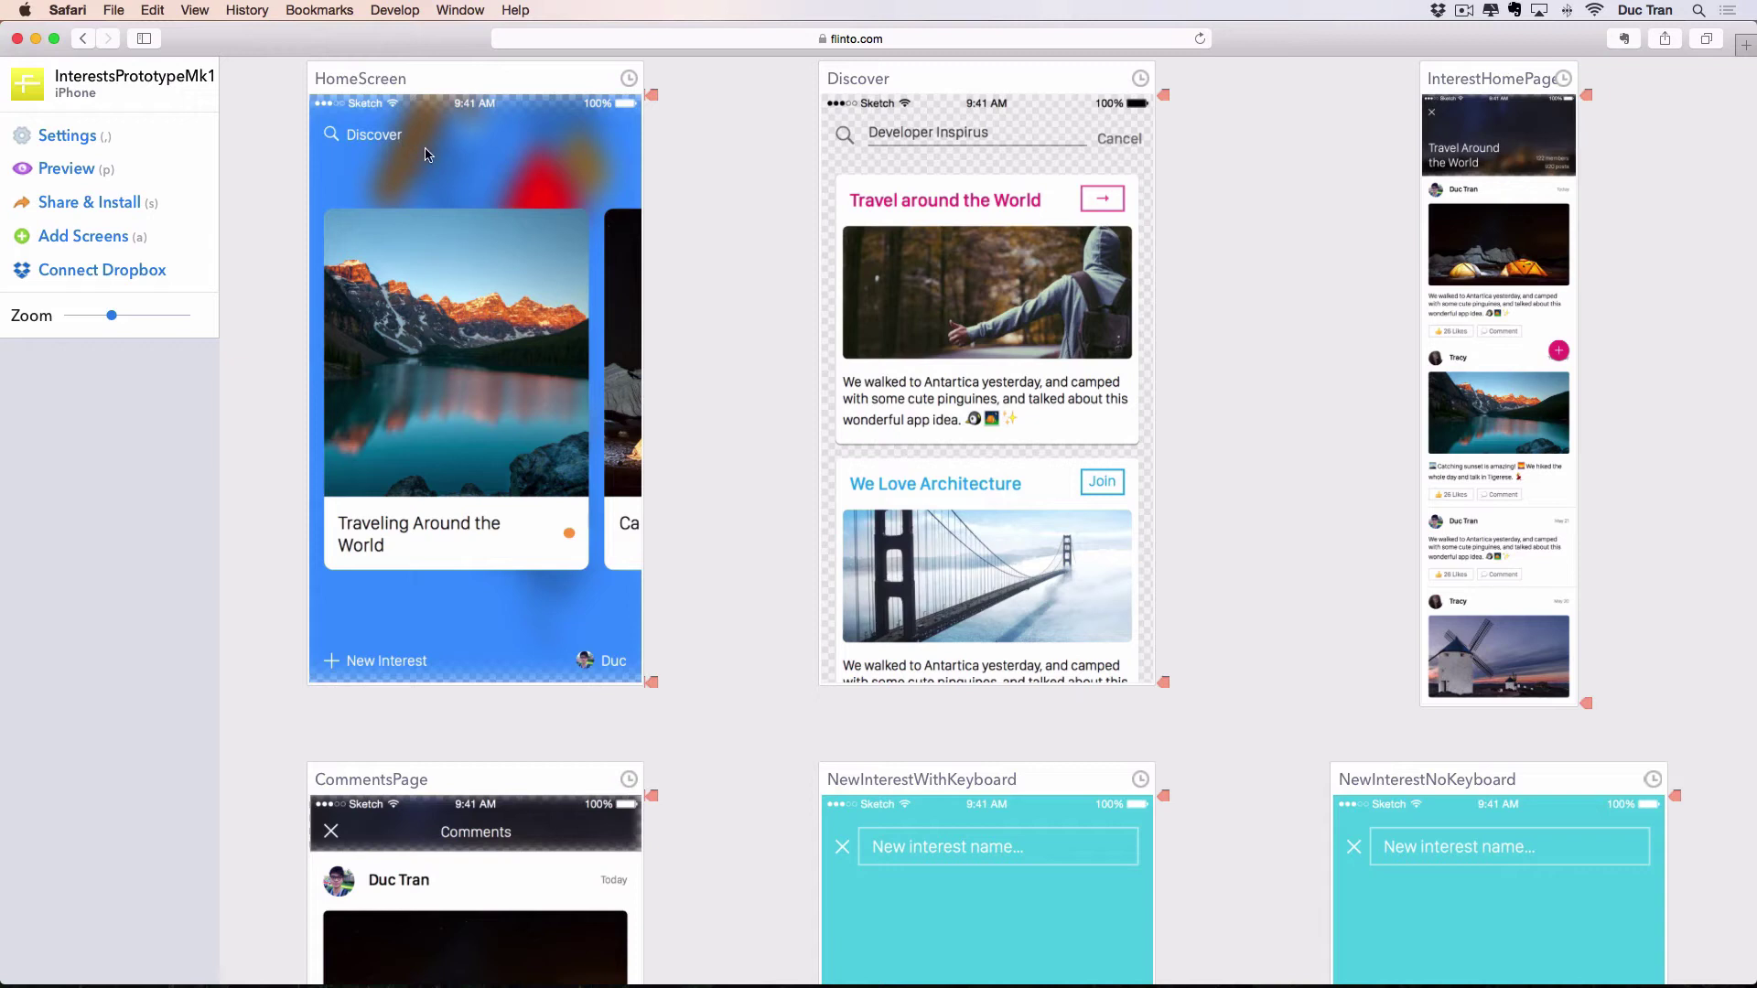
Link HomeScreen's Discover search bar to the Discover screen with a Push Right transition.
{"action": "mouse_move", "coordinate": [423, 148]}
{"action": "left_mouse_down"}
{"action": "mouse_move", "coordinate": [311, 114]}
{"action": "mouse_move", "coordinate": [737, 164]}
{"action": "mouse_move", "coordinate": [723, 174]}
{"action": "left_mouse_up"}
{"action": "left_click_drag", "start_coordinate": [410, 163], "coordinate": [311, 114]}
{"action": "mouse_move", "coordinate": [411, 134]}
{"action": "left_mouse_down"}
{"action": "mouse_move", "coordinate": [549, 156]}
{"action": "mouse_move", "coordinate": [876, 274]}
{"action": "mouse_move", "coordinate": [912, 256]}
{"action": "mouse_move", "coordinate": [929, 332]}
{"action": "mouse_move", "coordinate": [965, 282]}
{"action": "left_mouse_up"}
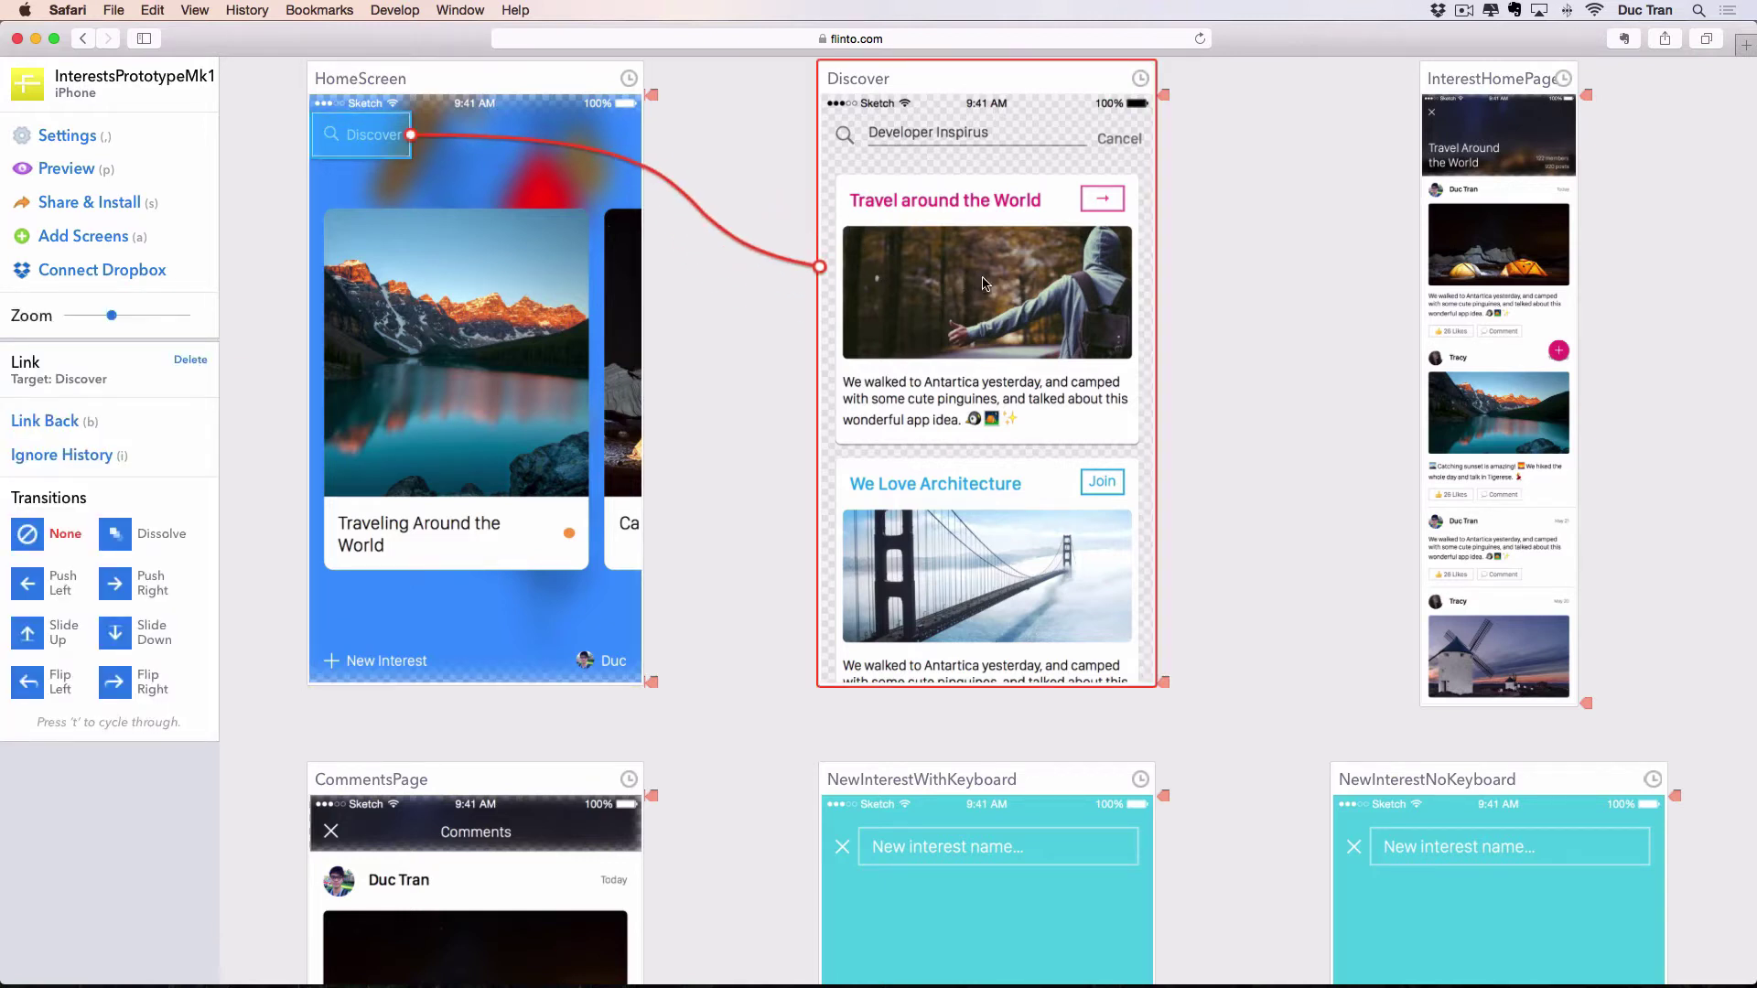
{"action": "left_click", "coordinate": [677, 202]}
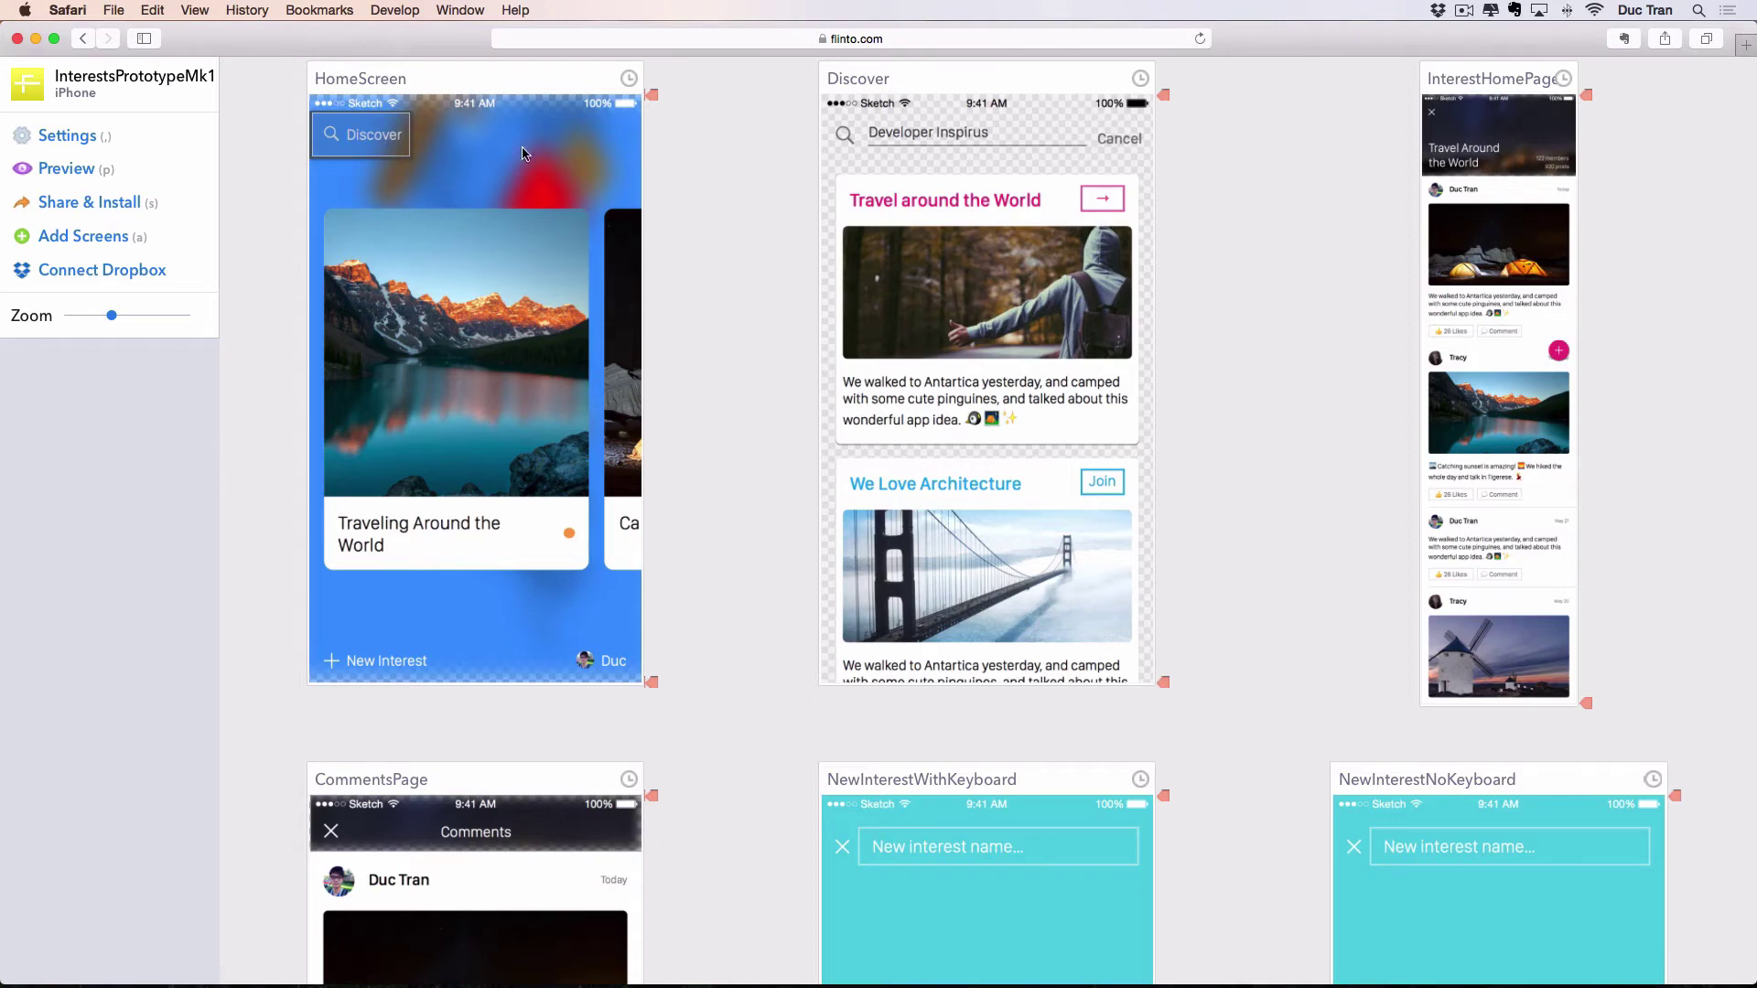
{"action": "left_click_drag", "start_coordinate": [522, 153], "coordinate": [1034, 164]}
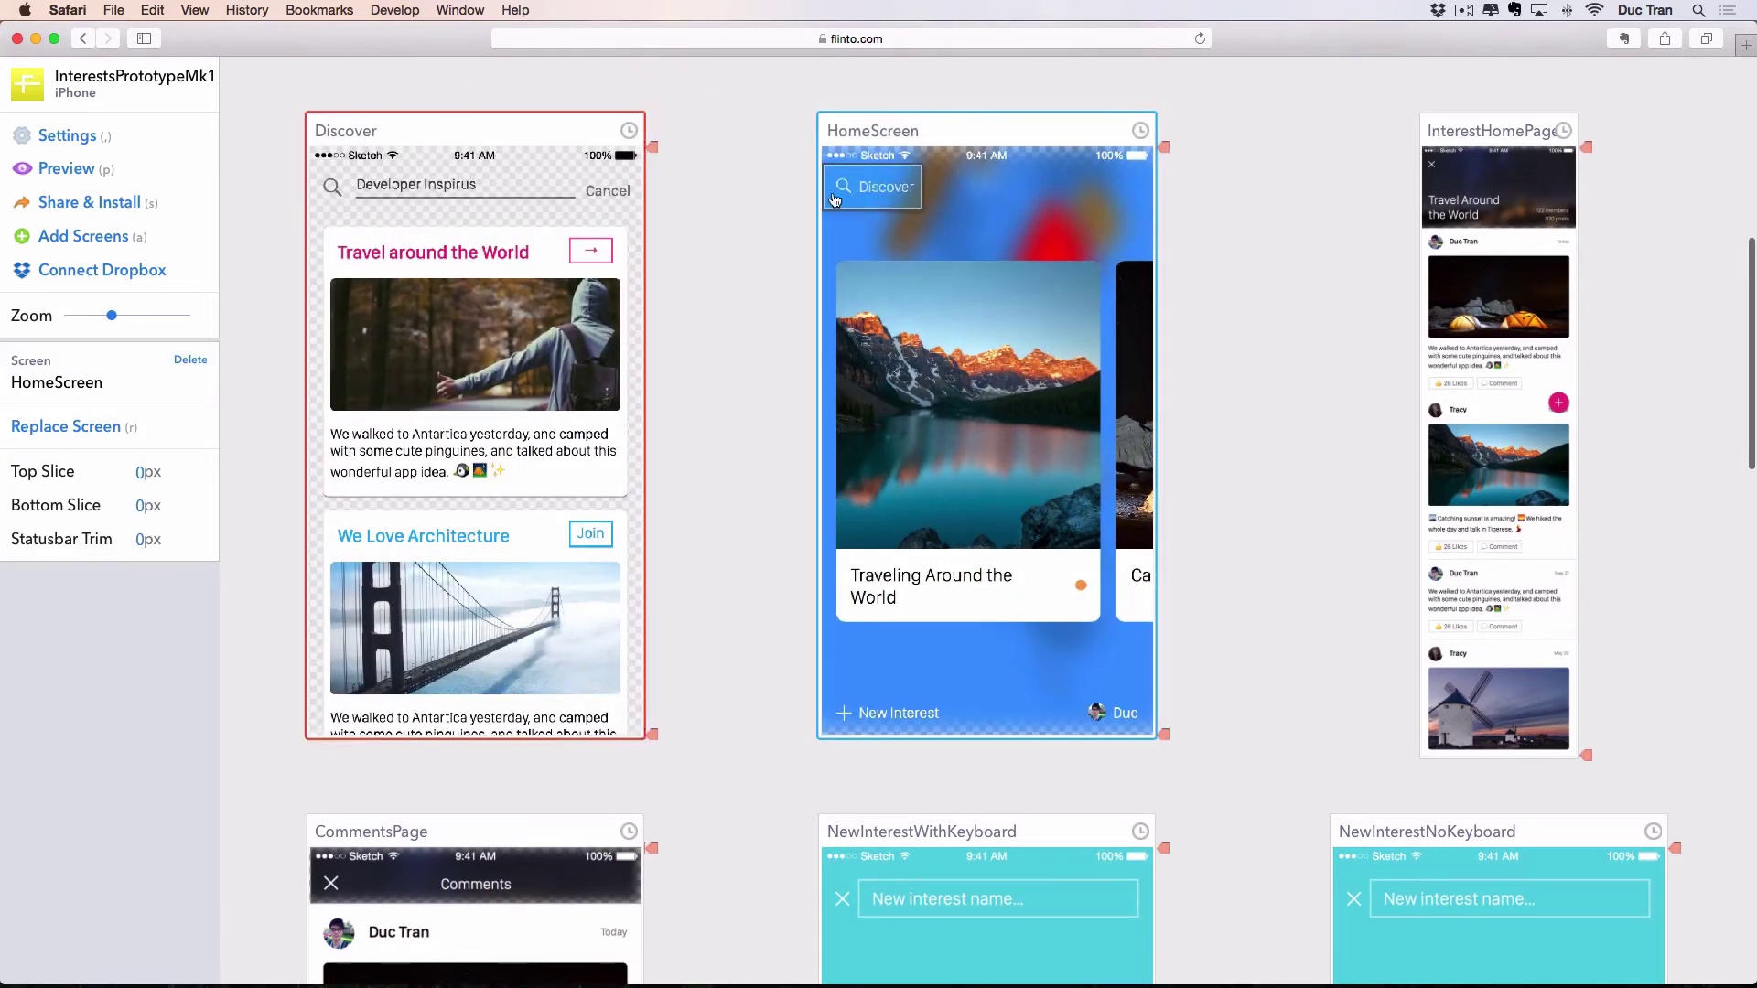
{"action": "left_click", "coordinate": [737, 198]}
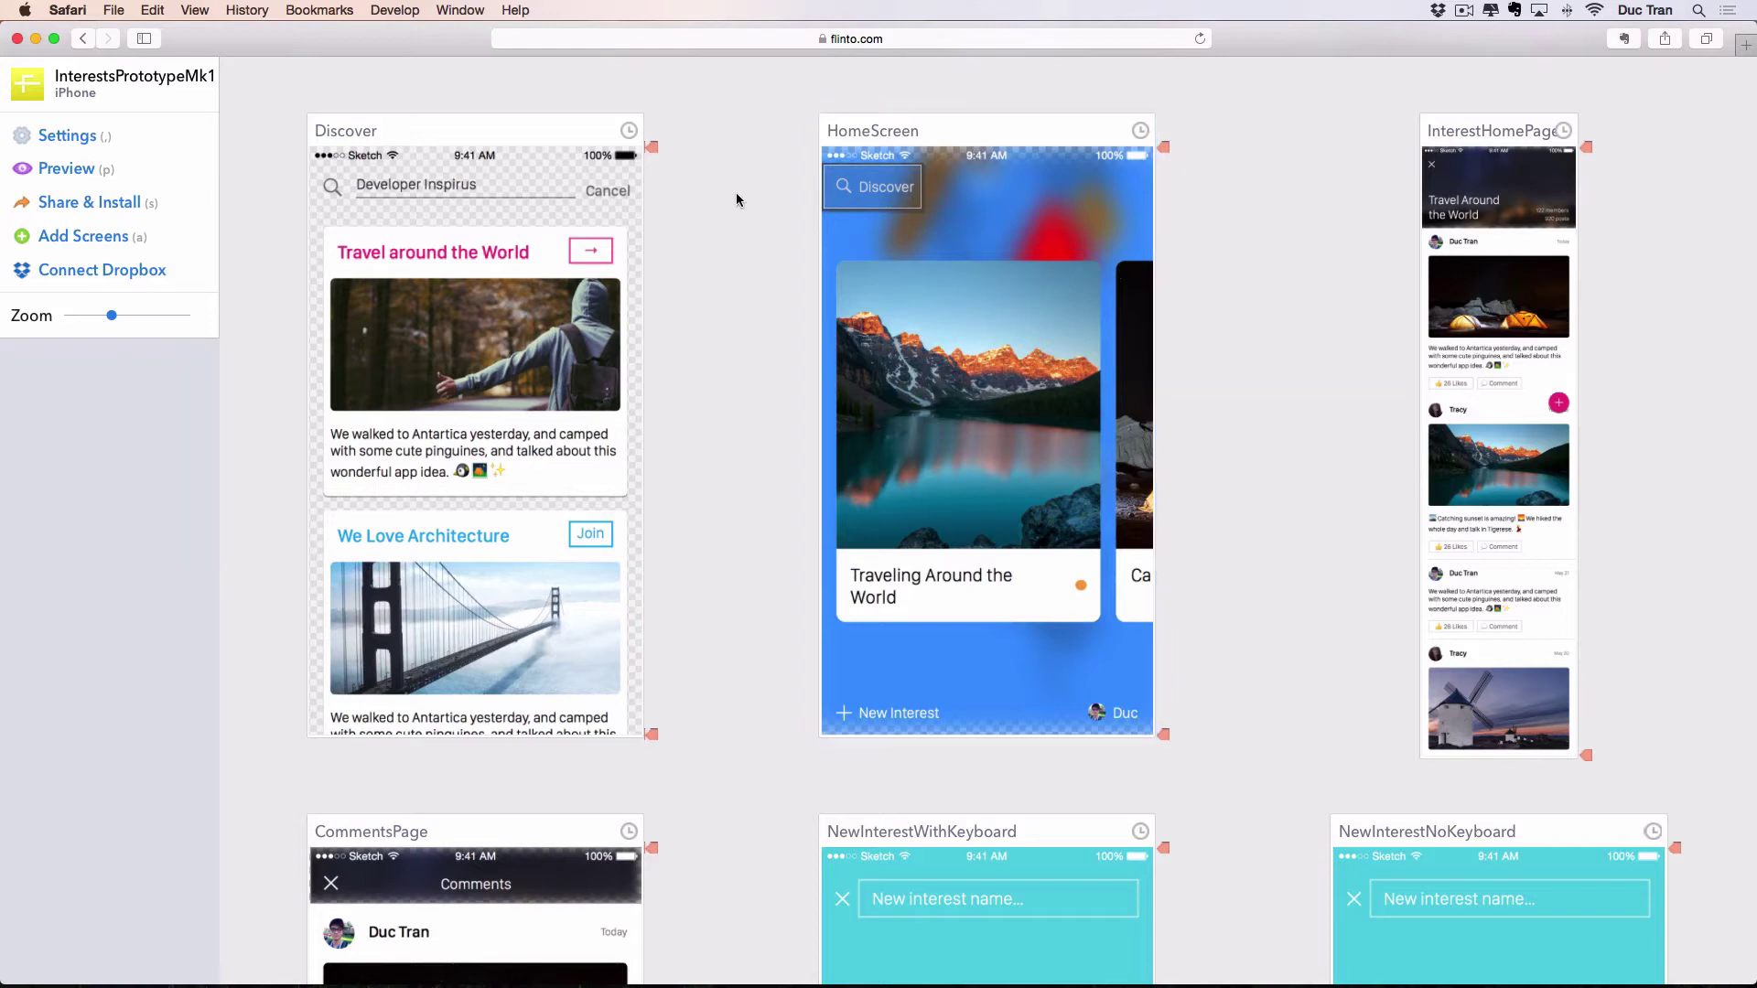
{"action": "left_click", "coordinate": [872, 187]}
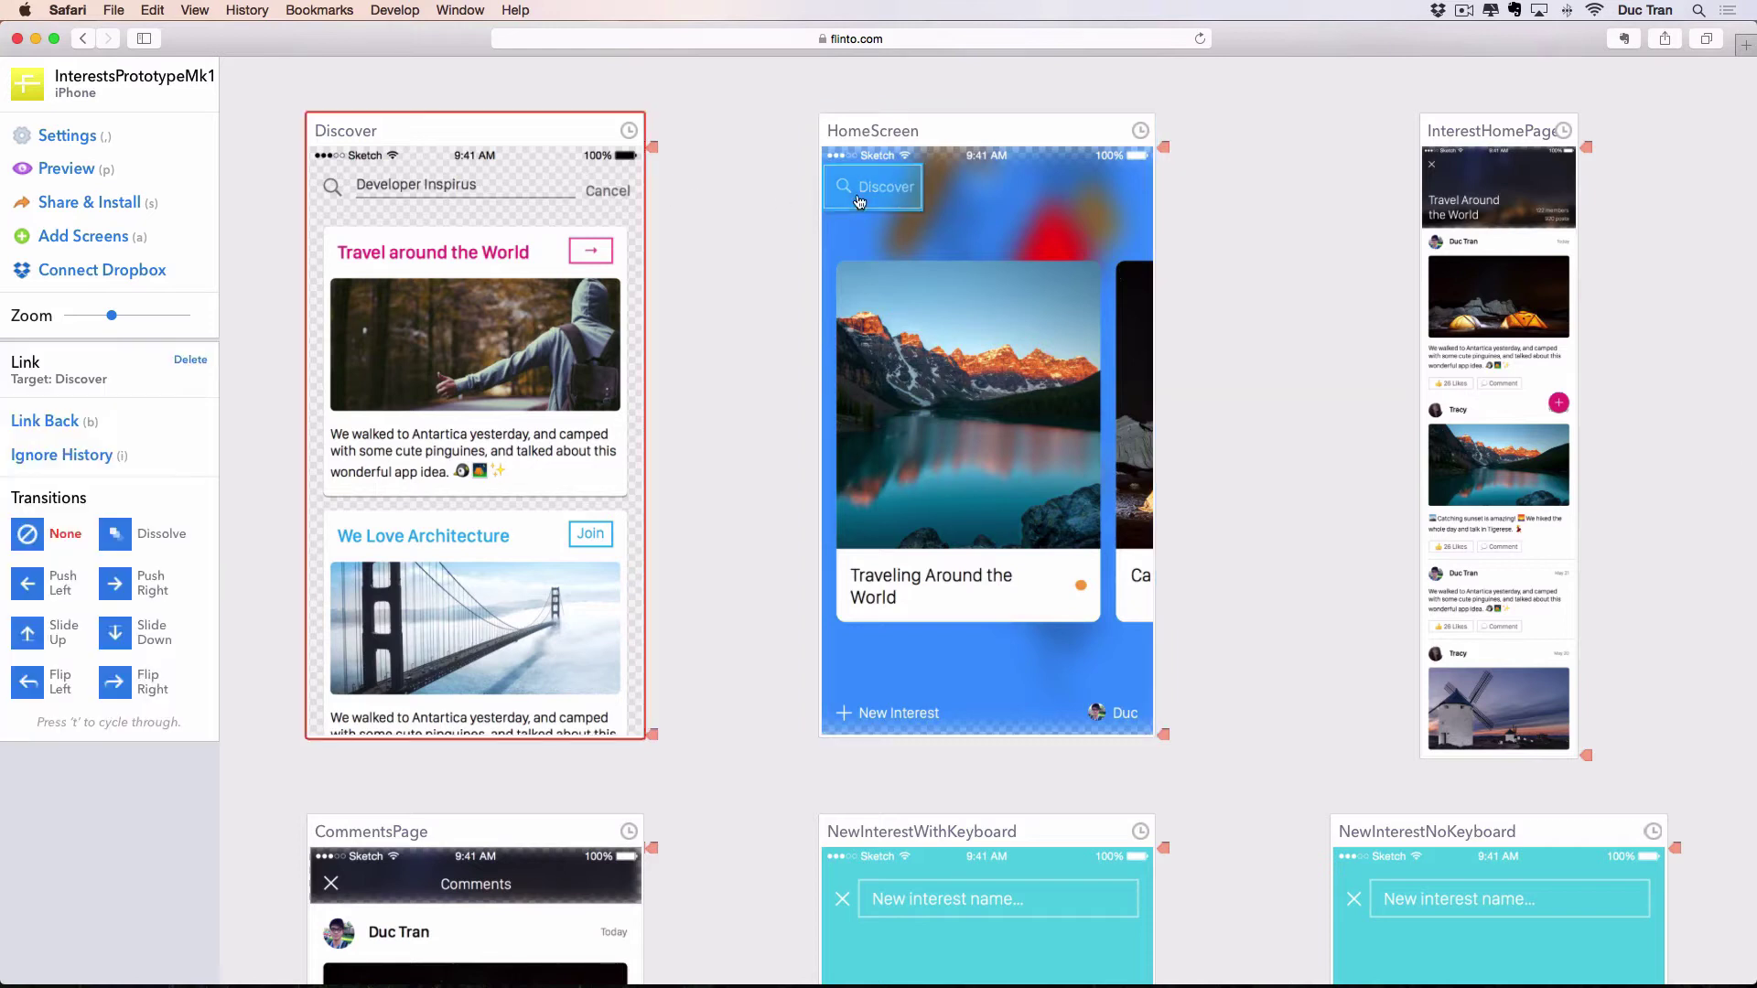
{"action": "left_click", "coordinate": [108, 593]}
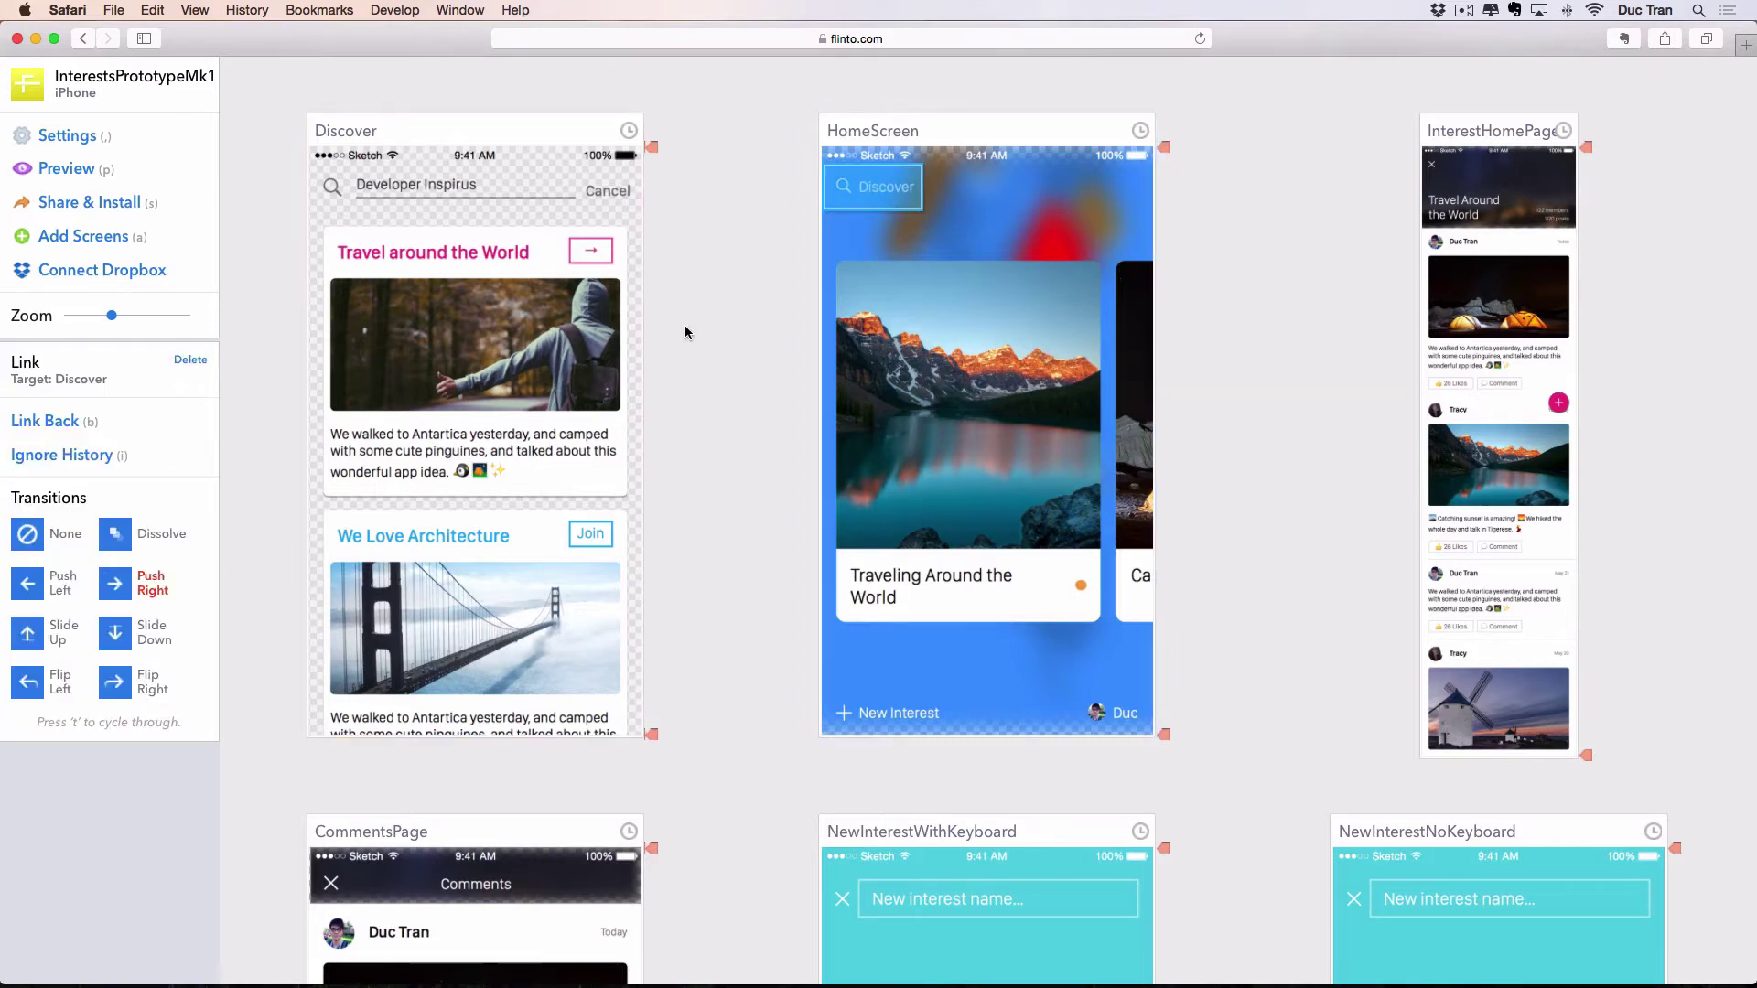
{"action": "left_click", "coordinate": [748, 287]}
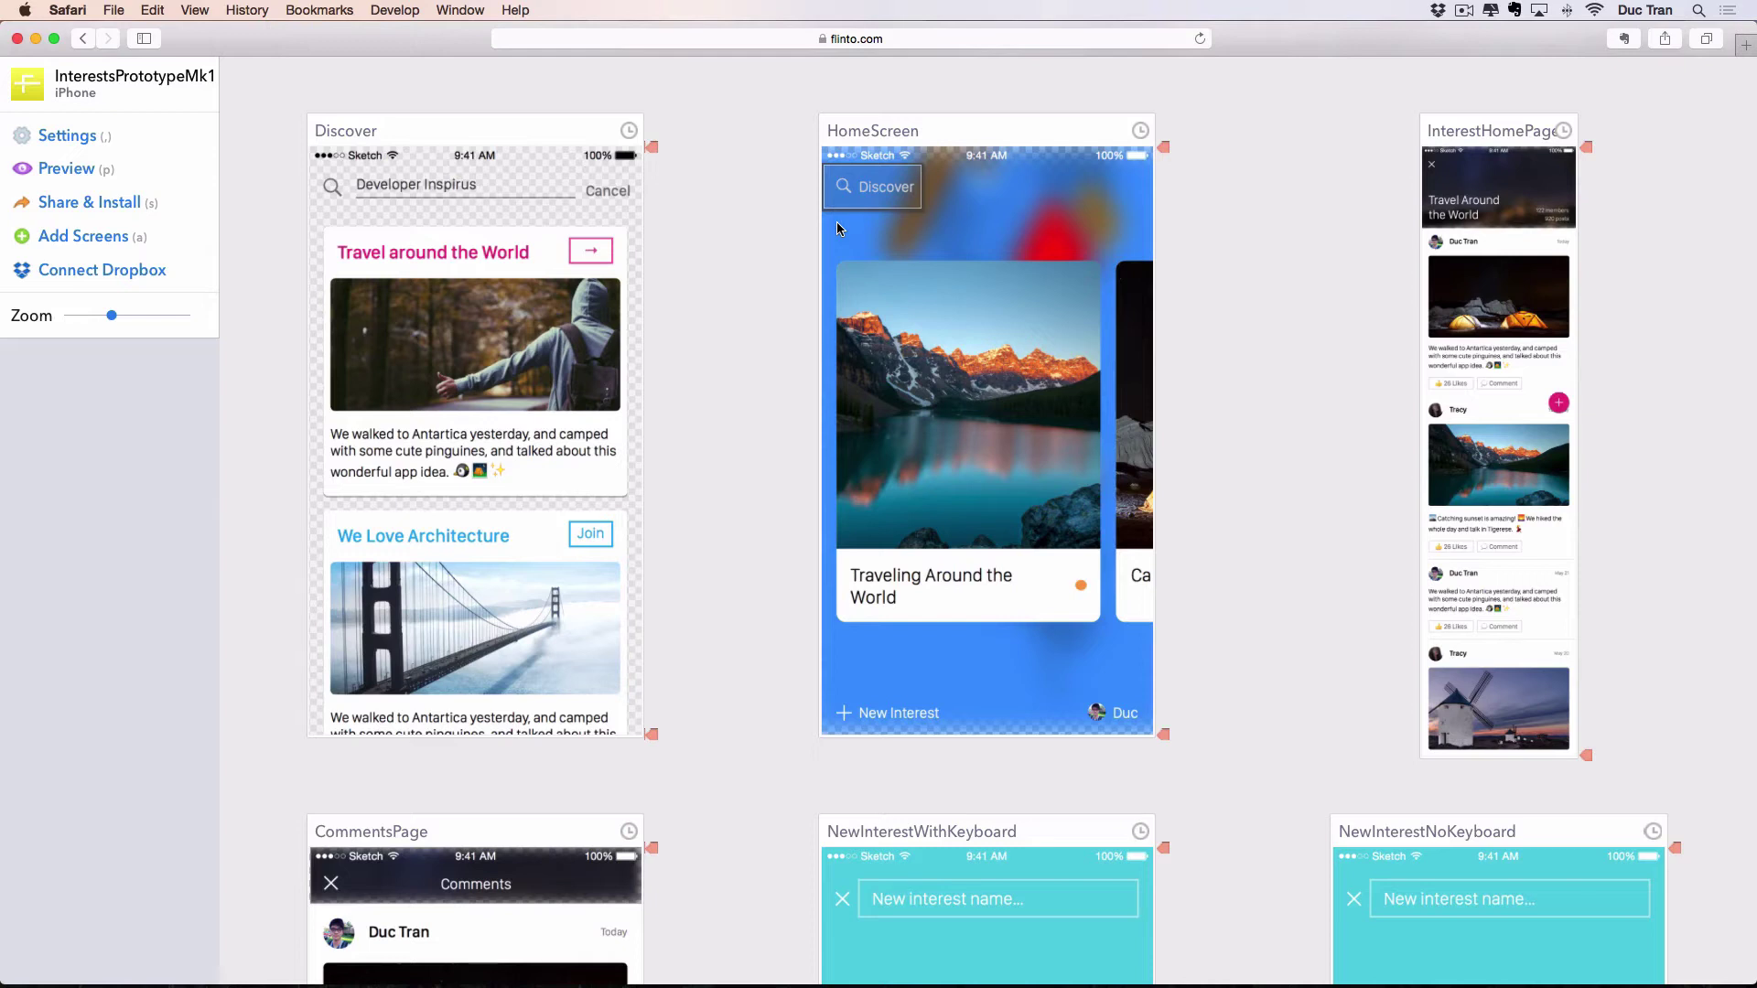
Add a hotspot on Discover's Cancel button linking back to HomeScreen.
{"action": "left_click", "coordinate": [917, 126]}
{"action": "left_click", "coordinate": [765, 145]}
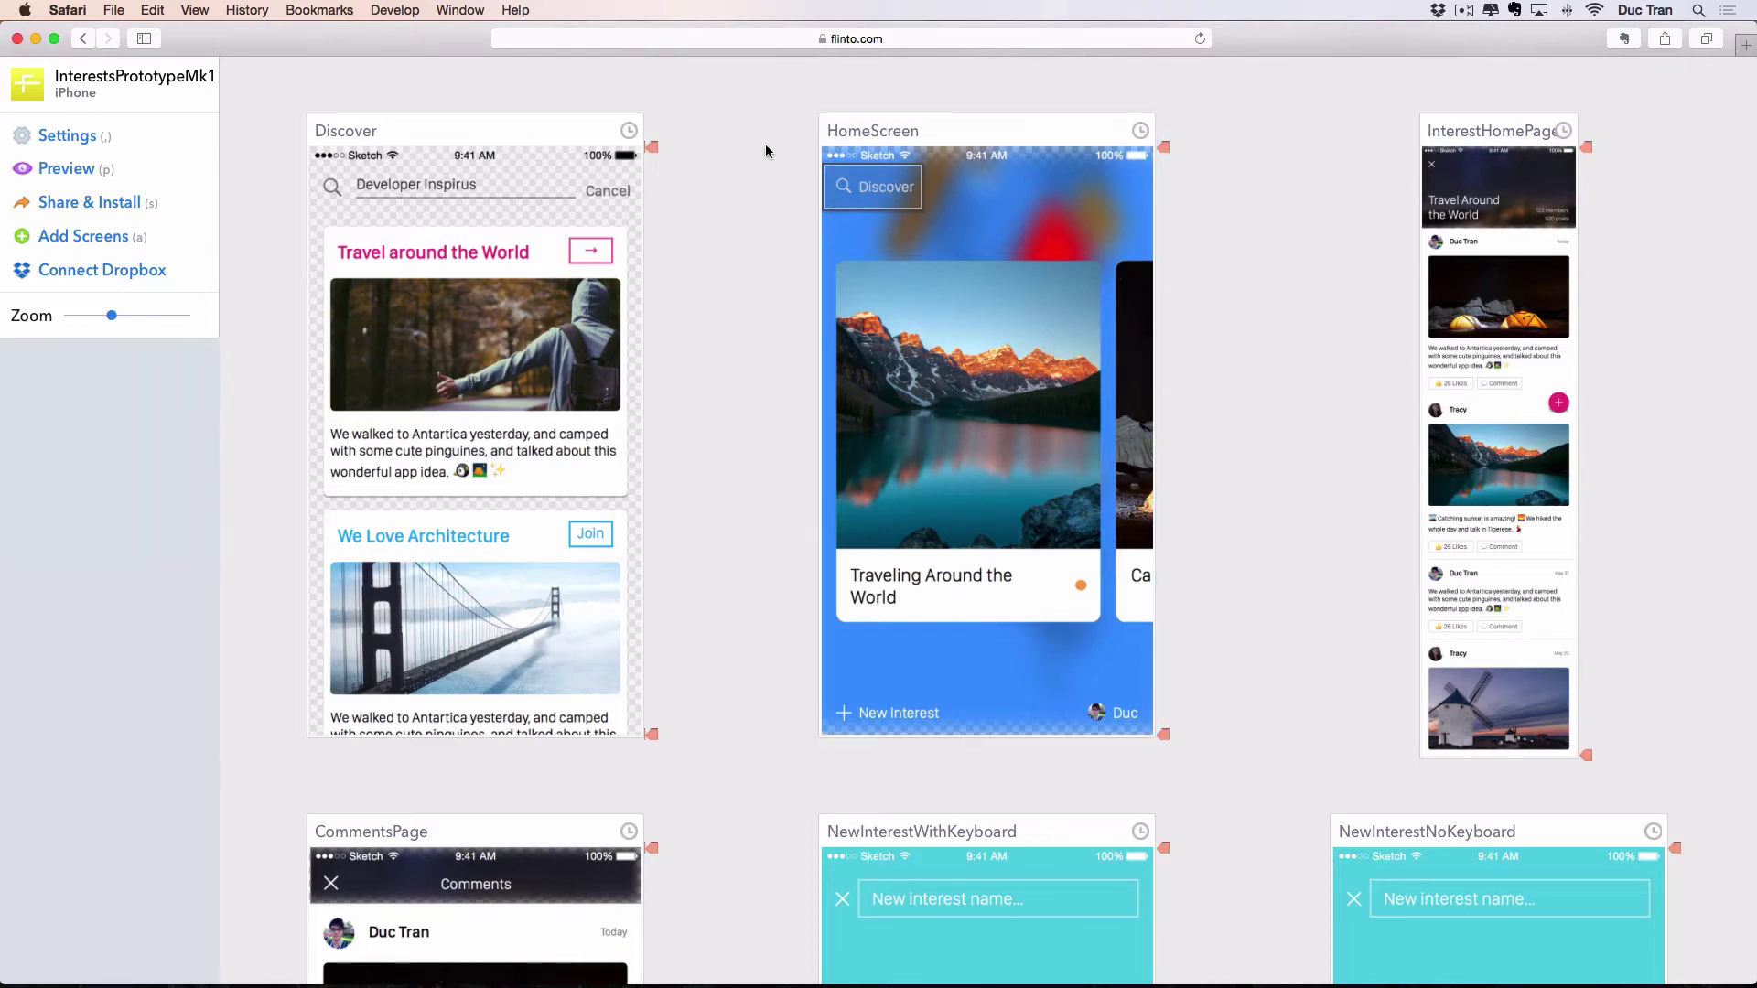
{"action": "left_click", "coordinate": [931, 133]}
{"action": "left_click", "coordinate": [812, 153]}
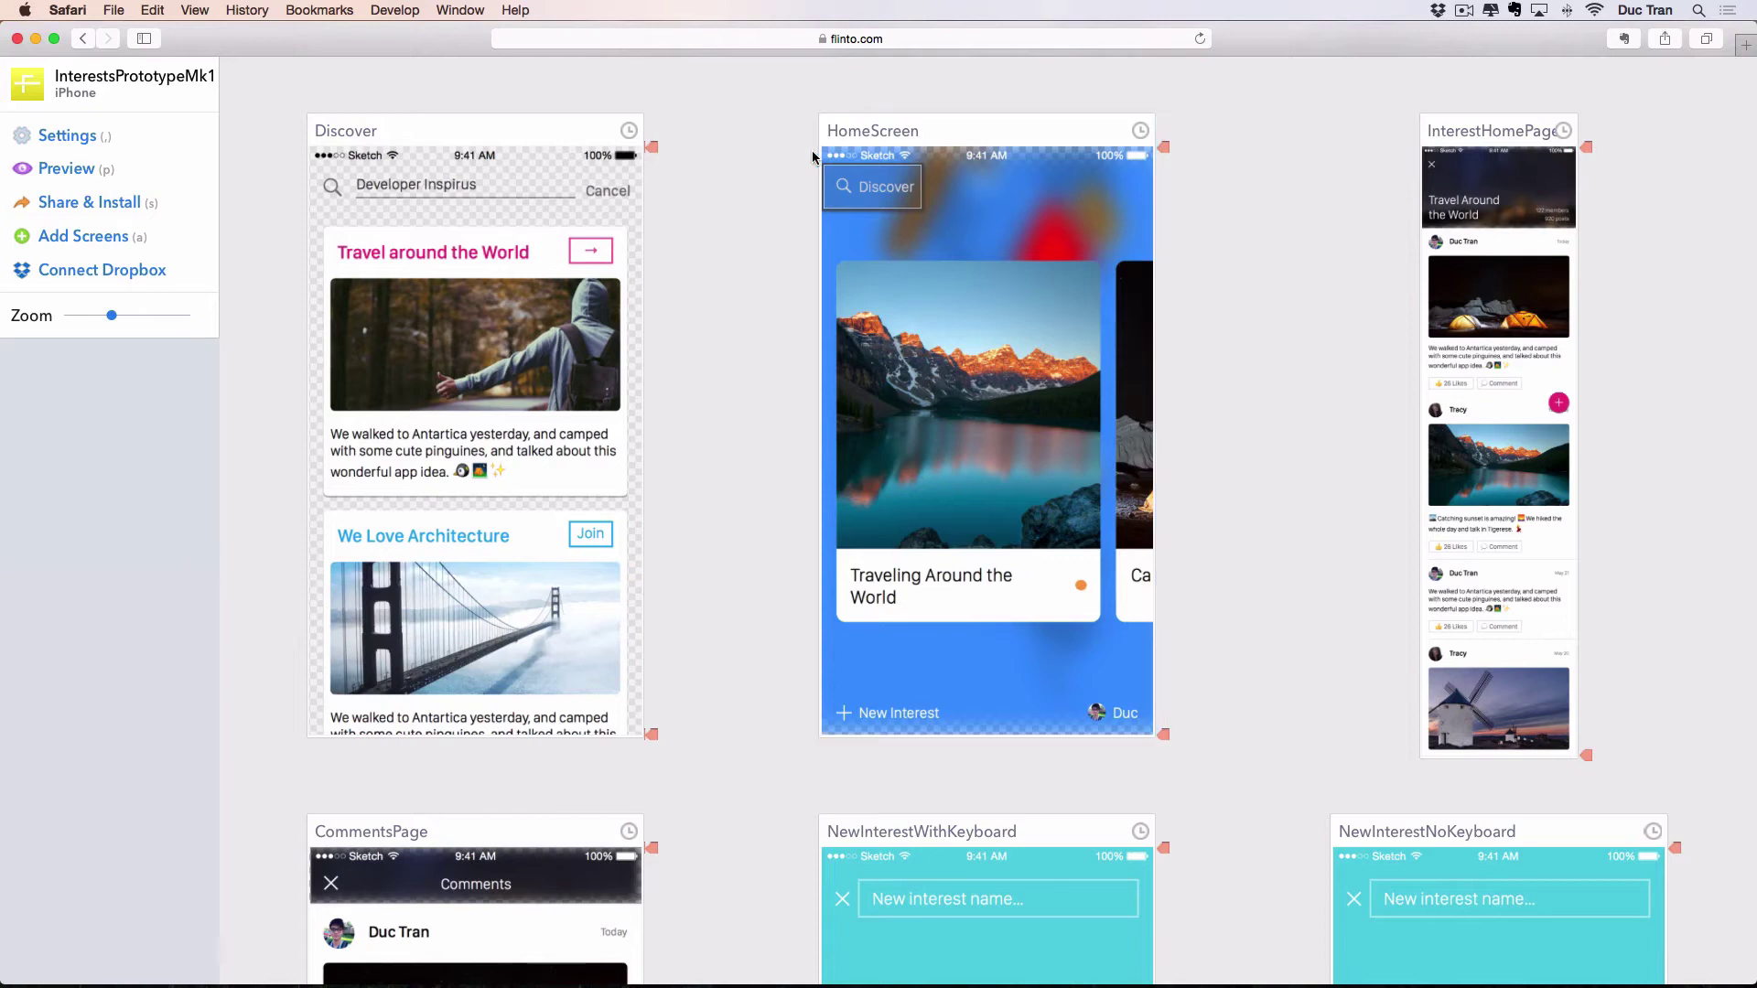
{"action": "left_click", "coordinate": [865, 190]}
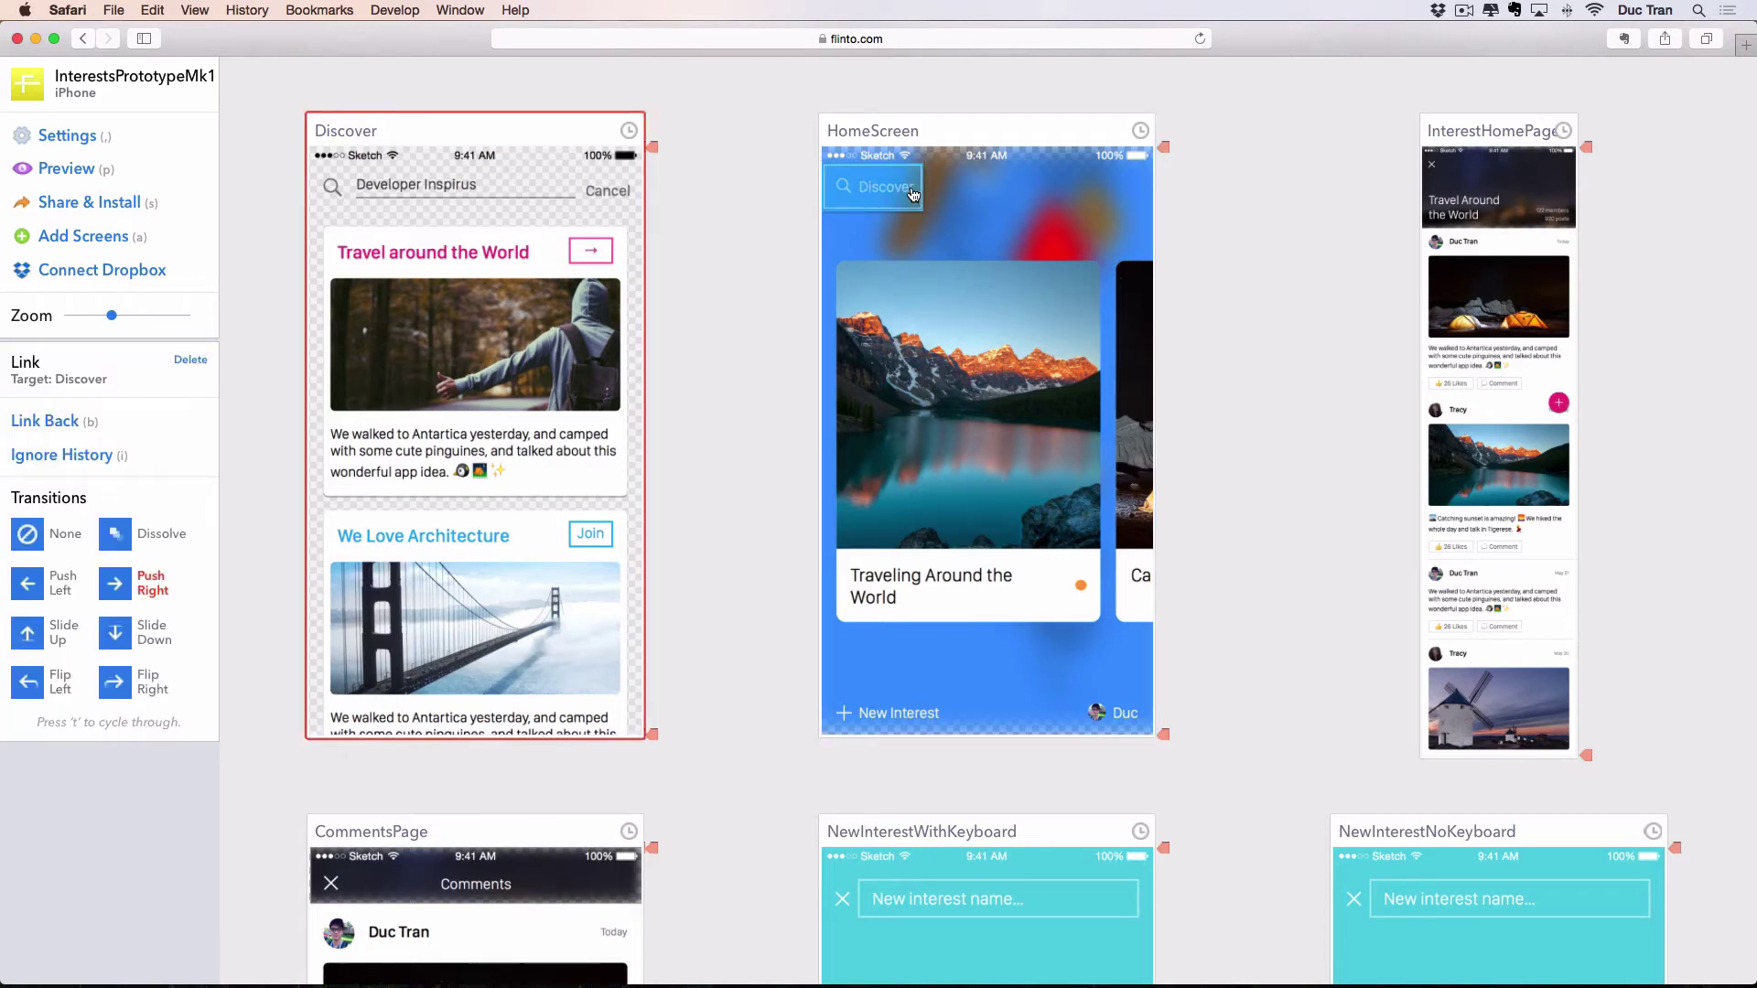
{"action": "left_click", "coordinate": [753, 188]}
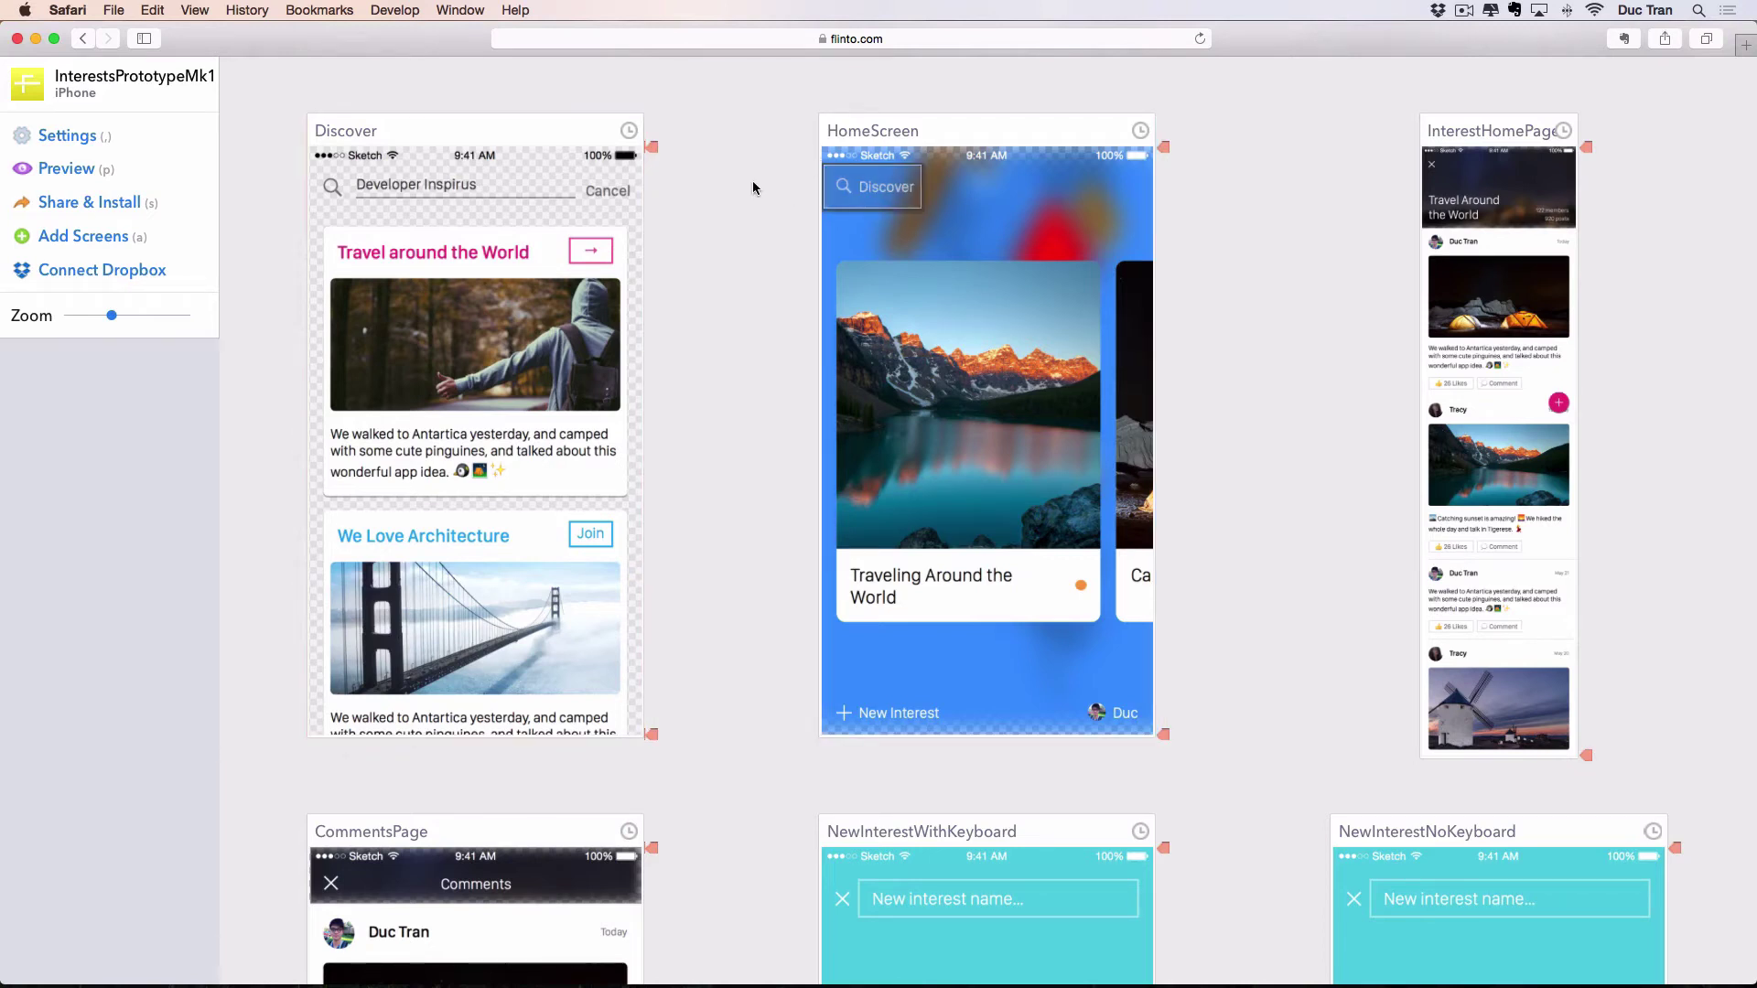
{"action": "left_click", "coordinate": [858, 194]}
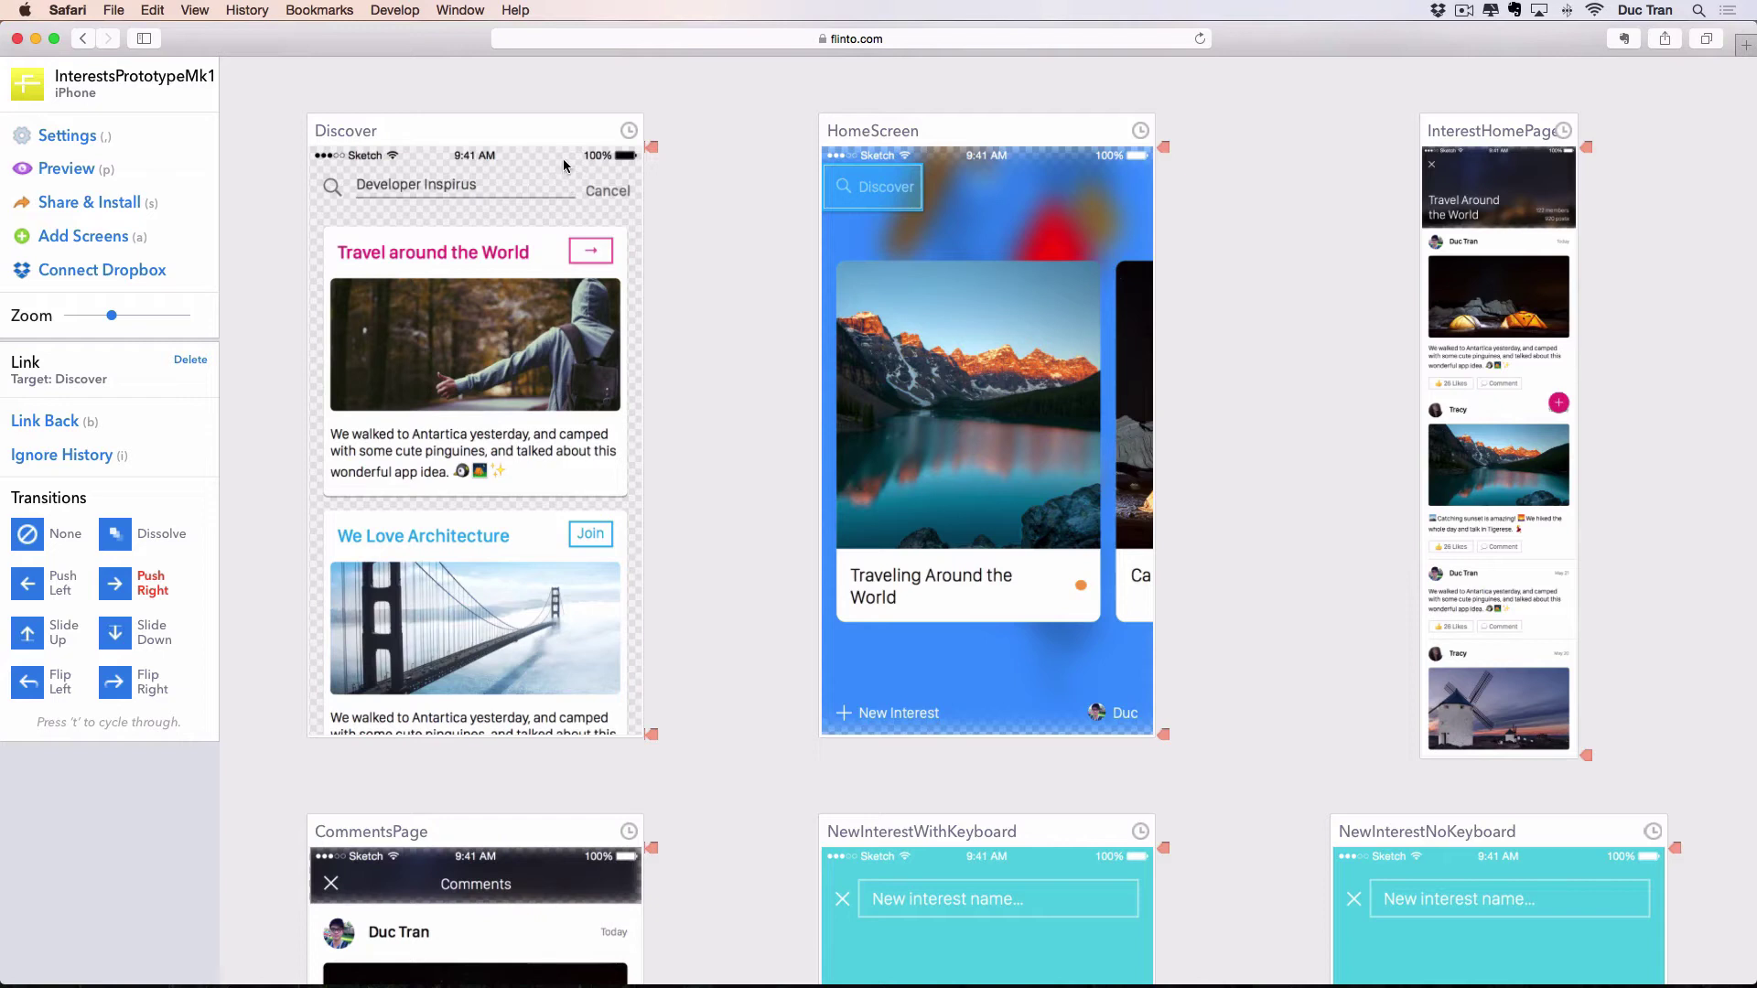
{"action": "left_click_drag", "start_coordinate": [563, 160], "coordinate": [662, 222]}
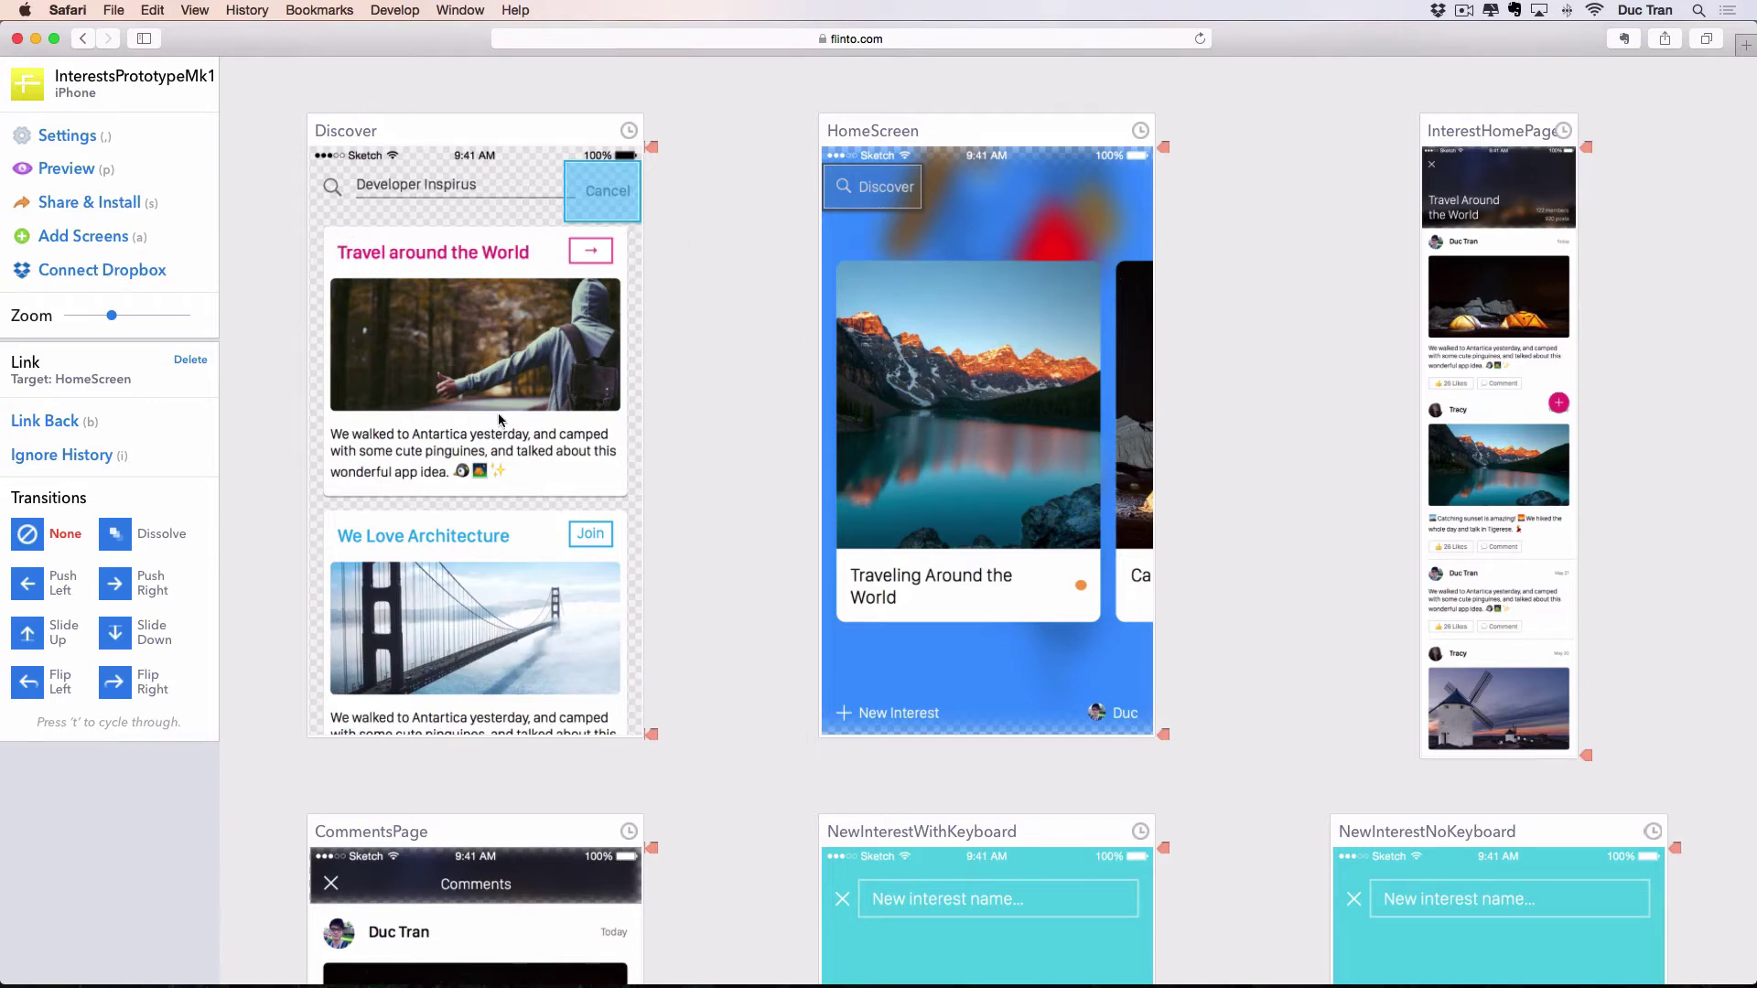
Link the 'Travel around the World' card to InterestHomePage with a Push Left transition.
{"action": "left_click_drag", "start_coordinate": [330, 231], "coordinate": [621, 498]}
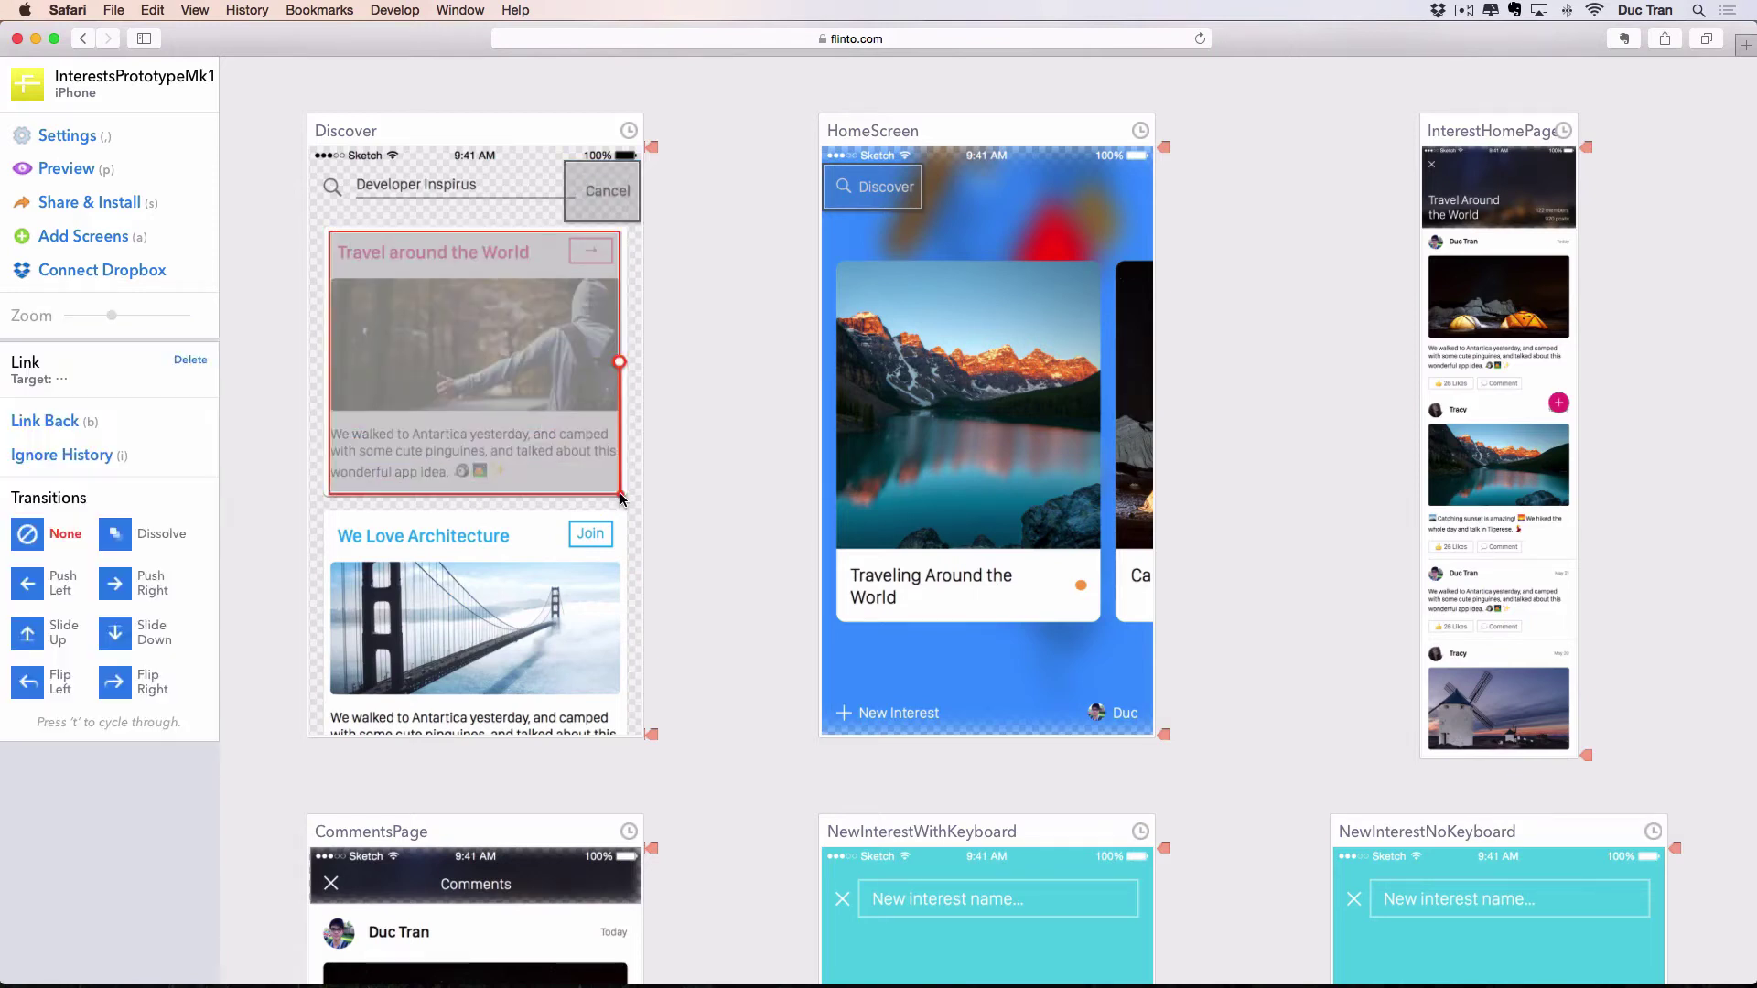
{"action": "left_click_drag", "start_coordinate": [620, 362], "coordinate": [1470, 421]}
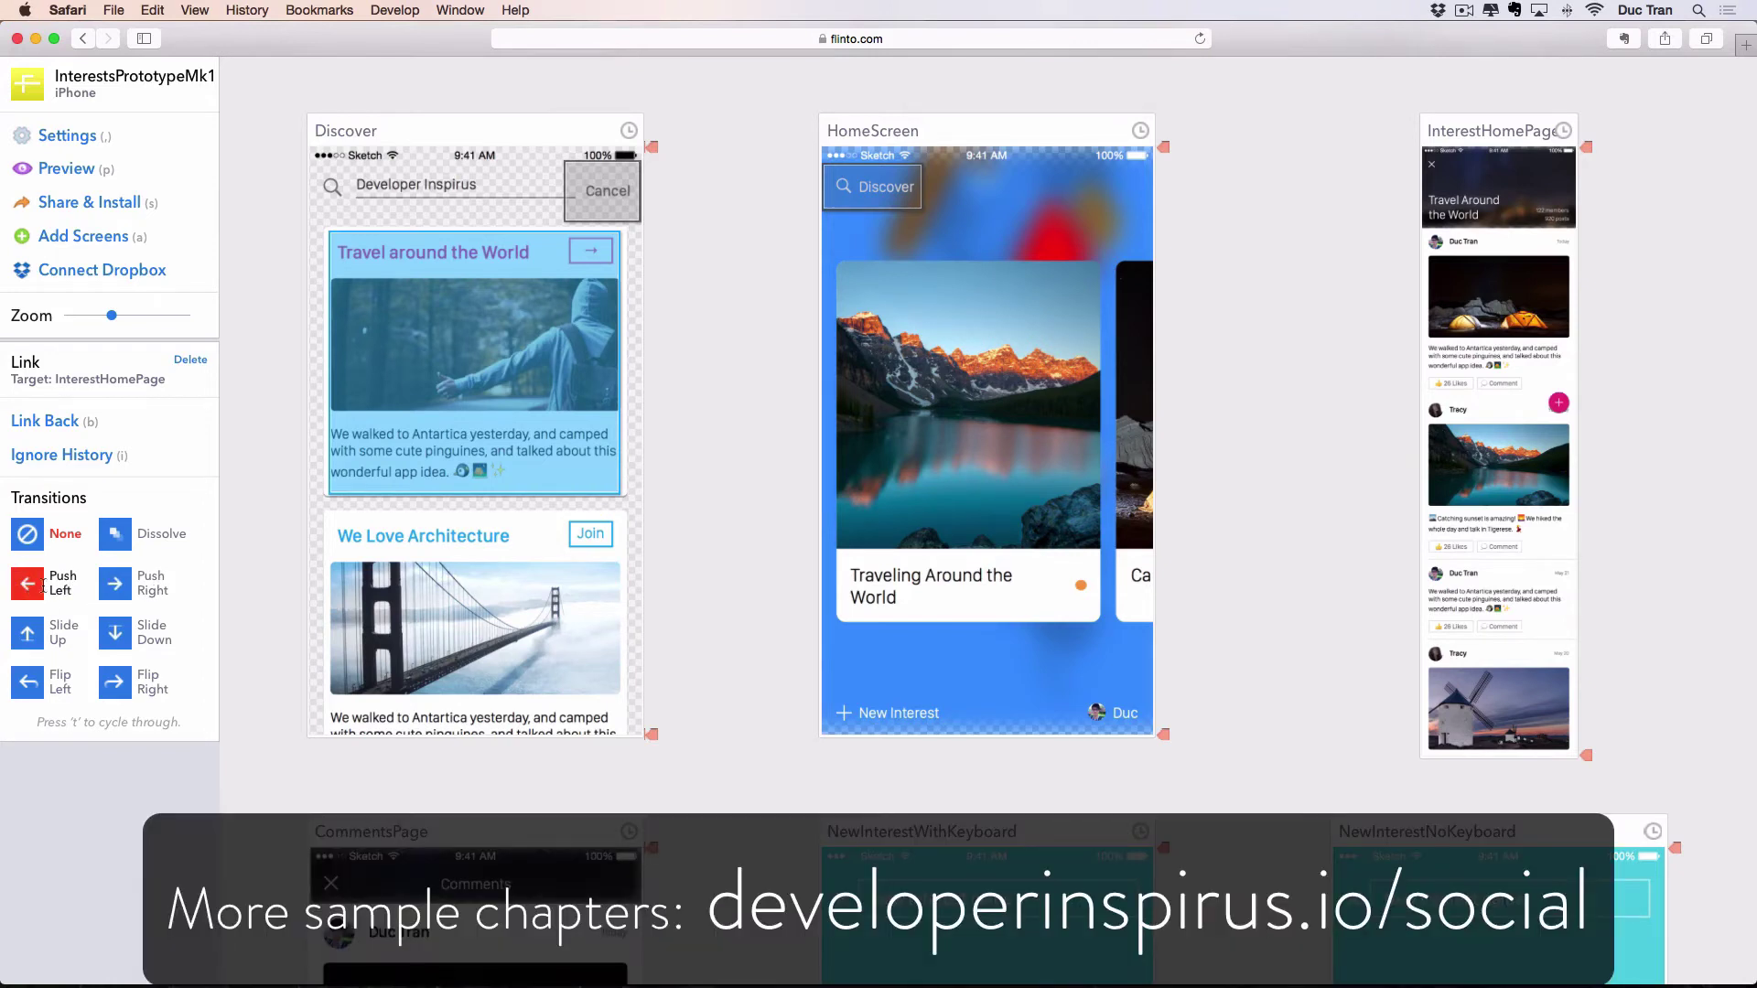
{"action": "left_click", "coordinate": [64, 586]}
{"action": "left_click", "coordinate": [690, 543]}
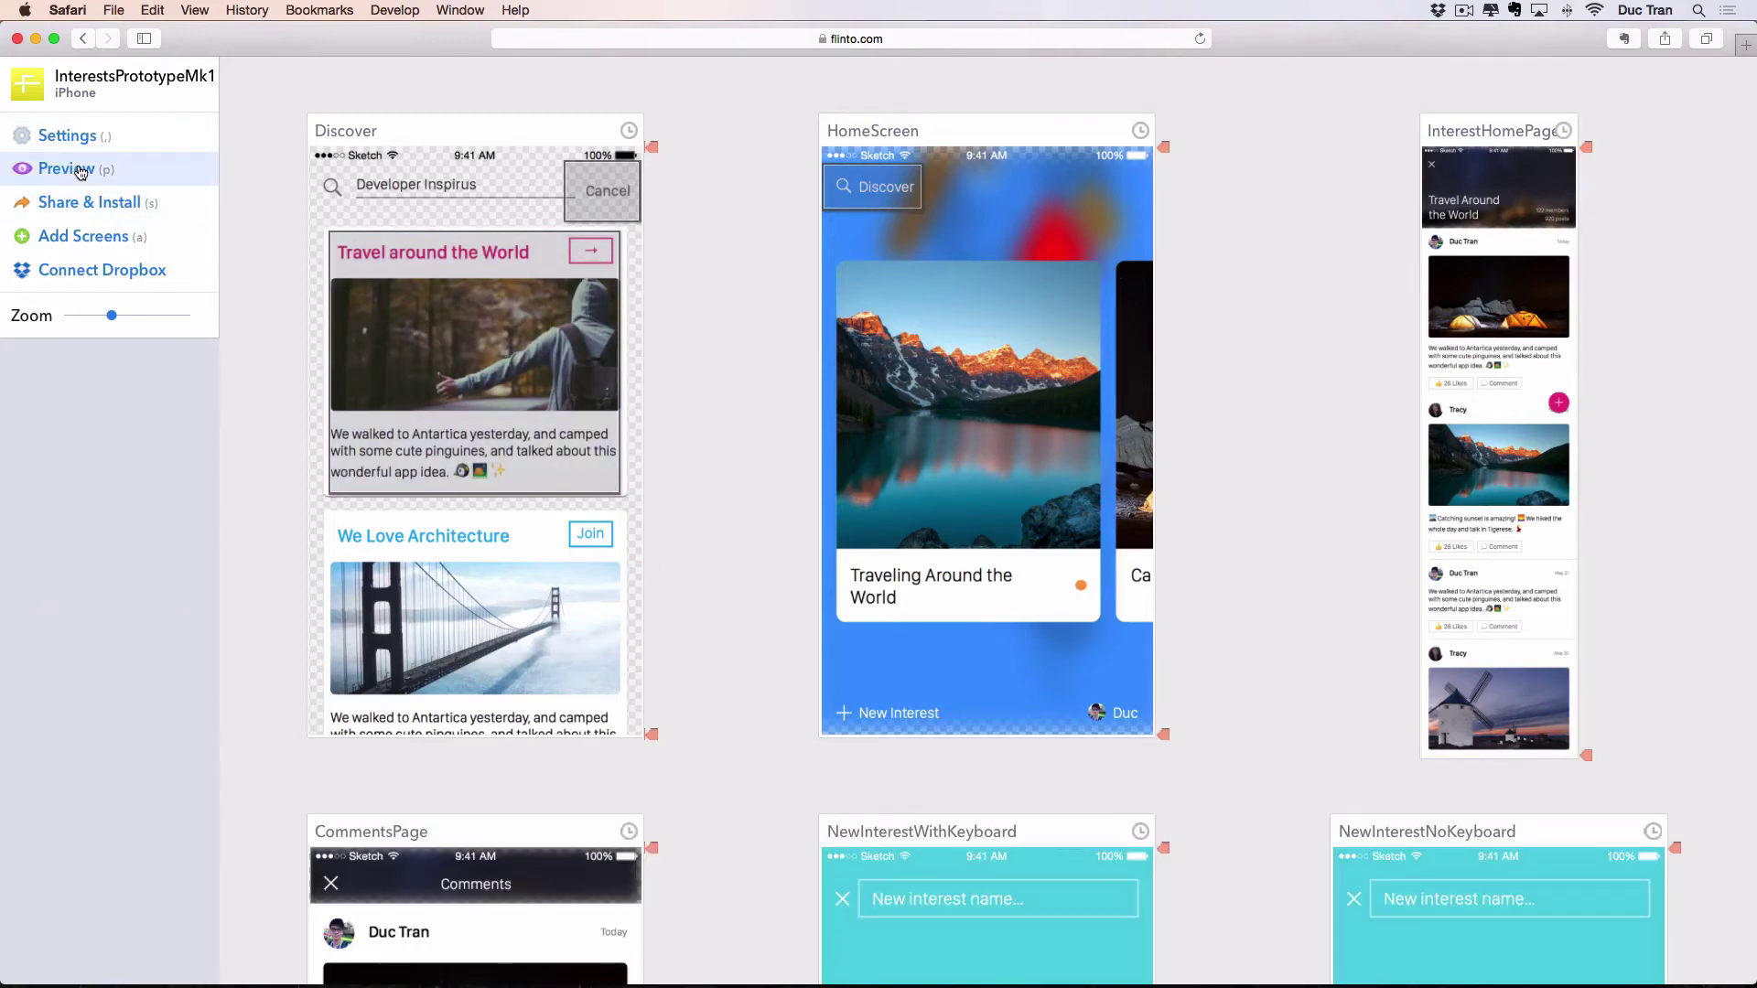
{"action": "left_click", "coordinate": [81, 172]}
{"action": "left_click", "coordinate": [1016, 154]}
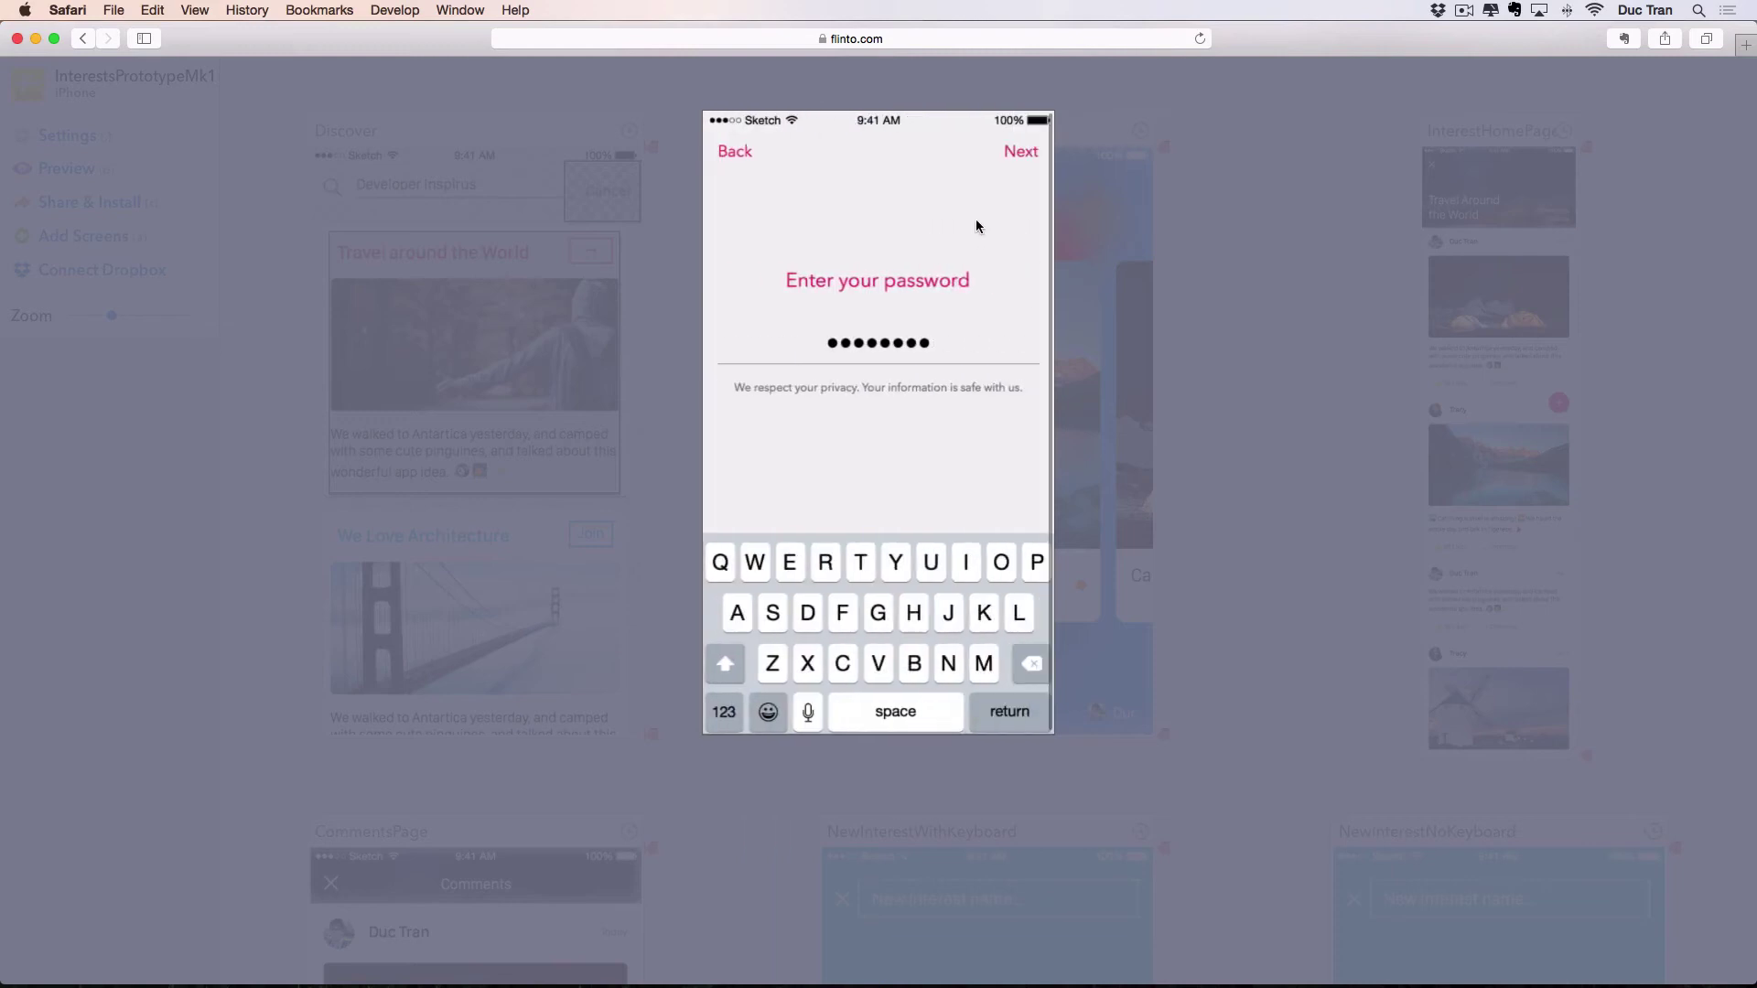
{"action": "left_click", "coordinate": [1014, 155]}
{"action": "left_click", "coordinate": [1016, 161]}
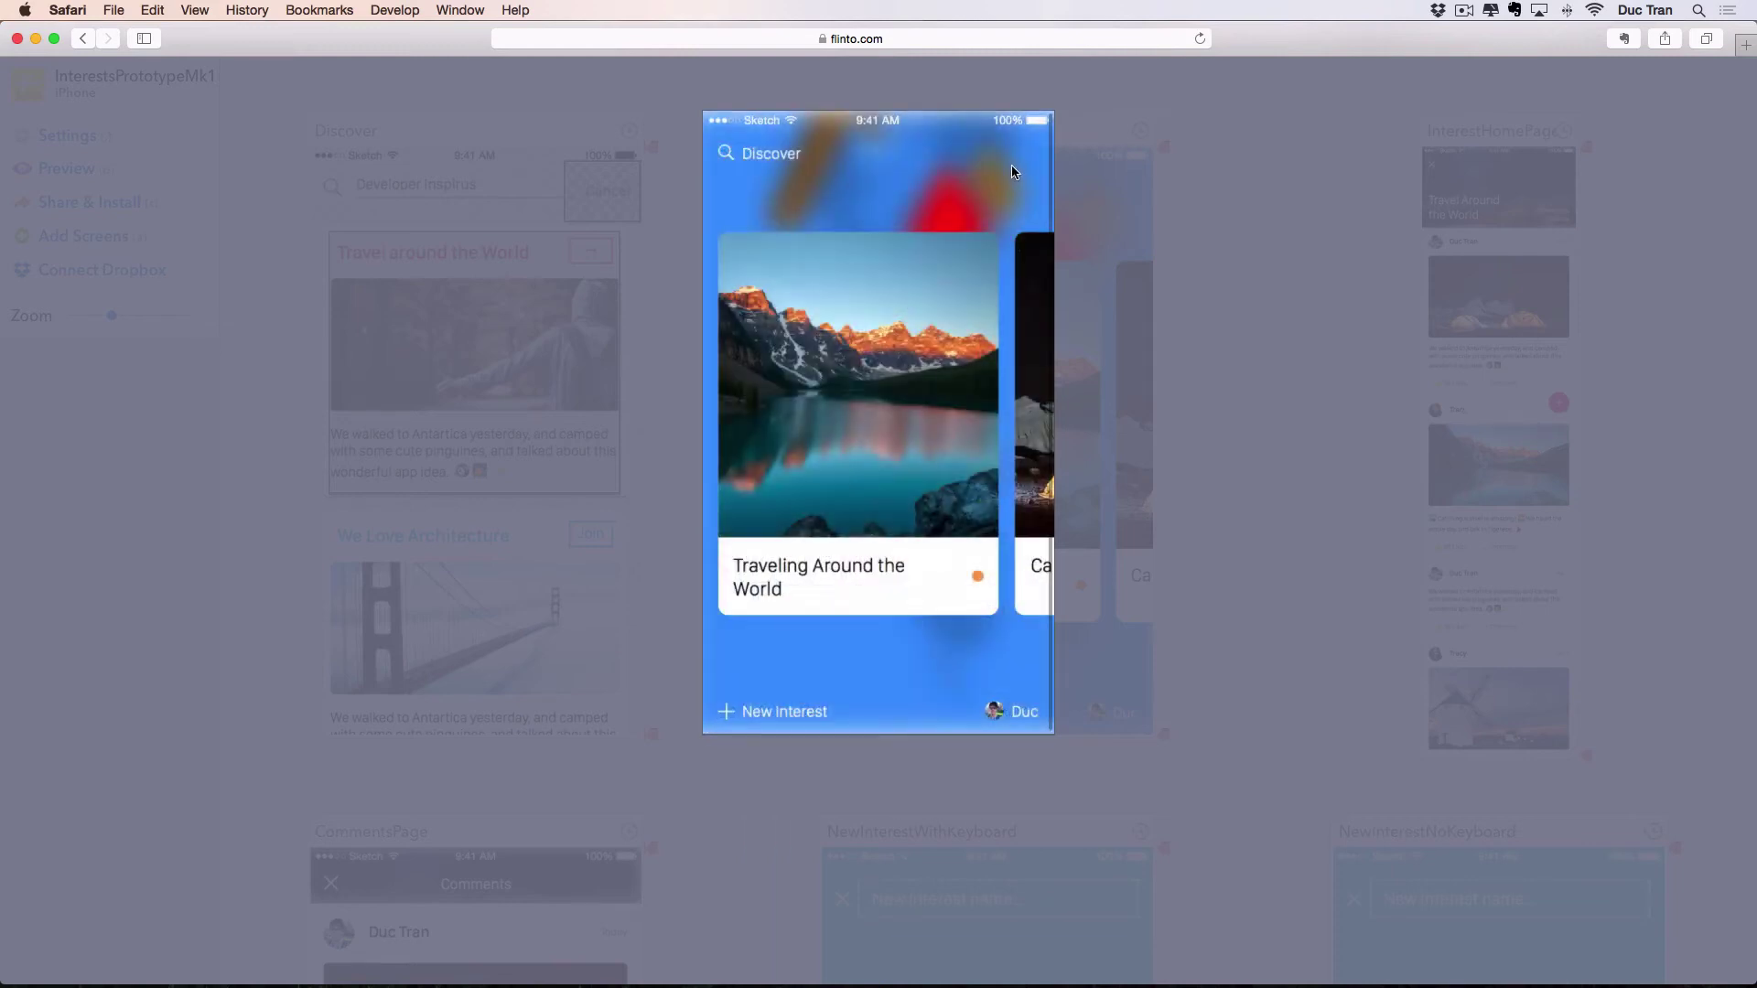
{"action": "left_click", "coordinate": [769, 161]}
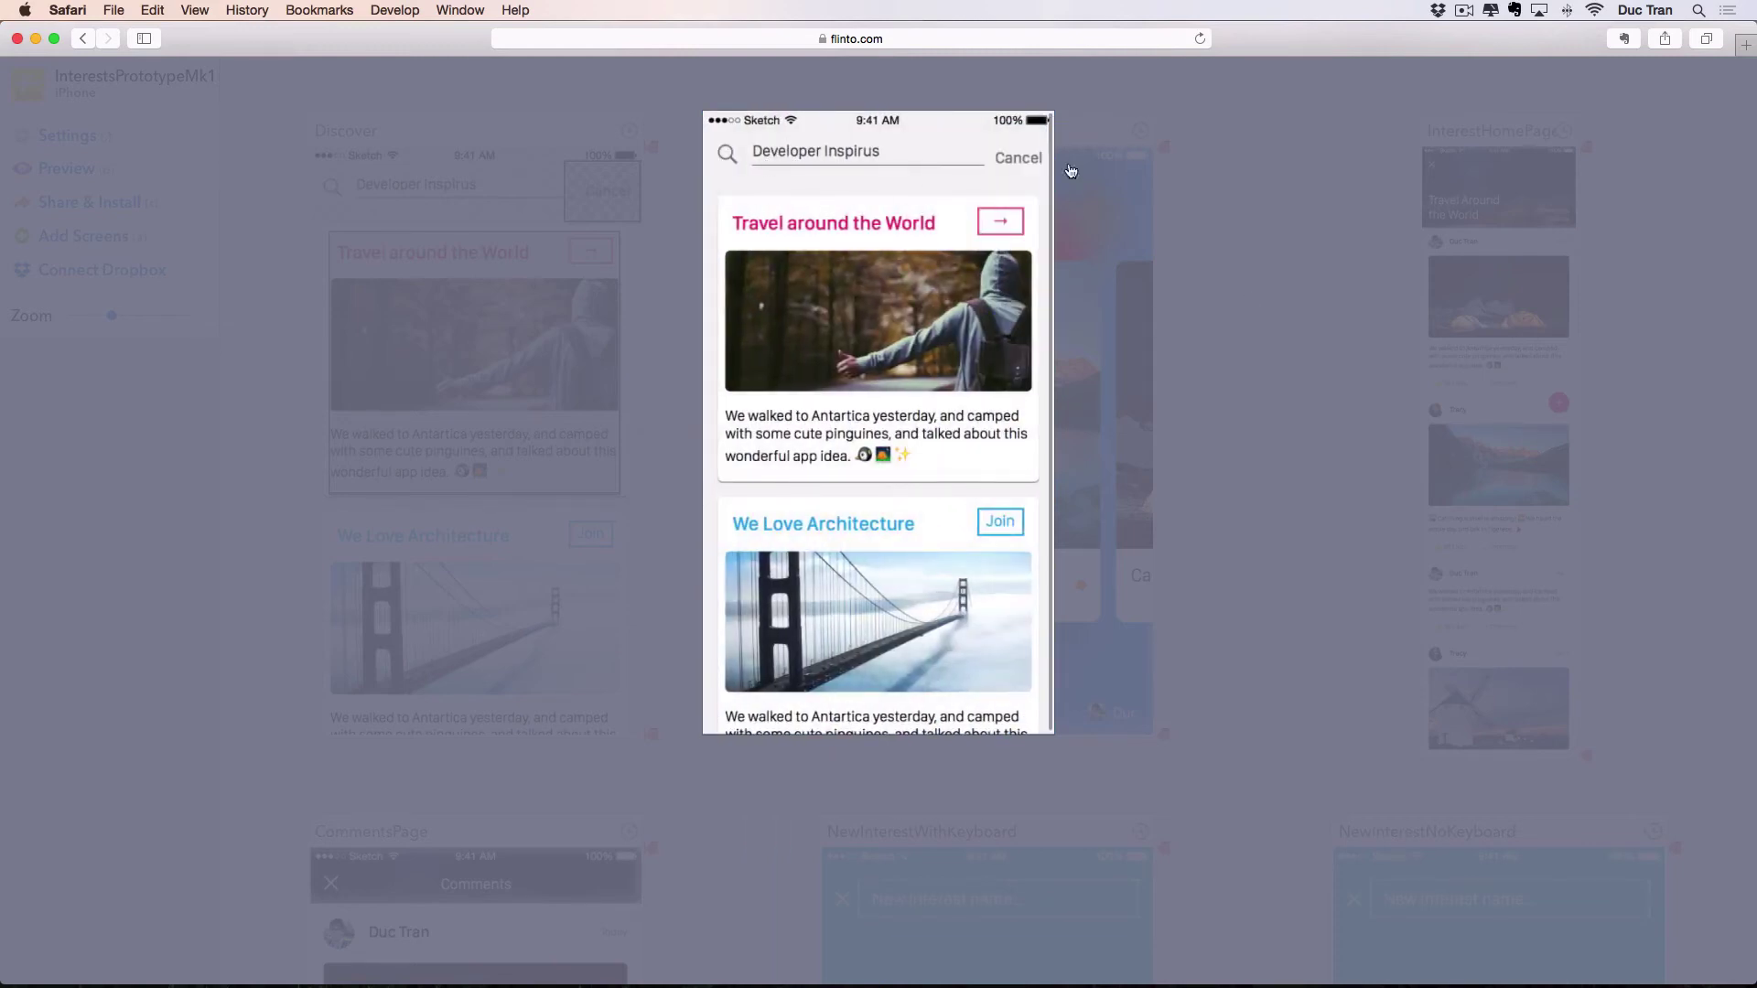
{"action": "left_click", "coordinate": [906, 275]}
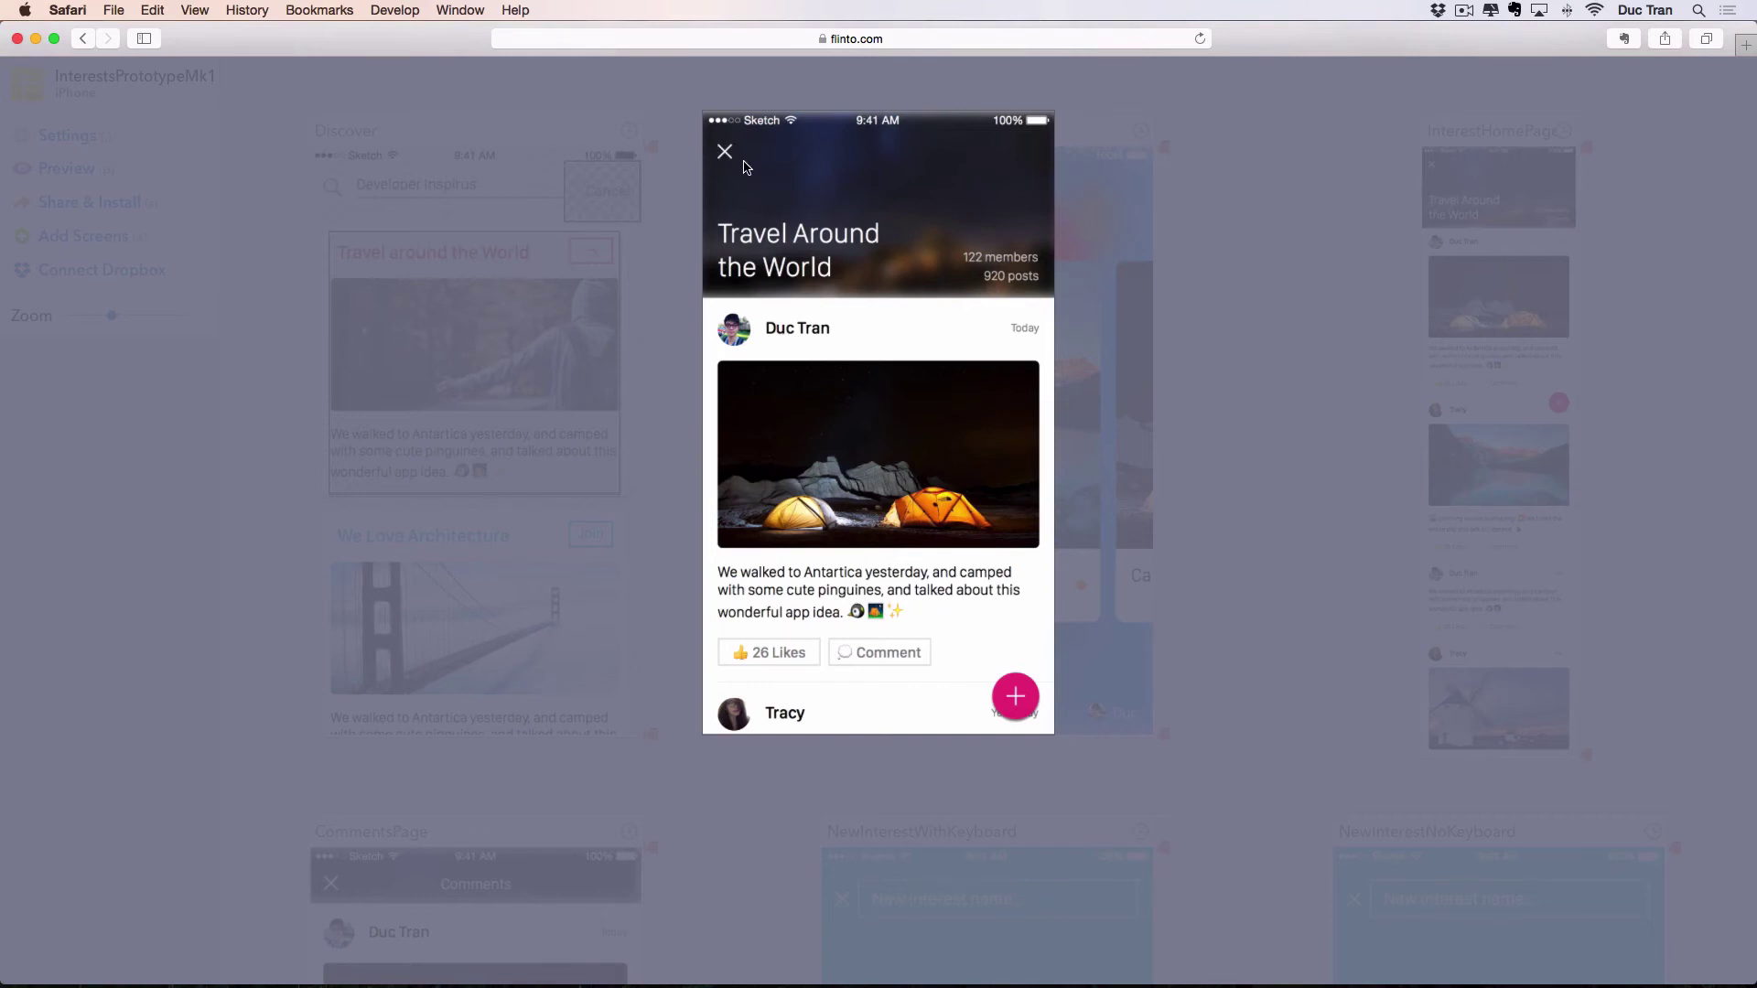
{"action": "left_click", "coordinate": [668, 190]}
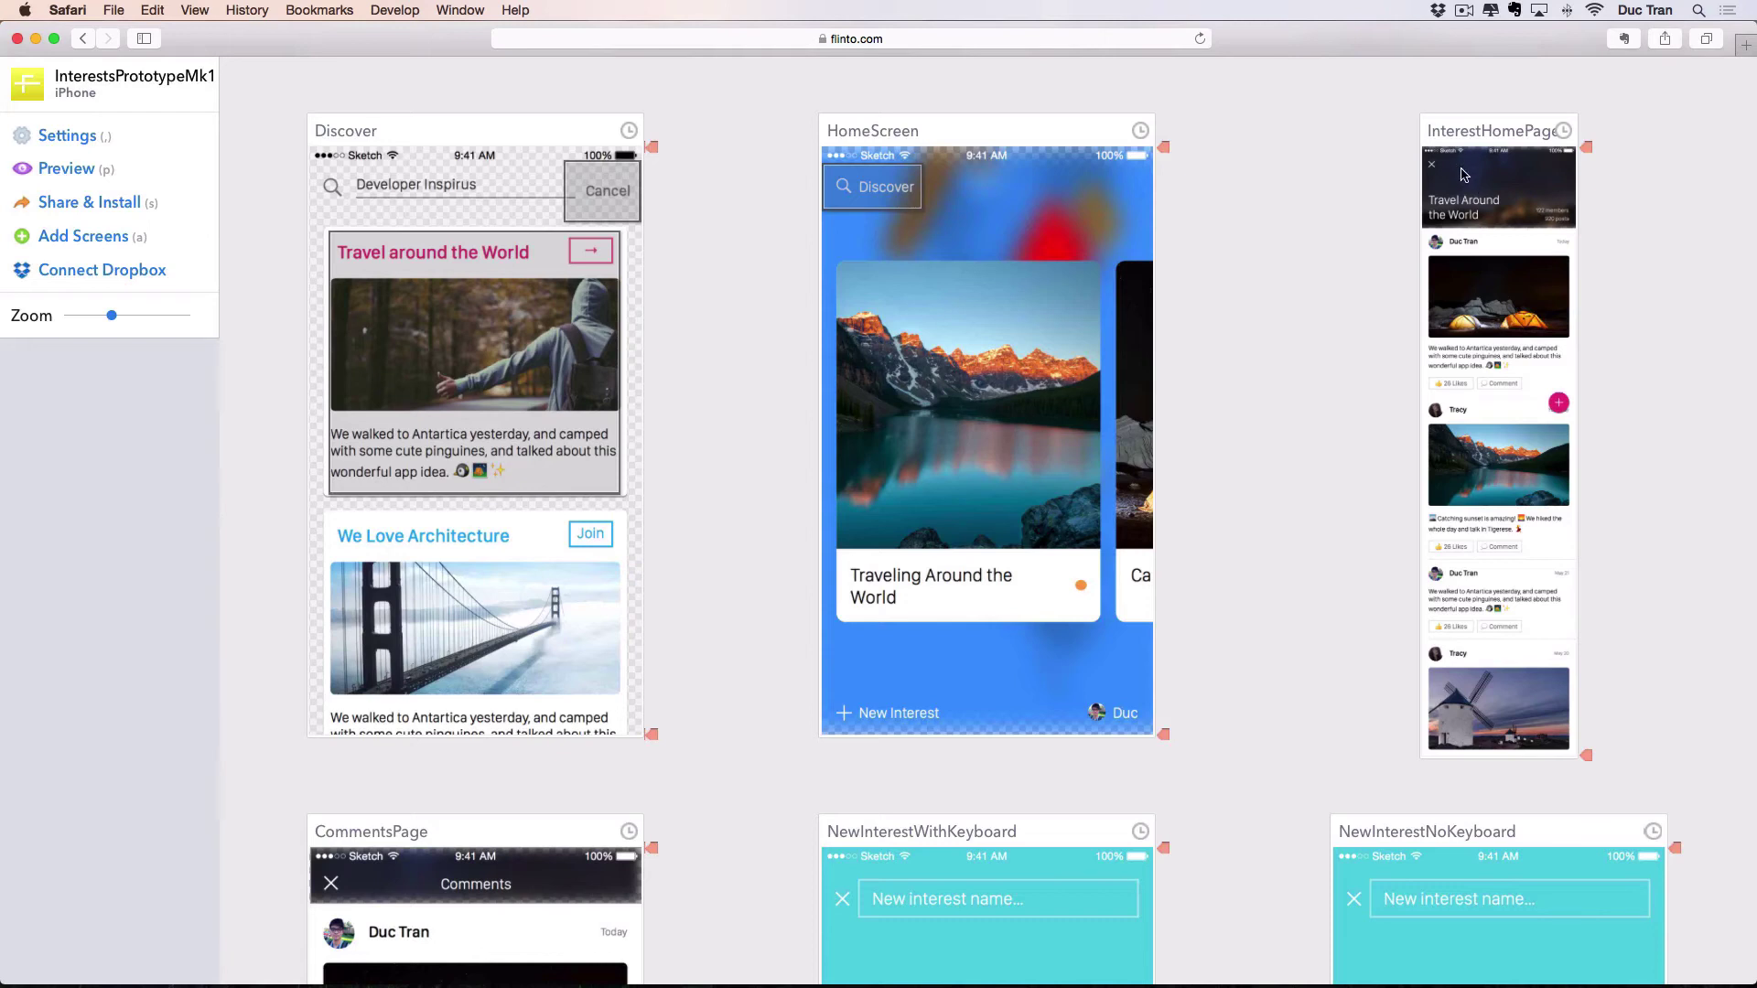
Link InterestHomePage's close area back to HomeScreen, settling on a Push Right transition.
{"action": "left_click_drag", "start_coordinate": [1435, 166], "coordinate": [984, 363]}
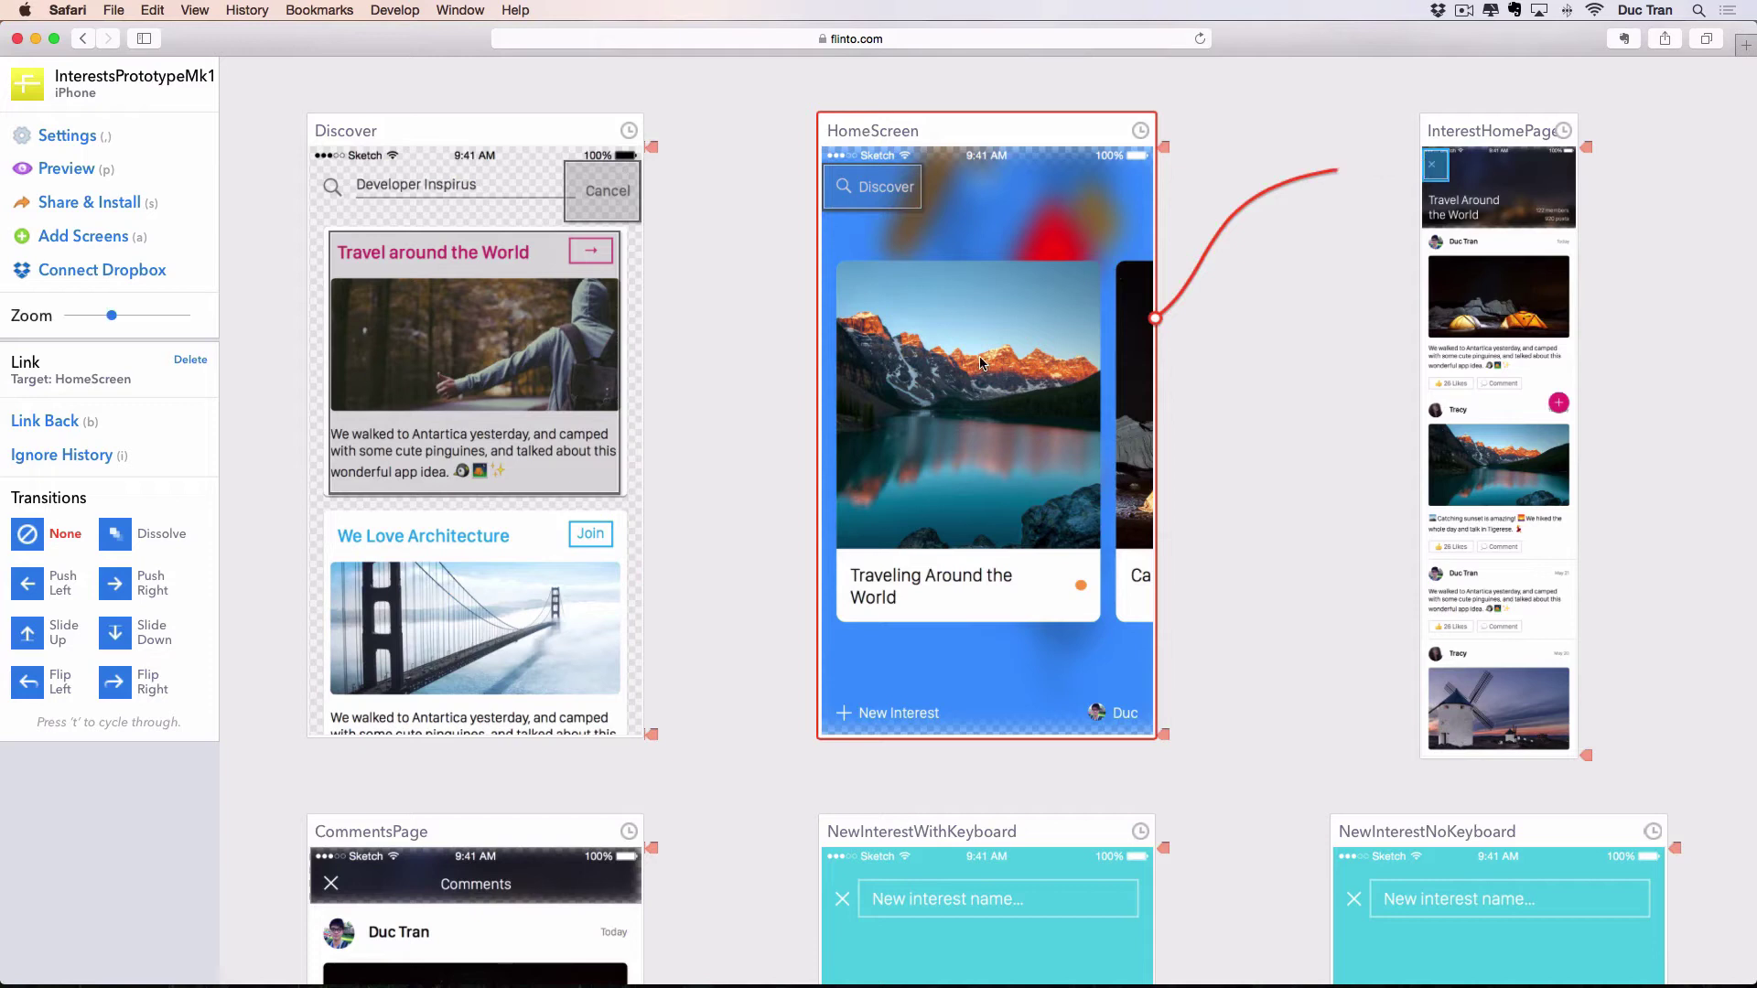
{"action": "left_click", "coordinate": [1312, 273]}
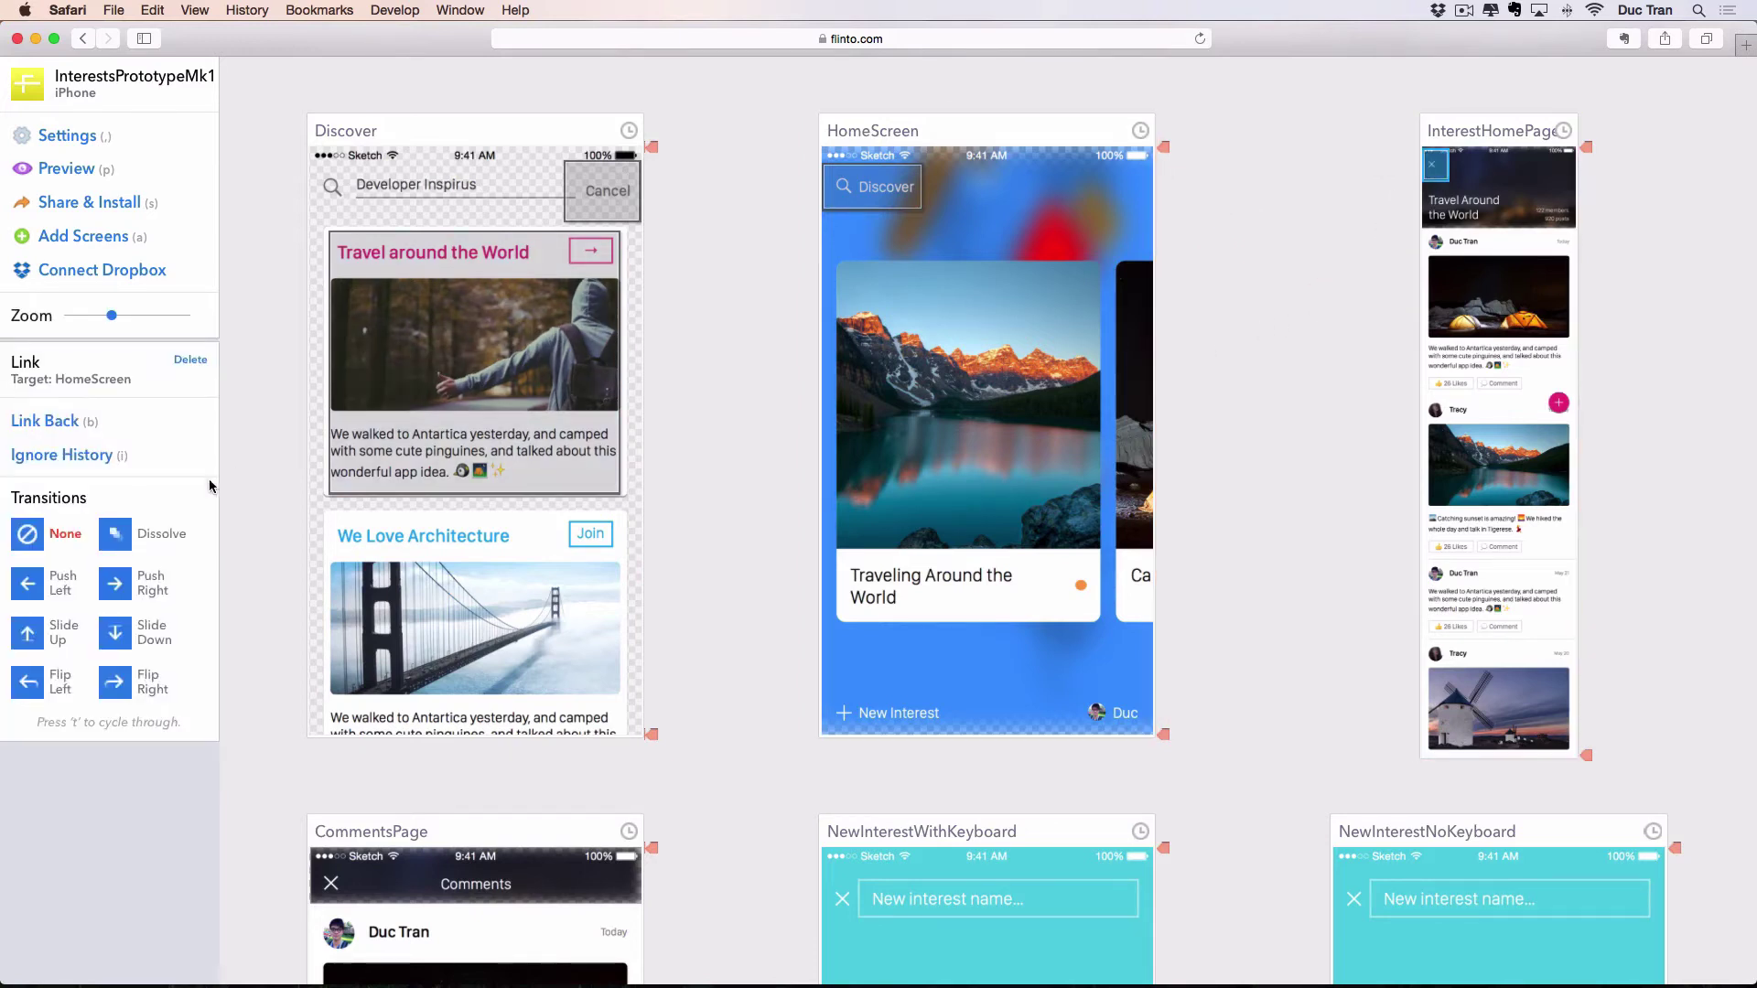
{"action": "left_click", "coordinate": [126, 538]}
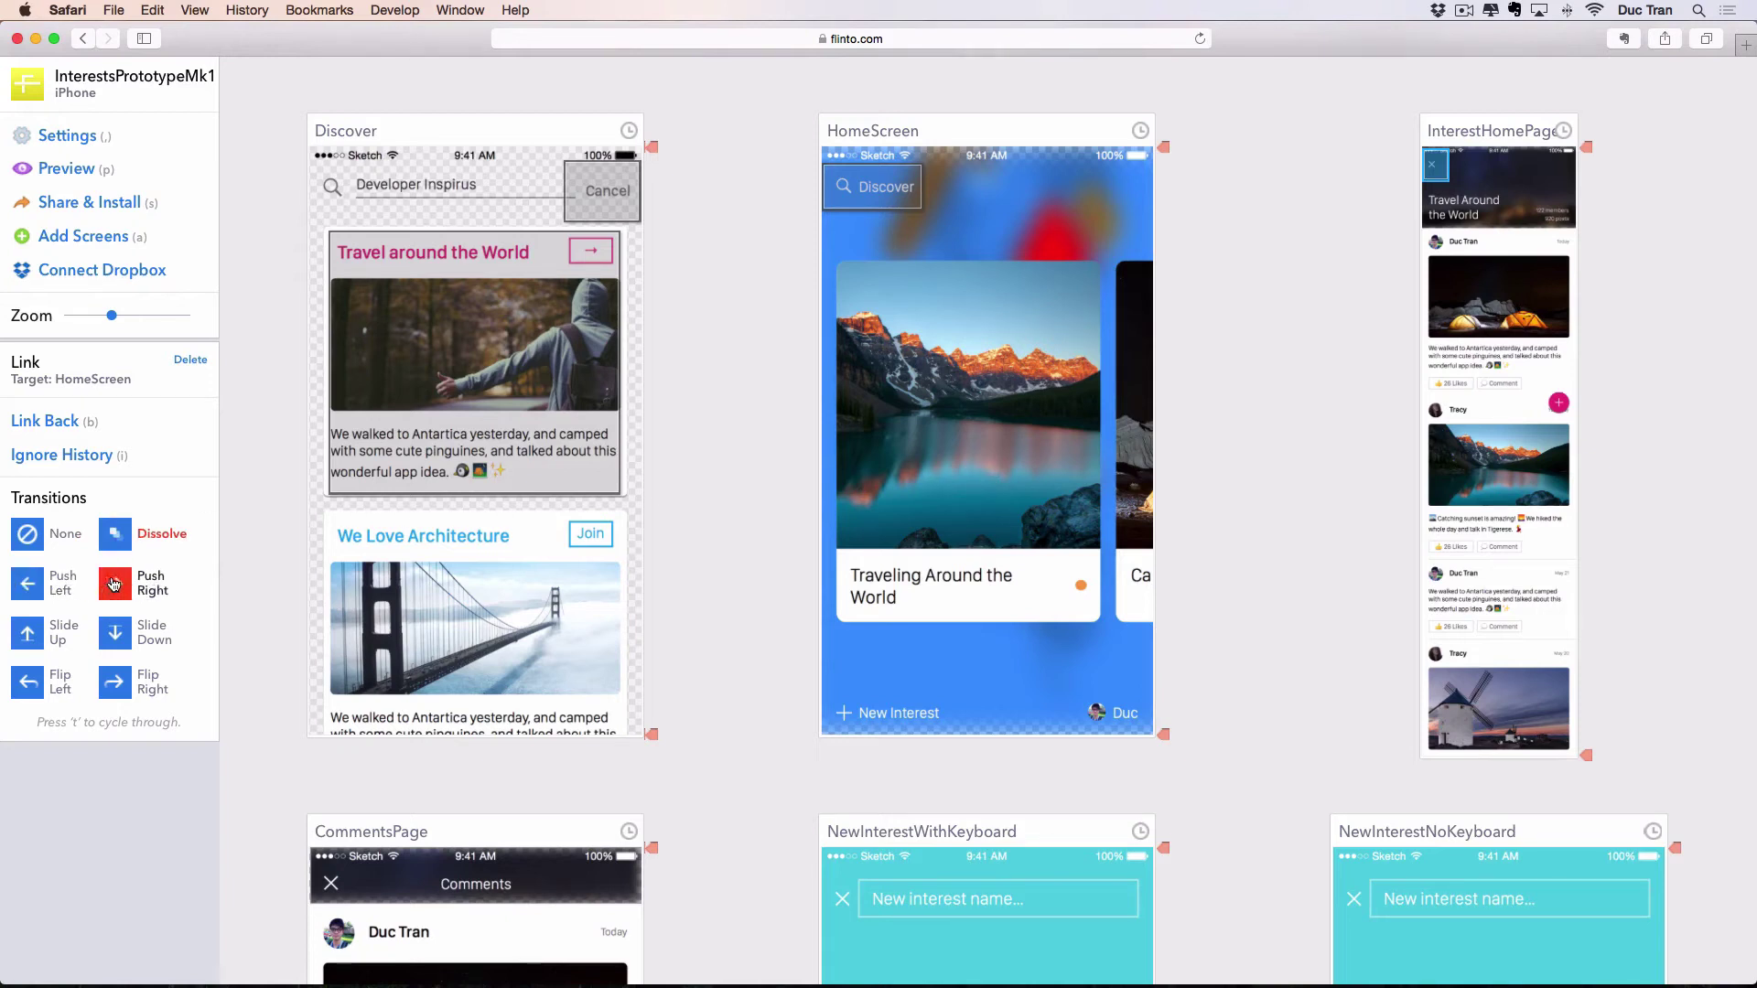
{"action": "left_click", "coordinate": [113, 584]}
Make the 'We Love Architecture' card on Discover link to InterestHomePage.
{"action": "left_click", "coordinate": [1254, 326]}
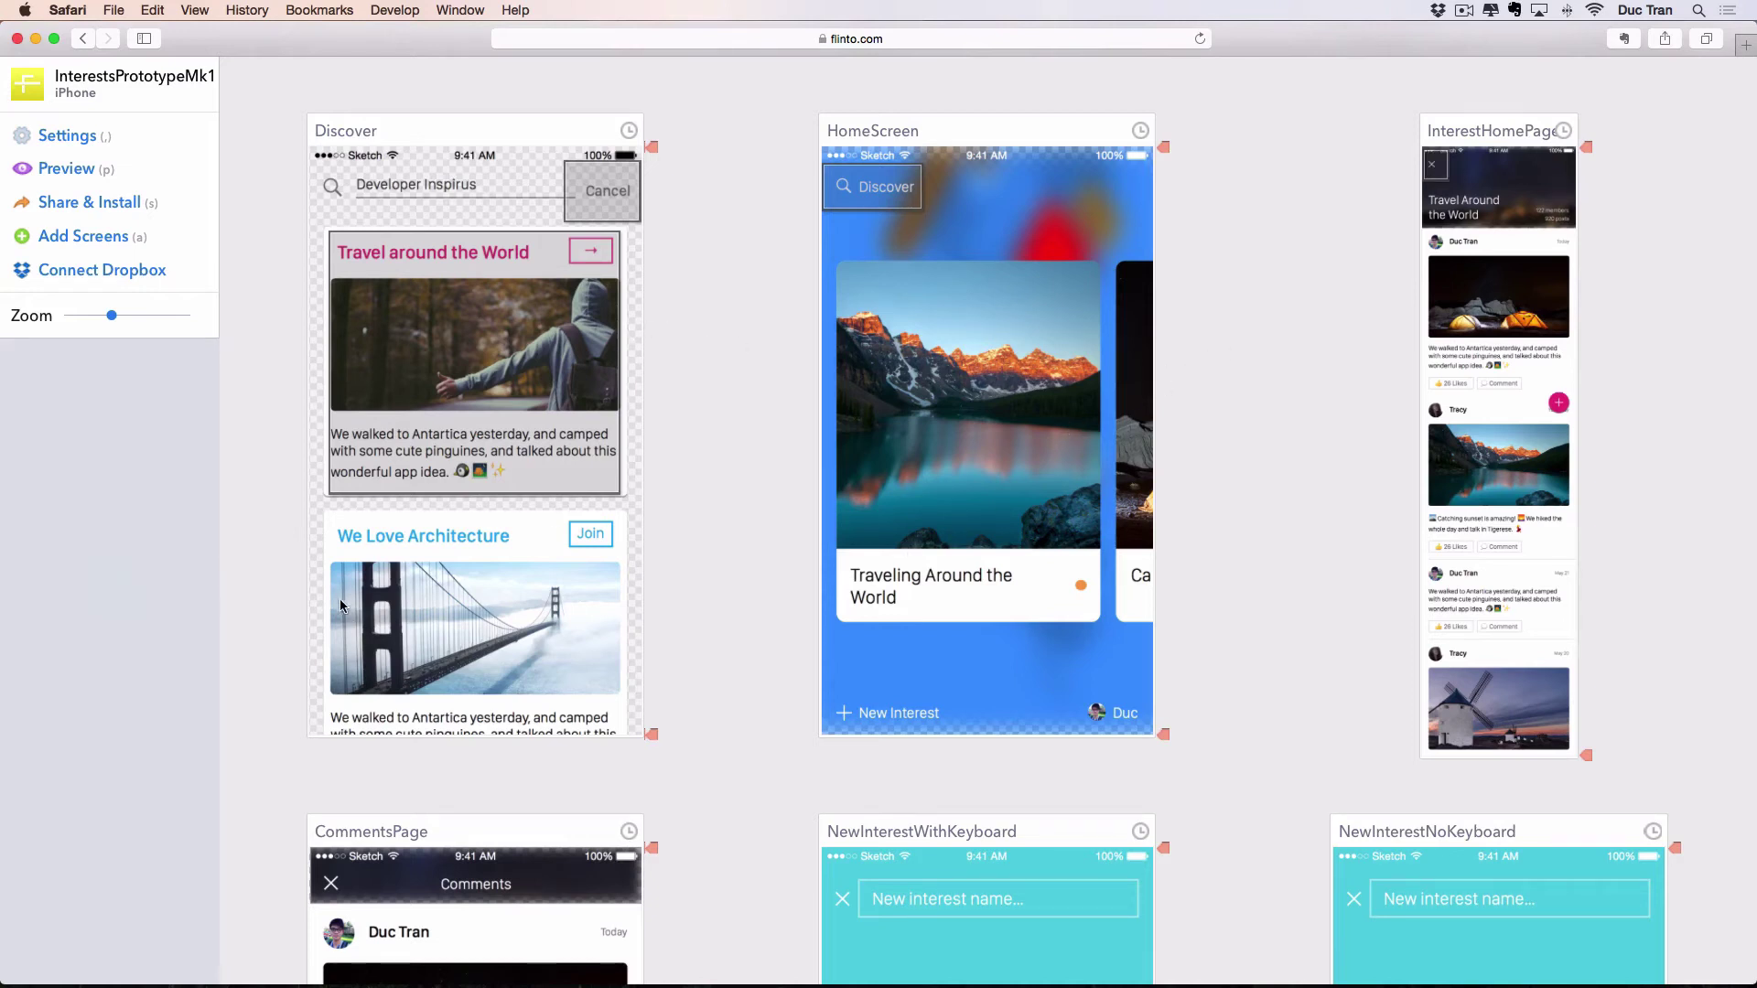
{"action": "left_click_drag", "start_coordinate": [318, 513], "coordinate": [626, 748]}
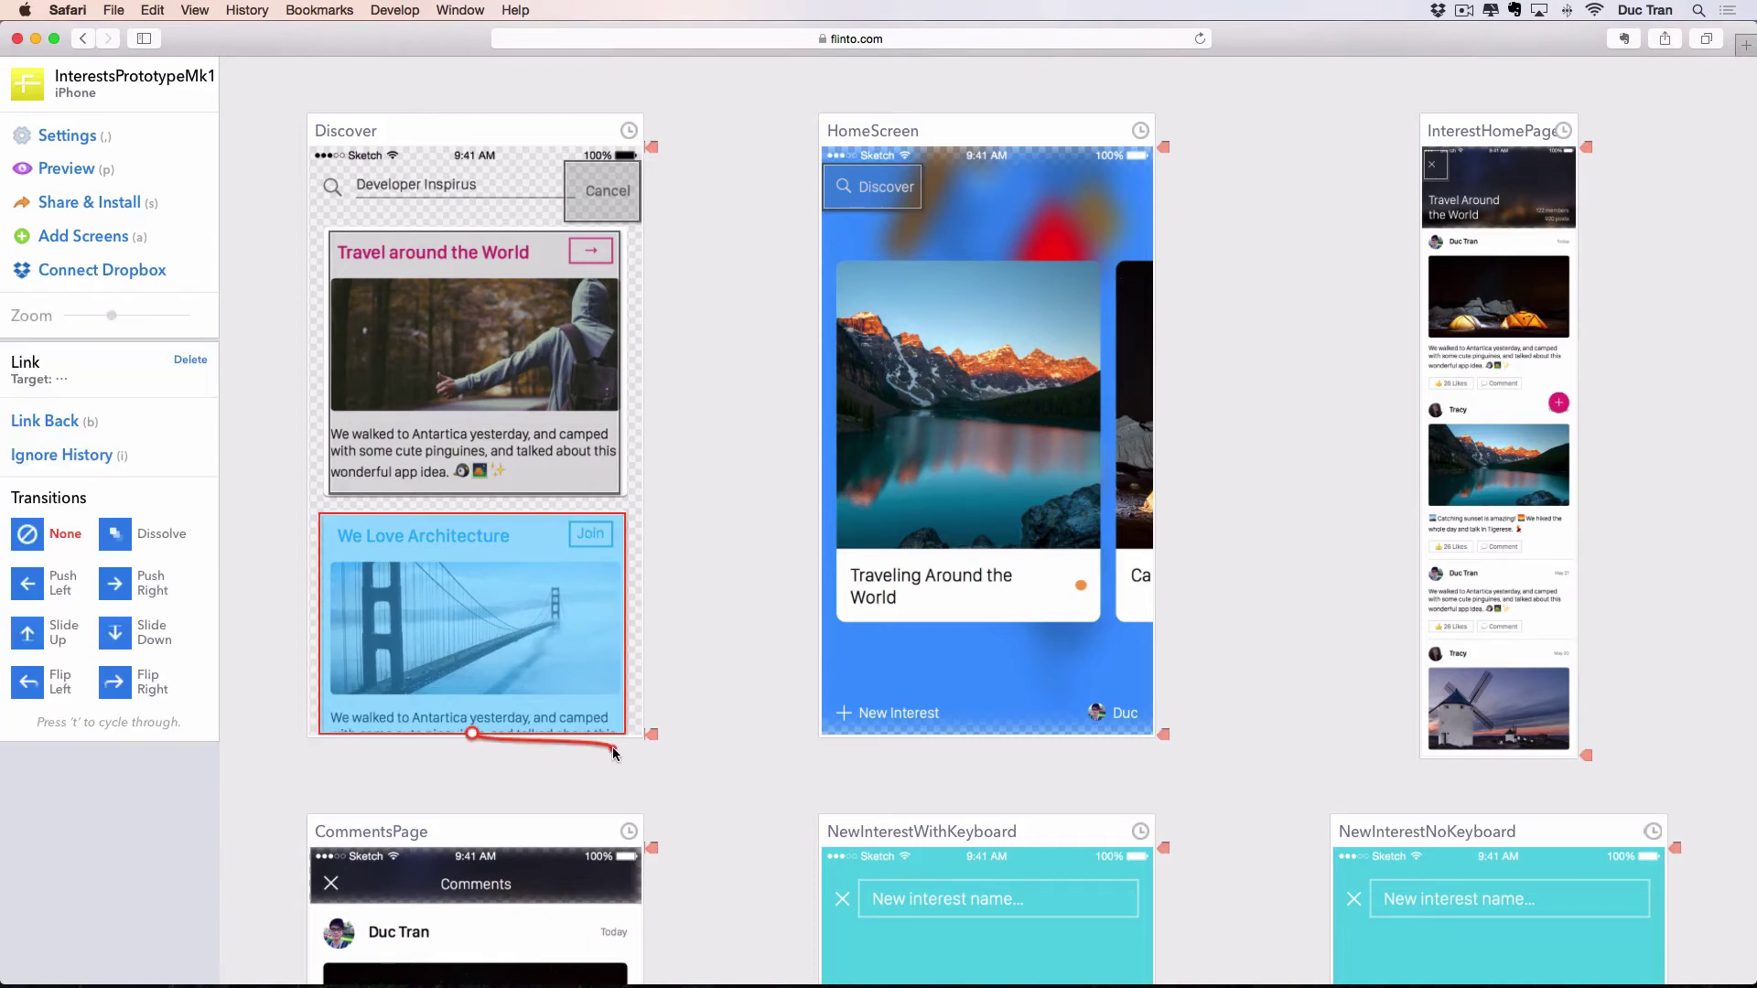
{"action": "left_click", "coordinate": [1480, 327]}
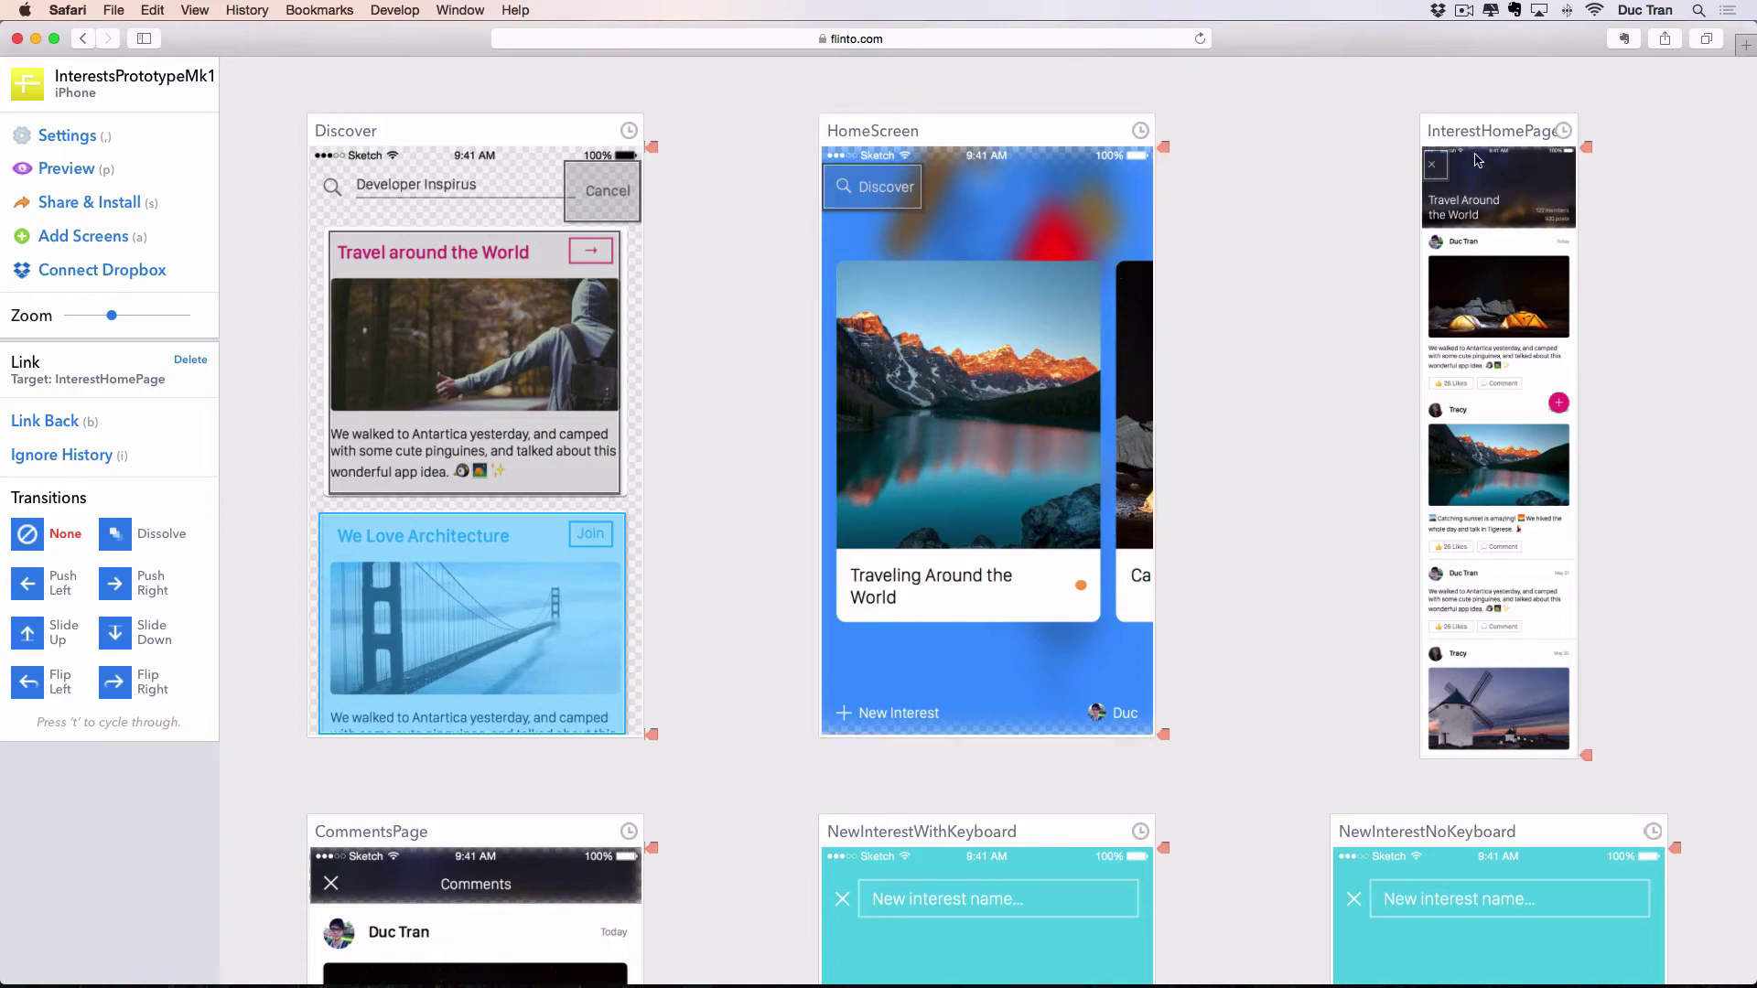
{"action": "left_click", "coordinate": [1369, 180]}
{"action": "scroll", "coordinate": [1374, 217], "scroll_direction": "down", "scroll_amount": 3}
{"action": "scroll", "coordinate": [1375, 224], "scroll_direction": "down", "scroll_amount": 15}
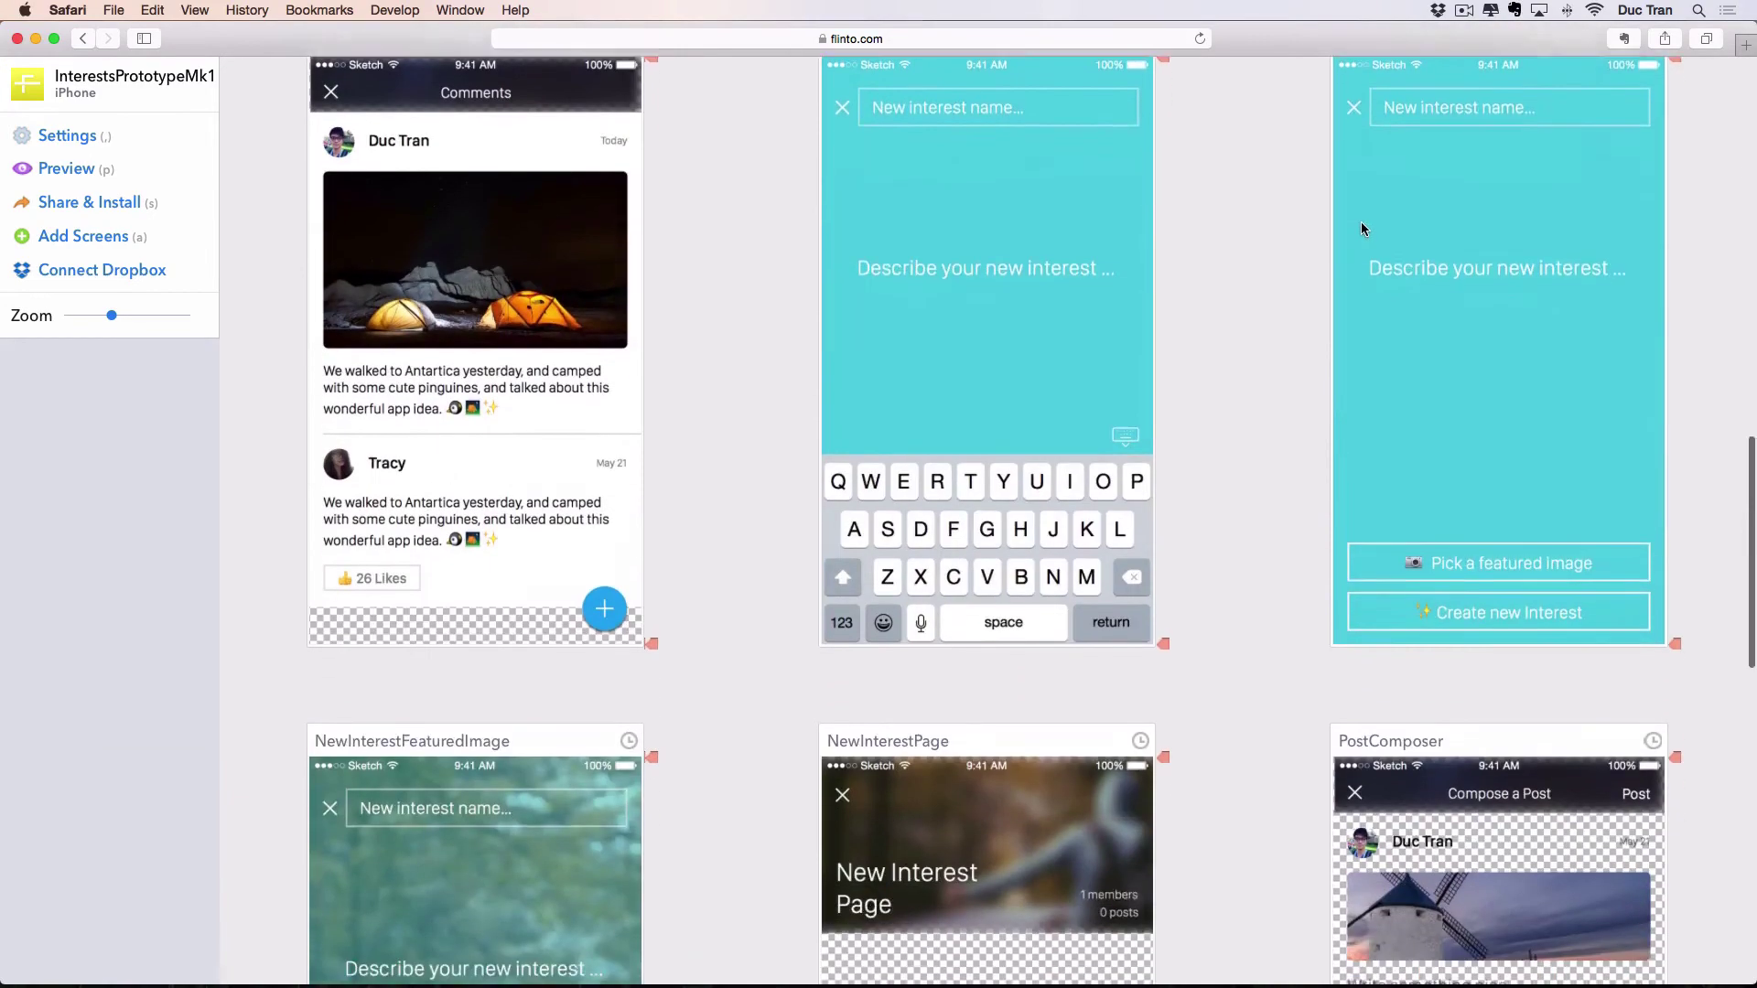
{"action": "scroll", "coordinate": [1343, 283], "scroll_direction": "down", "scroll_amount": 5}
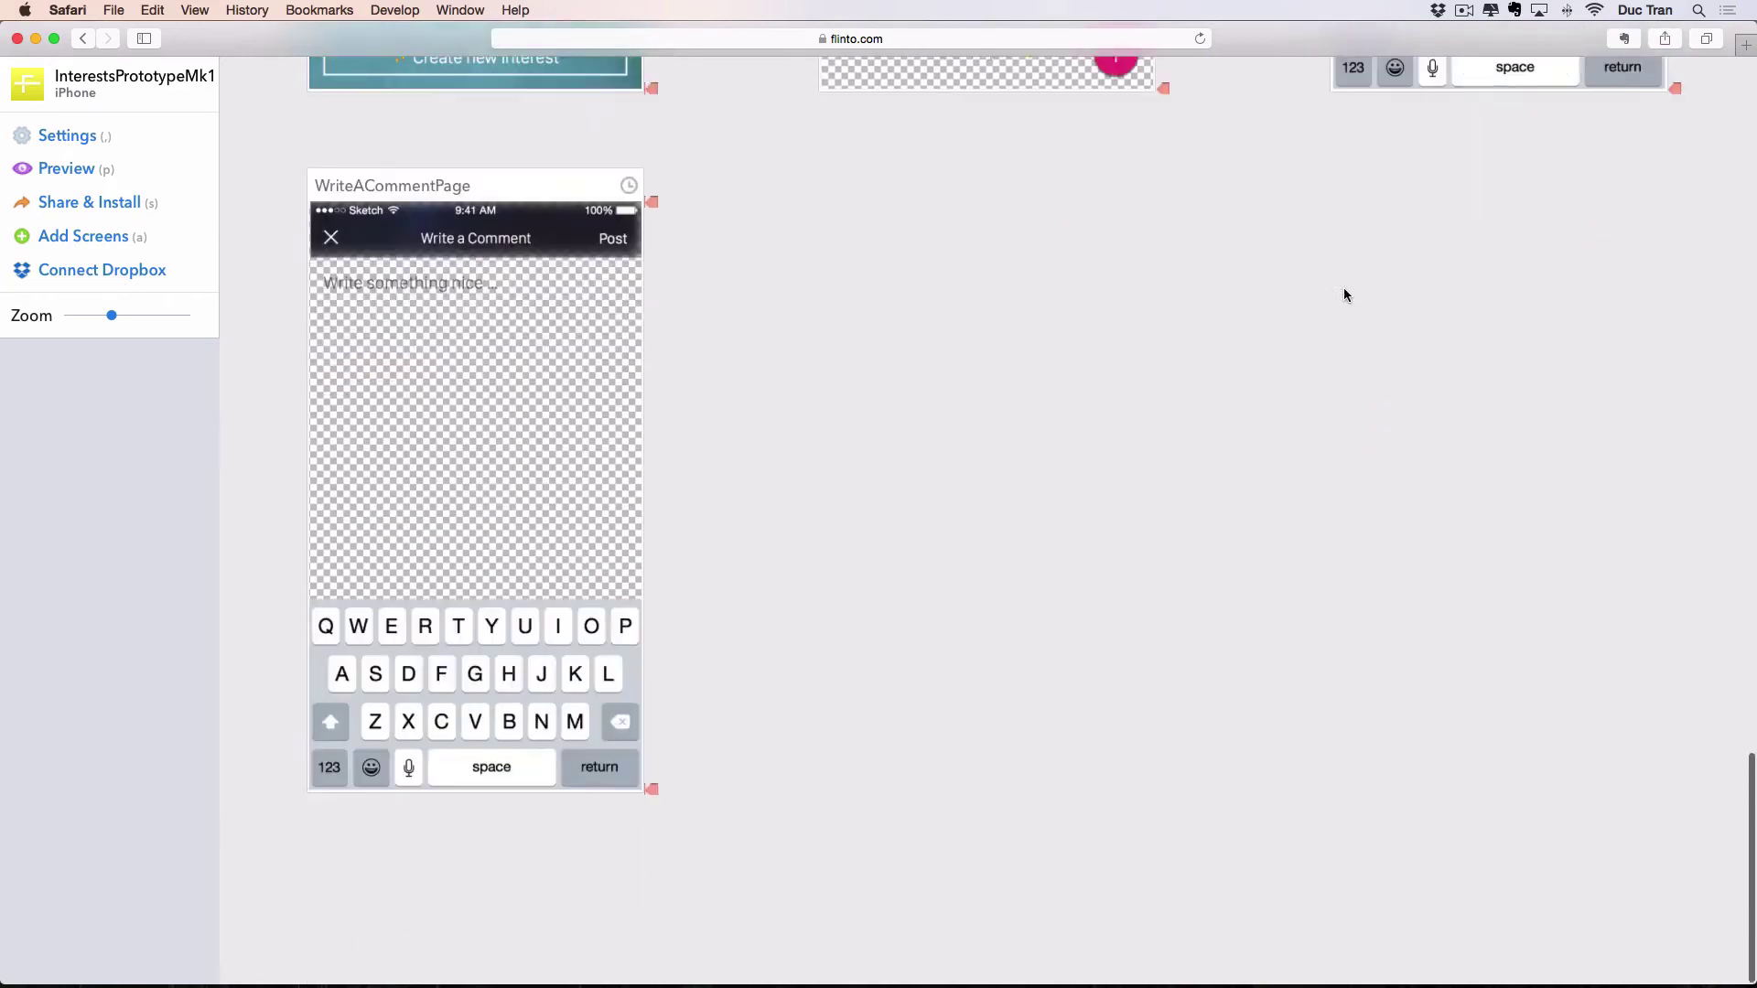
{"action": "scroll", "coordinate": [1343, 289], "scroll_direction": "up", "scroll_amount": 15}
{"action": "scroll", "coordinate": [1343, 295], "scroll_direction": "down", "scroll_amount": 2}
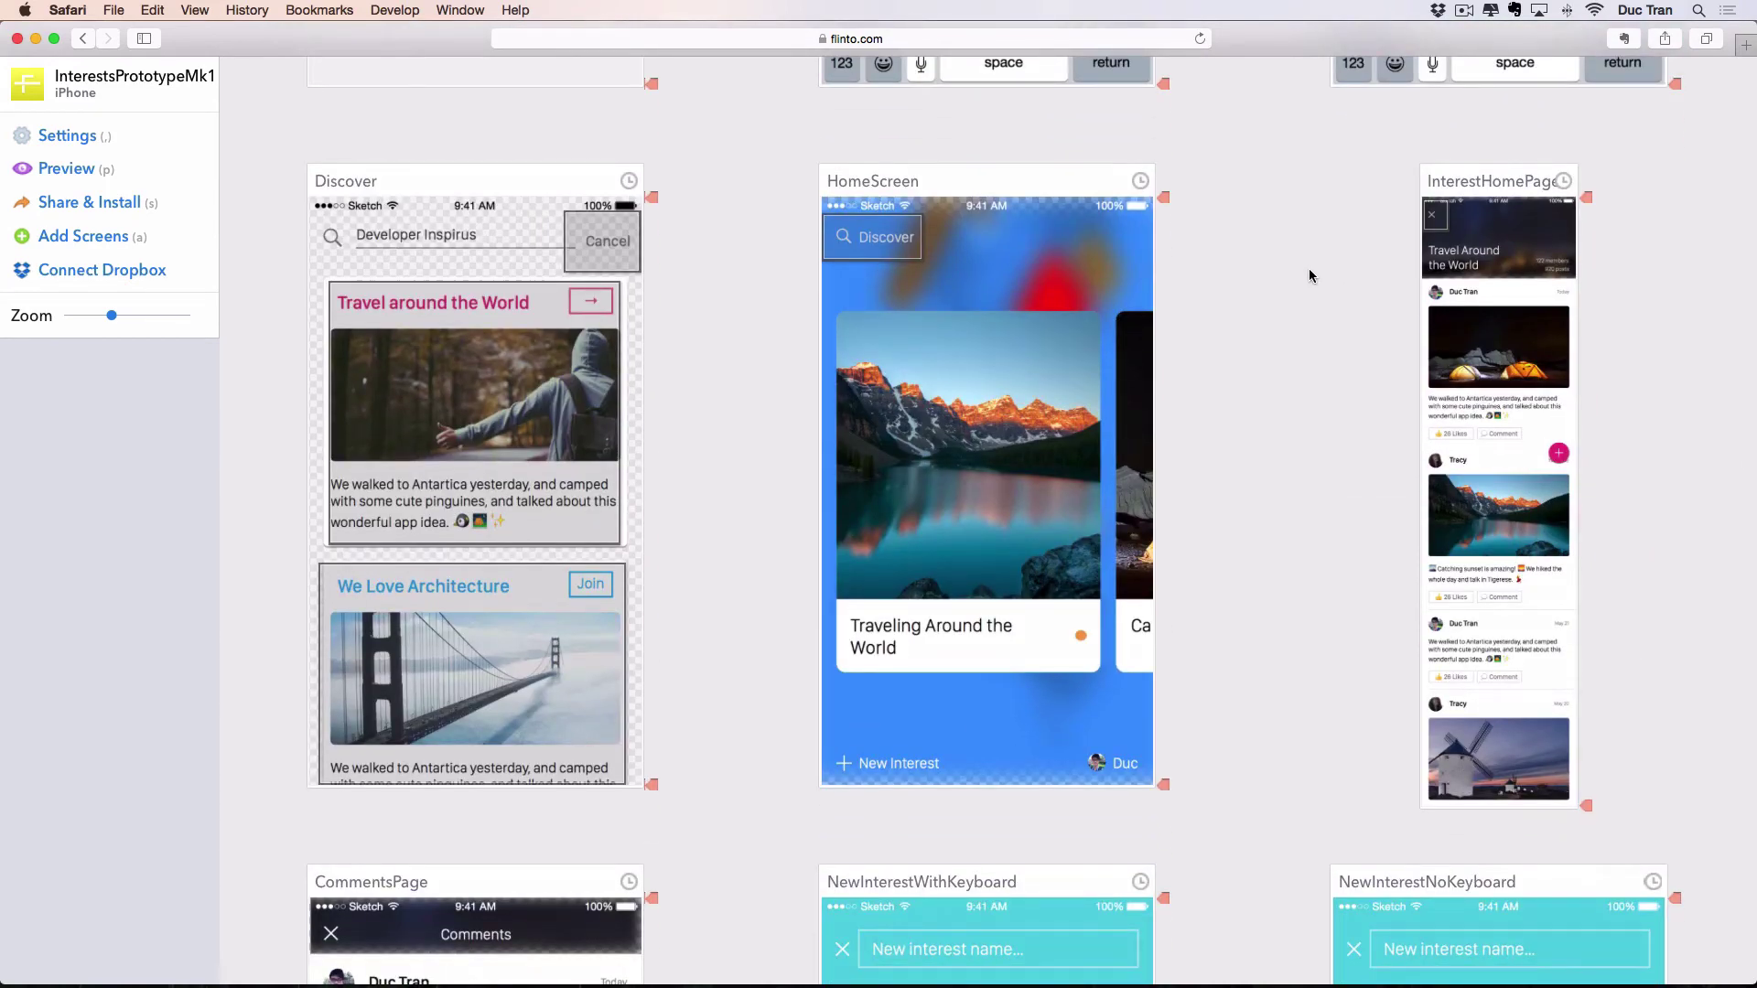
{"action": "scroll", "coordinate": [1300, 320], "scroll_direction": "down", "scroll_amount": 3}
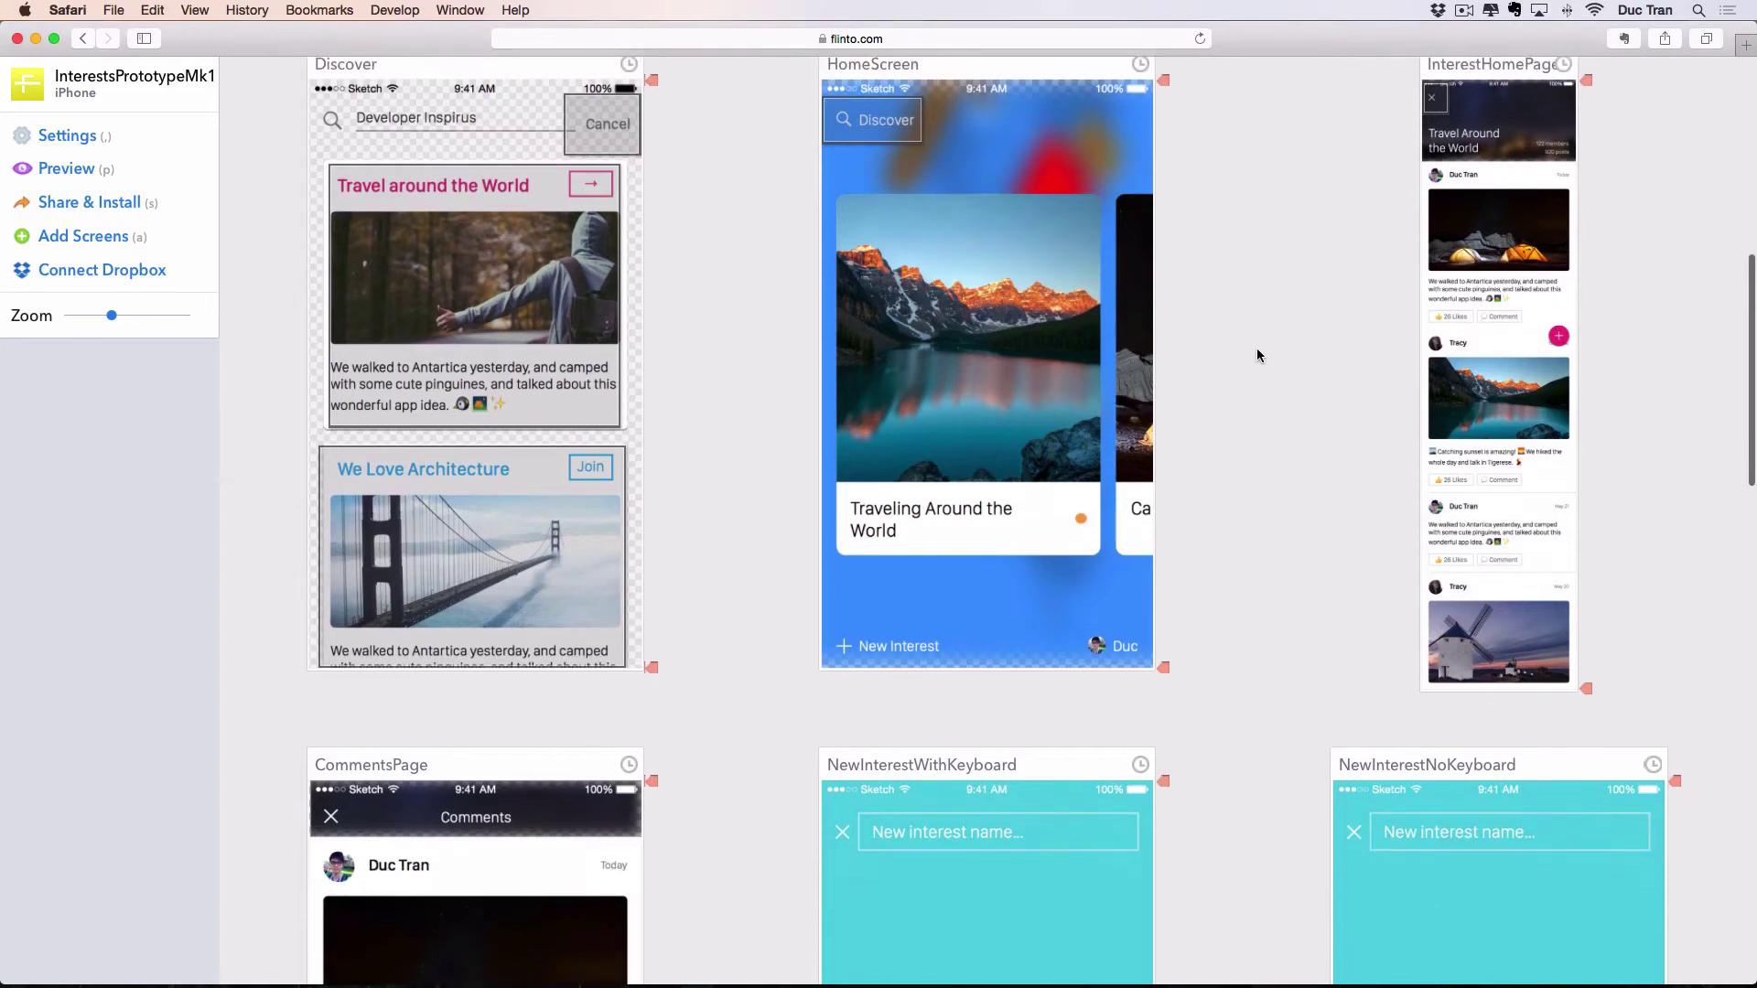
{"action": "scroll", "coordinate": [1256, 355], "scroll_direction": "down", "scroll_amount": 1}
{"action": "scroll", "coordinate": [1256, 352], "scroll_direction": "up", "scroll_amount": 4}
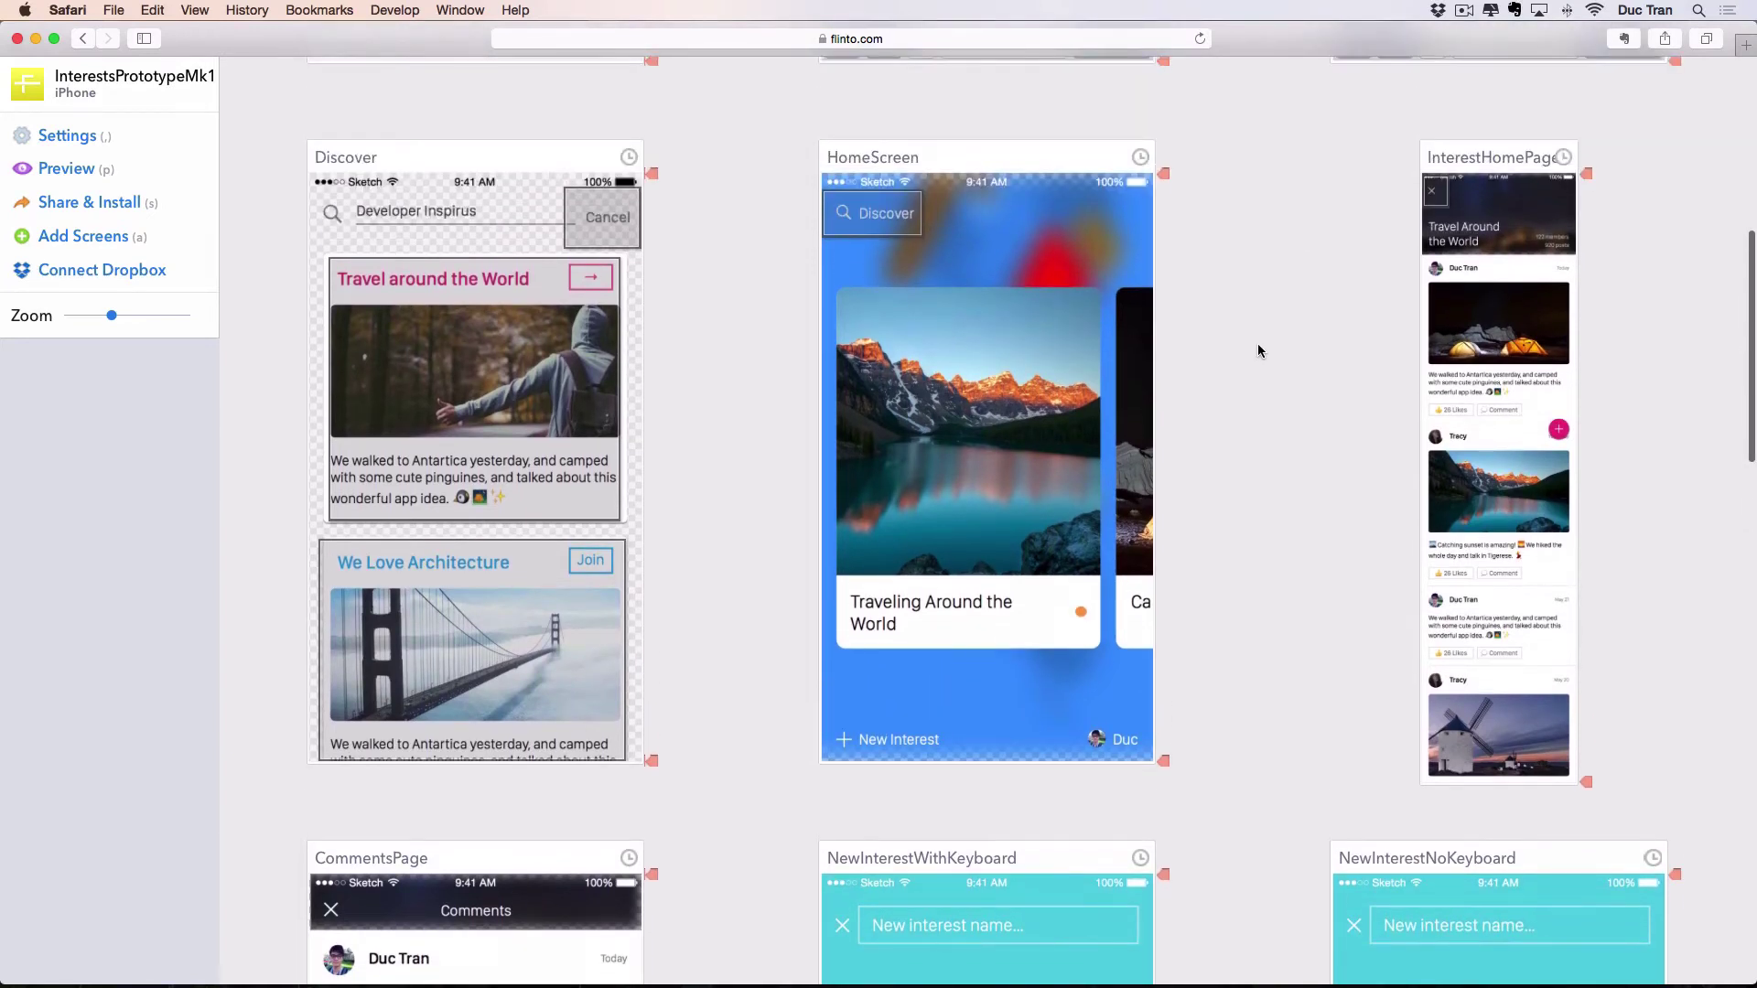
{"action": "left_click", "coordinate": [1002, 161]}
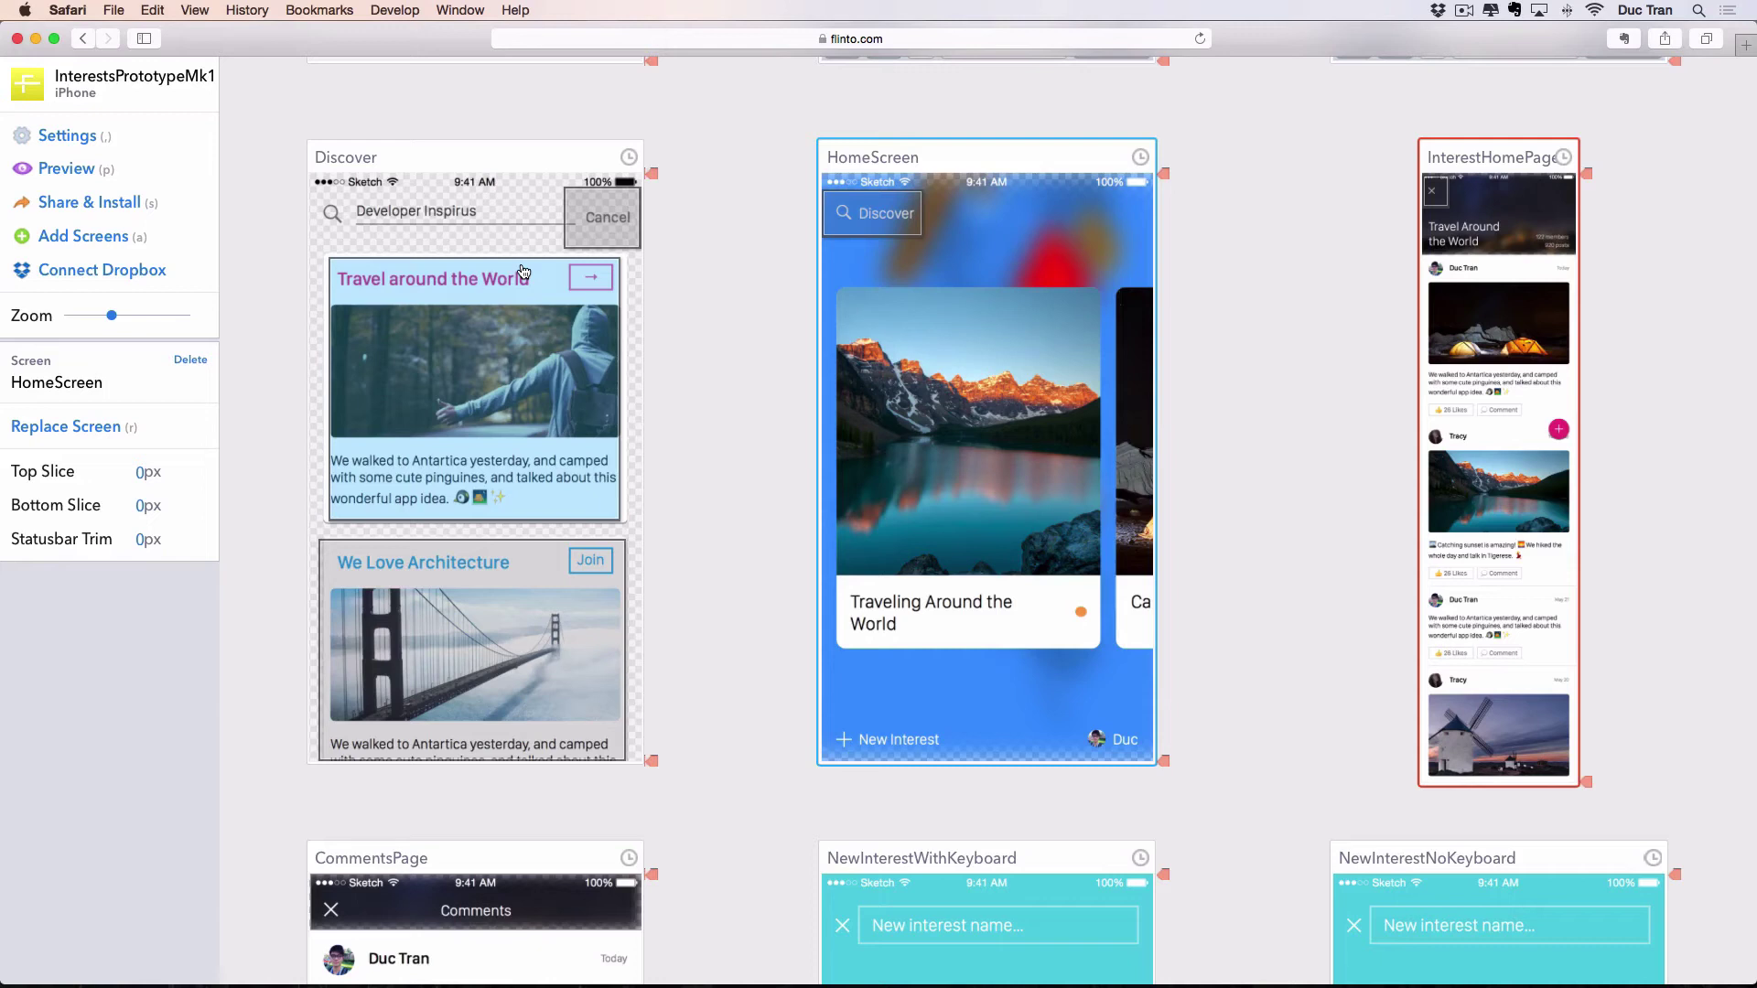
{"action": "left_click", "coordinate": [752, 417]}
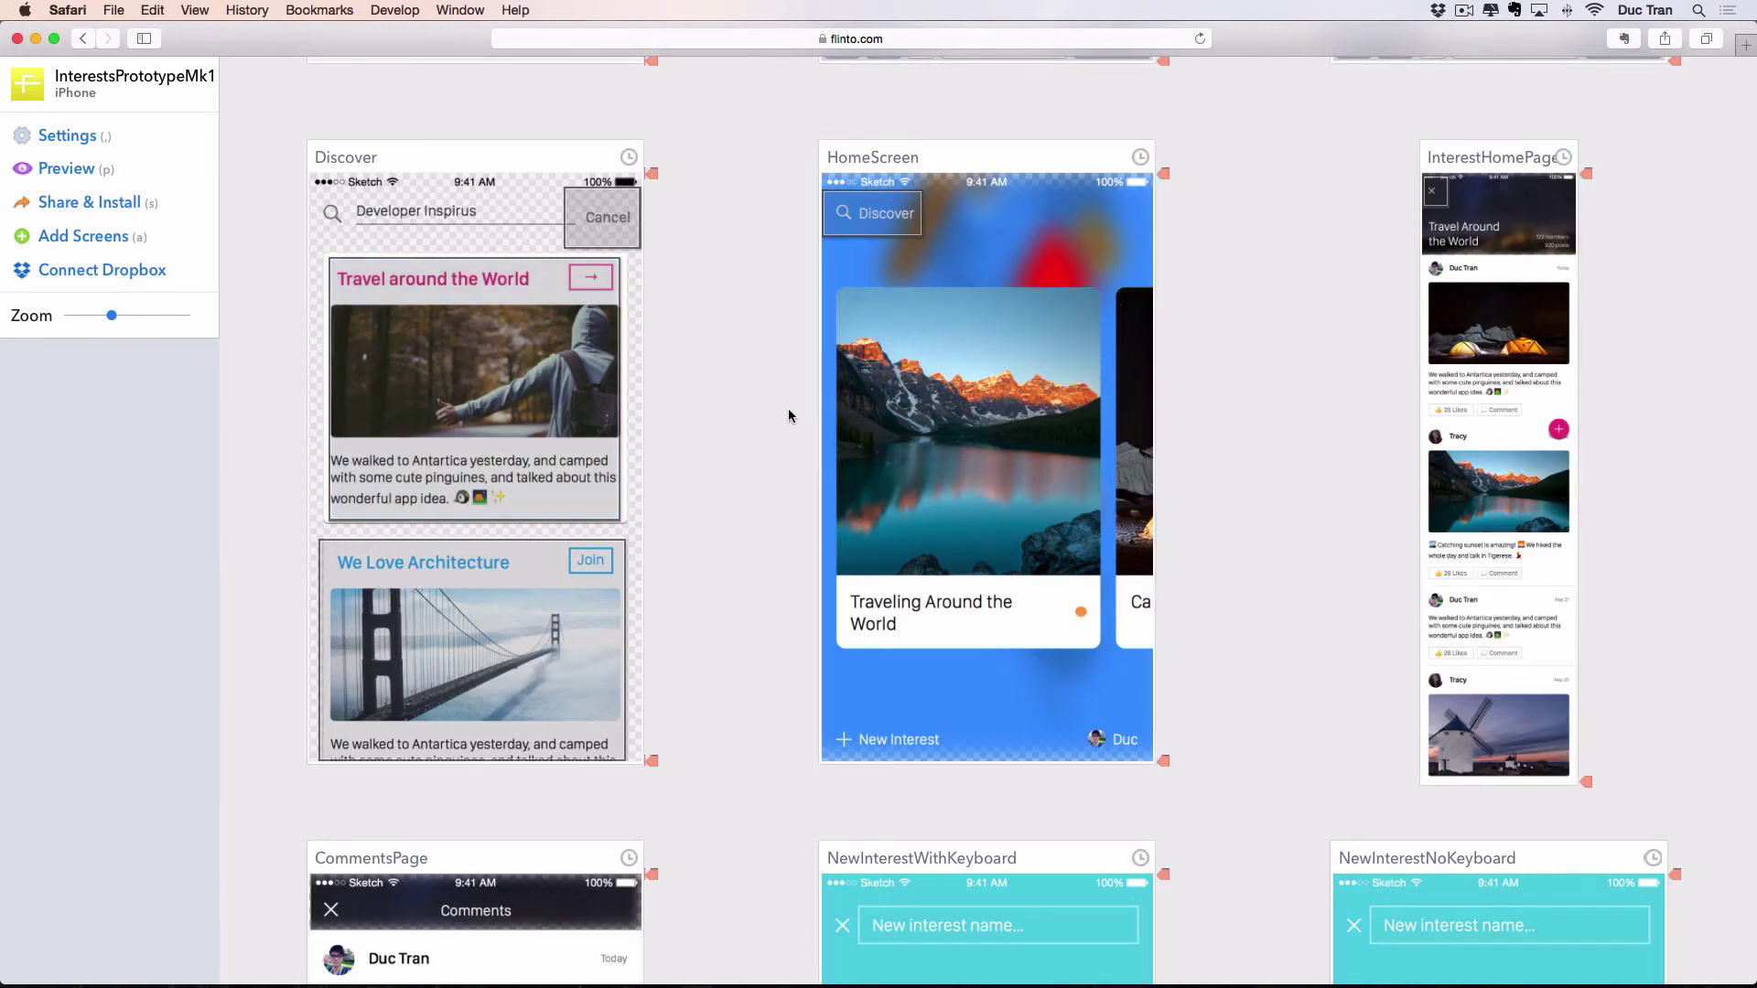
{"action": "scroll", "coordinate": [789, 416], "scroll_direction": "down", "scroll_amount": 10}
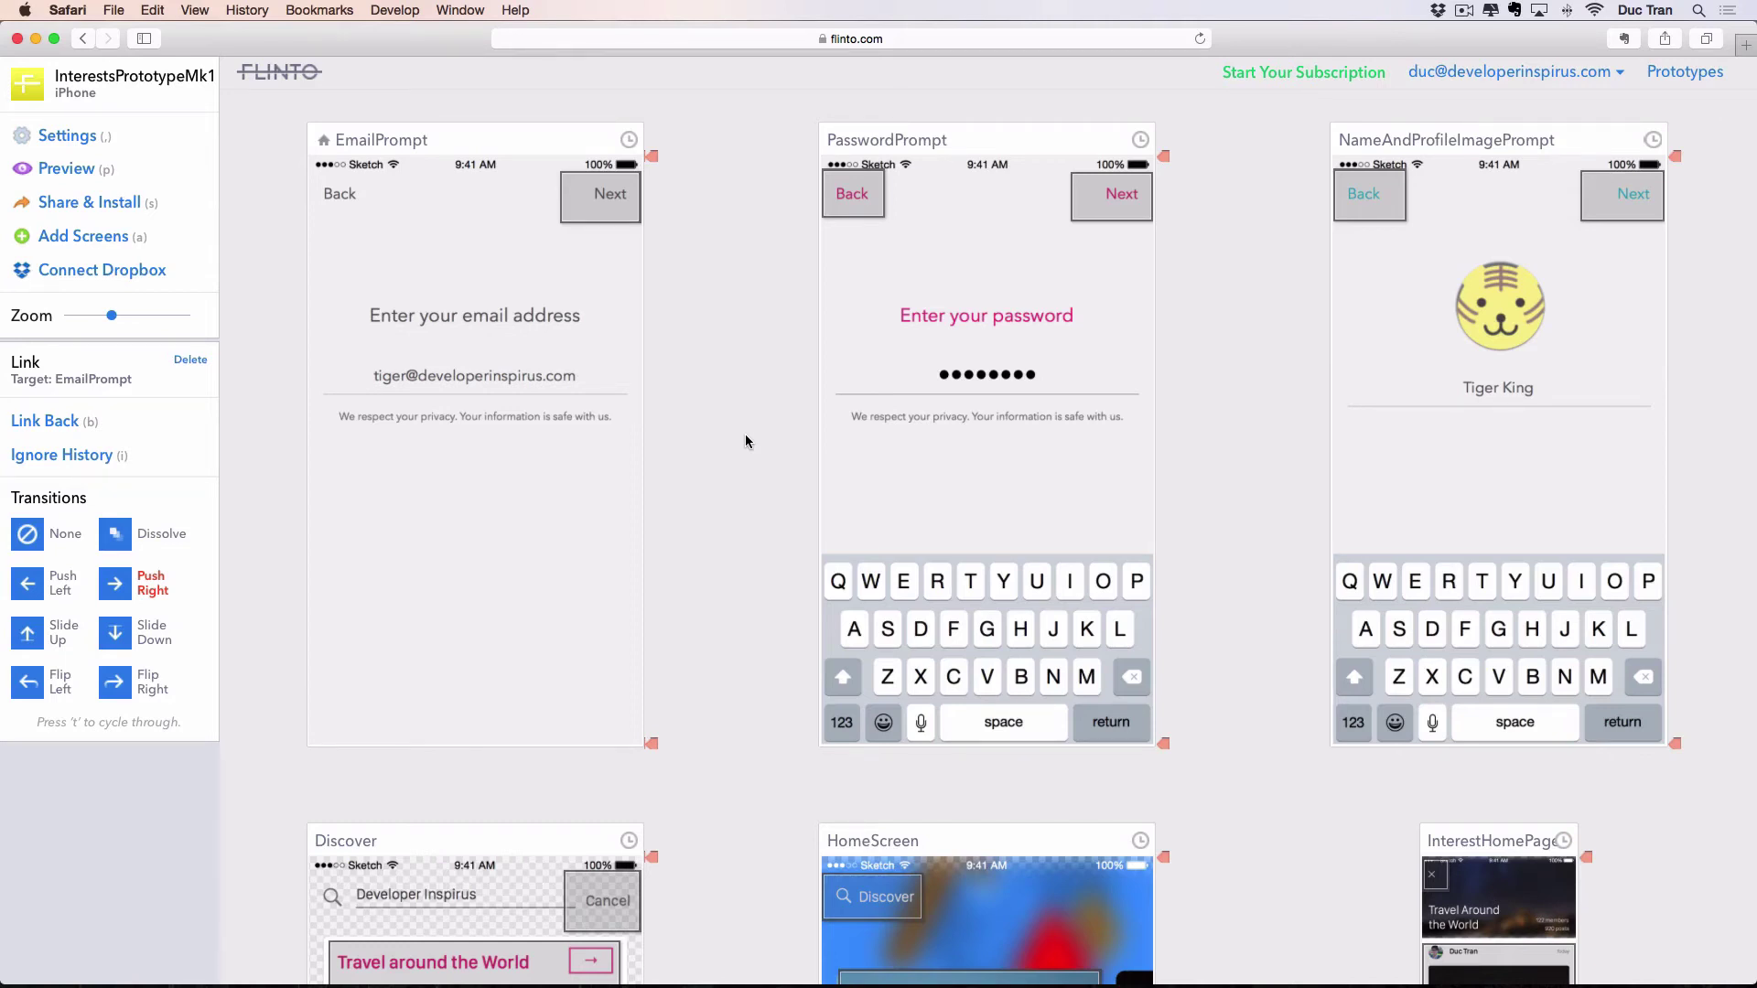
{"action": "left_click", "coordinate": [745, 434]}
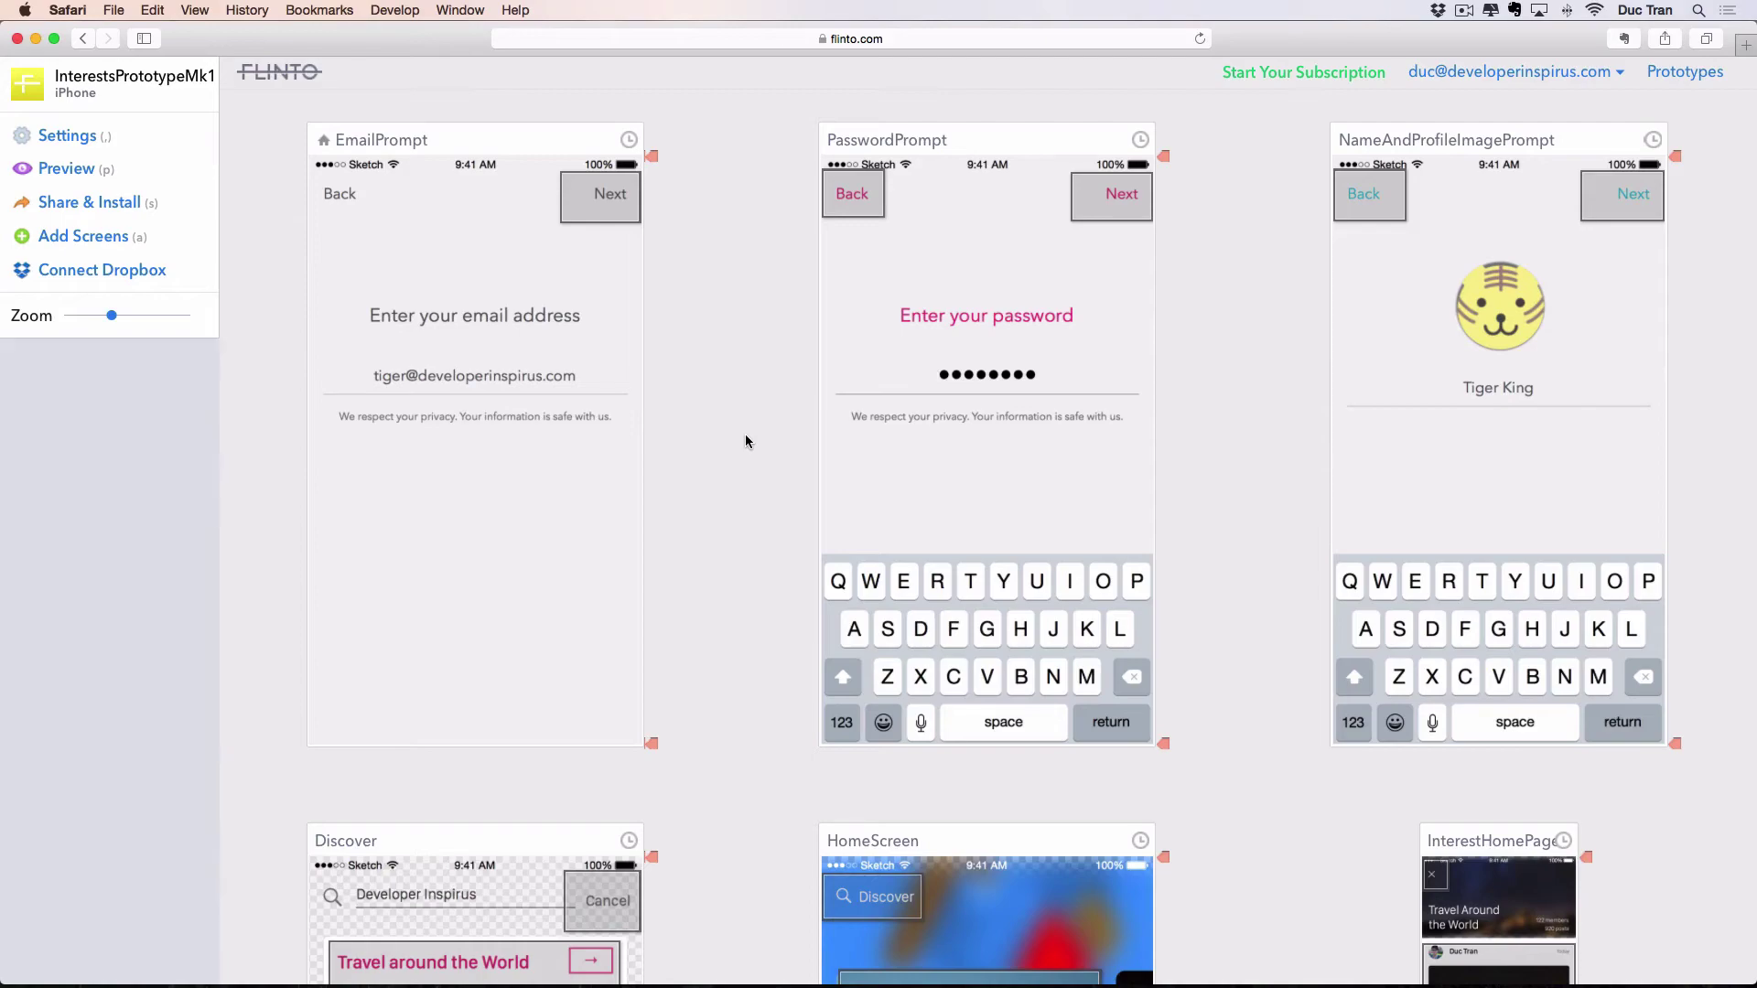
{"action": "scroll", "coordinate": [750, 439], "scroll_direction": "down", "scroll_amount": 15}
{"action": "scroll", "coordinate": [732, 457], "scroll_direction": "down", "scroll_amount": 10}
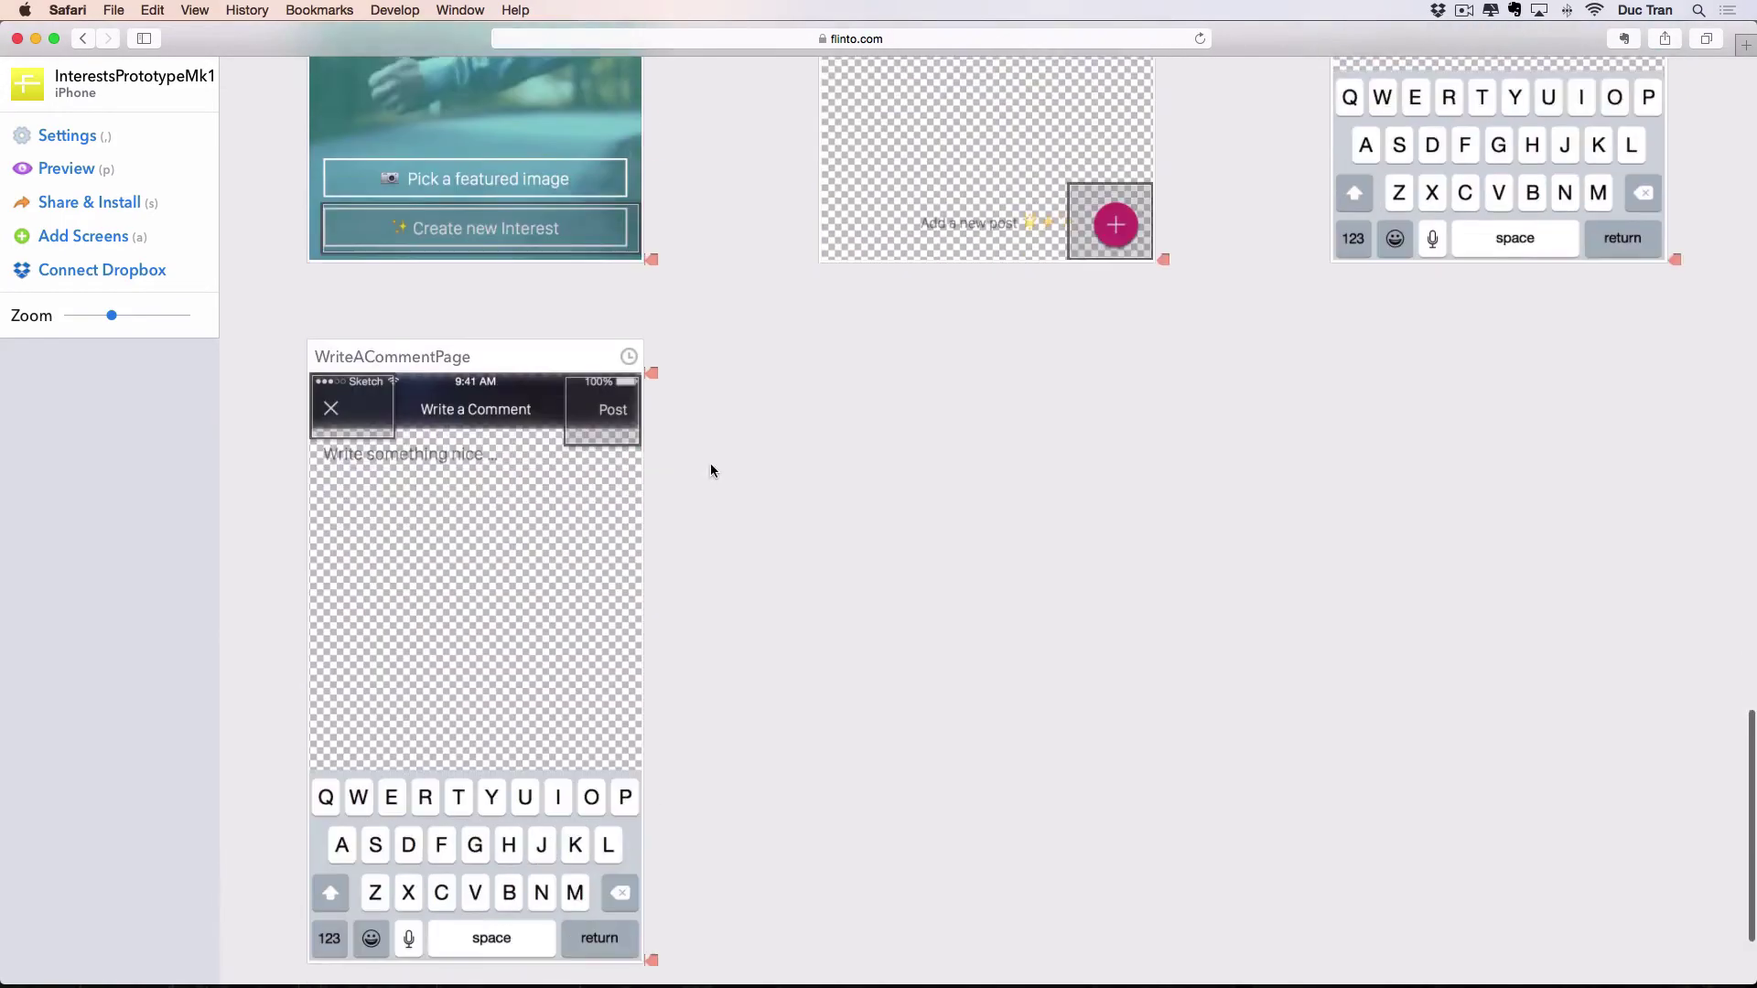
{"action": "scroll", "coordinate": [952, 498], "scroll_direction": "up", "scroll_amount": 20}
{"action": "scroll", "coordinate": [915, 485], "scroll_direction": "down", "scroll_amount": 1}
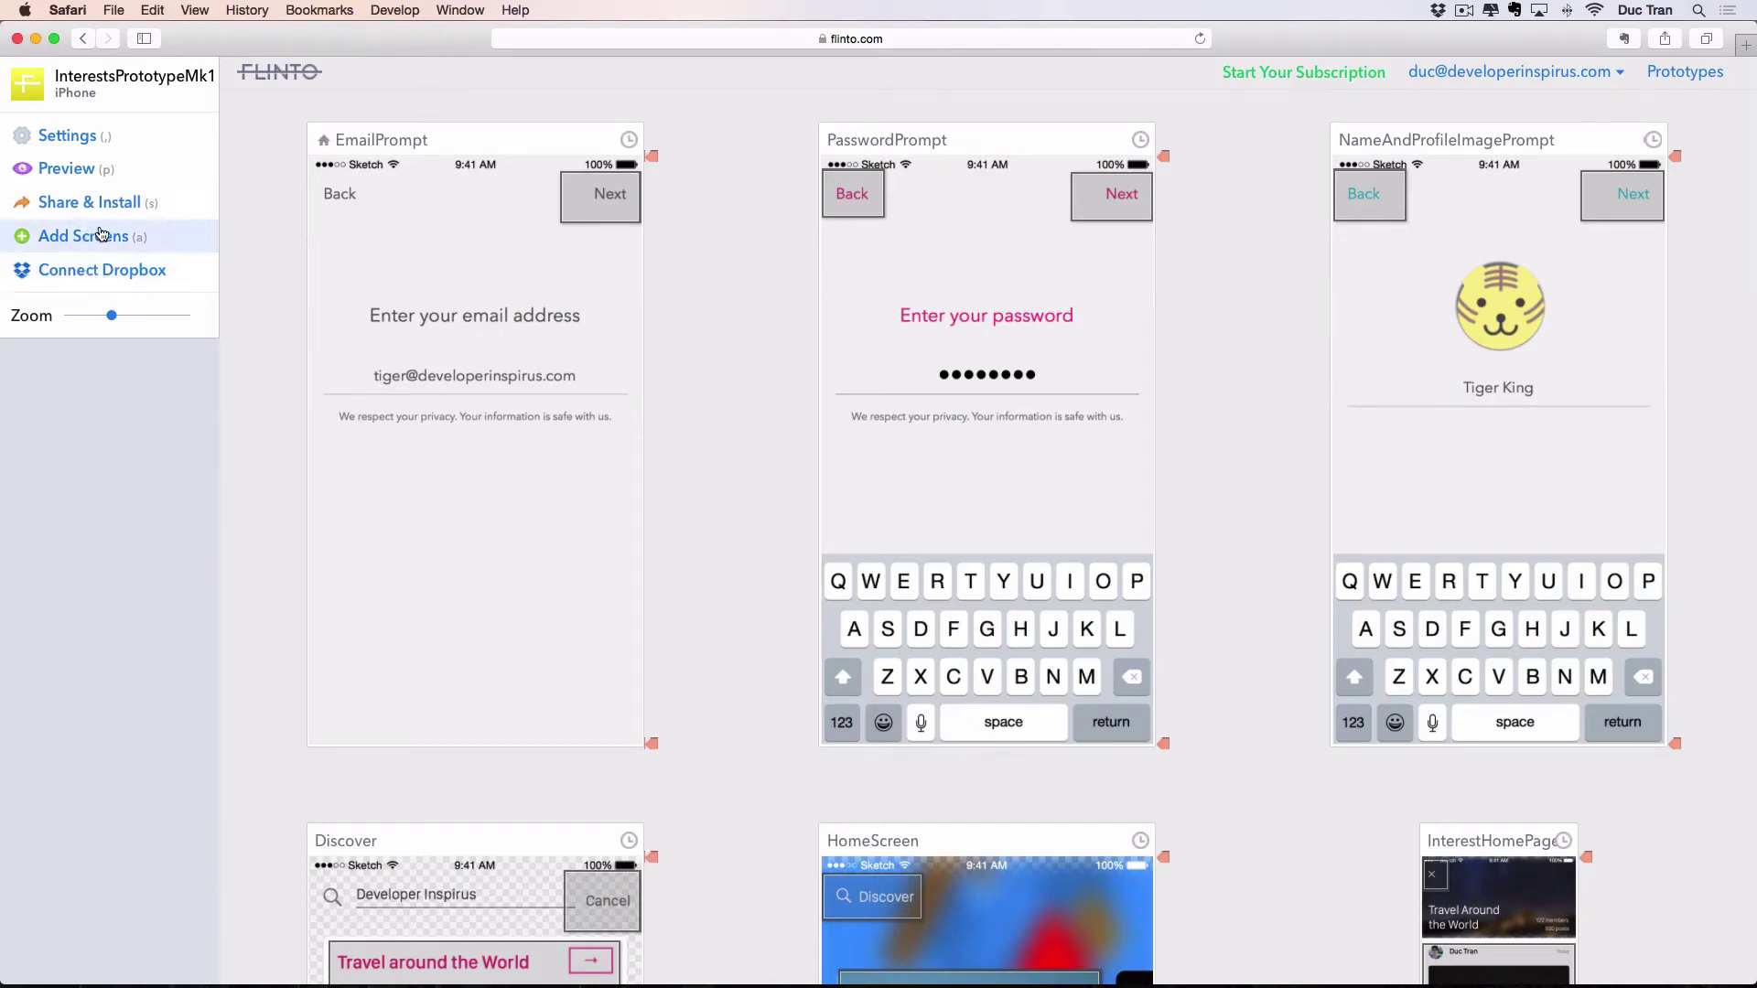
Open the prototype's Share & Install options and review the History and Password tabs.
{"action": "left_click", "coordinate": [134, 204]}
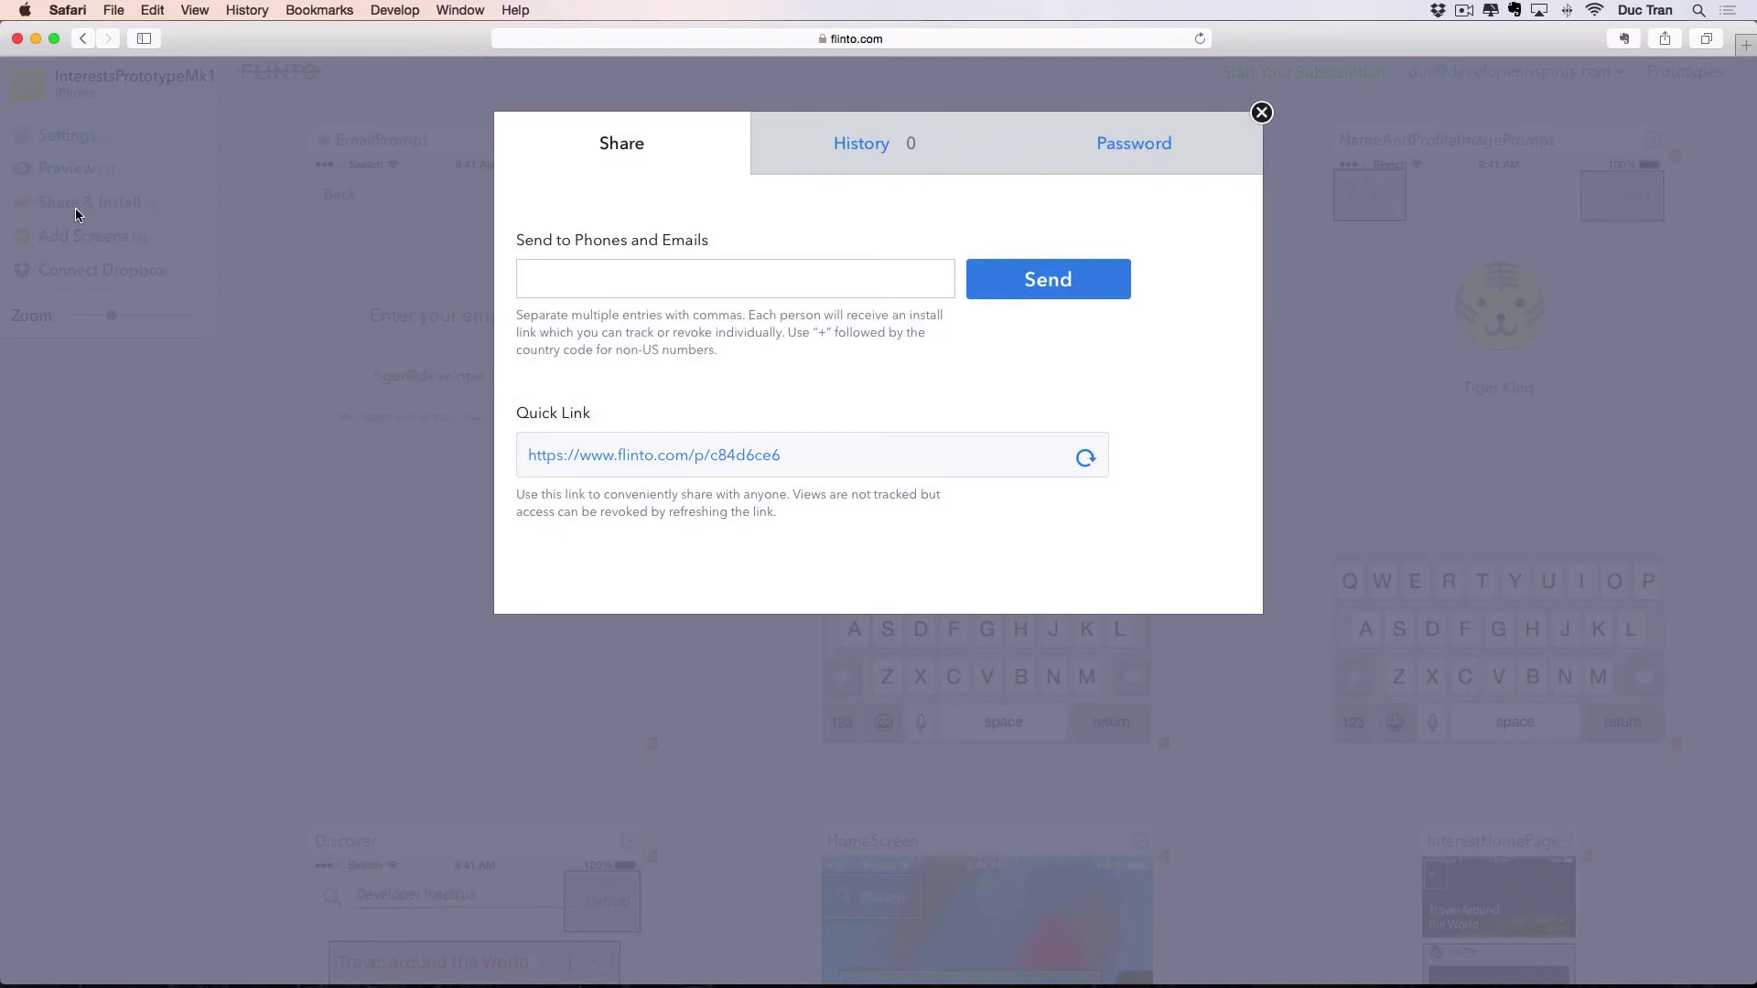
{"action": "left_click", "coordinate": [680, 274]}
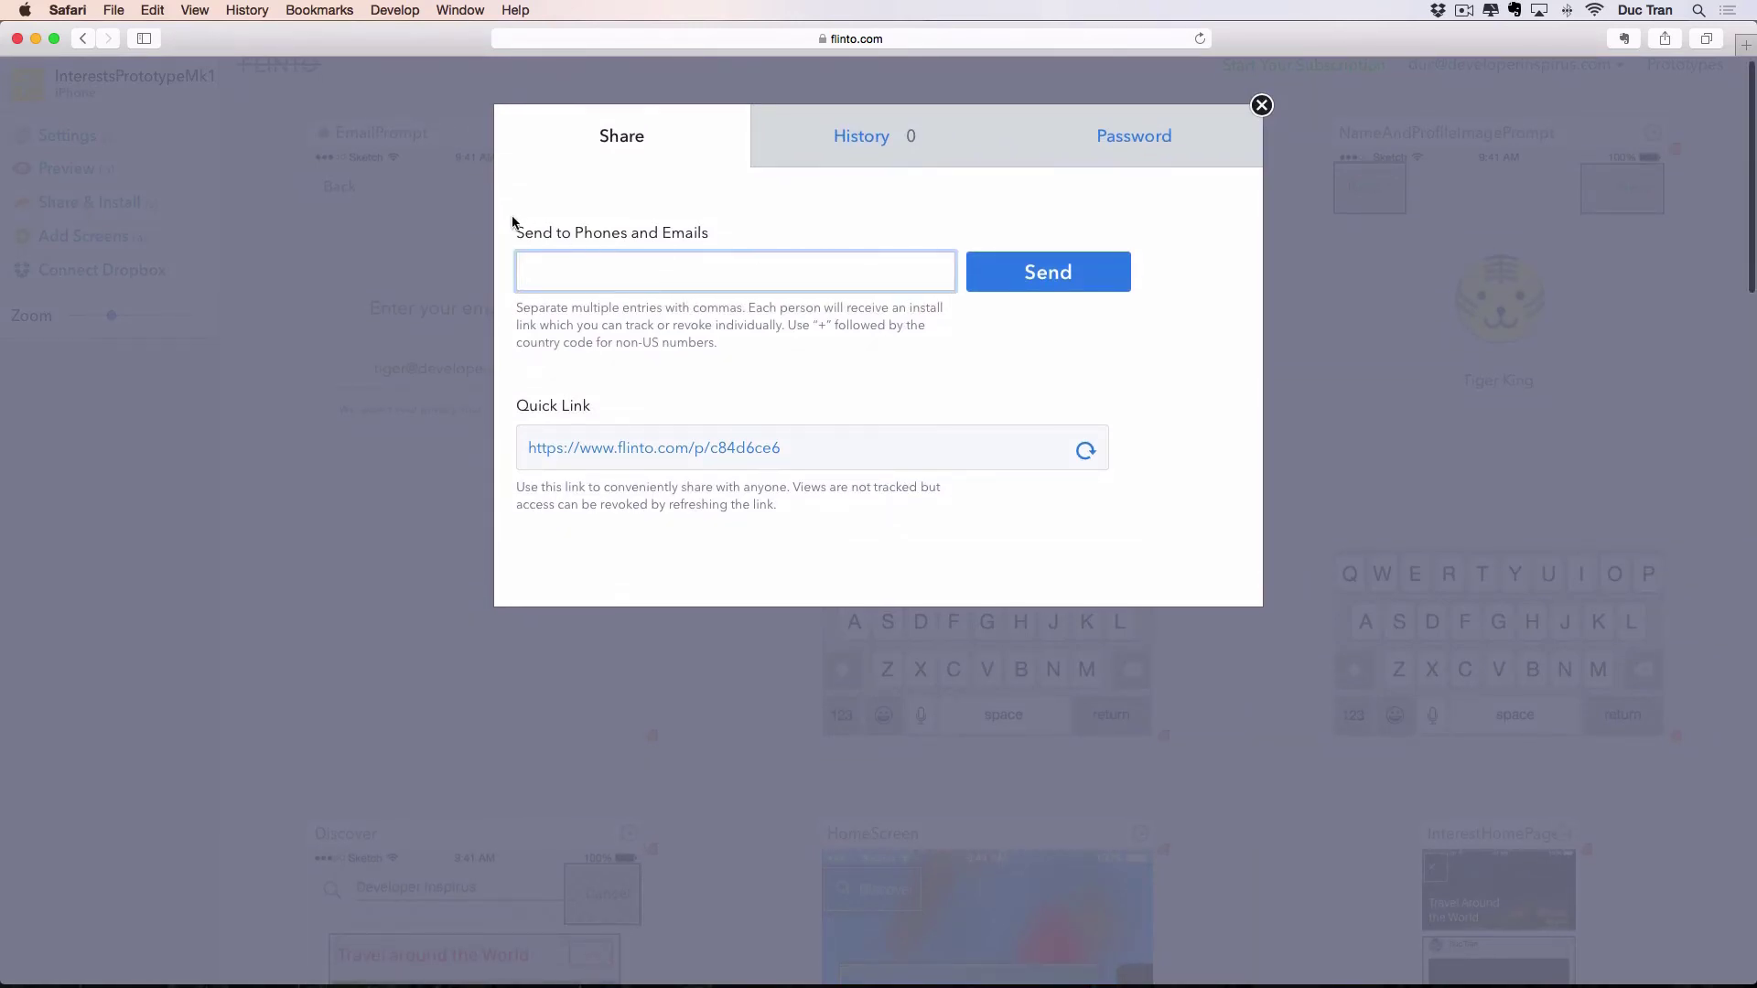
{"action": "left_click_drag", "start_coordinate": [512, 224], "coordinate": [461, 237]}
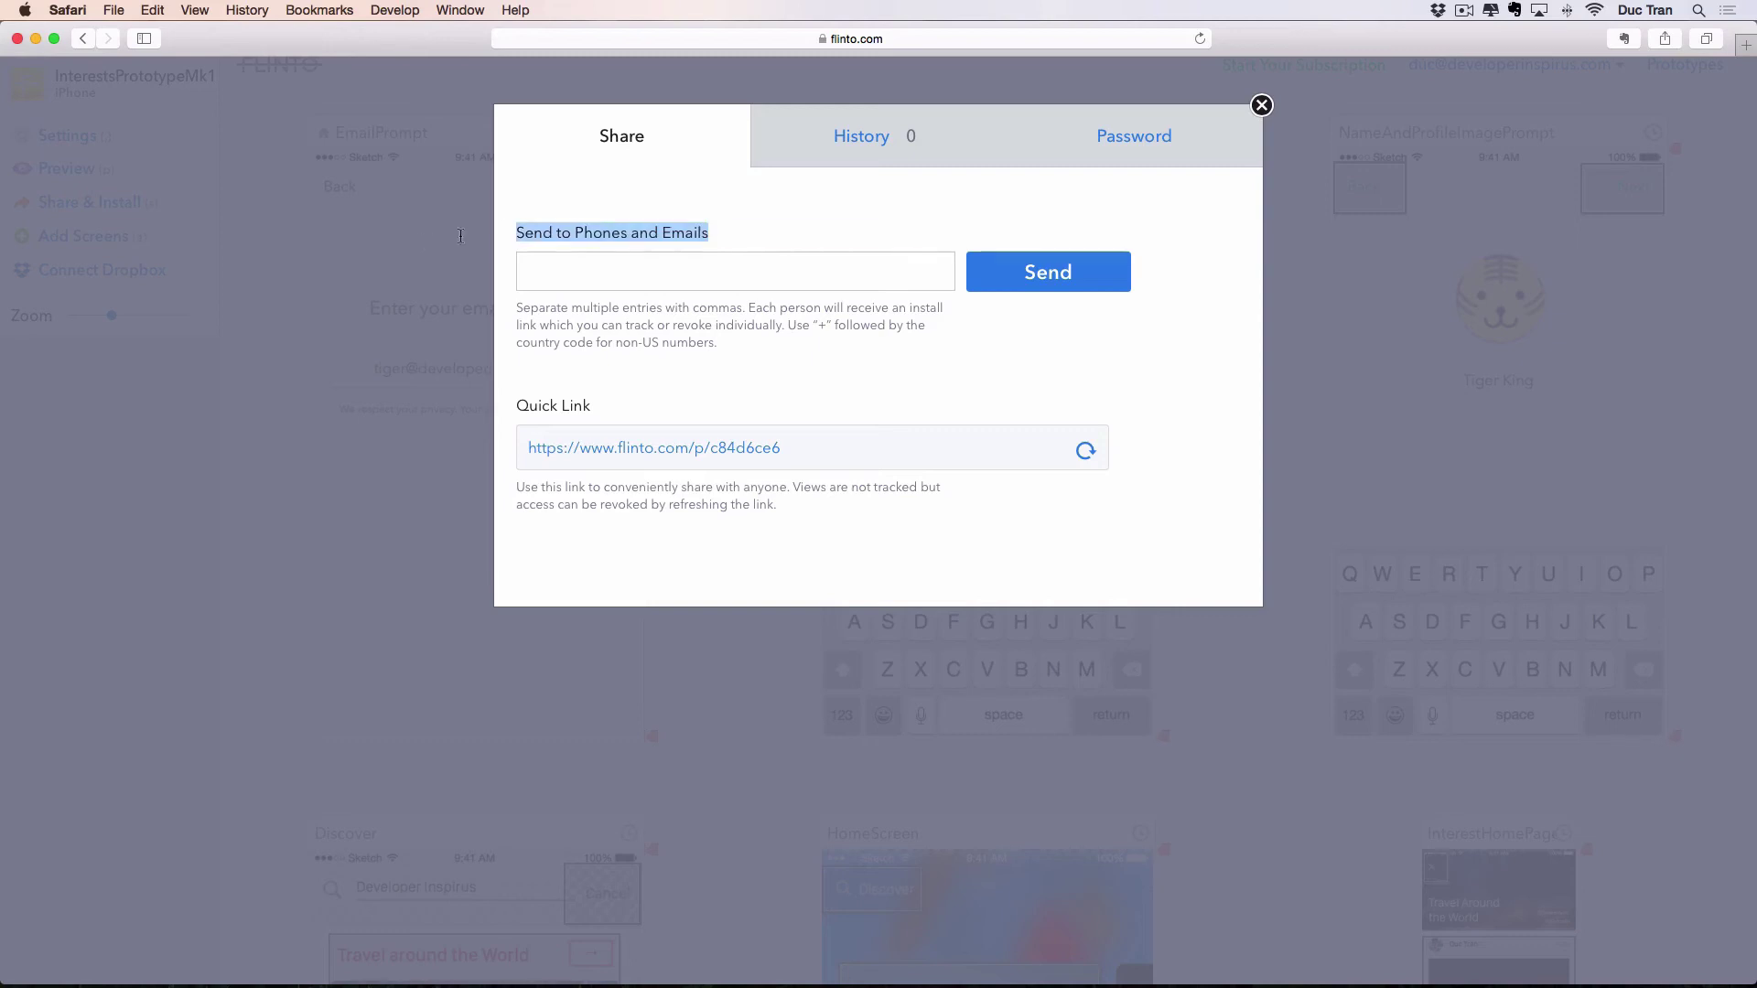
{"action": "left_click", "coordinate": [658, 236]}
{"action": "left_click", "coordinate": [906, 134]}
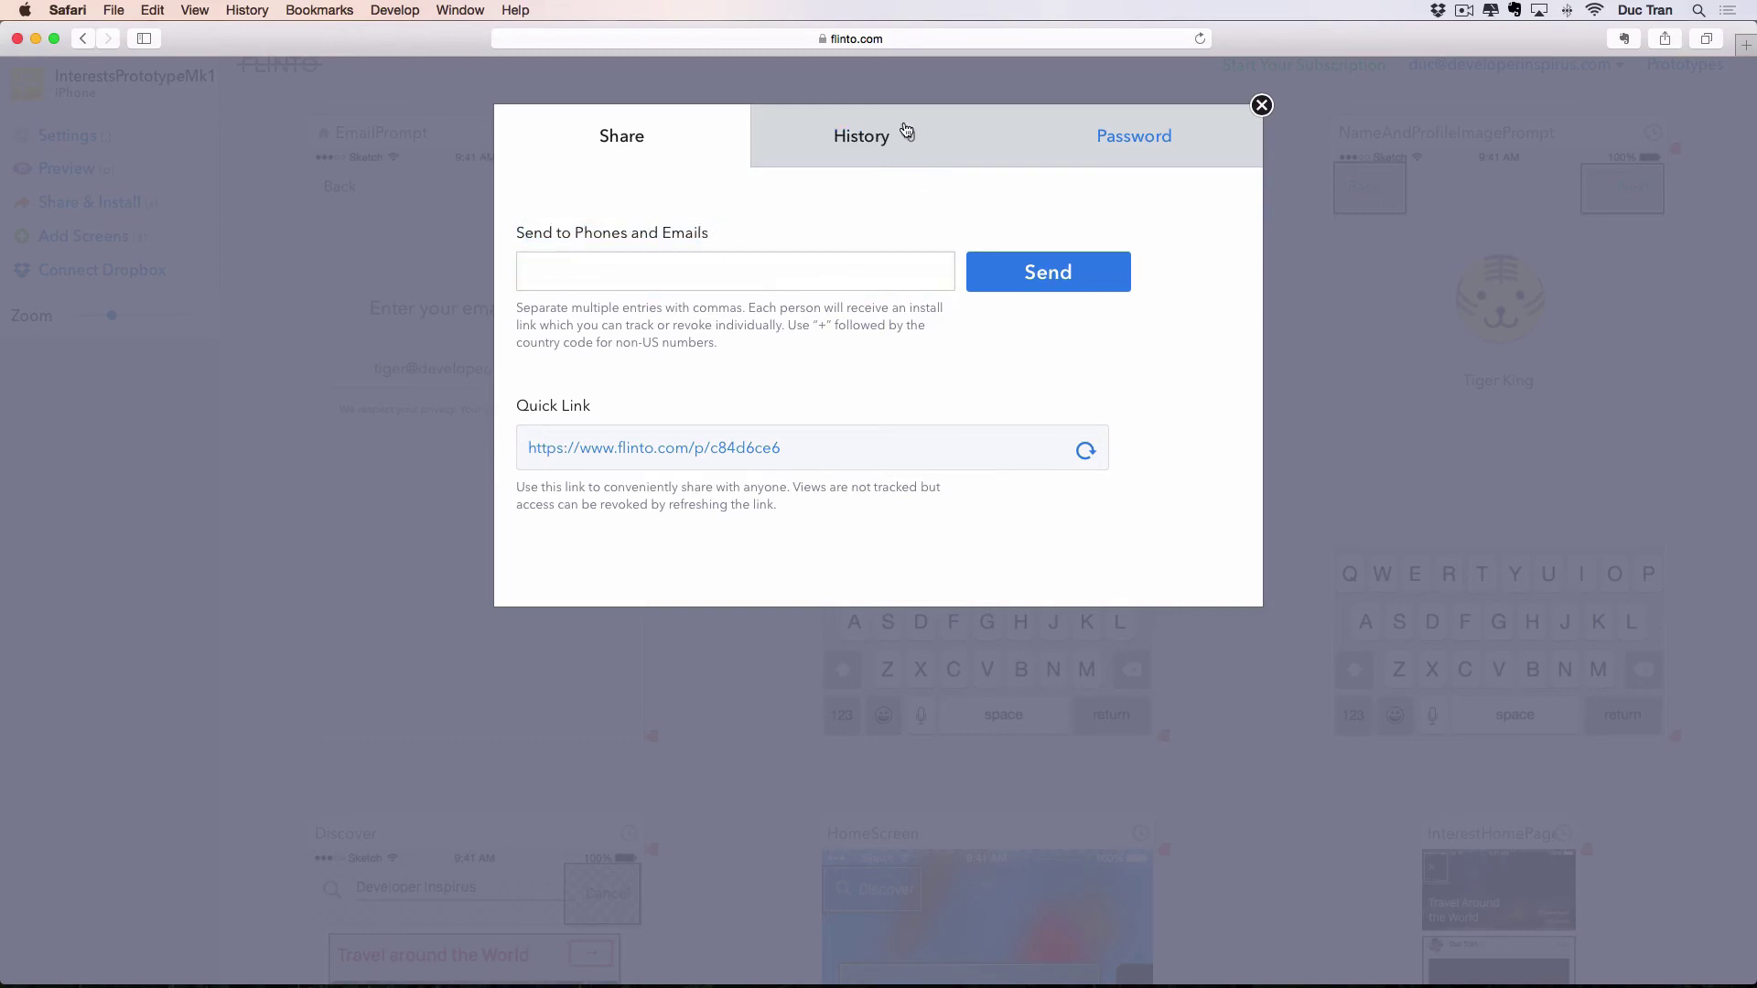
{"action": "left_click", "coordinate": [1184, 151]}
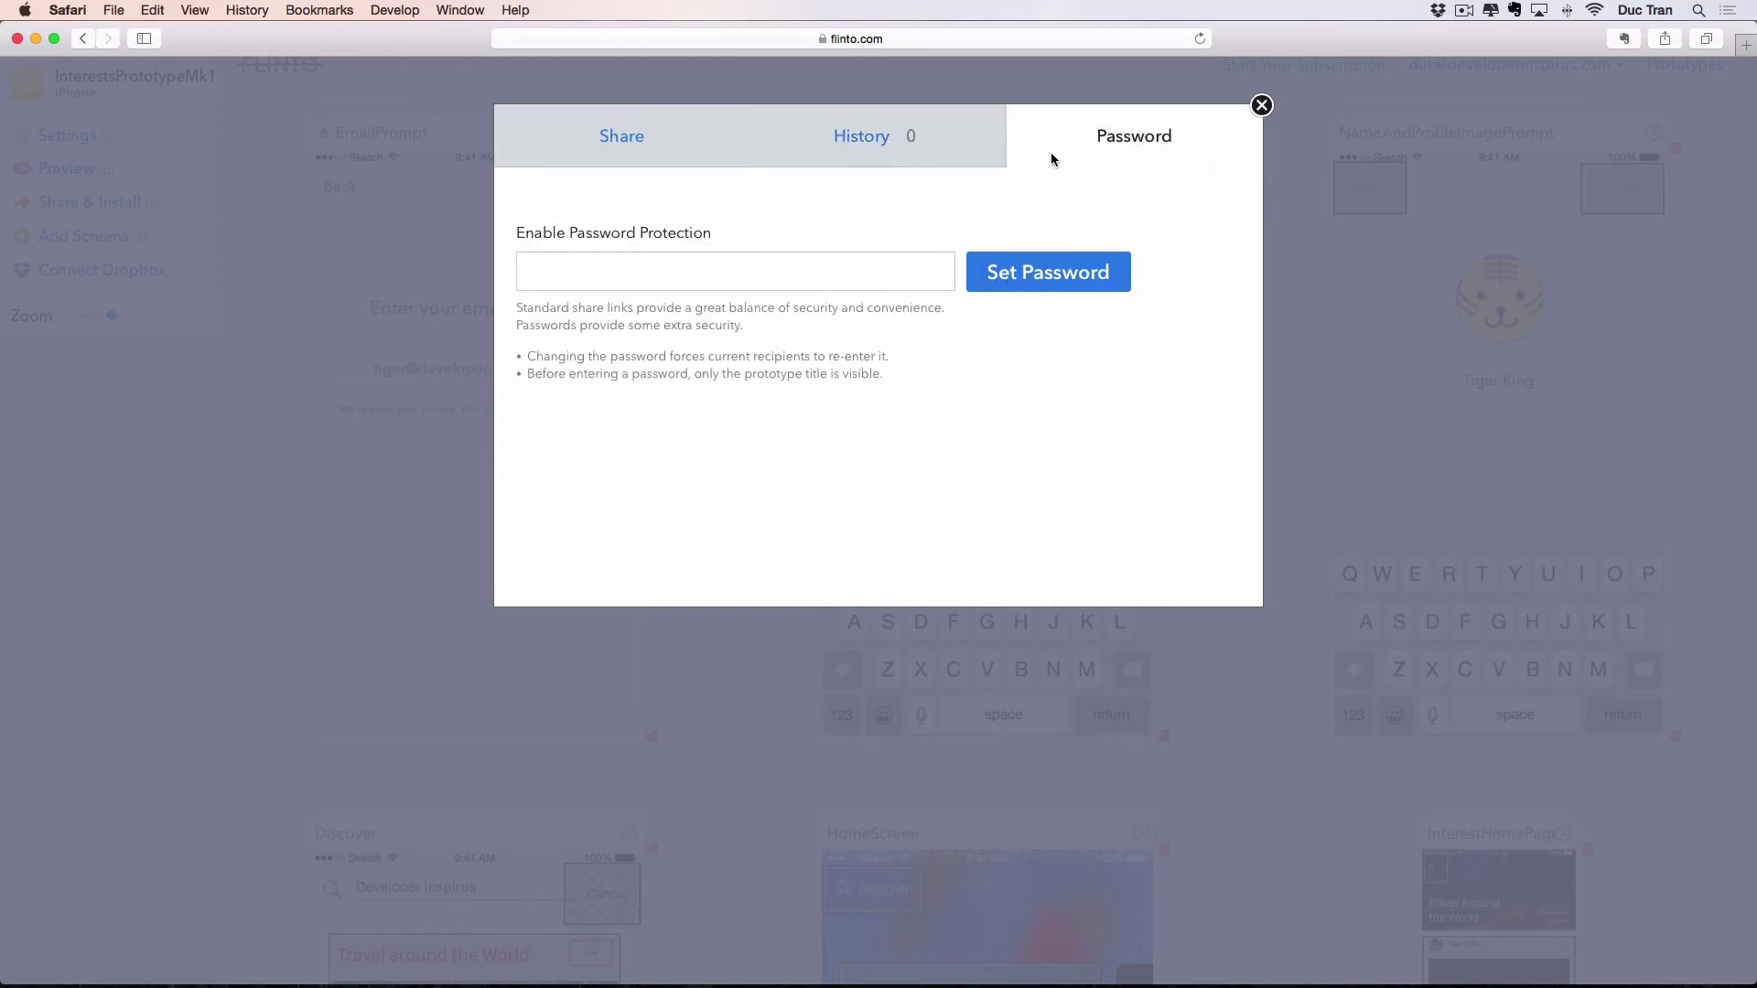
{"action": "left_click", "coordinate": [600, 140]}
Enter a phone number in the share field and bring up the mirrored iPhone's install page.
{"action": "left_click", "coordinate": [785, 287]}
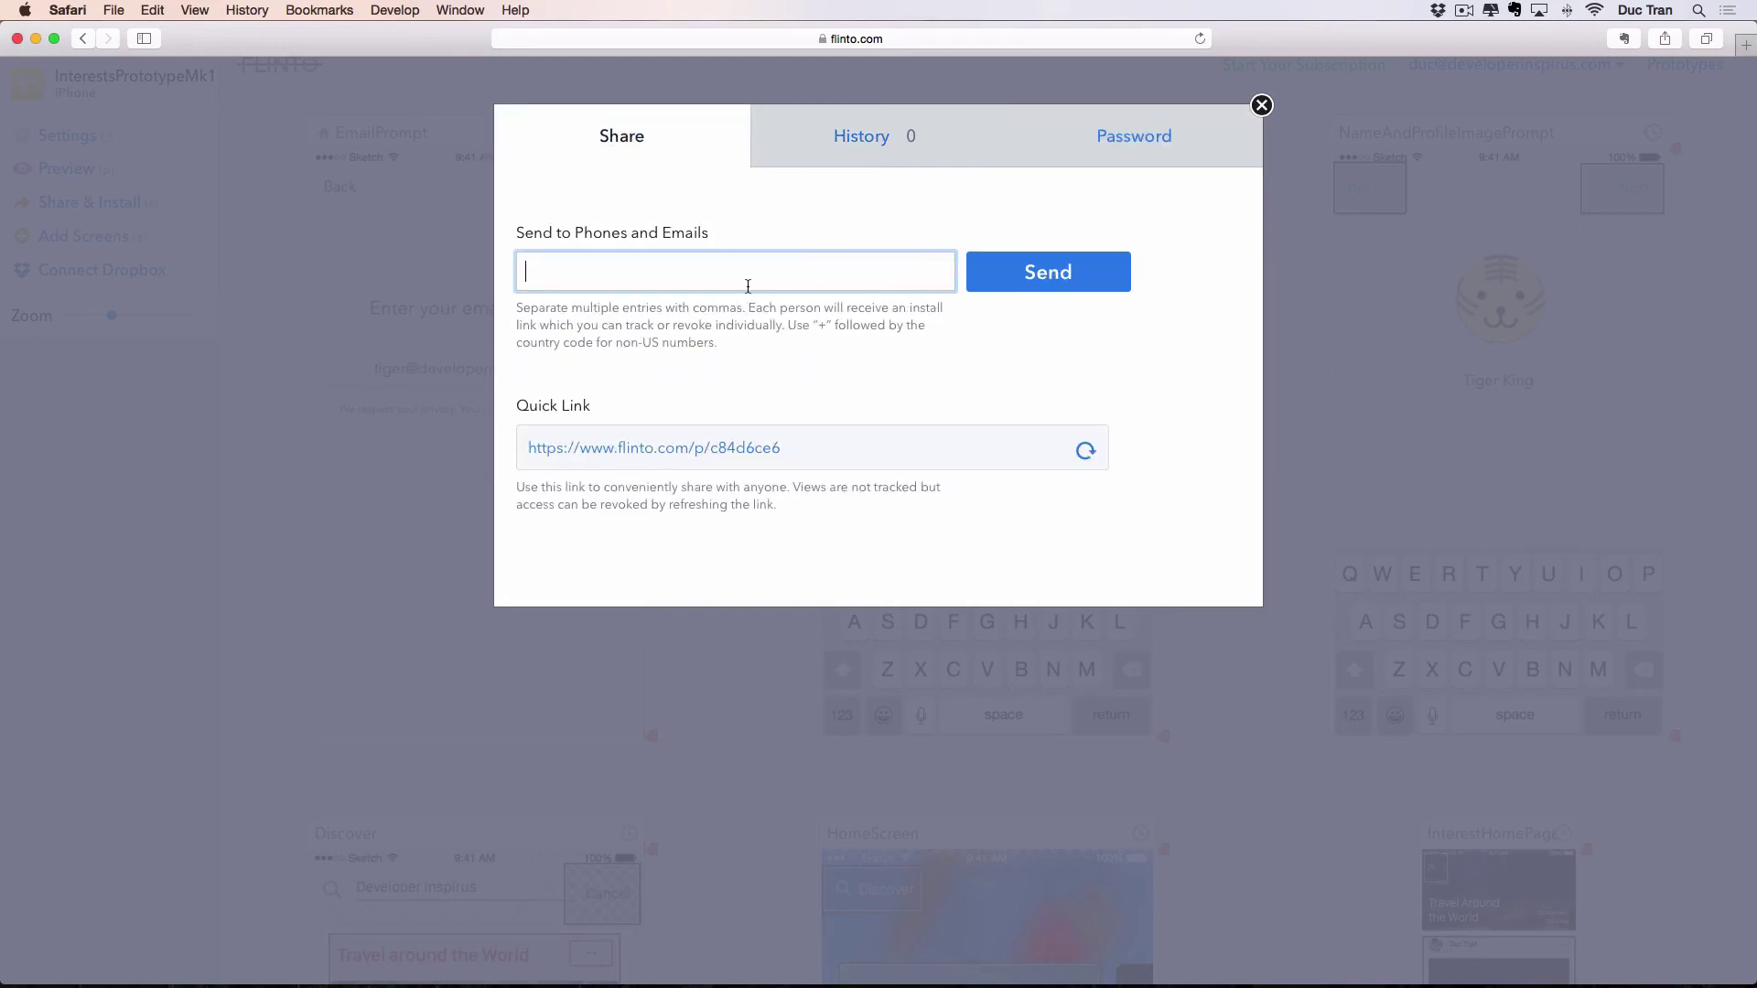
{"action": "type", "text": "659"}
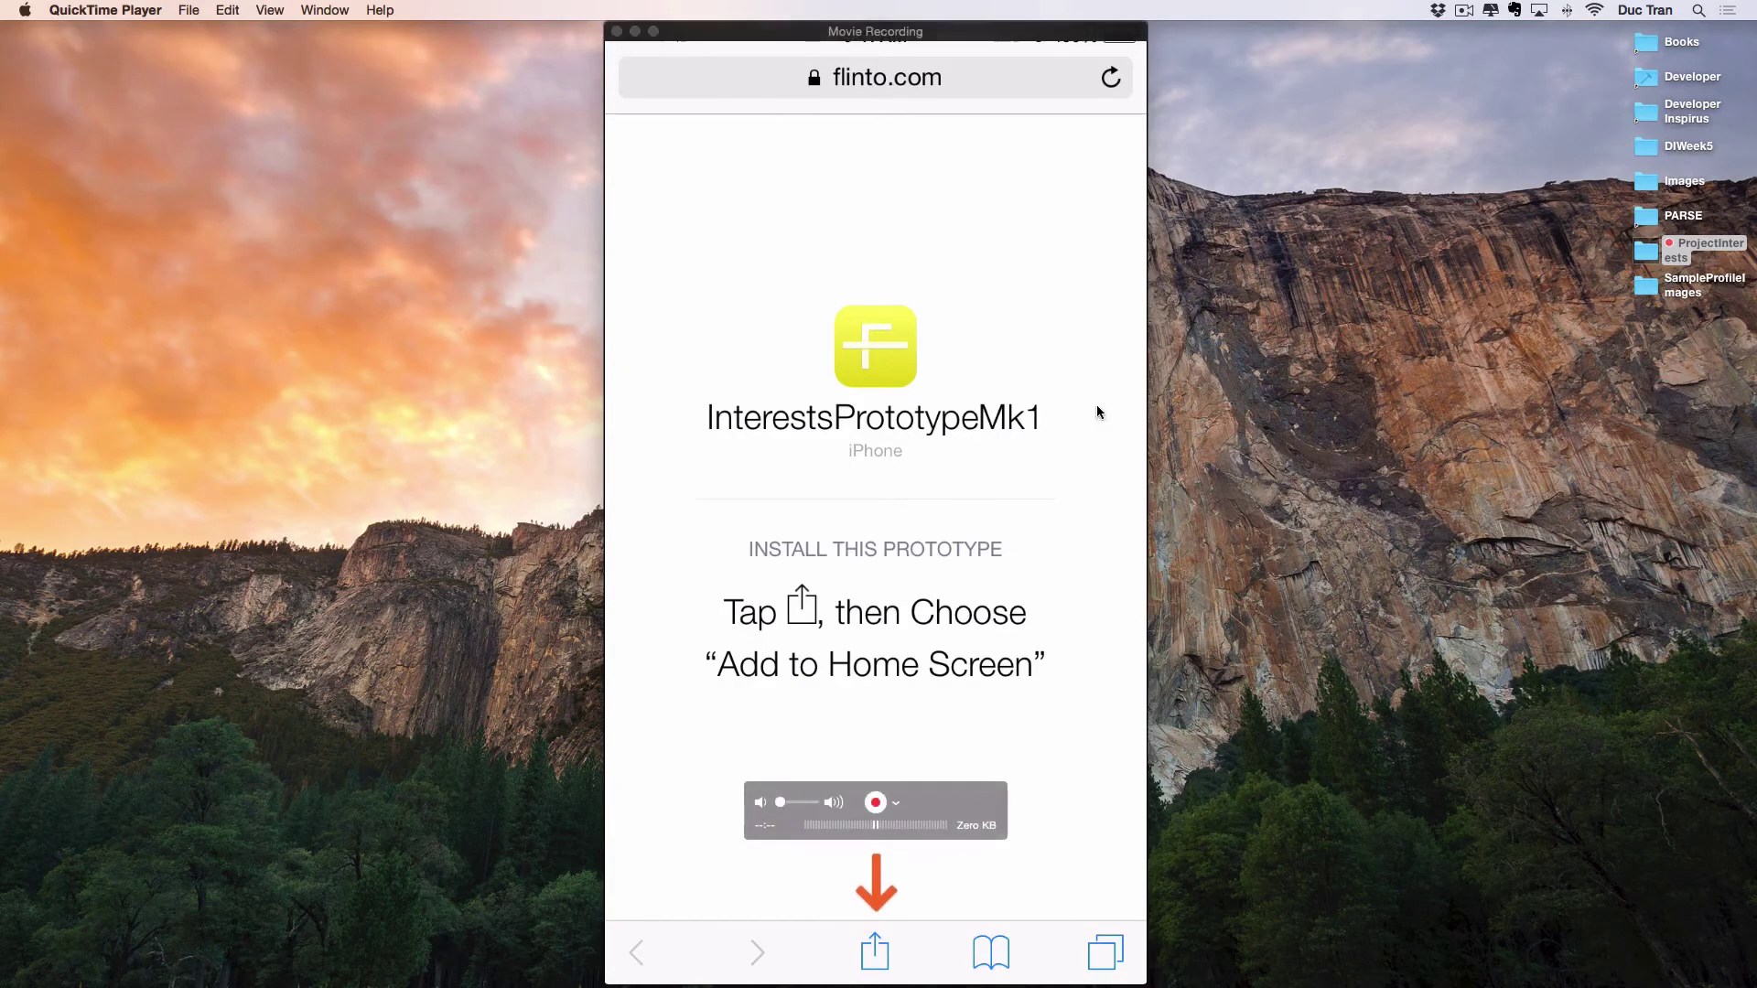
{"action": "left_click_drag", "start_coordinate": [968, 431], "coordinate": [978, 432]}
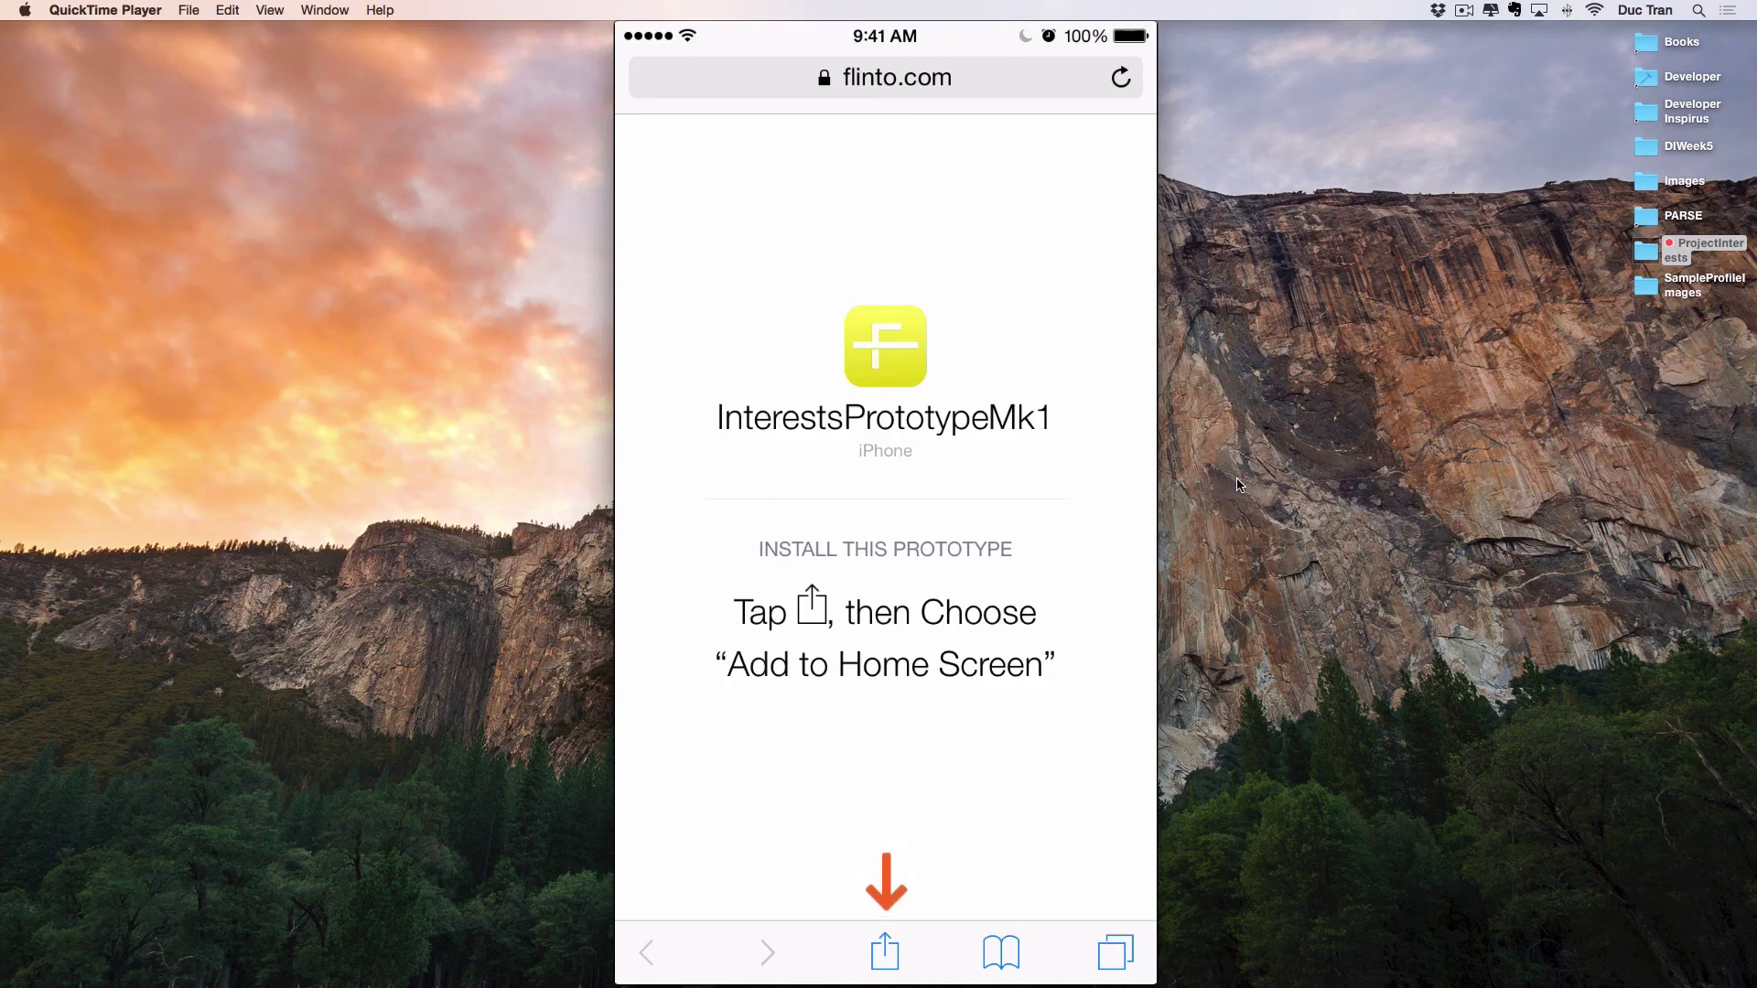